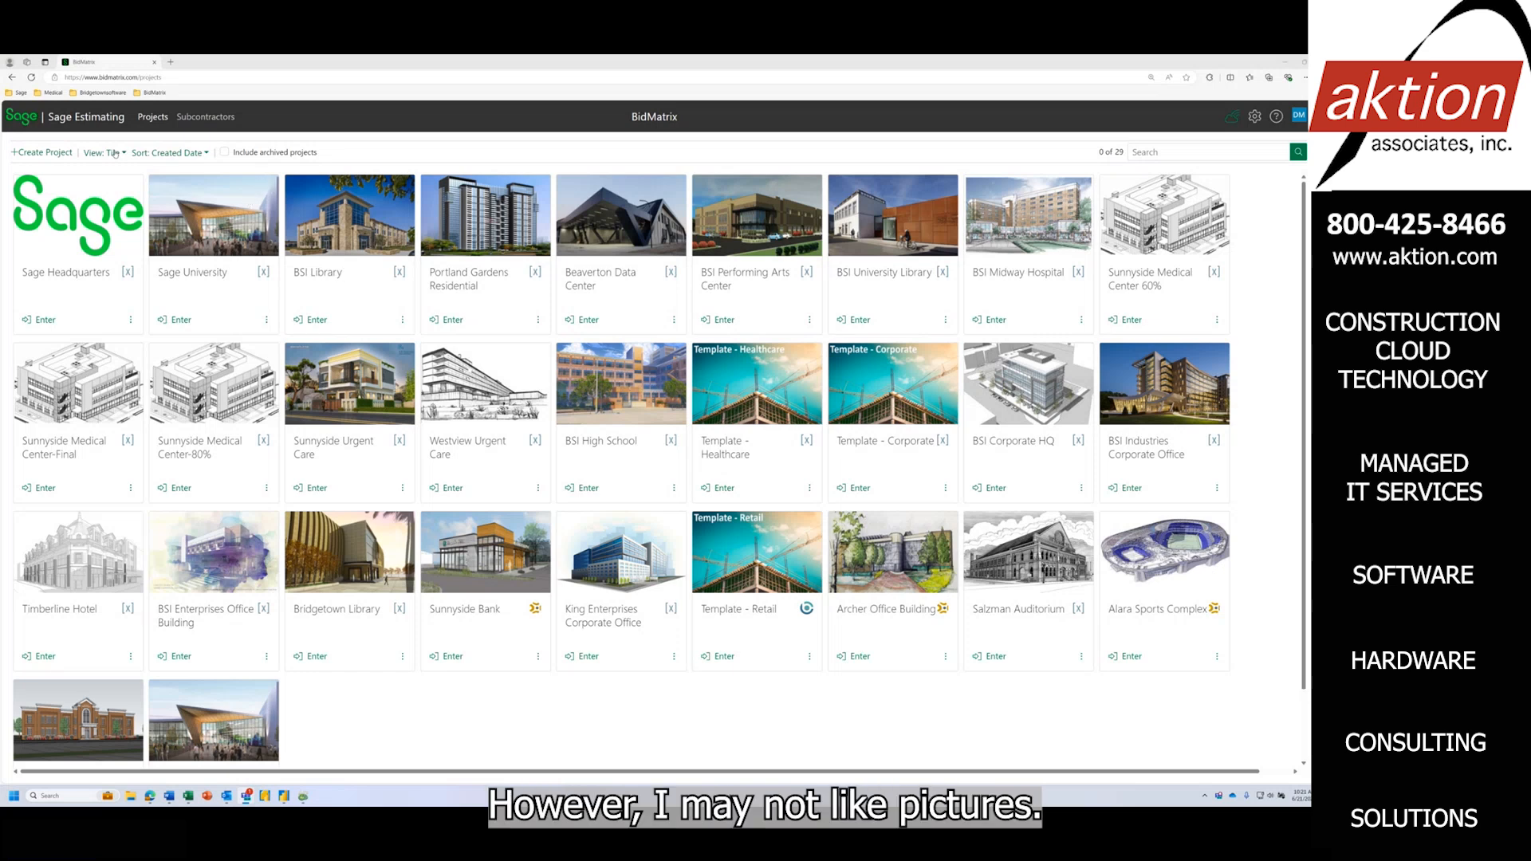
# Show the project list as a table and return it to the tile view.
pyautogui.click(115, 154)
pyautogui.click(126, 196)
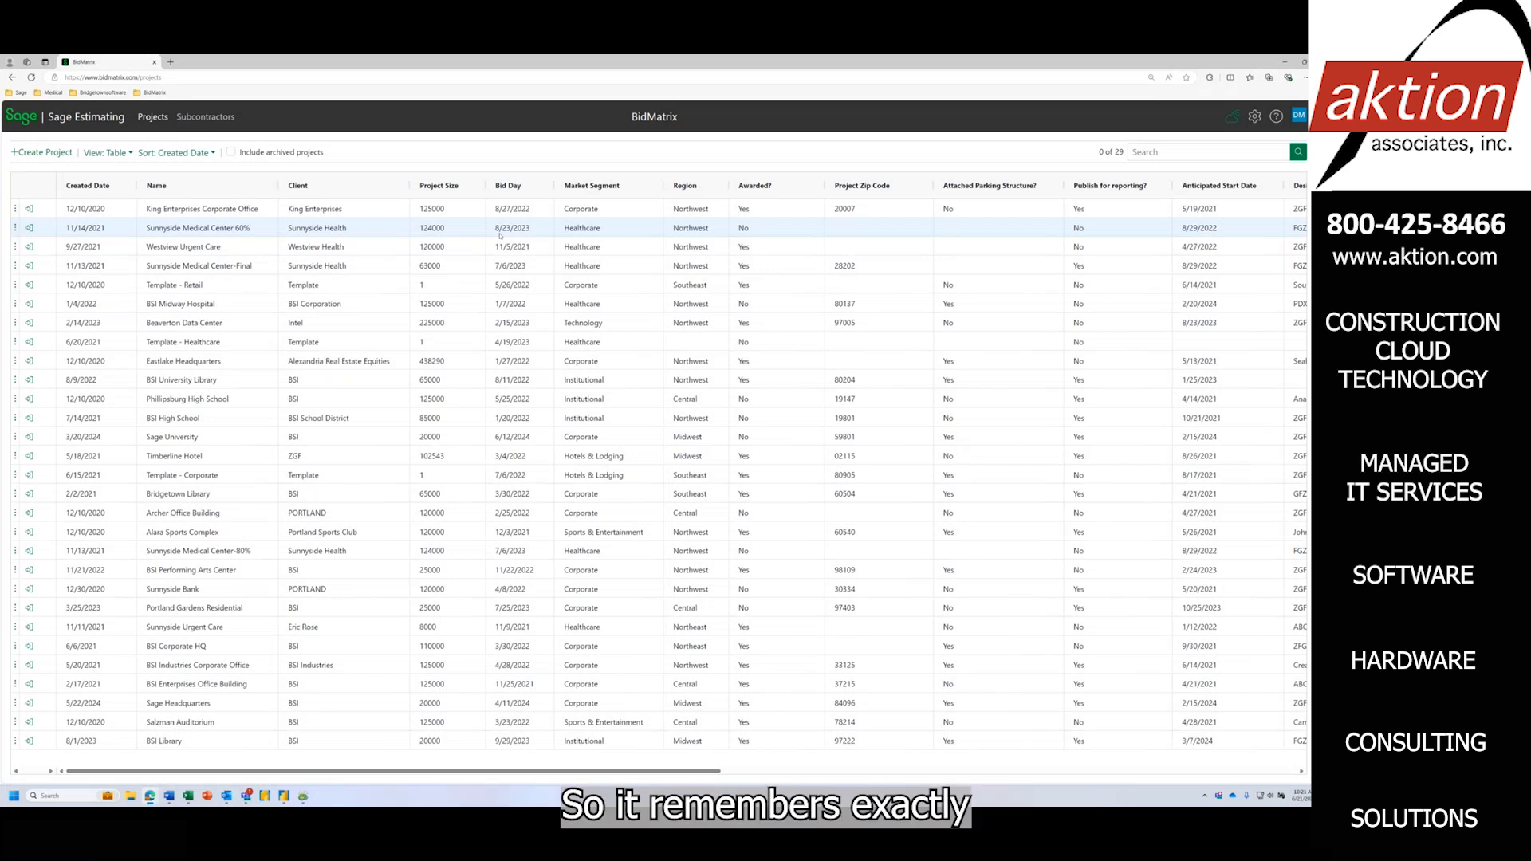
pyautogui.click(120, 153)
pyautogui.click(114, 177)
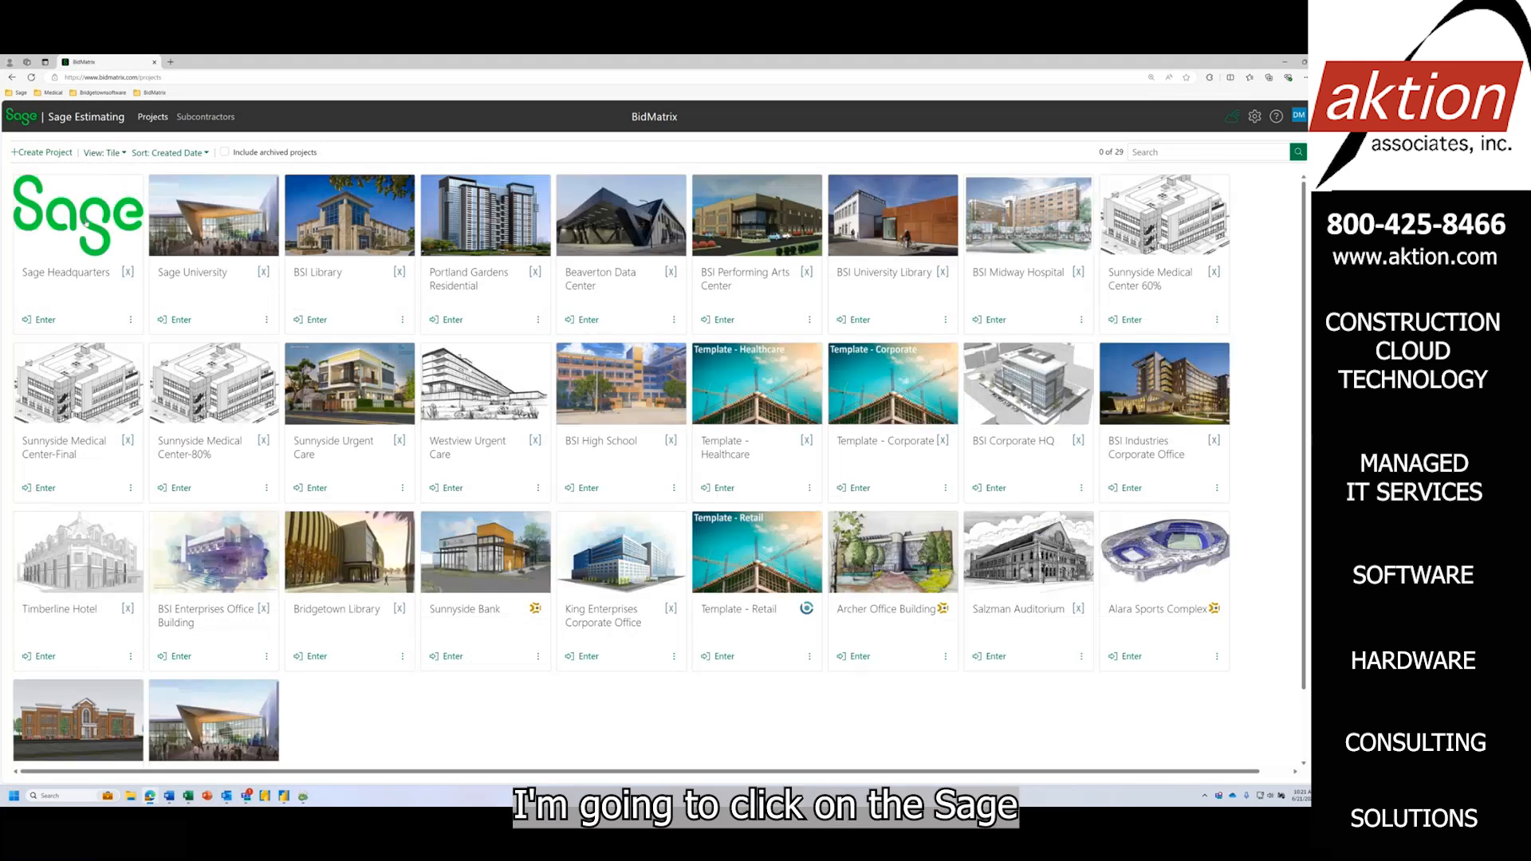
# Review the Sage Headquarters project's summary and detail attributes, including the available Market Segment choices.
pyautogui.click(73, 242)
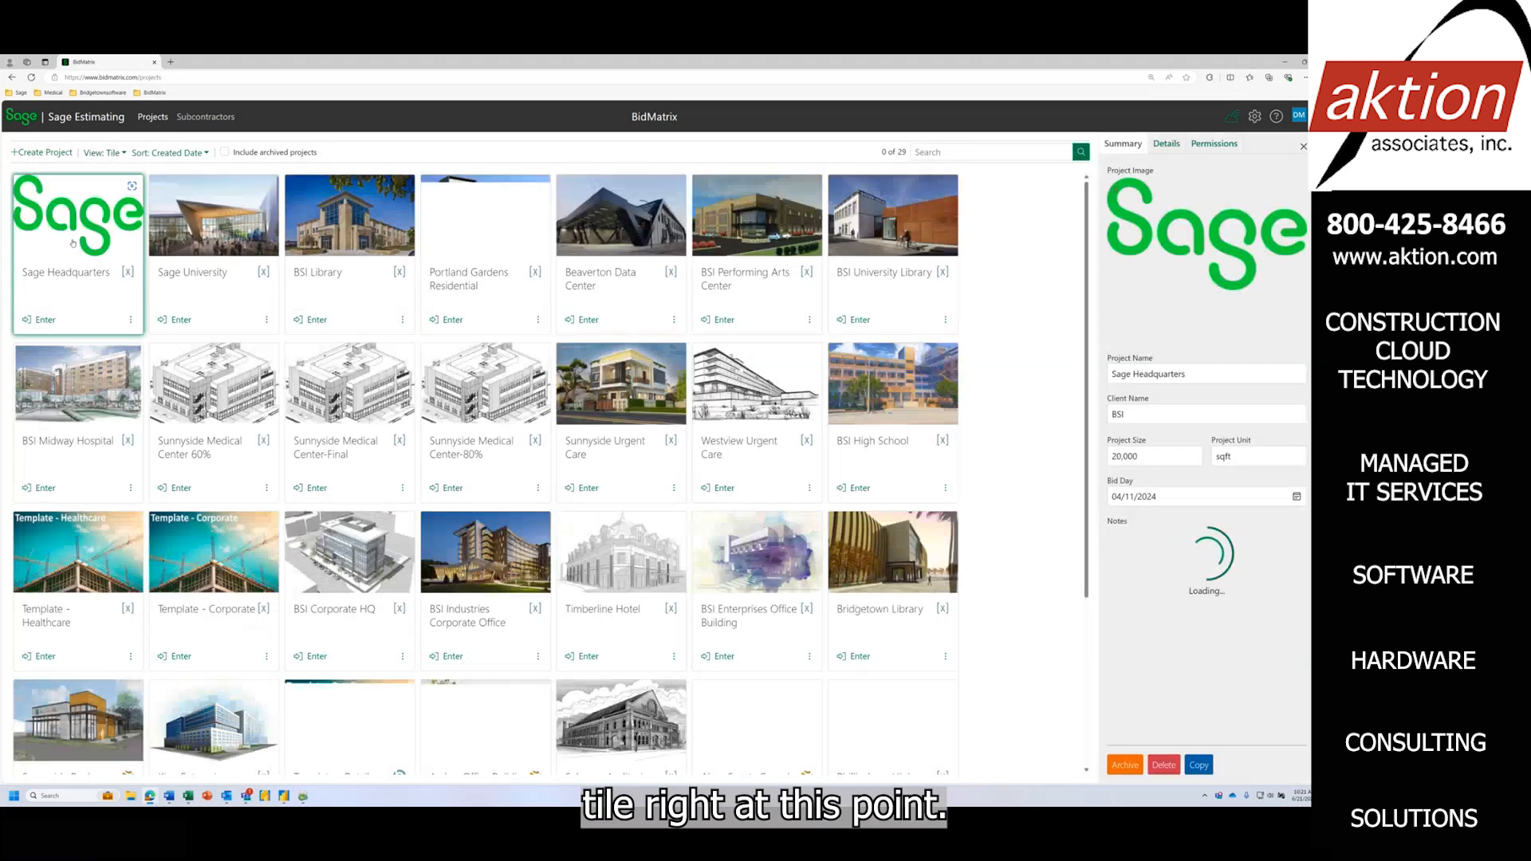
pyautogui.moveTo(1186, 244)
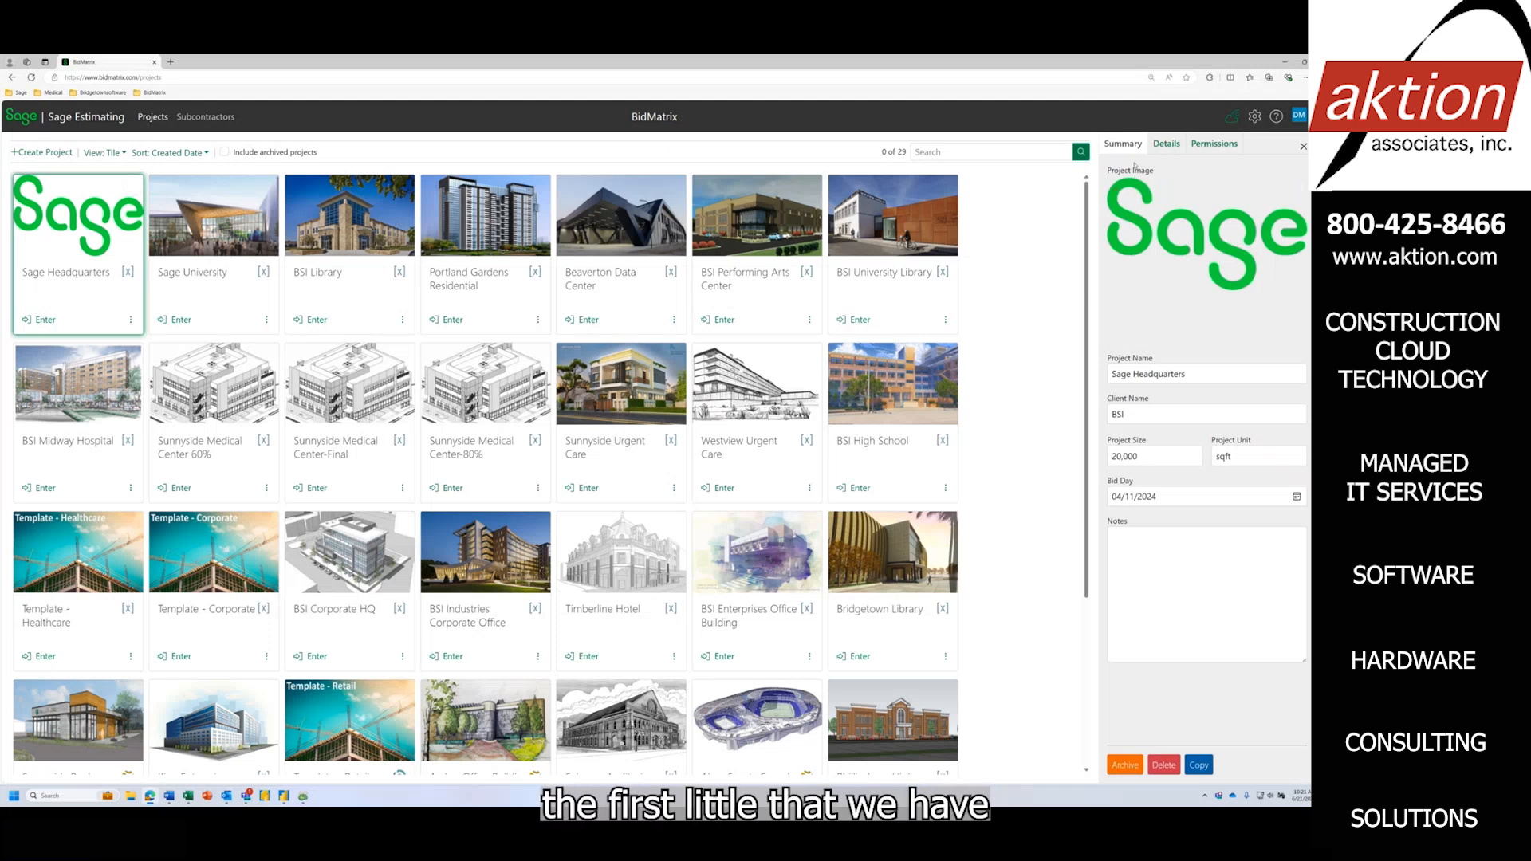
pyautogui.moveTo(1149, 282)
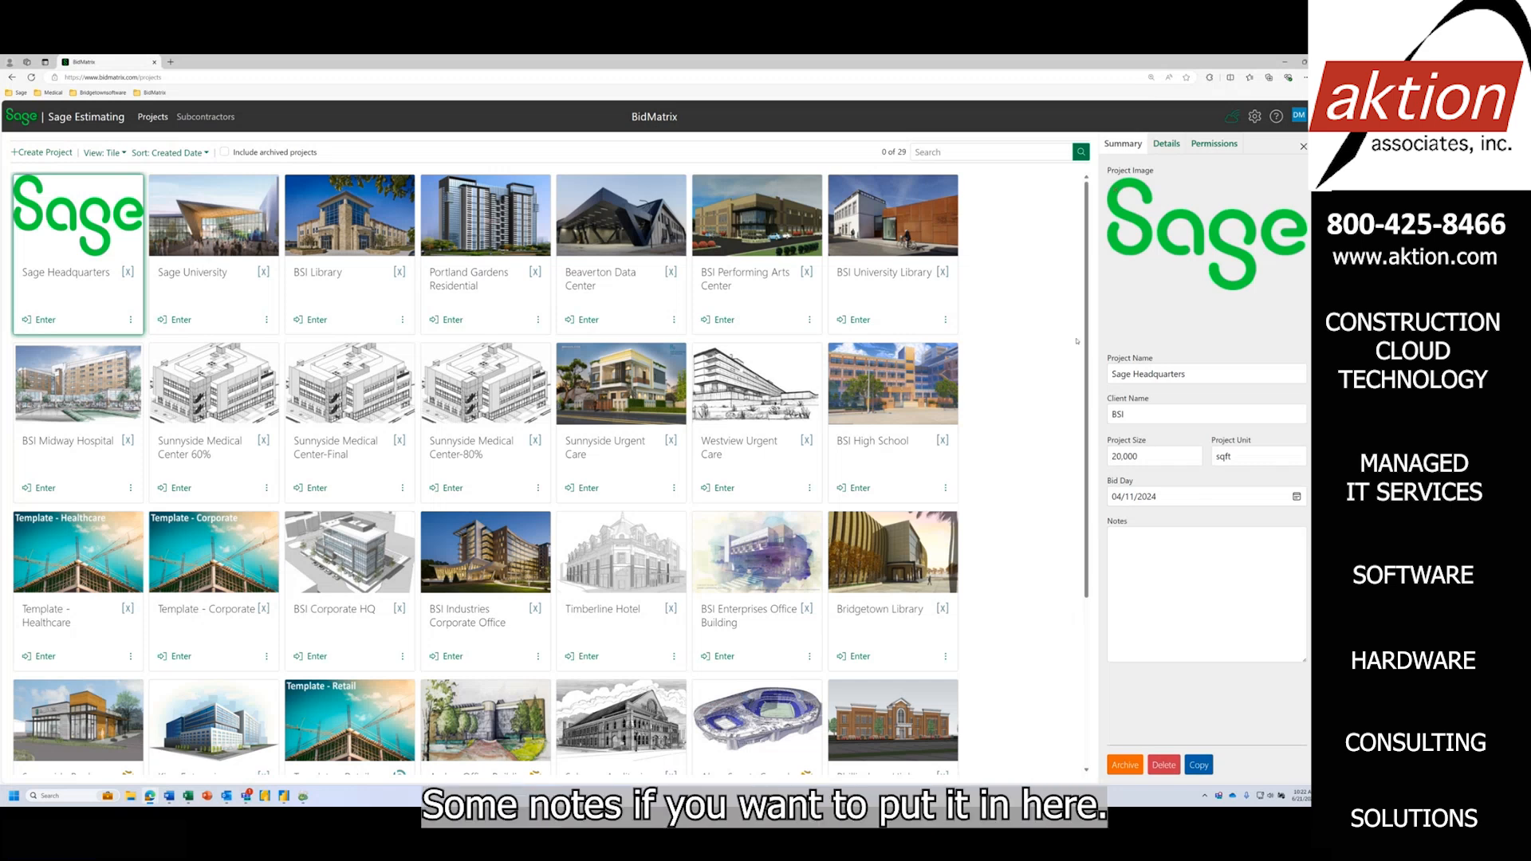
pyautogui.click(1166, 145)
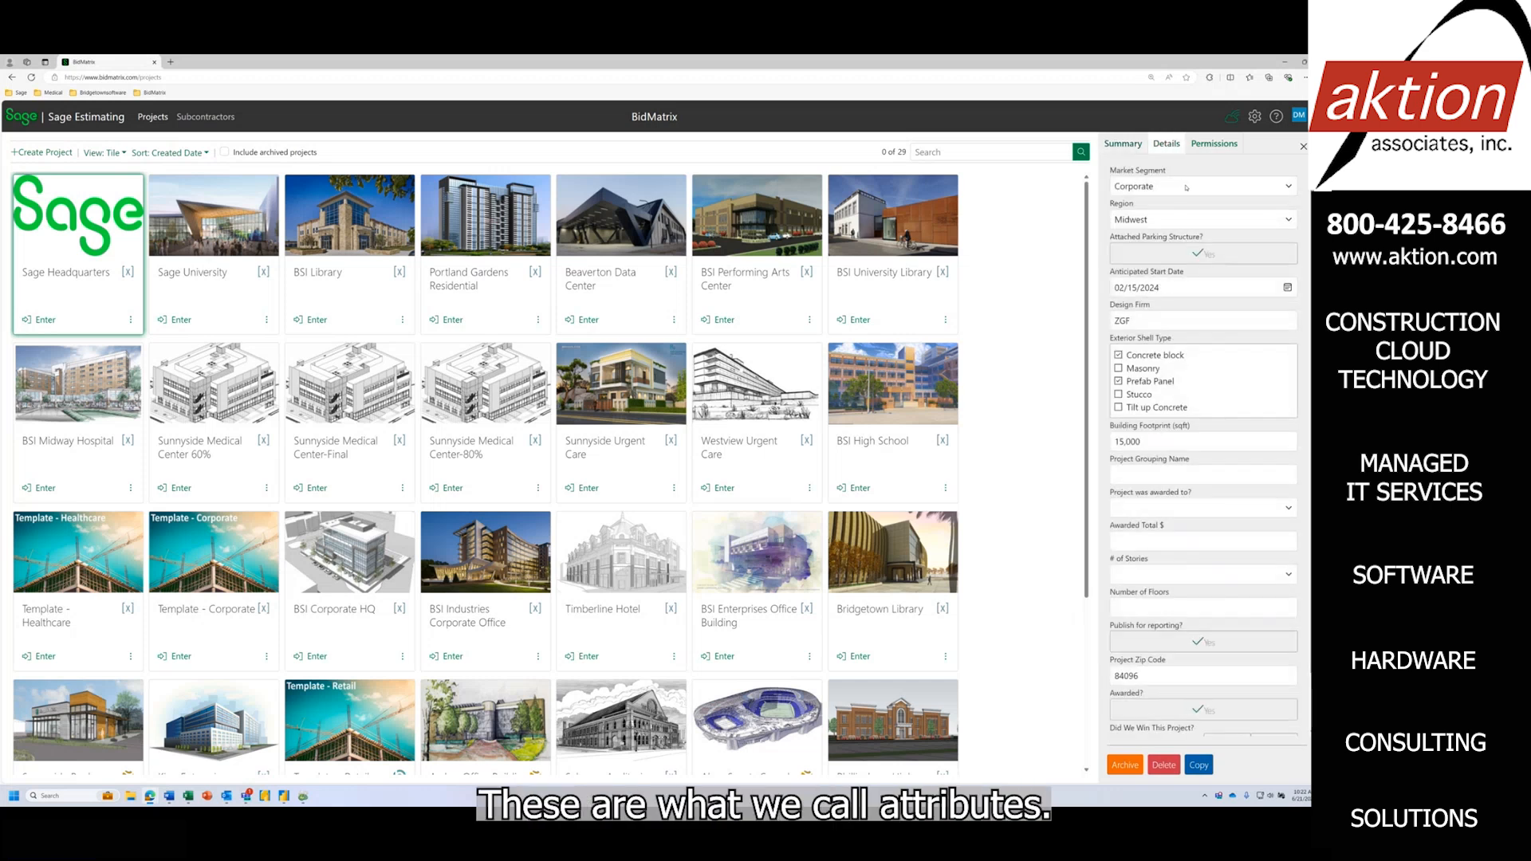
pyautogui.click(1187, 186)
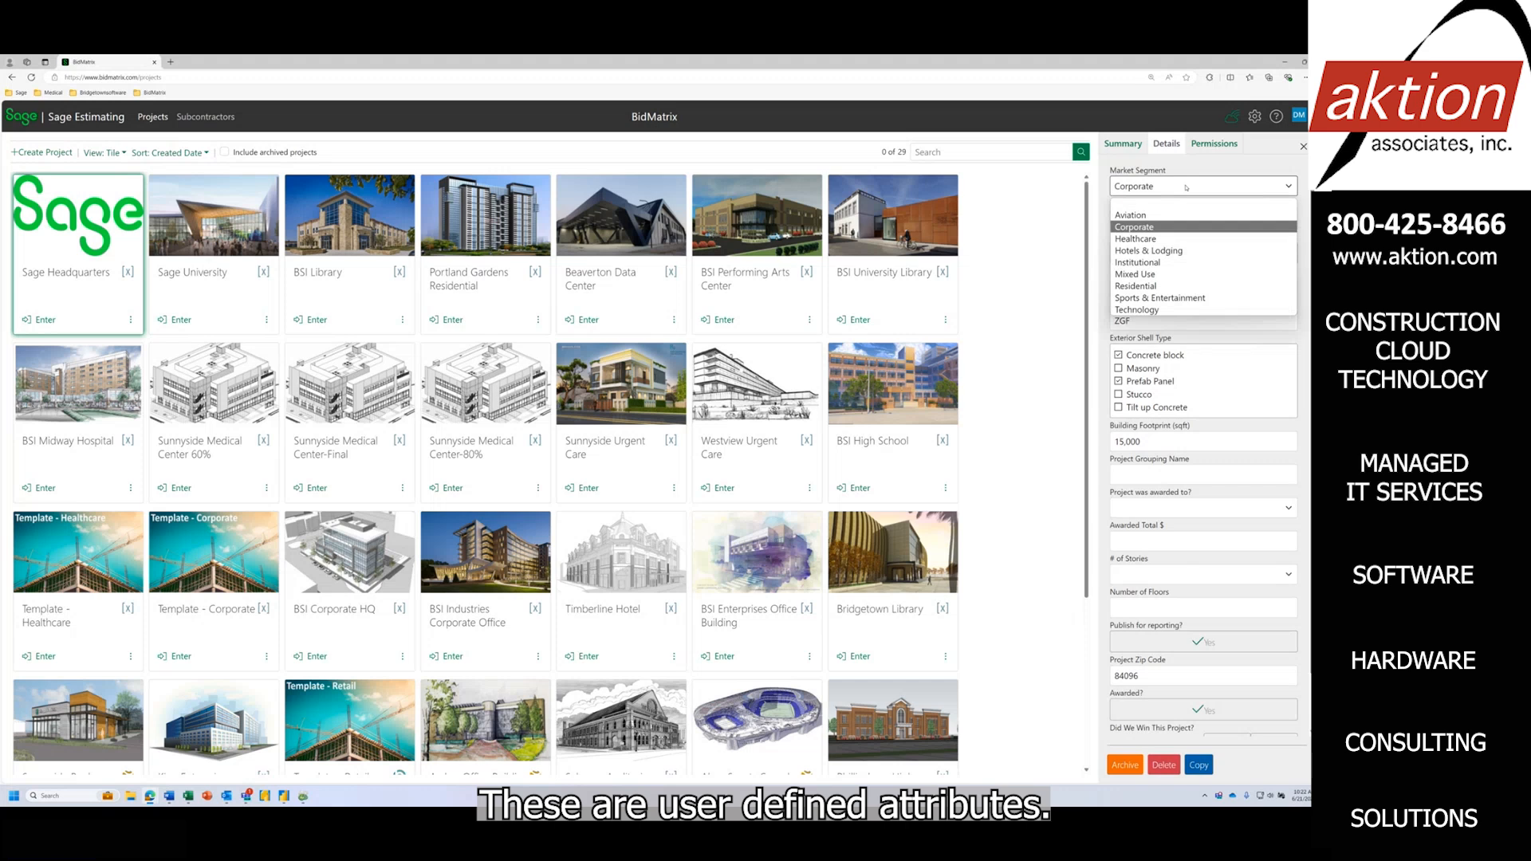
pyautogui.click(1187, 187)
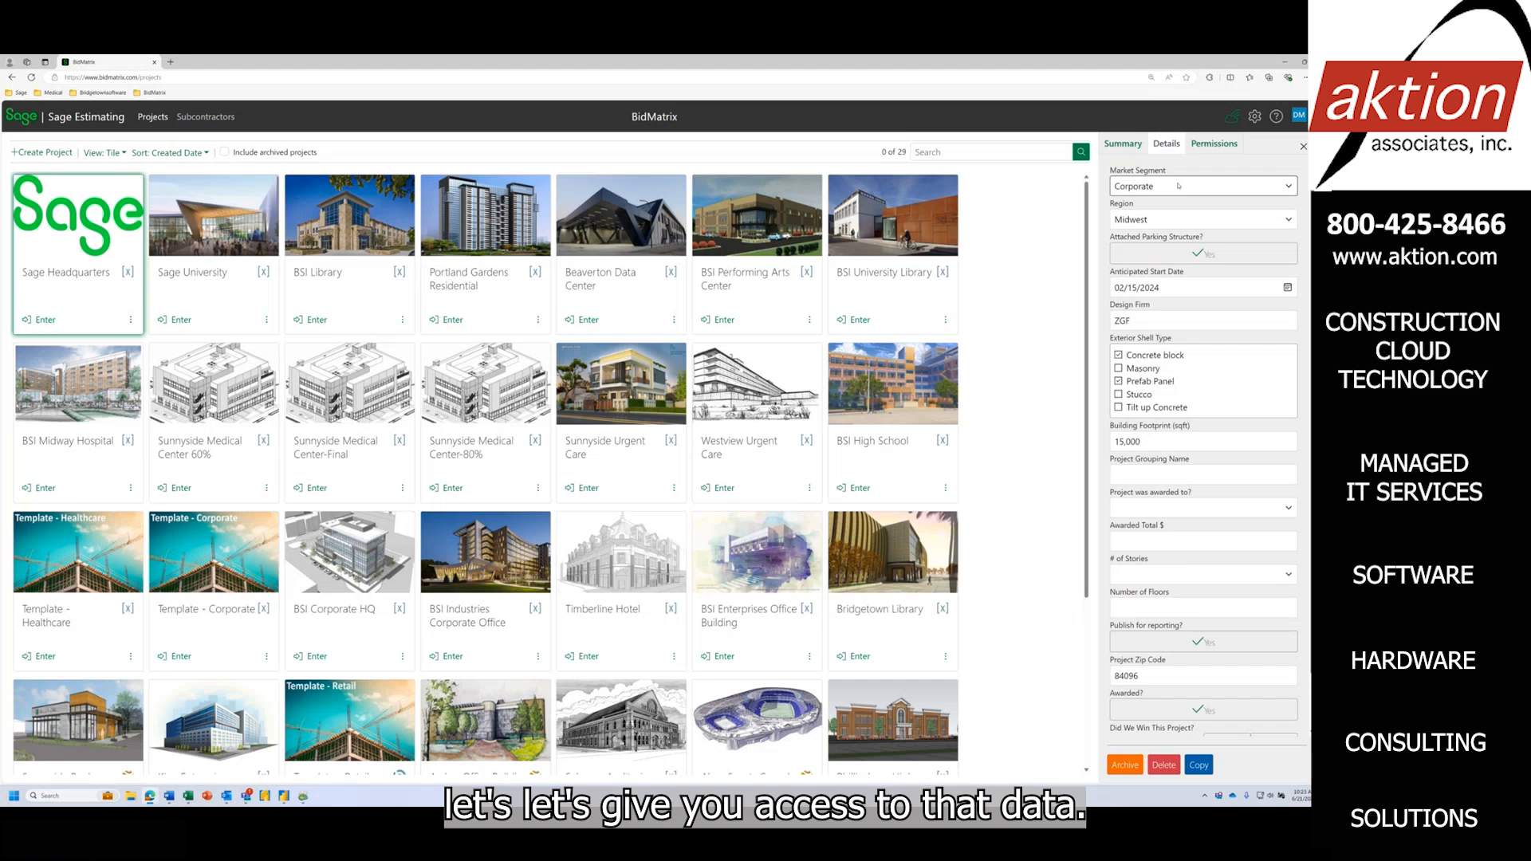
# Try private permissions on the Sage Headquarters project, look through the users that can be allowed, and restore public access.
pyautogui.click(1214, 146)
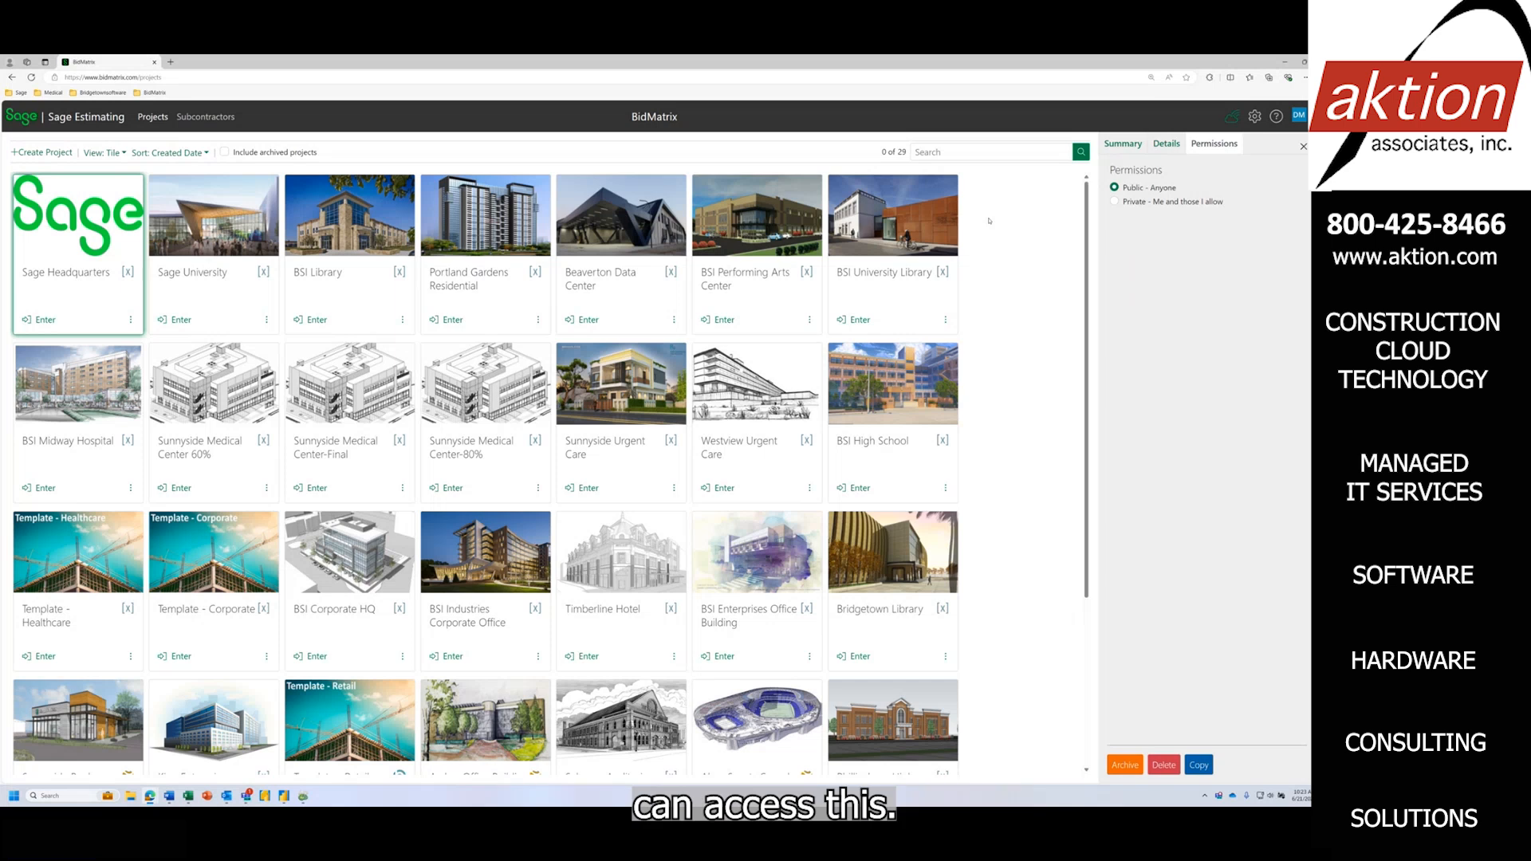
pyautogui.click(1115, 202)
pyautogui.click(1172, 240)
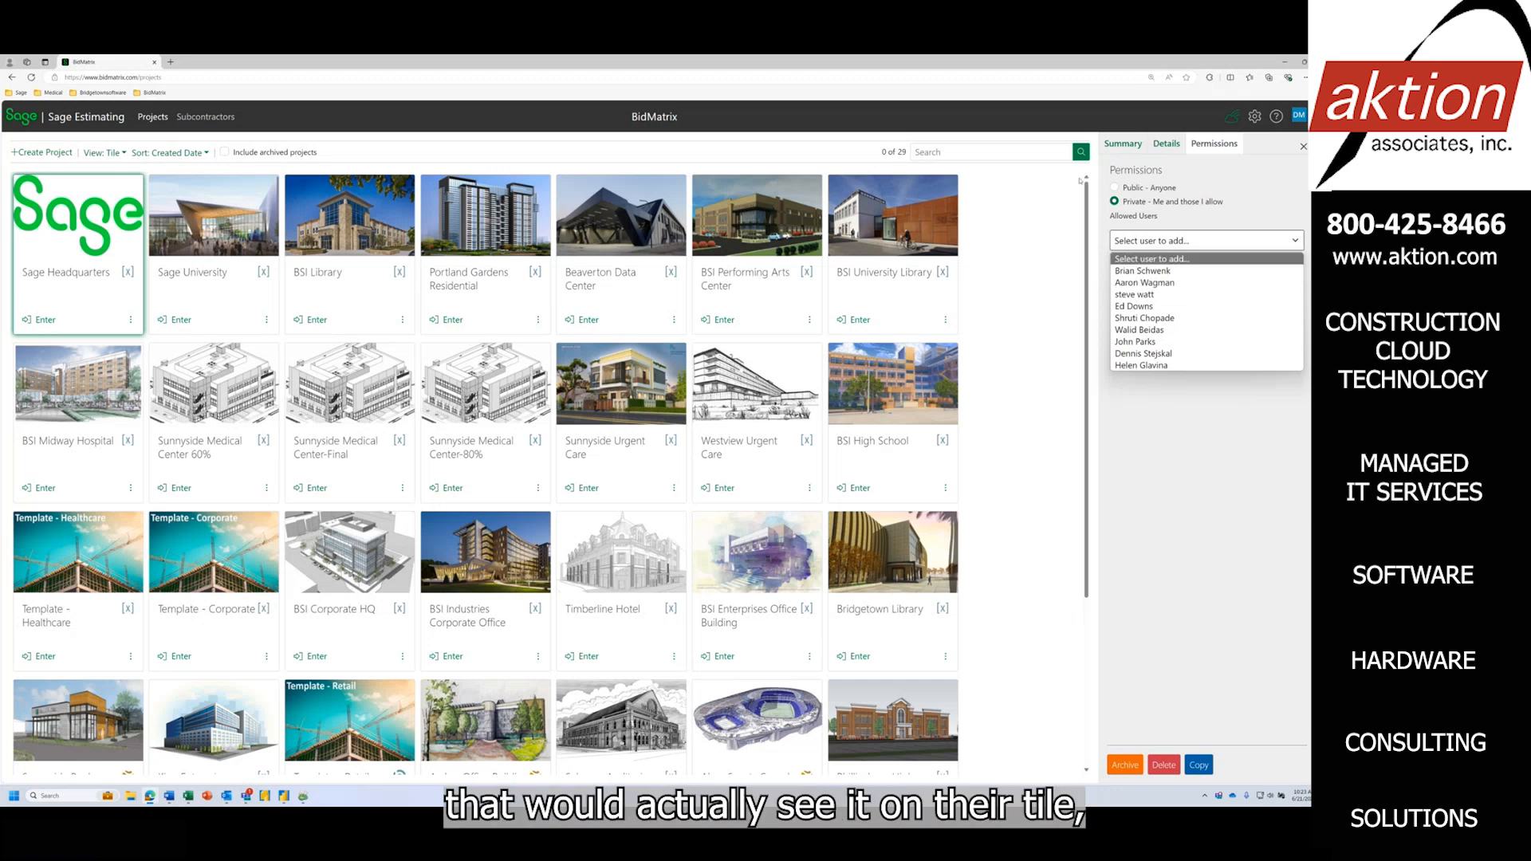
pyautogui.click(1113, 188)
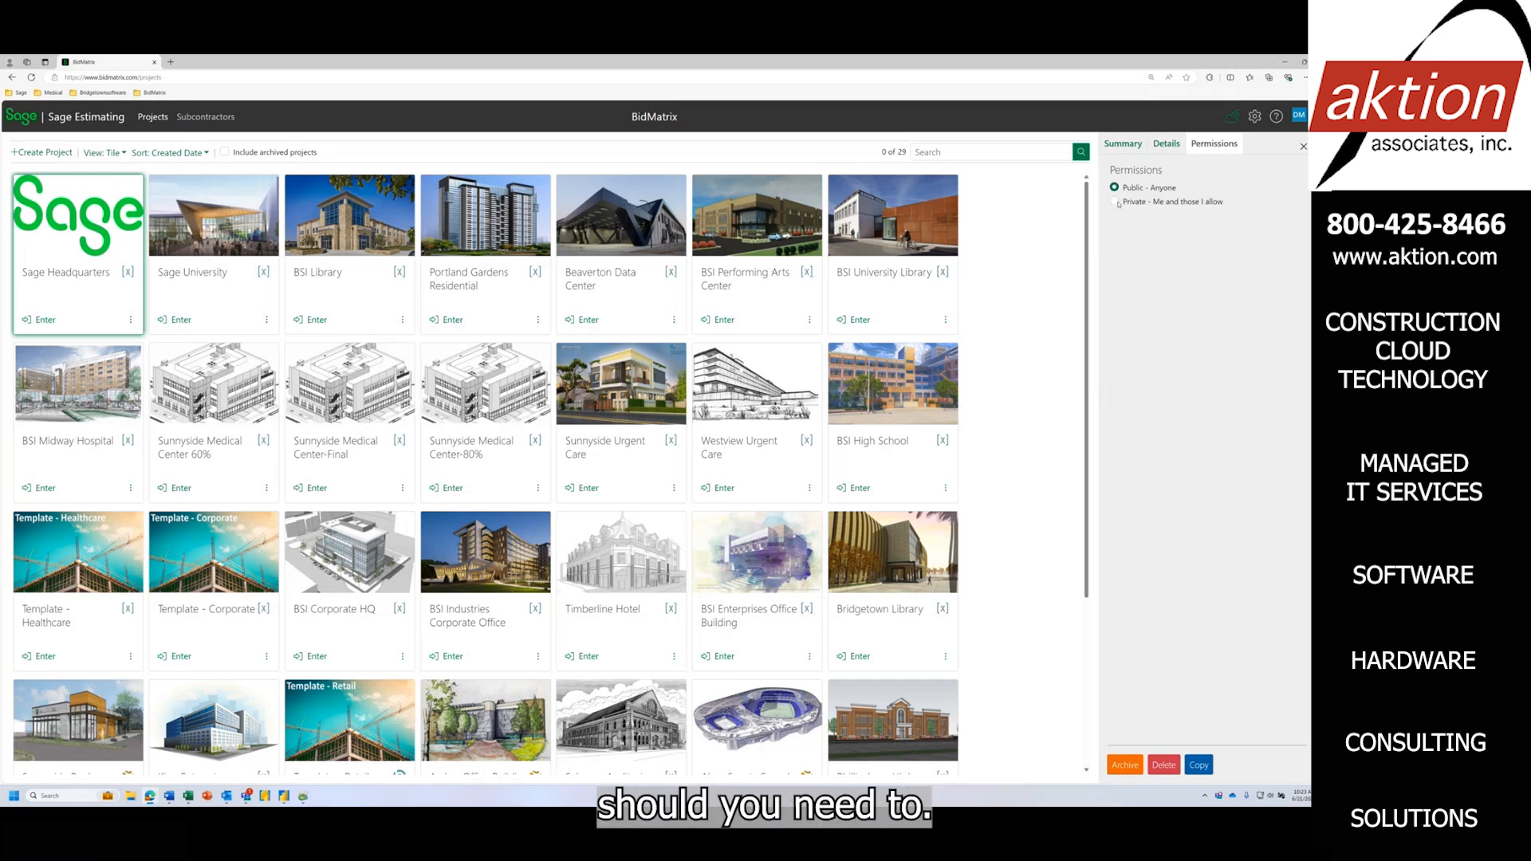
# Enter the Sage Headquarters project's bid room and hide the totals and markups beside the summary sheet.
pyautogui.click(1167, 144)
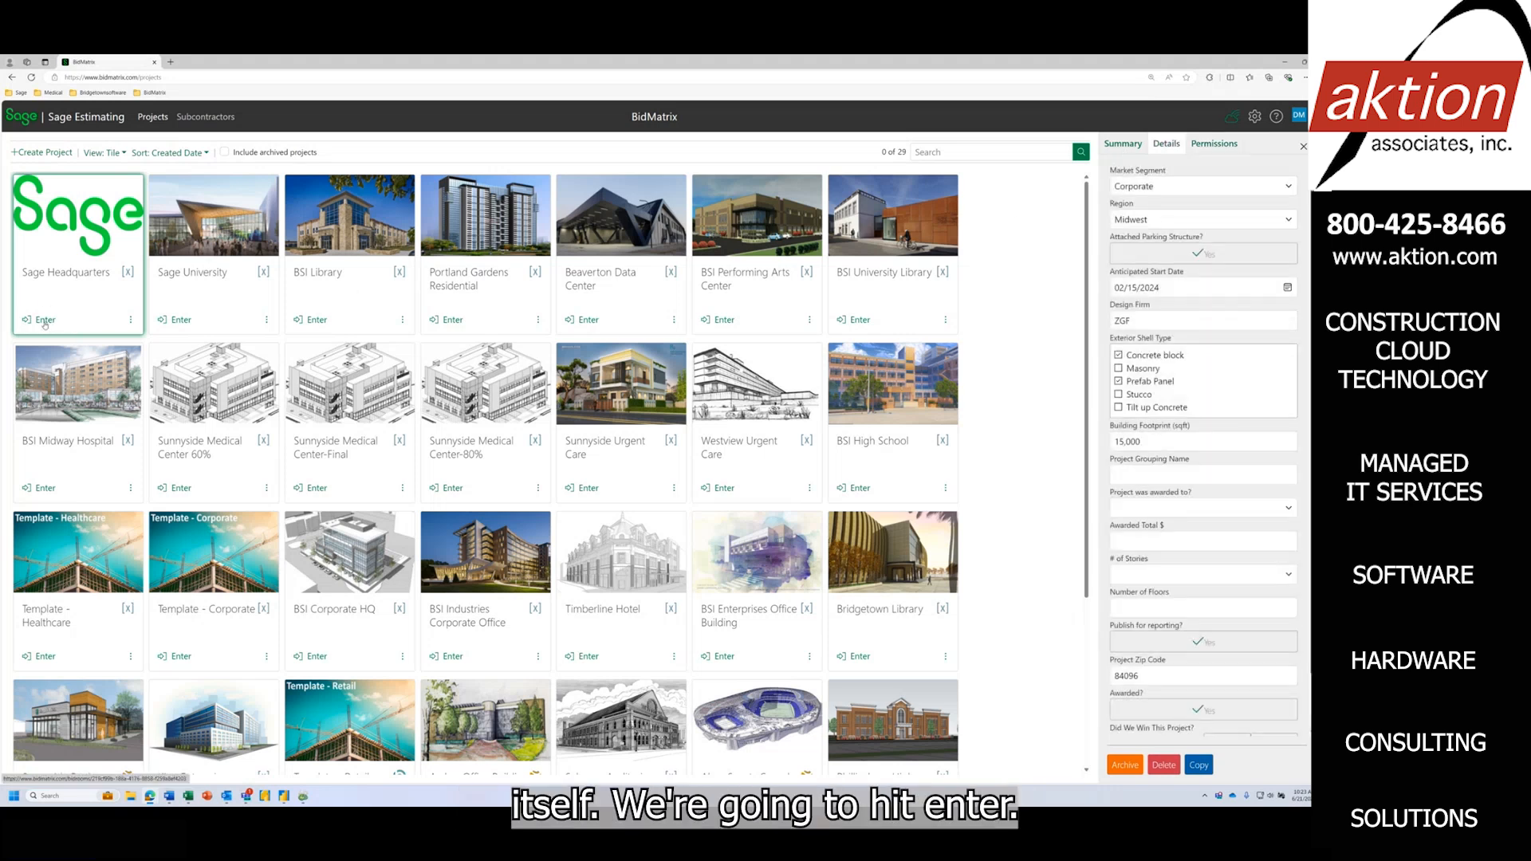
pyautogui.click(45, 320)
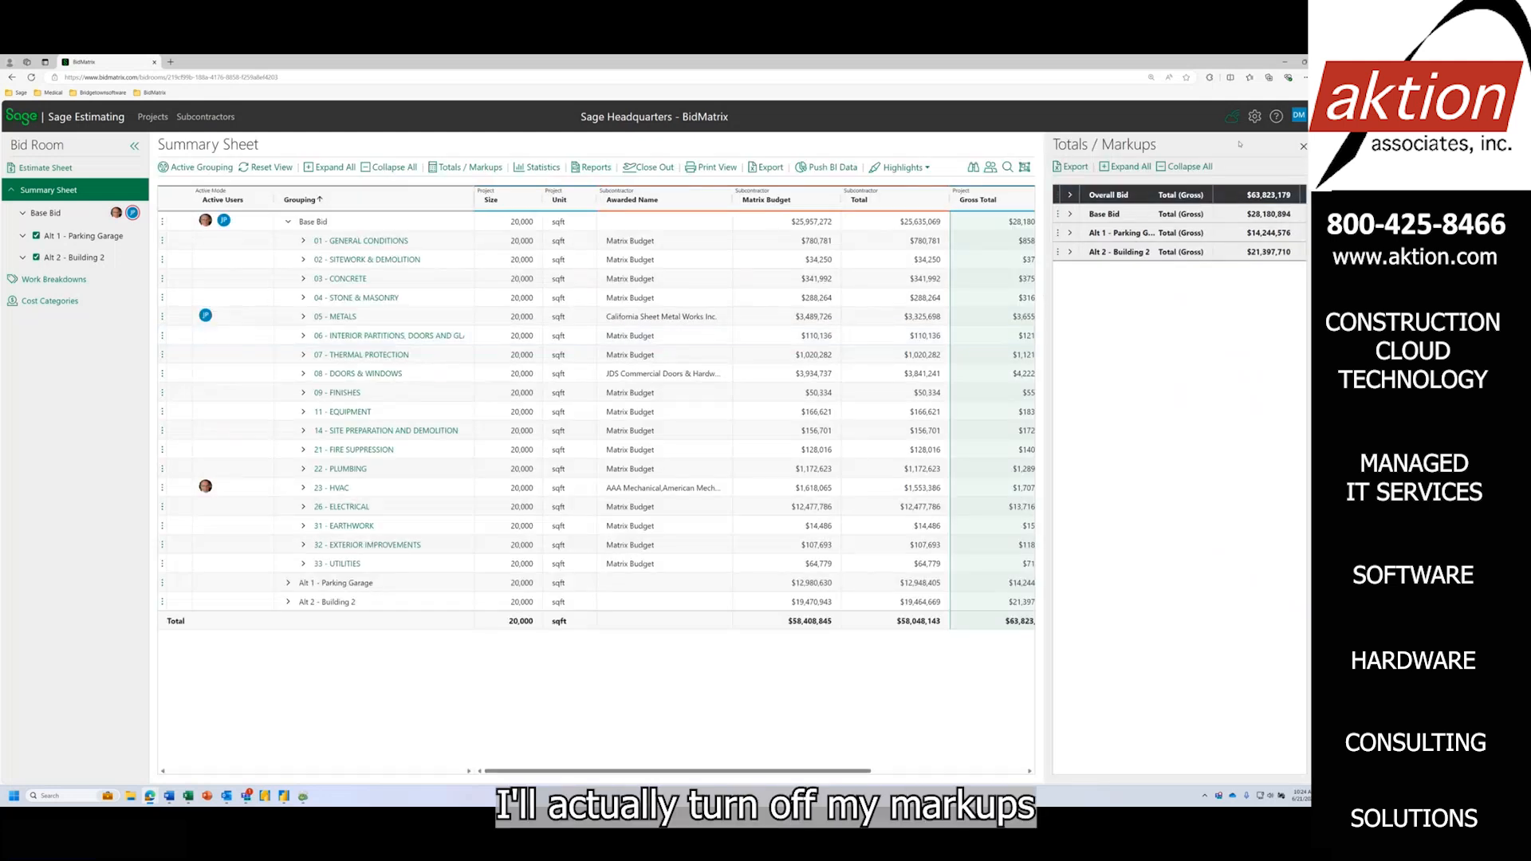
pyautogui.click(1303, 146)
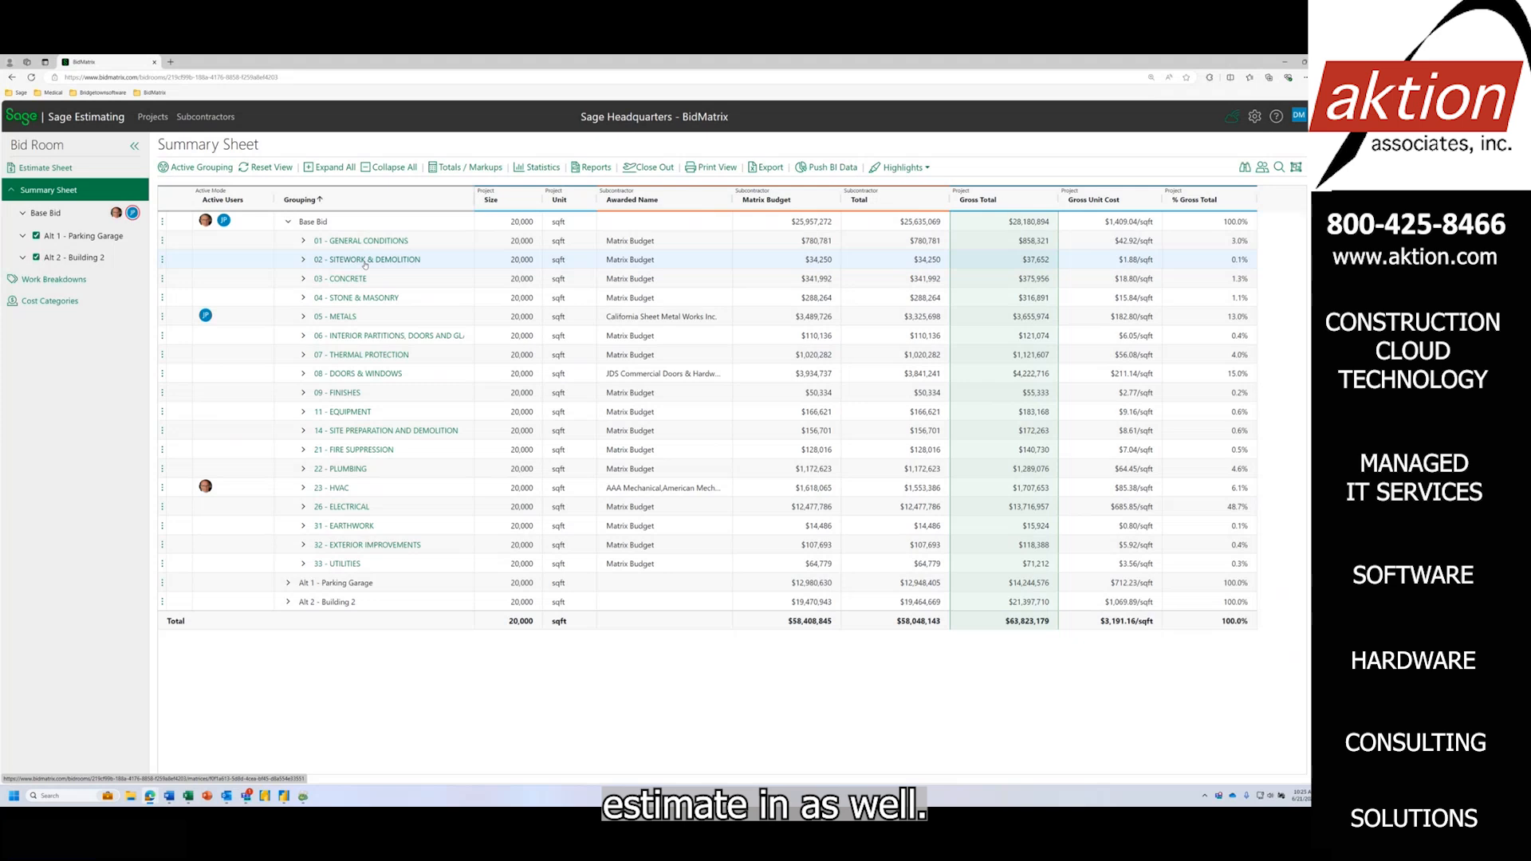
# Expand the 03 - Concrete, 05 - Metals and 23 - HVAC divisions of the Base Bid in the summary sheet.
pyautogui.click(304, 279)
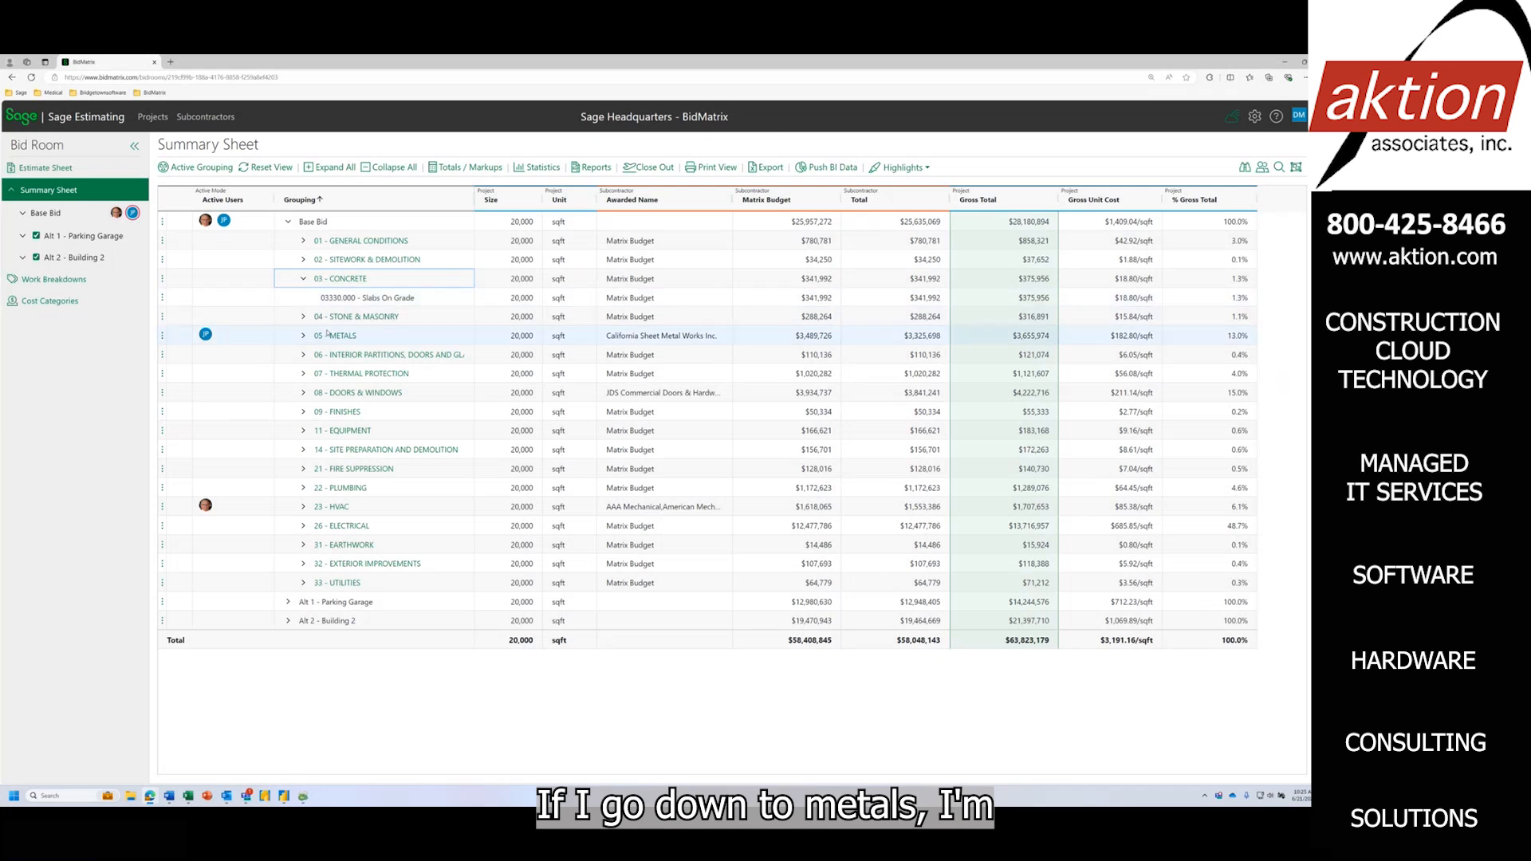
pyautogui.click(314, 337)
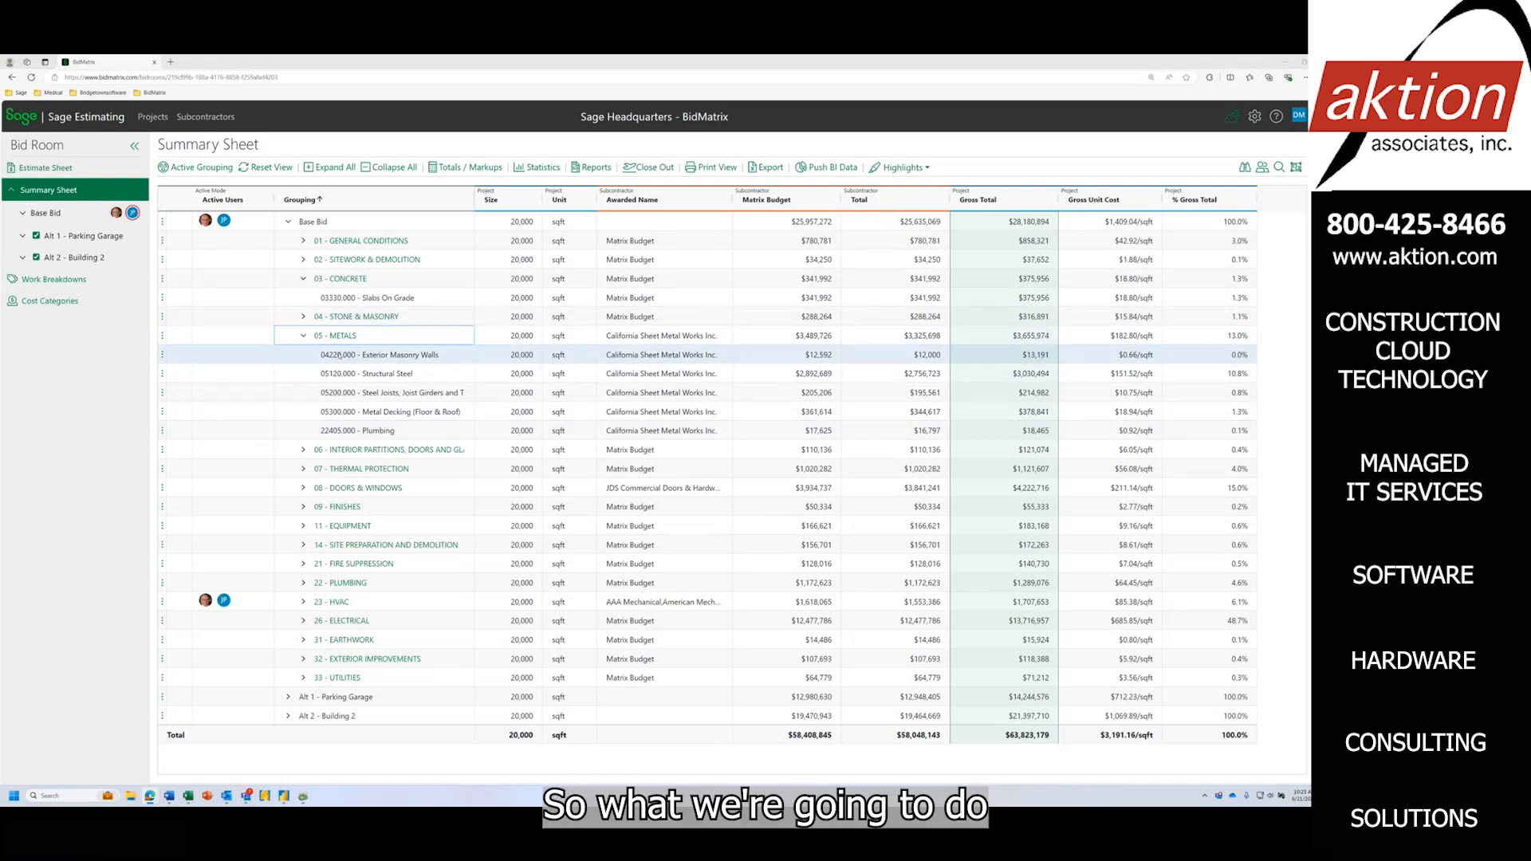
pyautogui.click(303, 602)
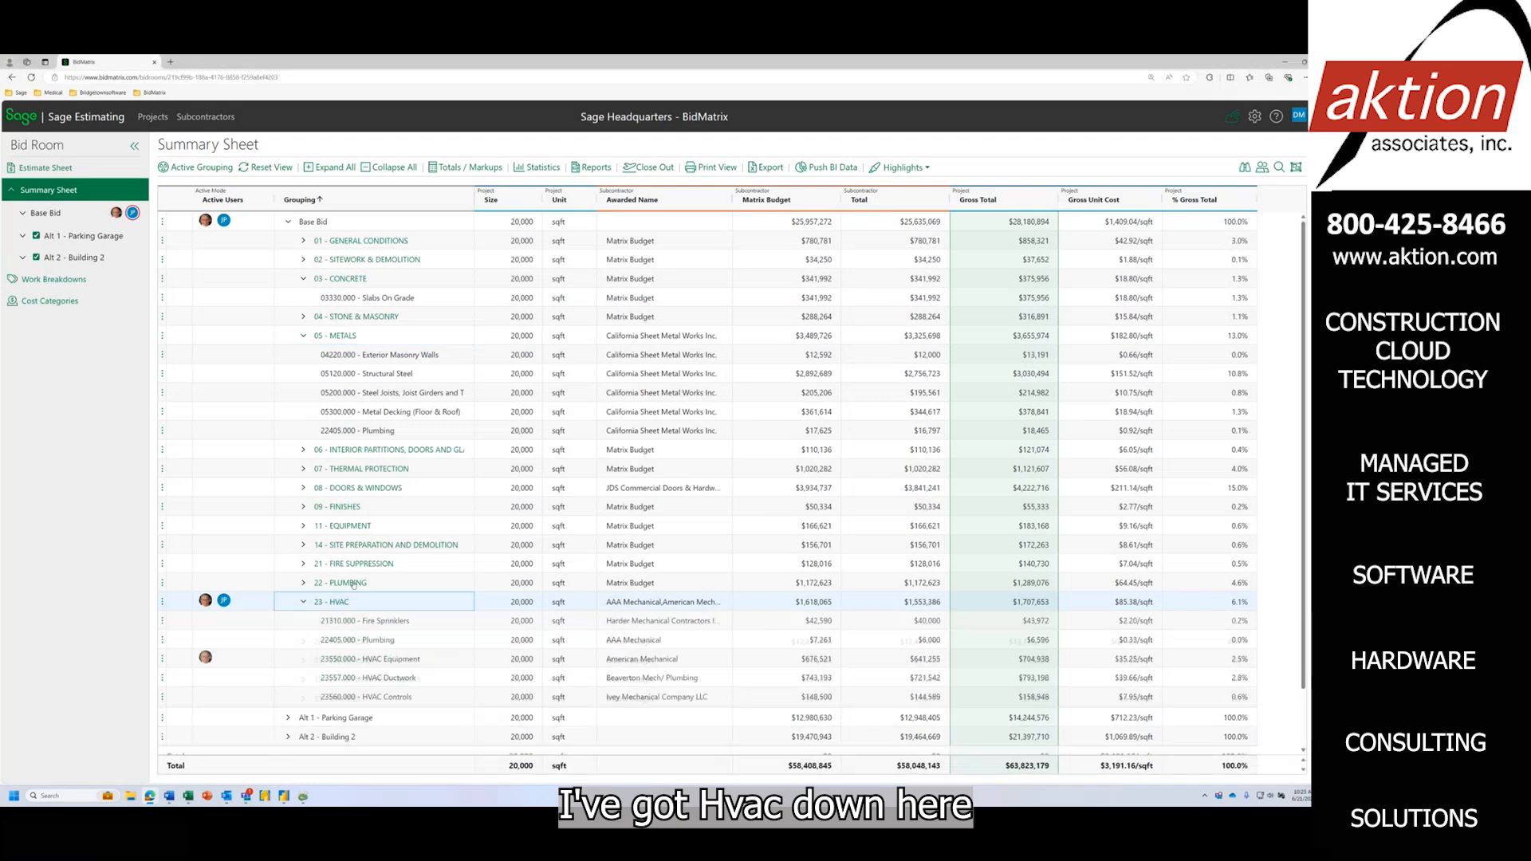
pyautogui.scroll(-1, 353, 585)
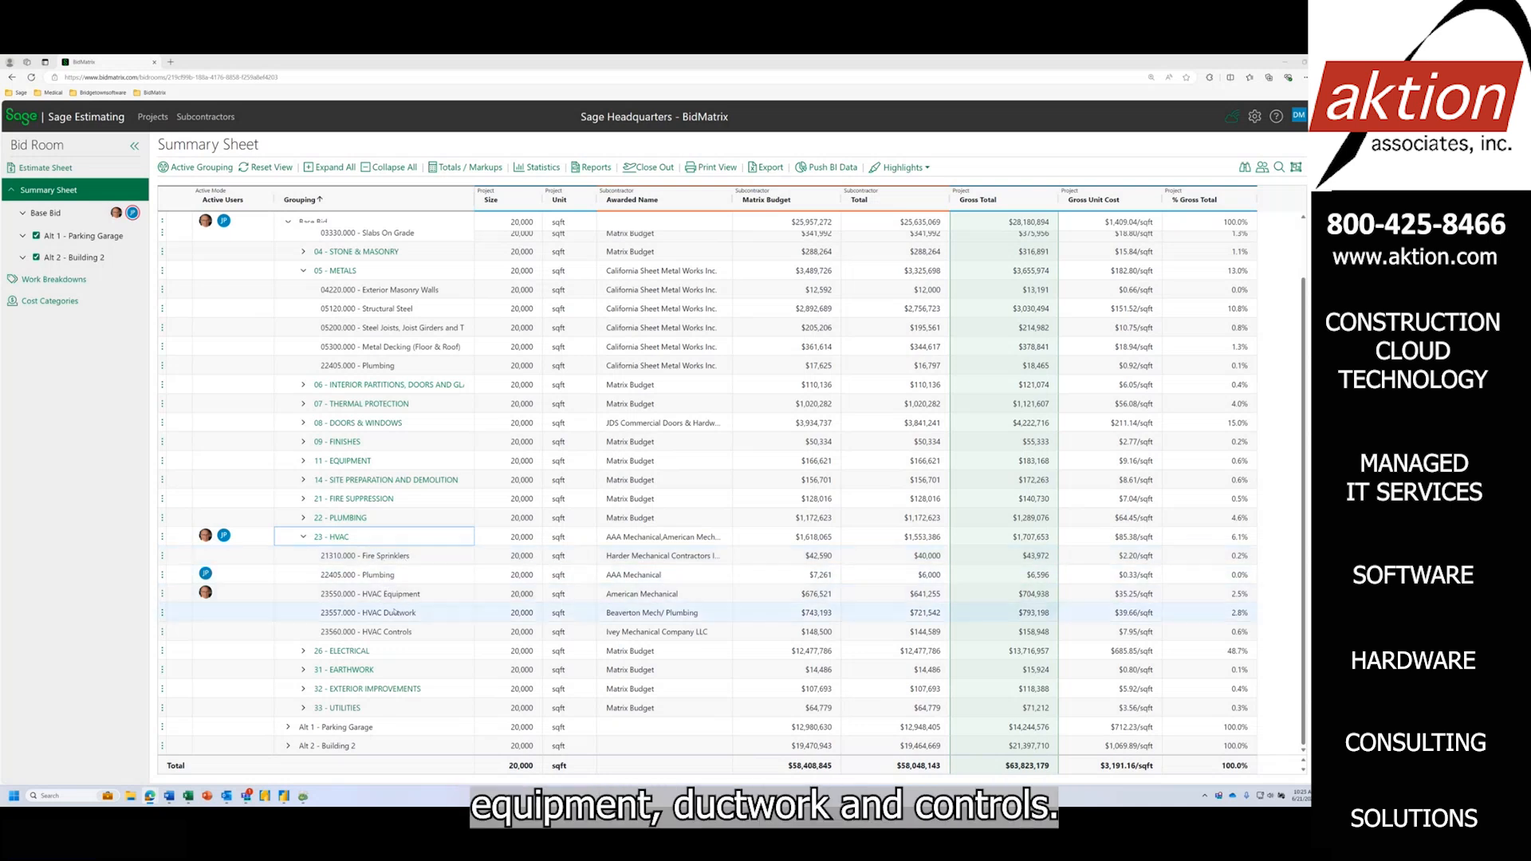
# Open the bid matrix for the Base Bid's 23 - HVAC division and make the bid grid area slightly taller.
pyautogui.click(339, 537)
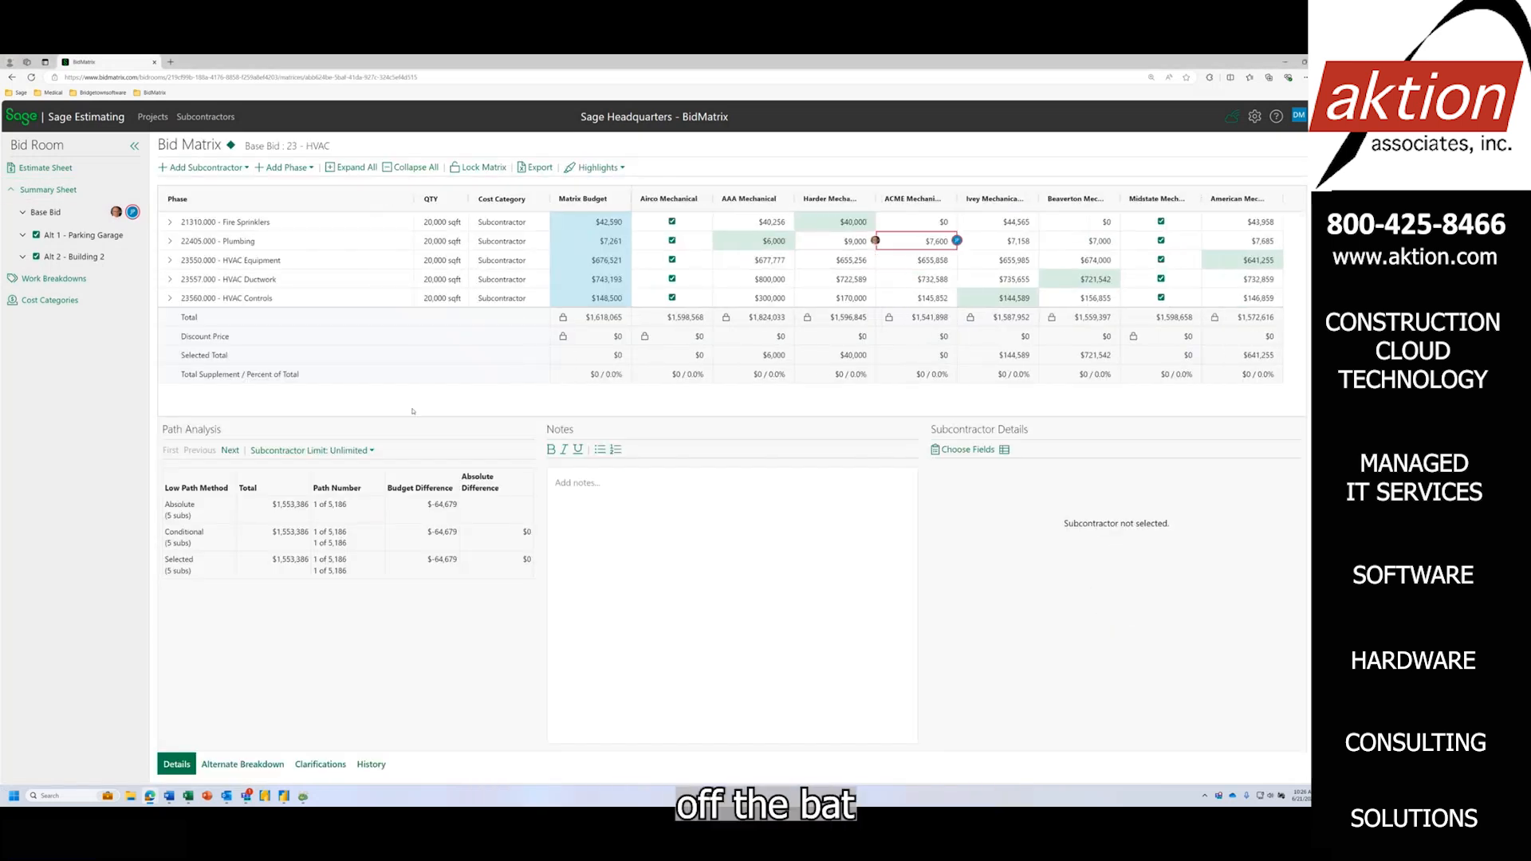
pyautogui.moveTo(620, 415); pyautogui.dragTo(619, 424)
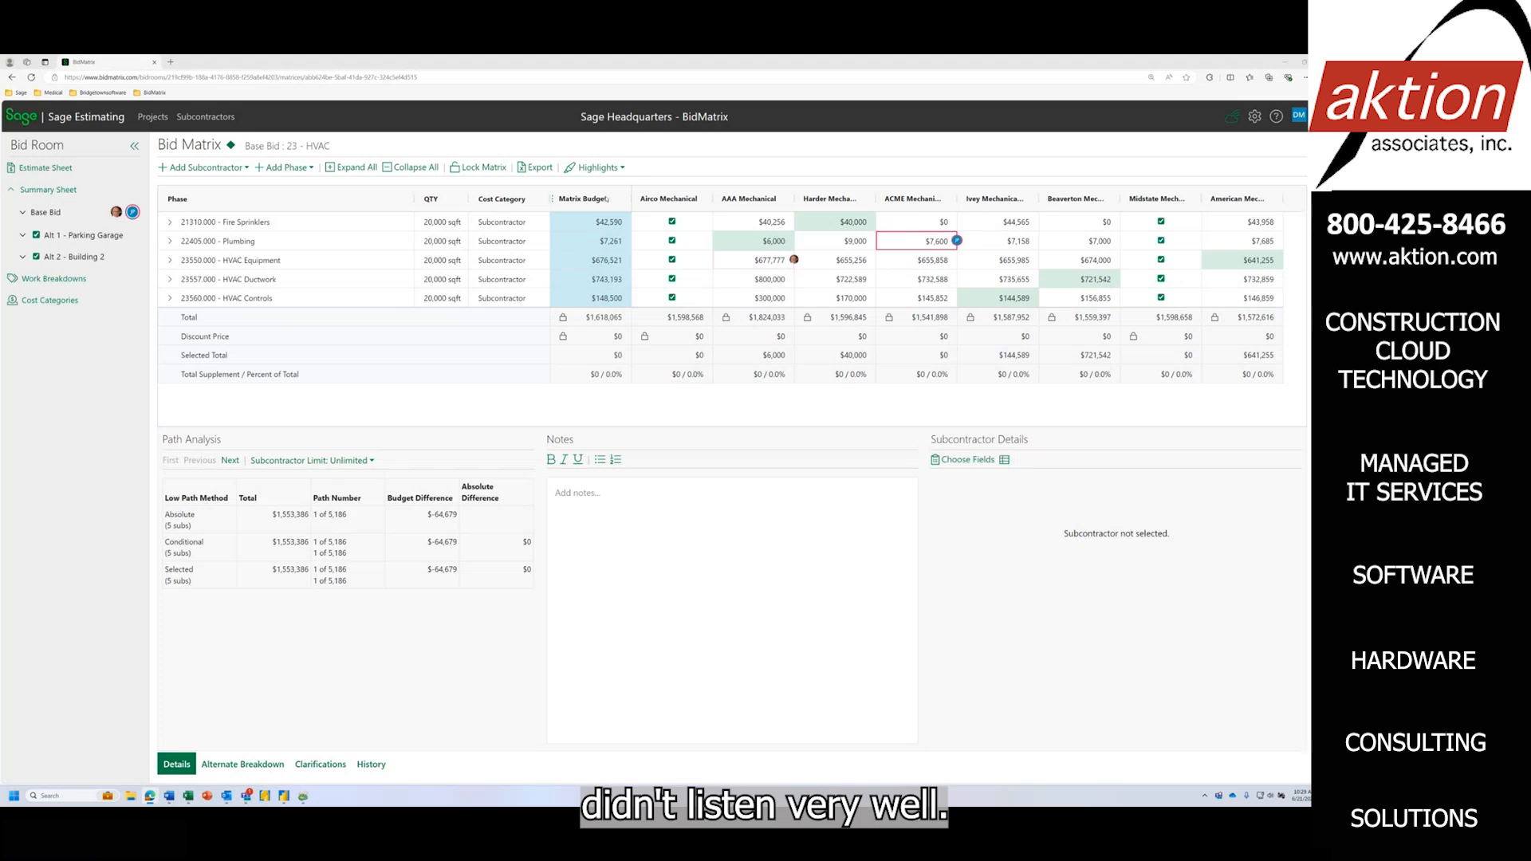
# Try excluding HVAC Ductwork and Plumbing from Airco Mechanical's lump-sum bid and include both phases again.
pyautogui.click(662, 319)
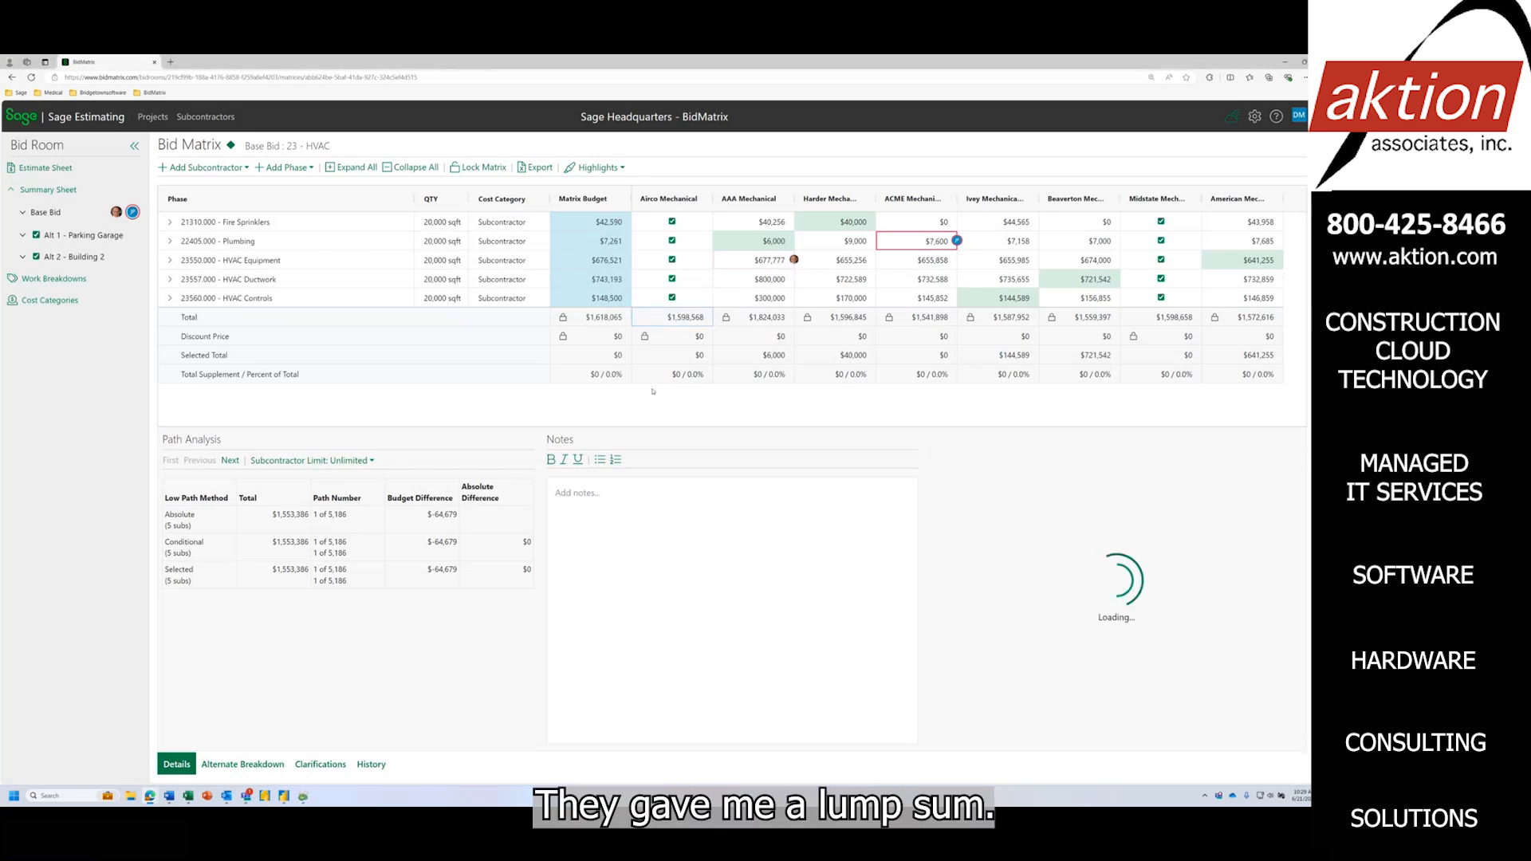
pyautogui.click(672, 279)
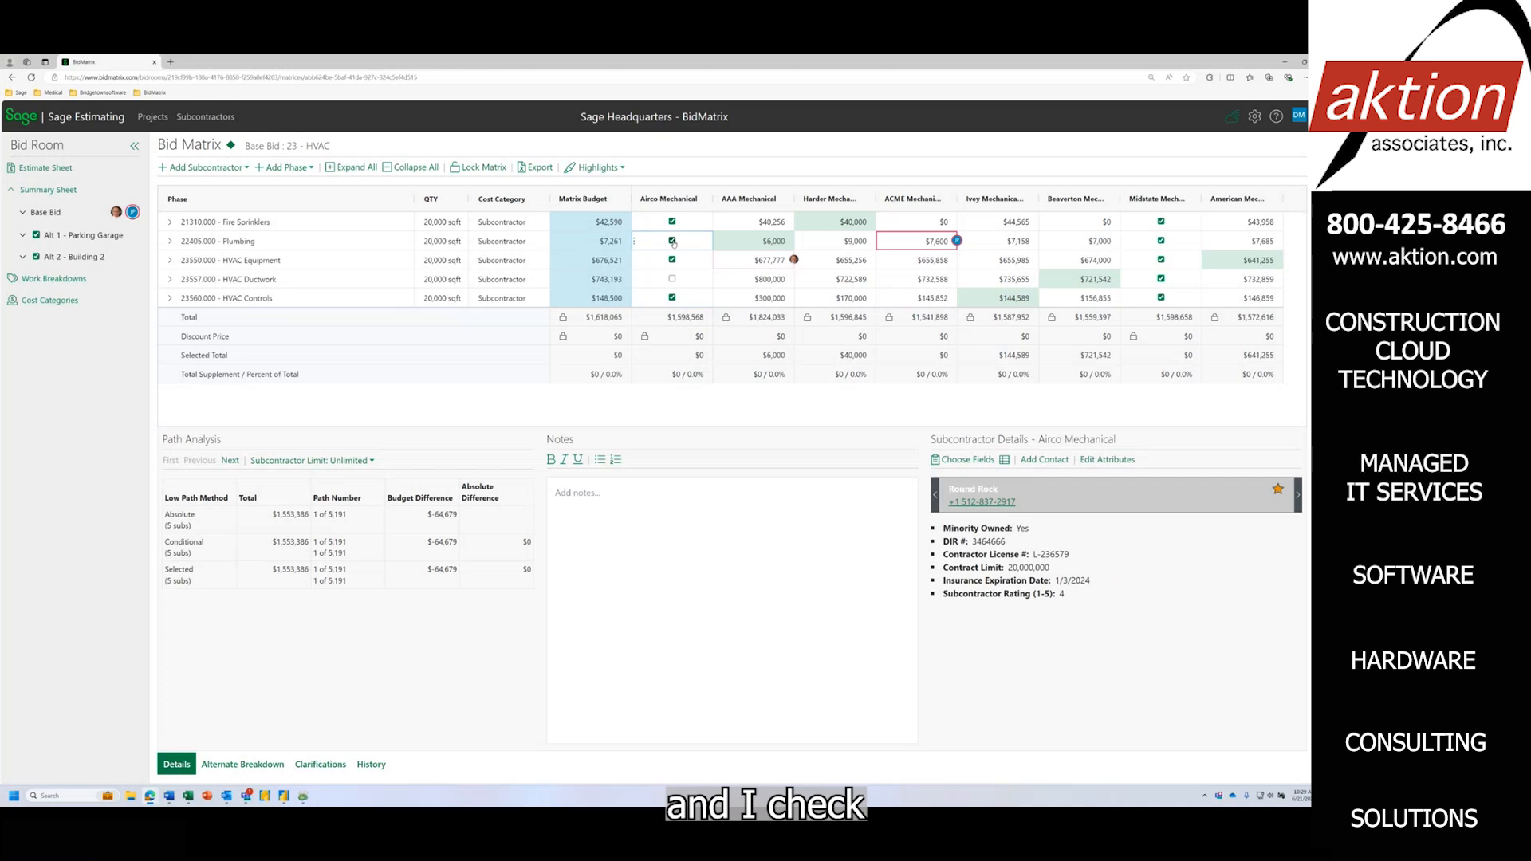
pyautogui.click(672, 241)
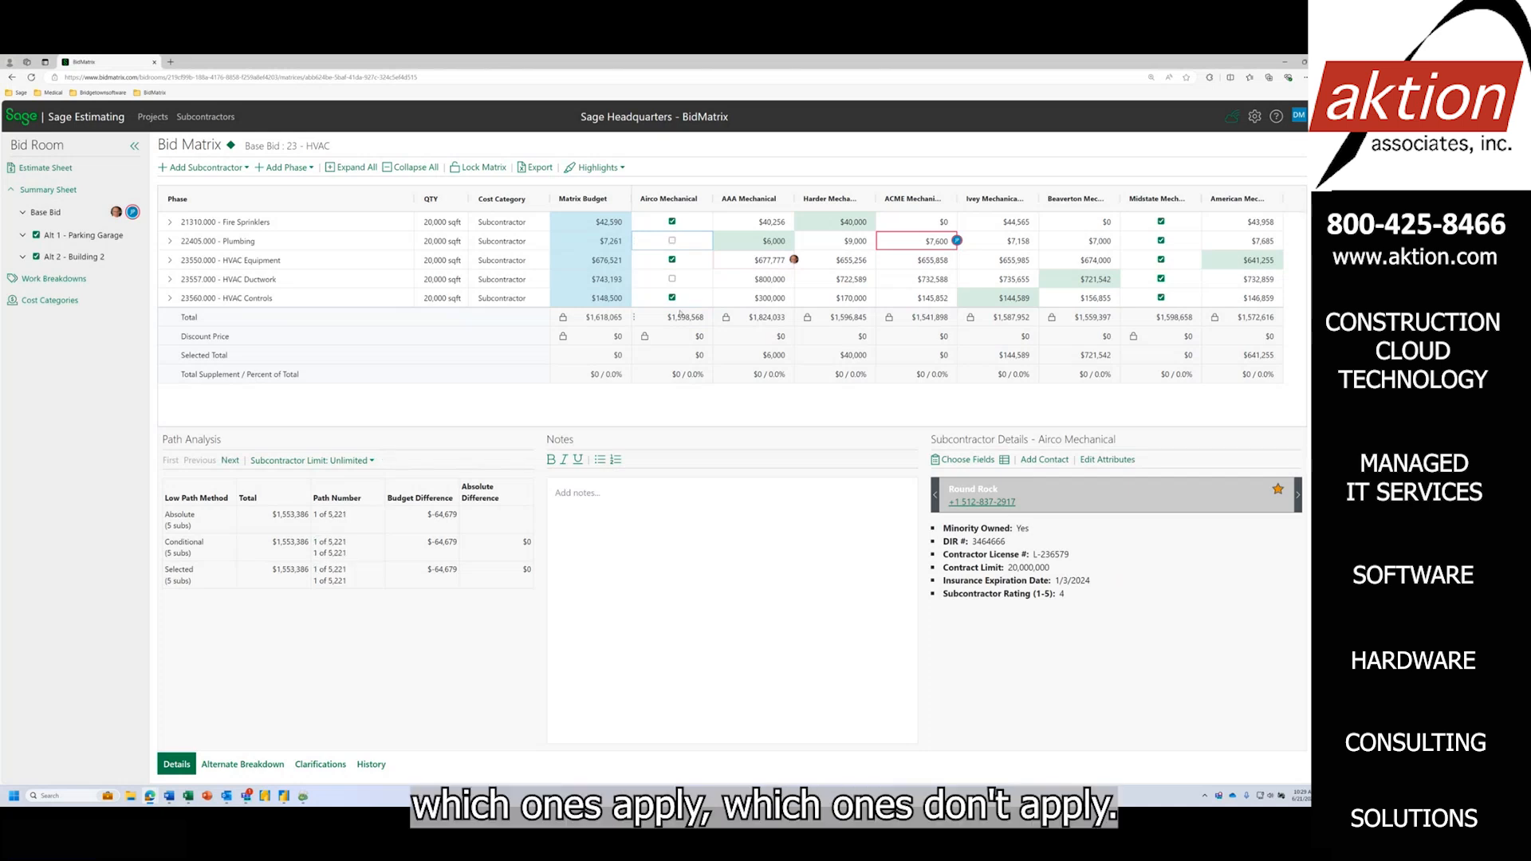
pyautogui.click(671, 240)
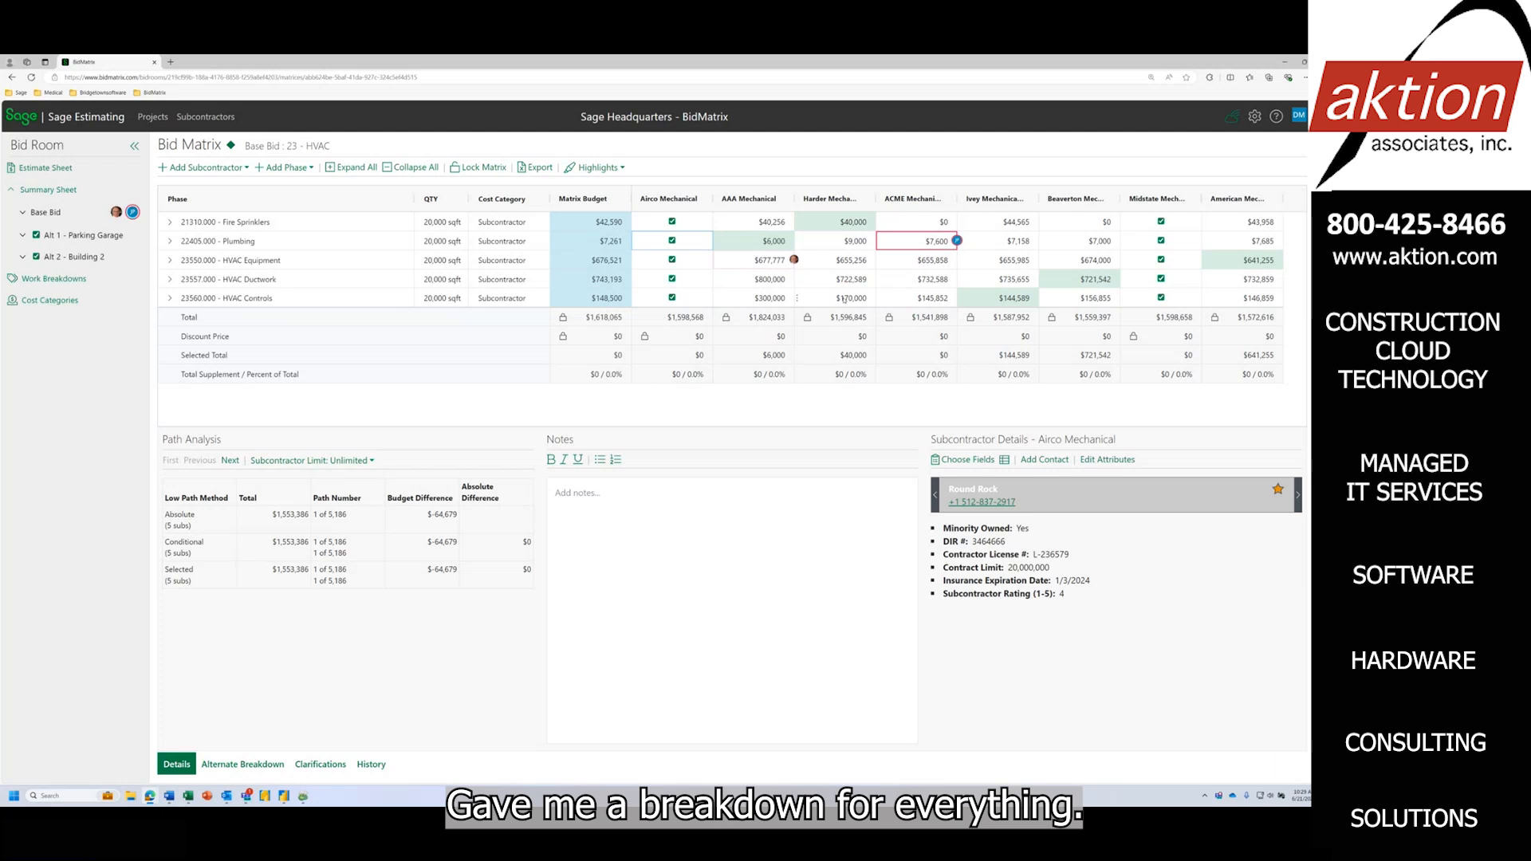
# Check the ACME Mechanical and Beaverton Mech/ Plumbing bids, and set ACME Mechanical's Fire Sprinklers bid to $37,000.
pyautogui.click(923, 226)
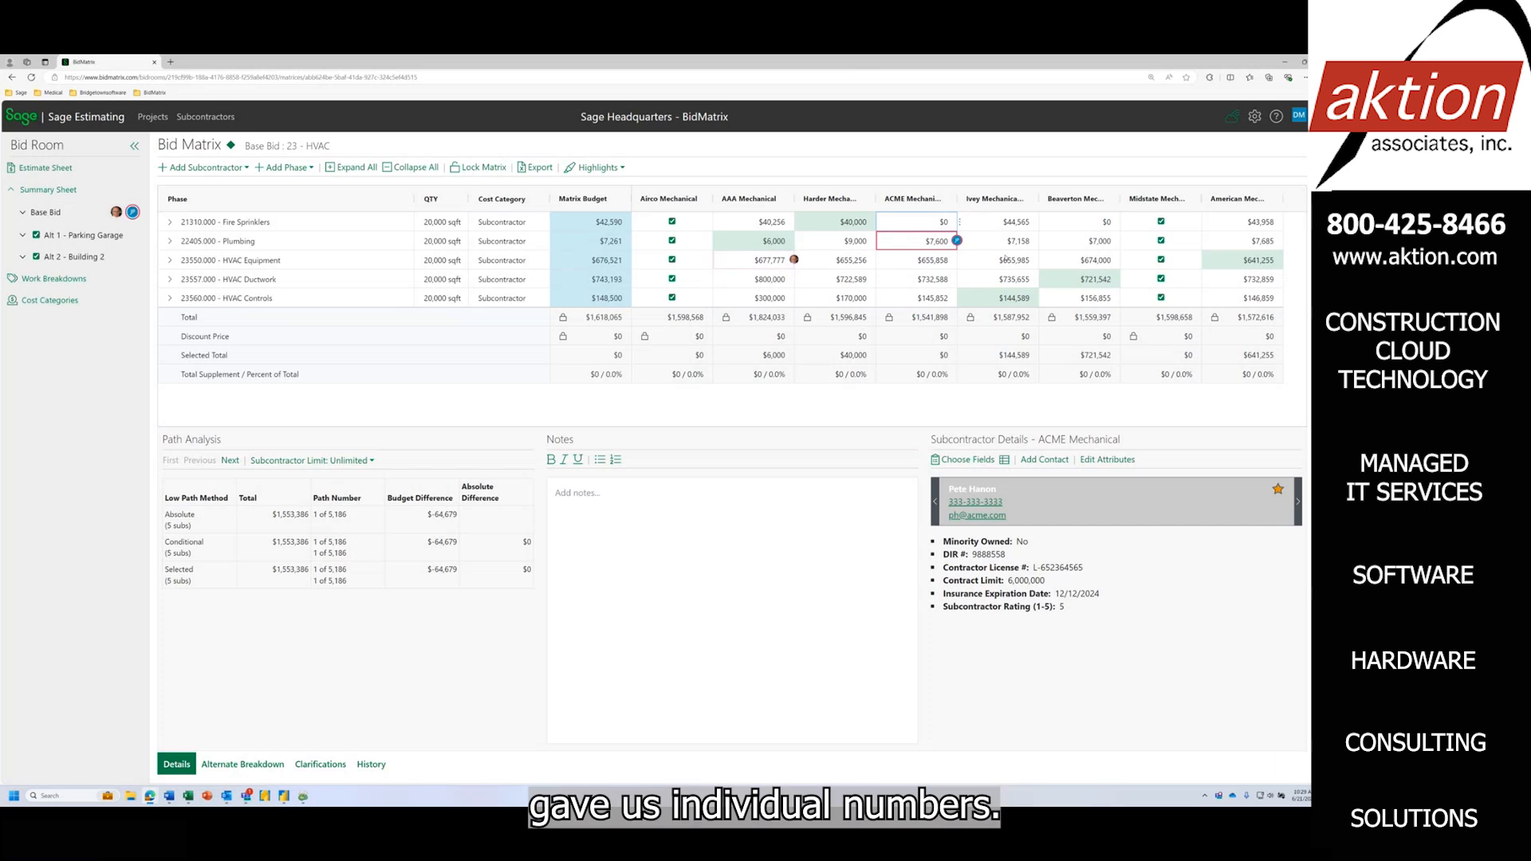
pyautogui.click(1070, 243)
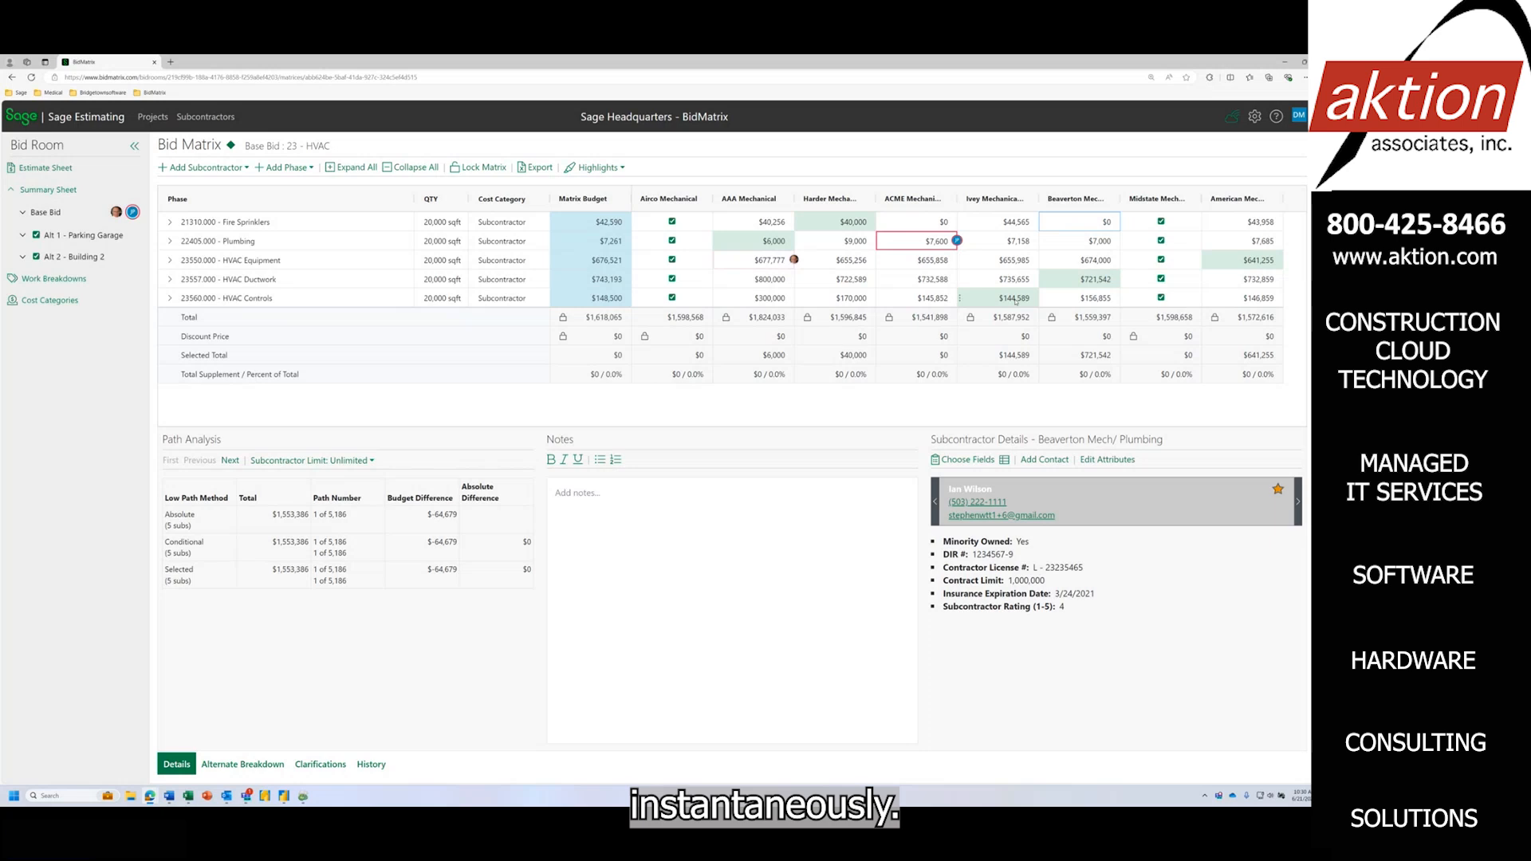
pyautogui.click(919, 226)
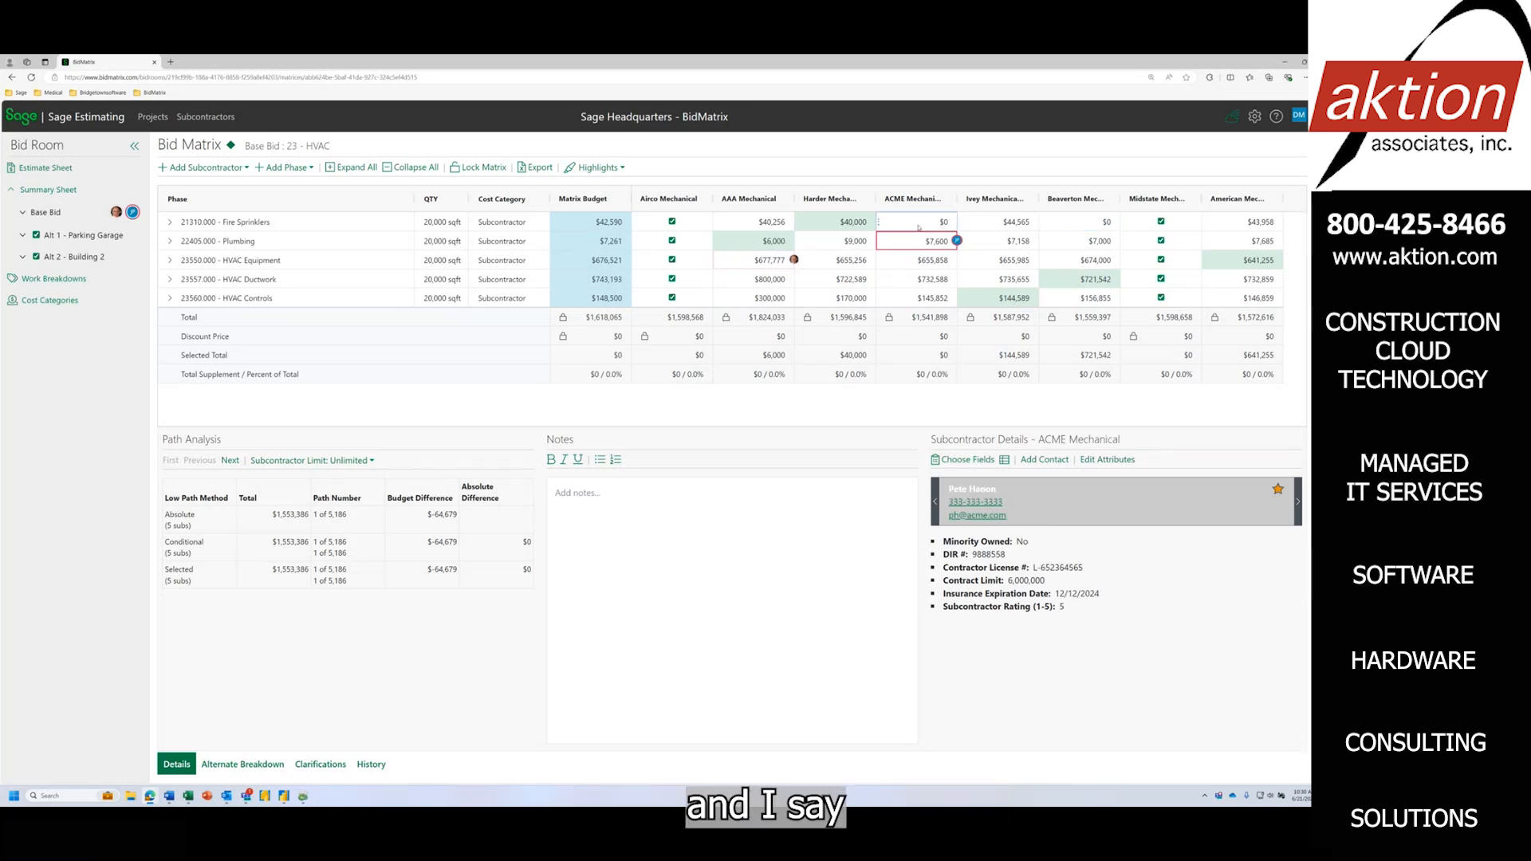
pyautogui.write('37000')
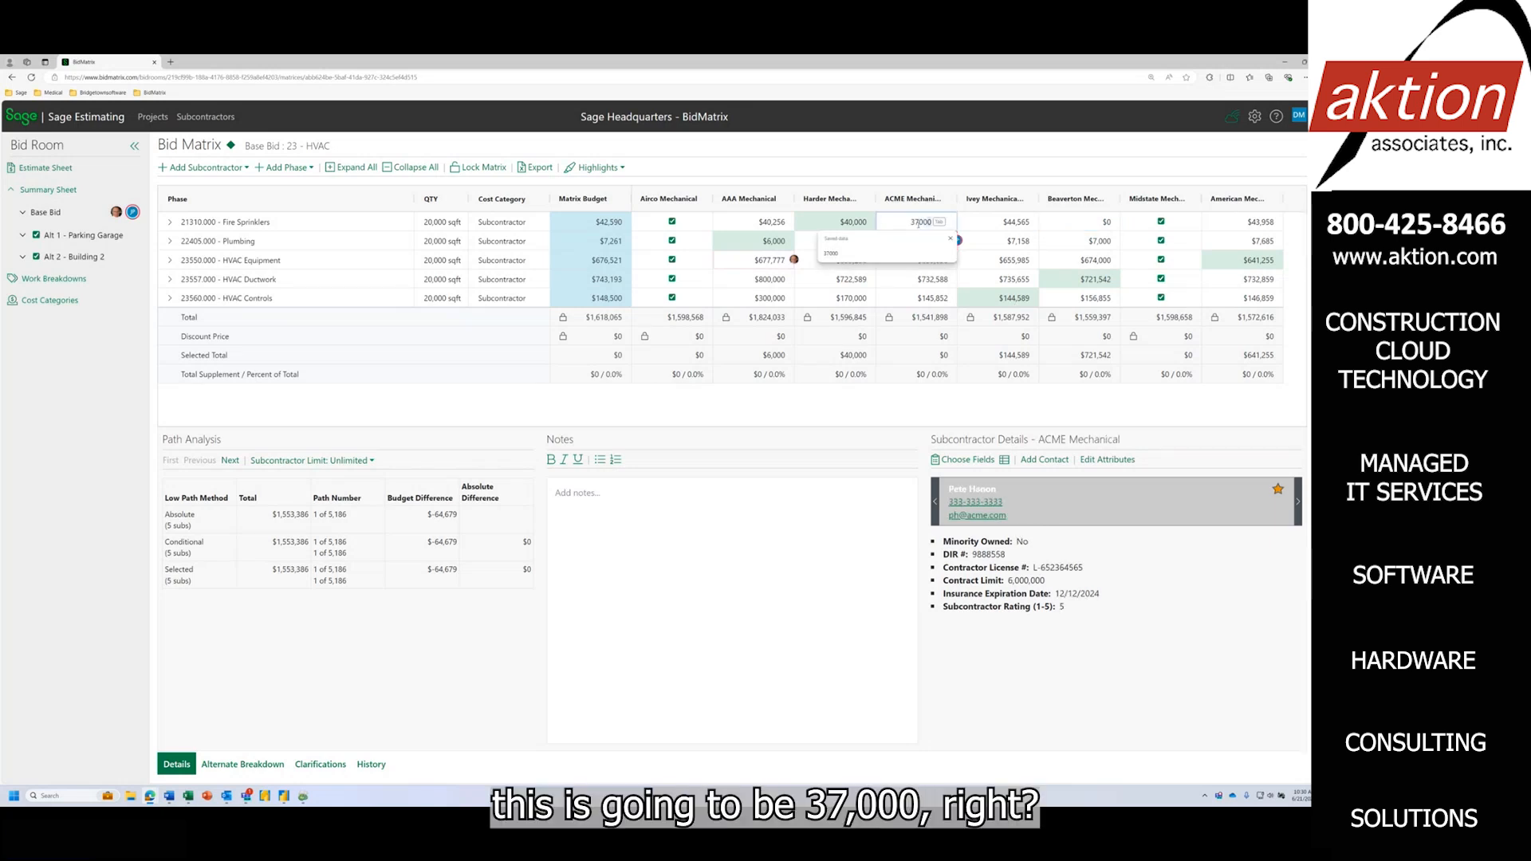
pyautogui.write('0')
pyautogui.press('Return')
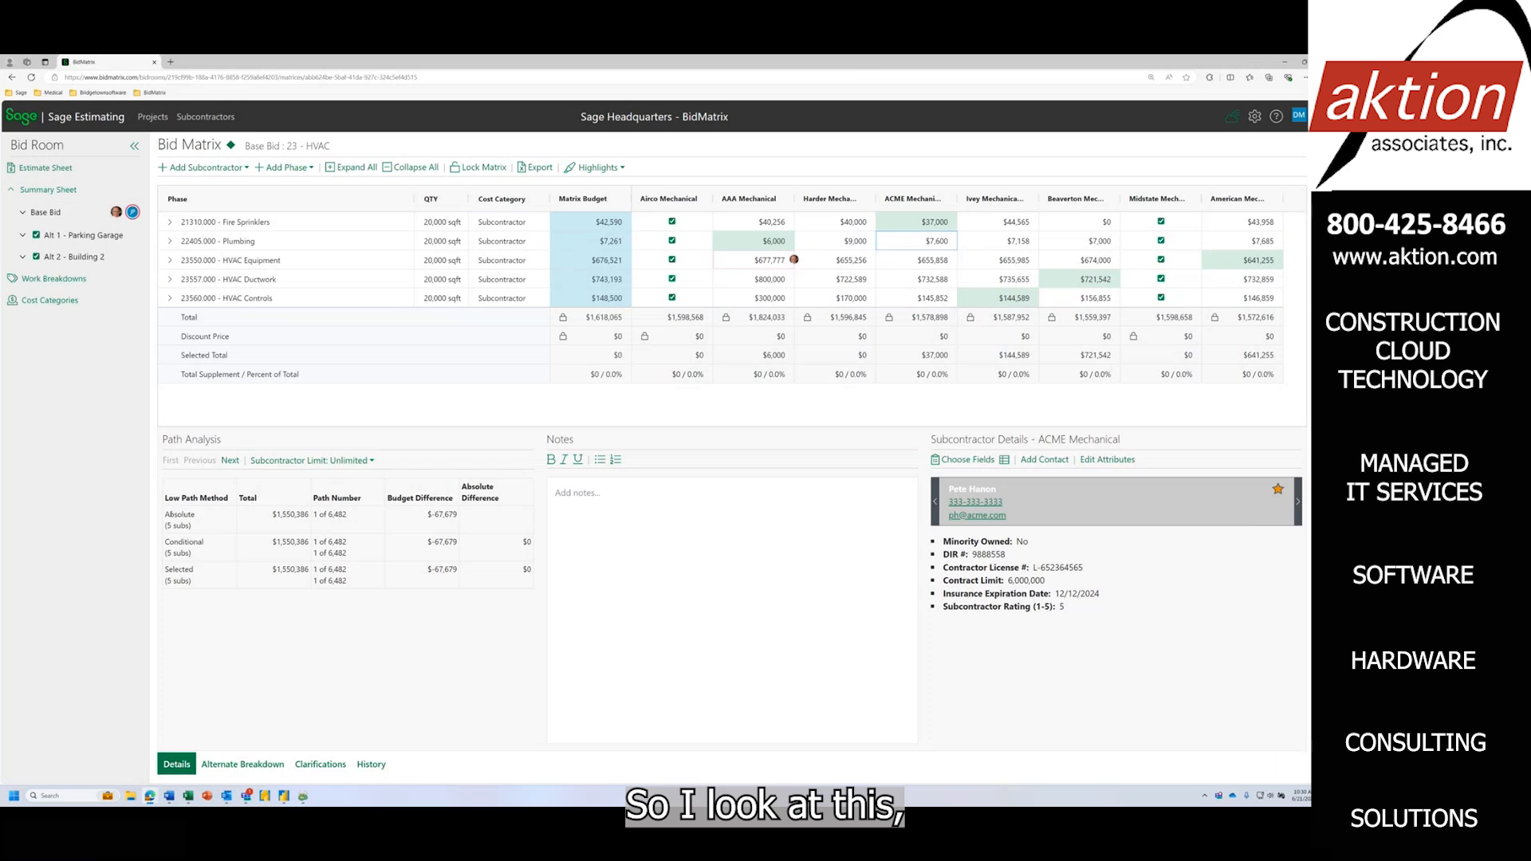
# Examine the total and budget difference of the absolute low path in the path analysis.
pyautogui.doubleClick(177, 514)
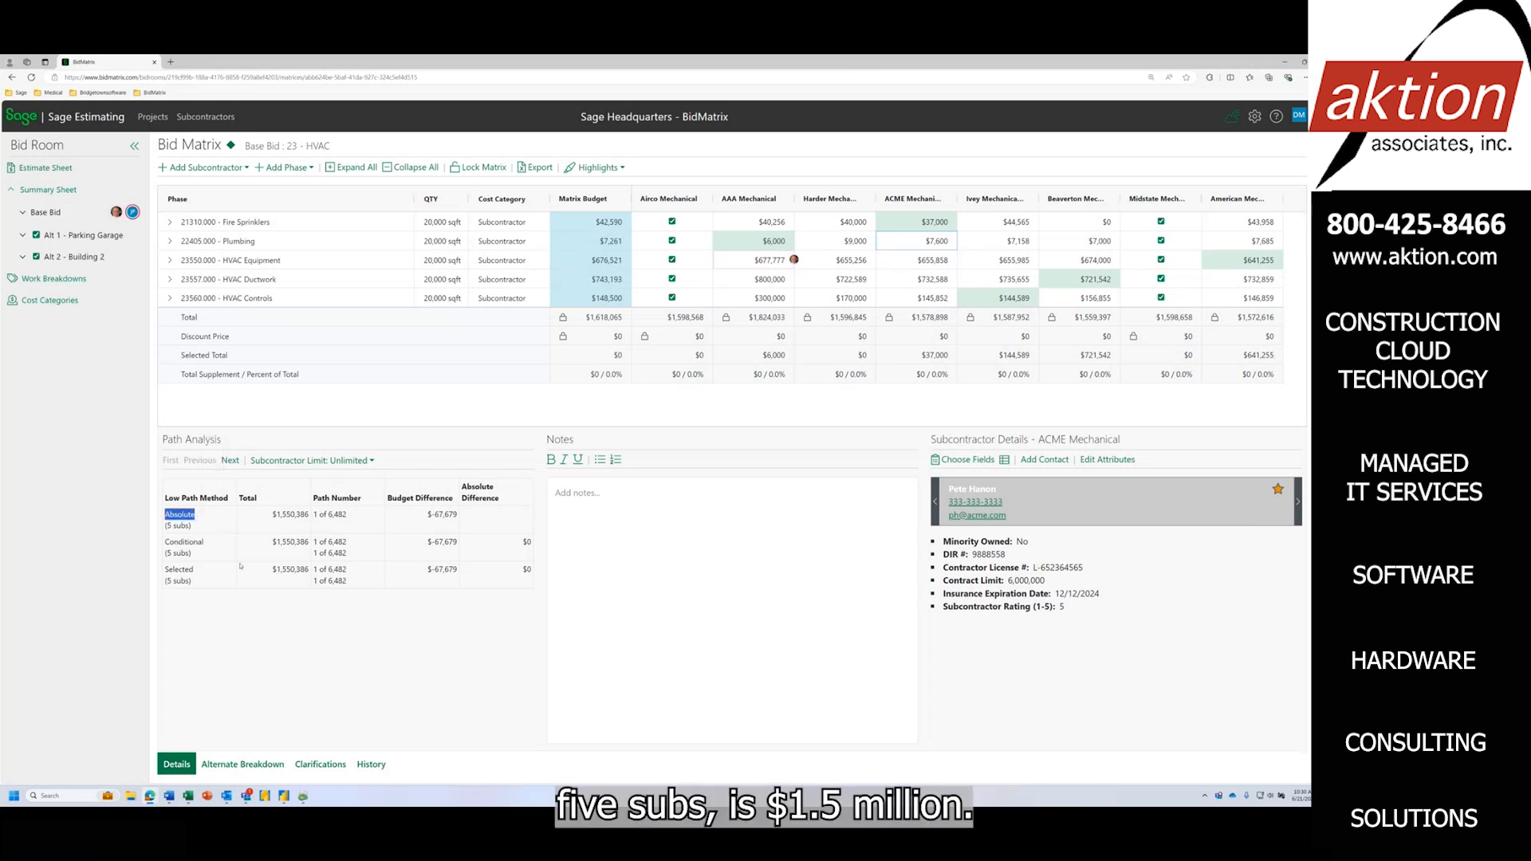
pyautogui.moveTo(272, 514); pyautogui.dragTo(310, 515)
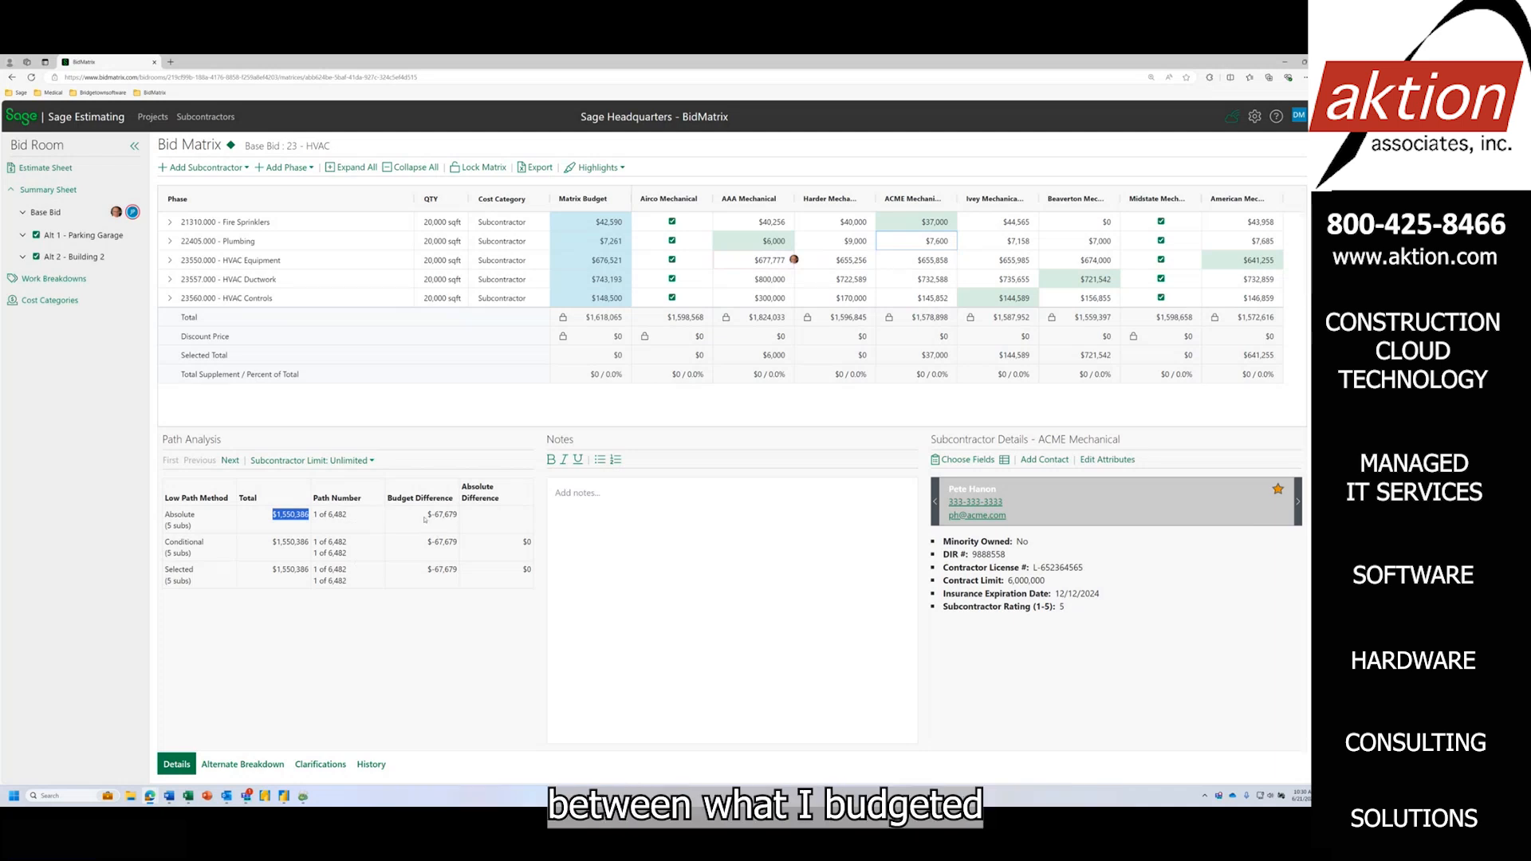
pyautogui.moveTo(425, 516); pyautogui.dragTo(460, 516)
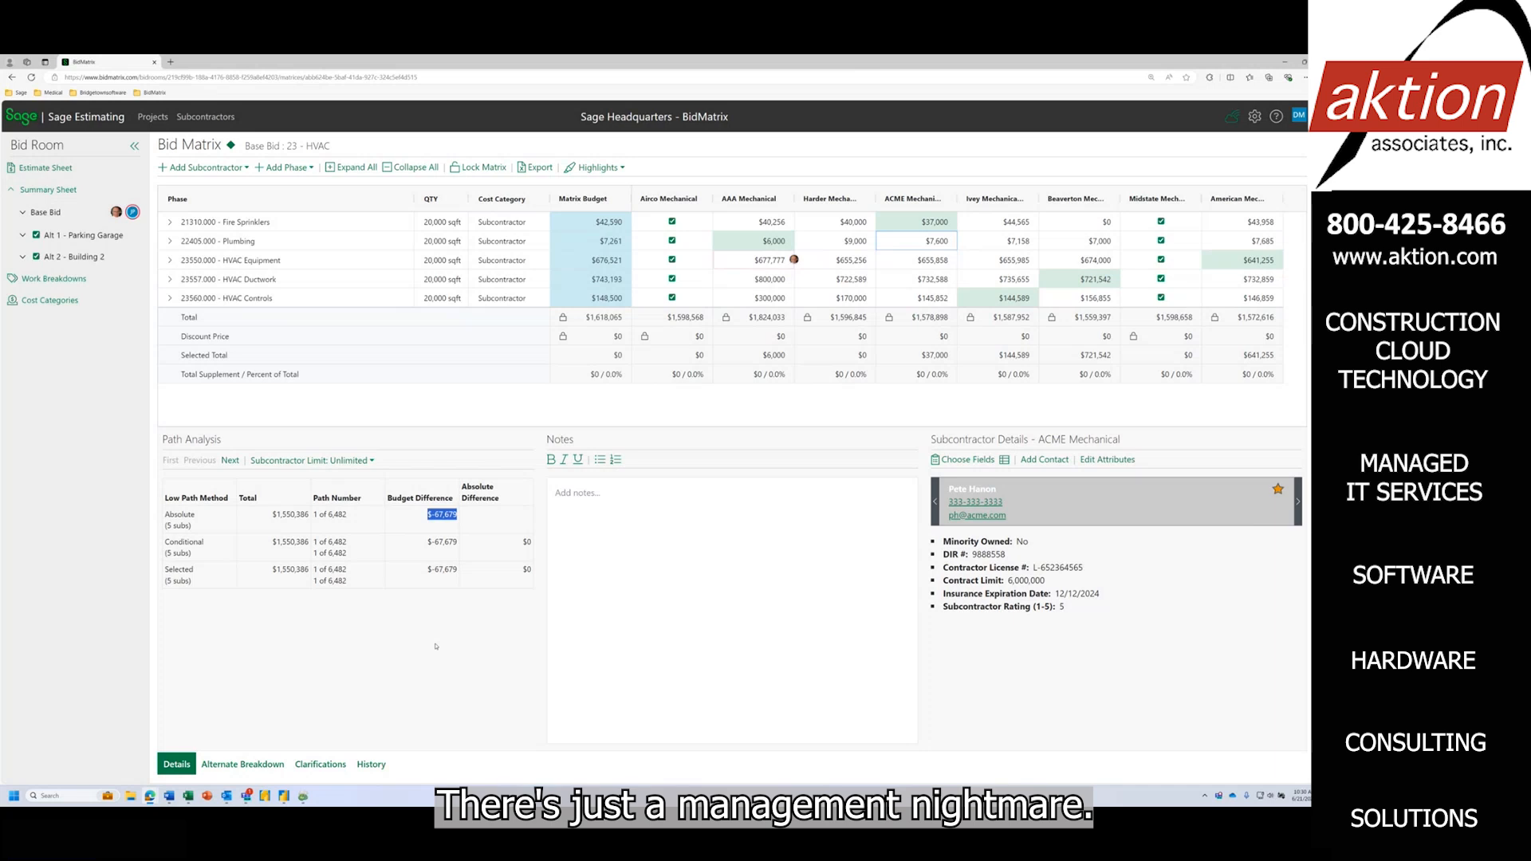
# Limit the path analysis to 1 subcontractor and check the conditional low path's total and budget difference.
pyautogui.click(353, 462)
pyautogui.click(304, 500)
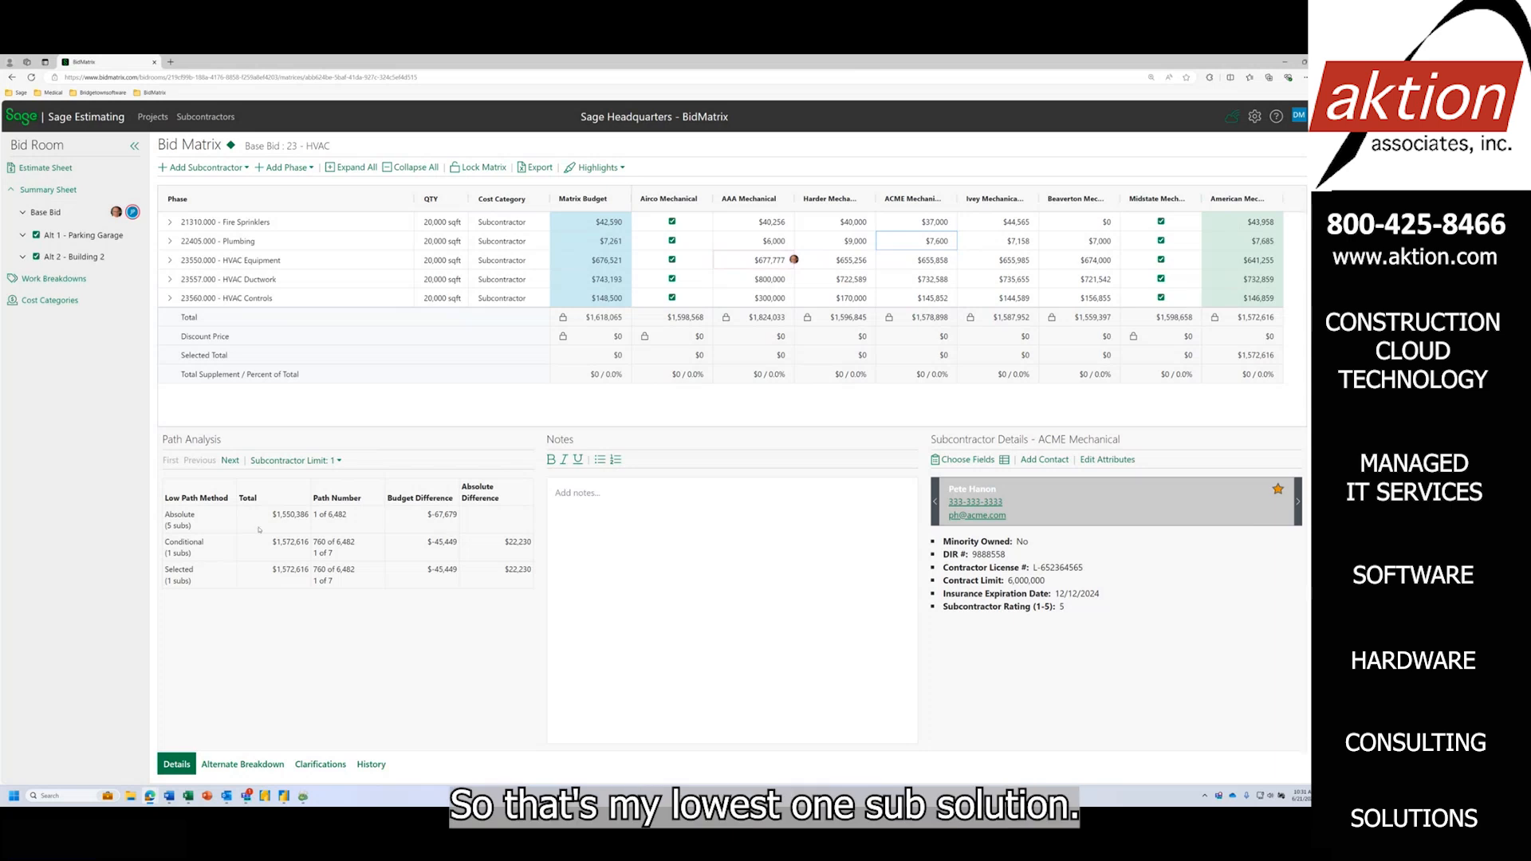
pyautogui.moveTo(272, 542); pyautogui.dragTo(310, 543)
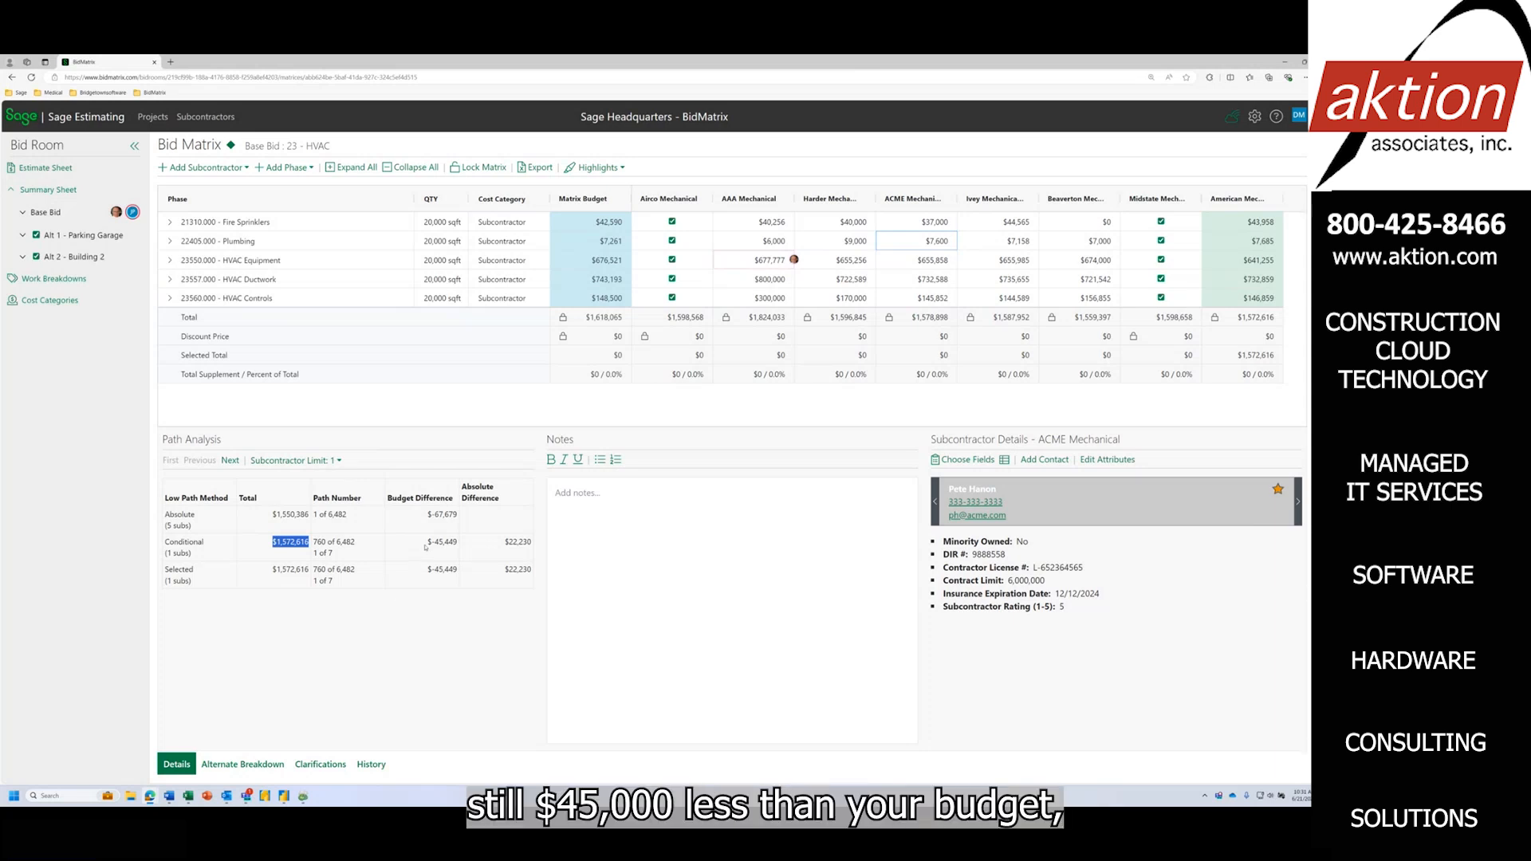
pyautogui.moveTo(425, 543); pyautogui.dragTo(460, 543)
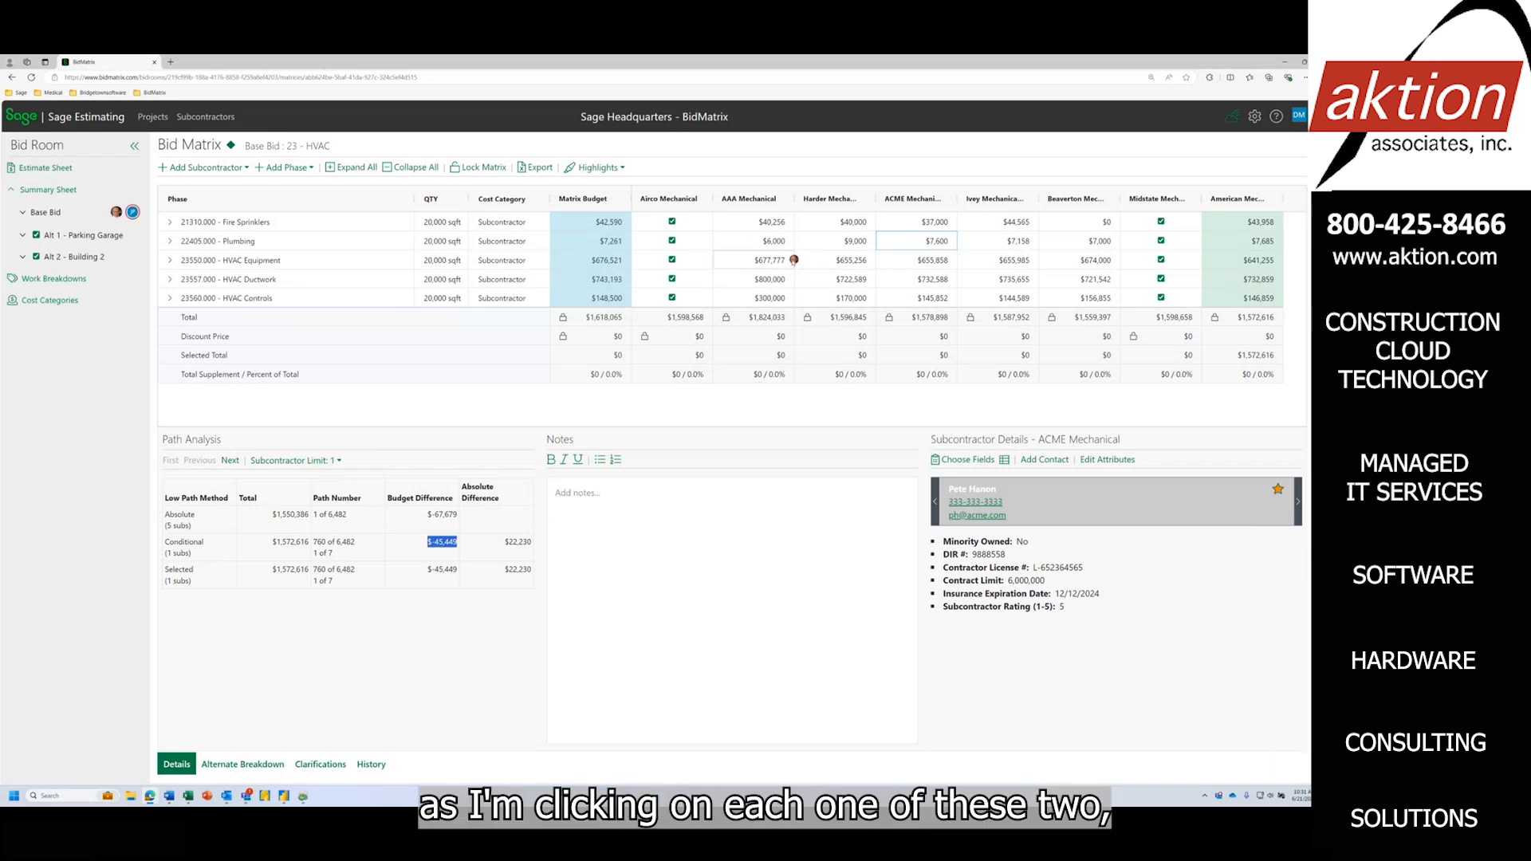
# Check the condition set on Harder Mechanical's Plumbing bid against AAA Mechanical's Plumbing bid.
pyautogui.click(746, 239)
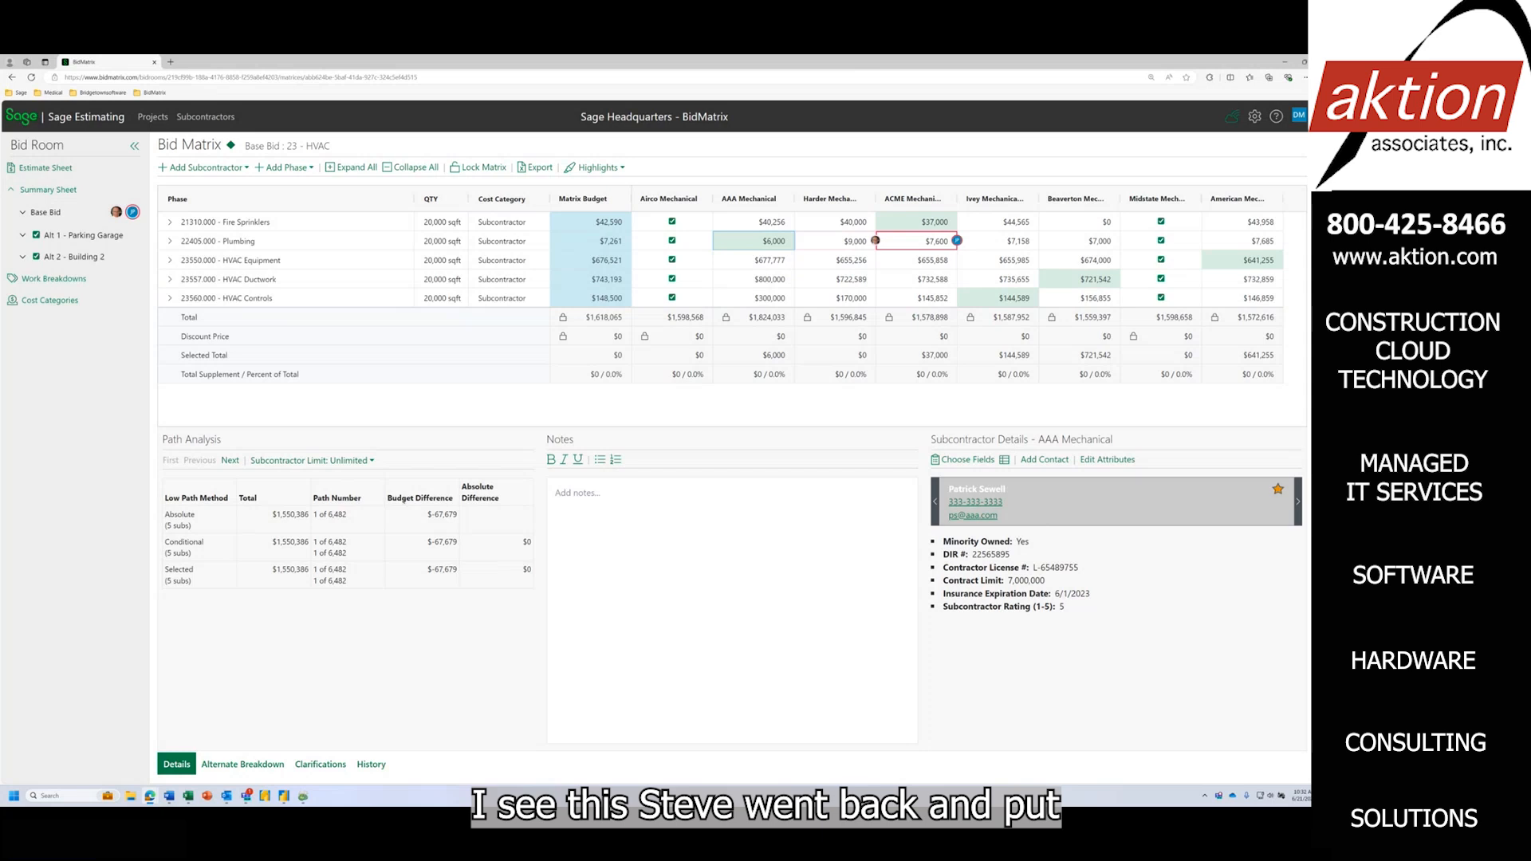
pyautogui.click(837, 241)
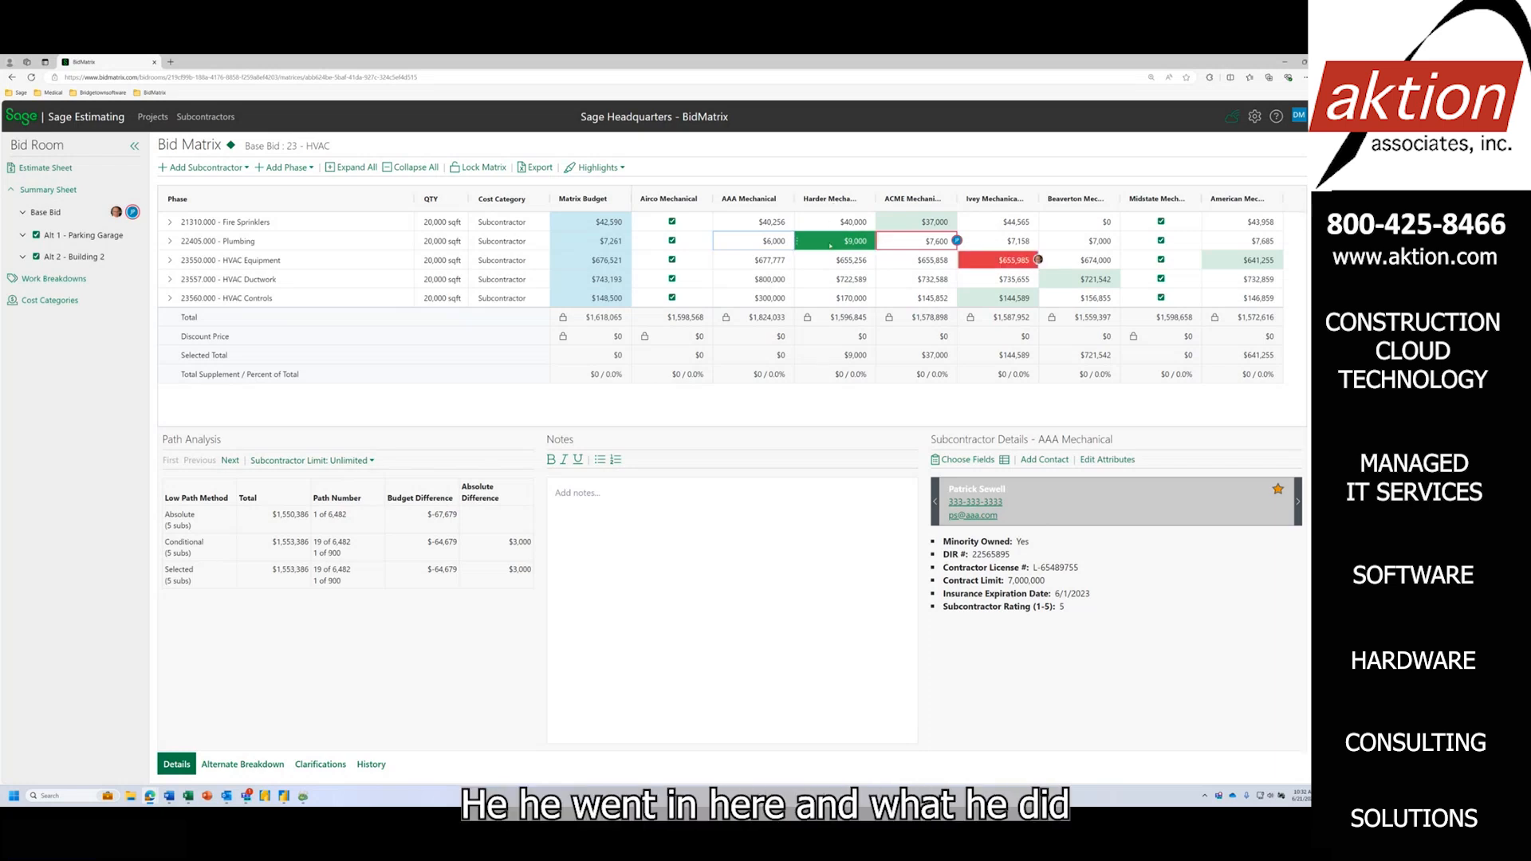
pyautogui.rightClick(831, 245)
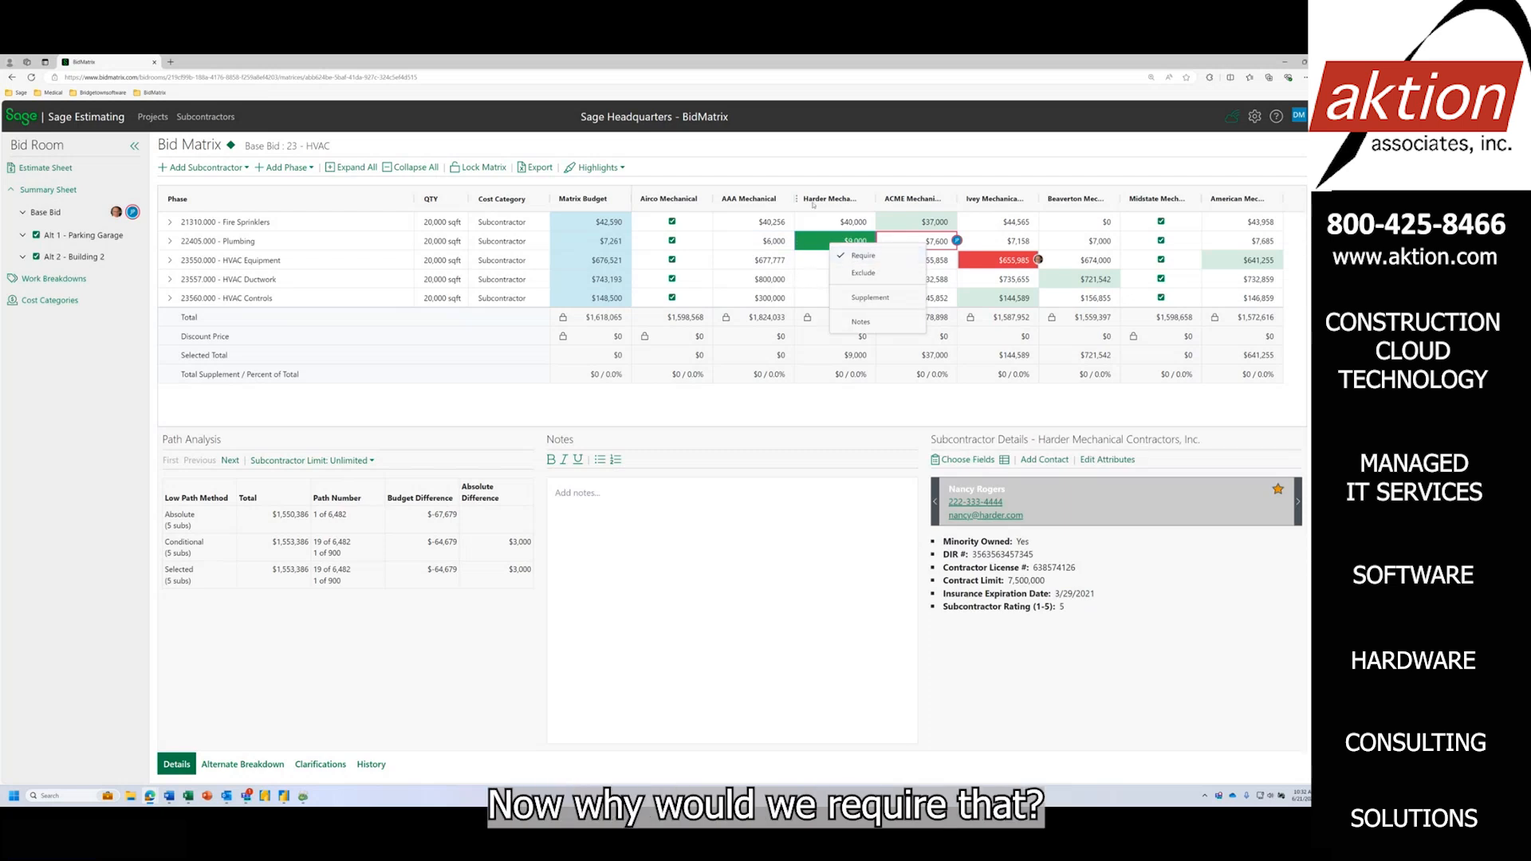
pyautogui.click(826, 166)
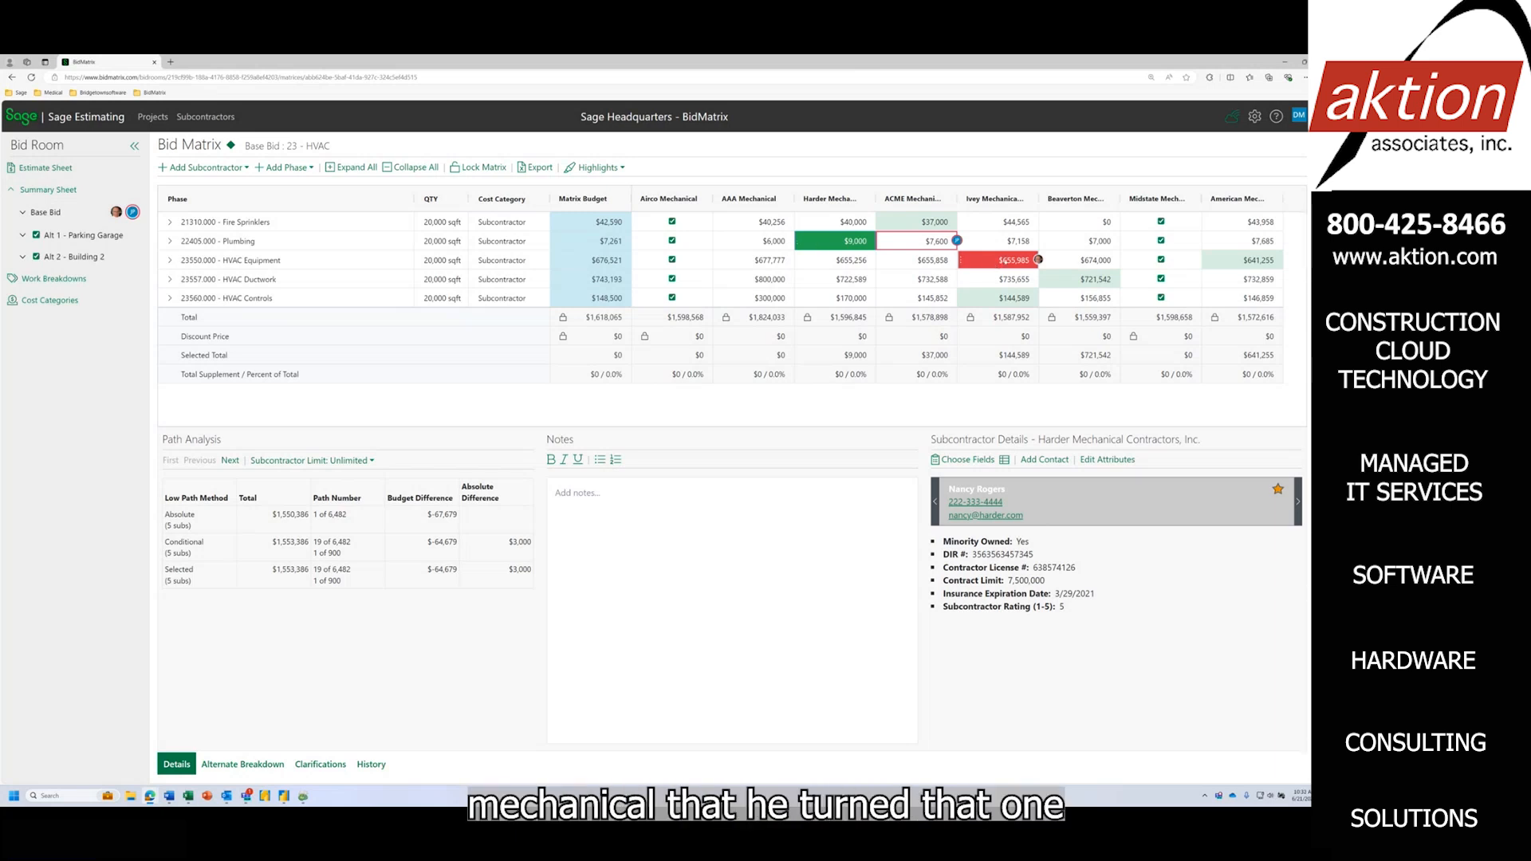
# Check the condition on Ivey Mechanical's HVAC Equipment bid and add the note "Don't use Ivey for Ductwork...poor performance on last job.".
pyautogui.click(983, 263)
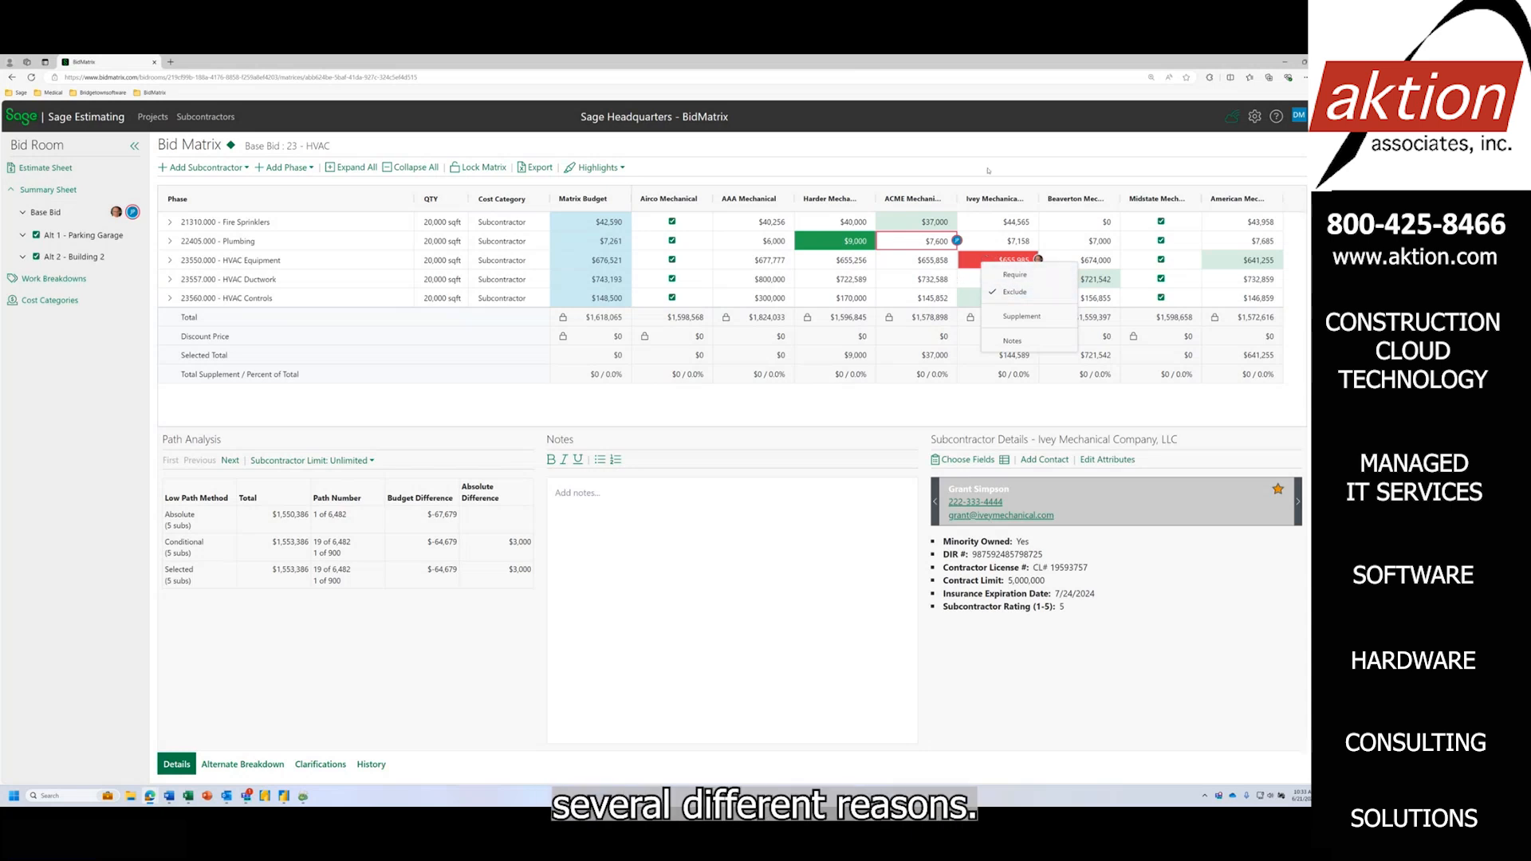
pyautogui.click(988, 169)
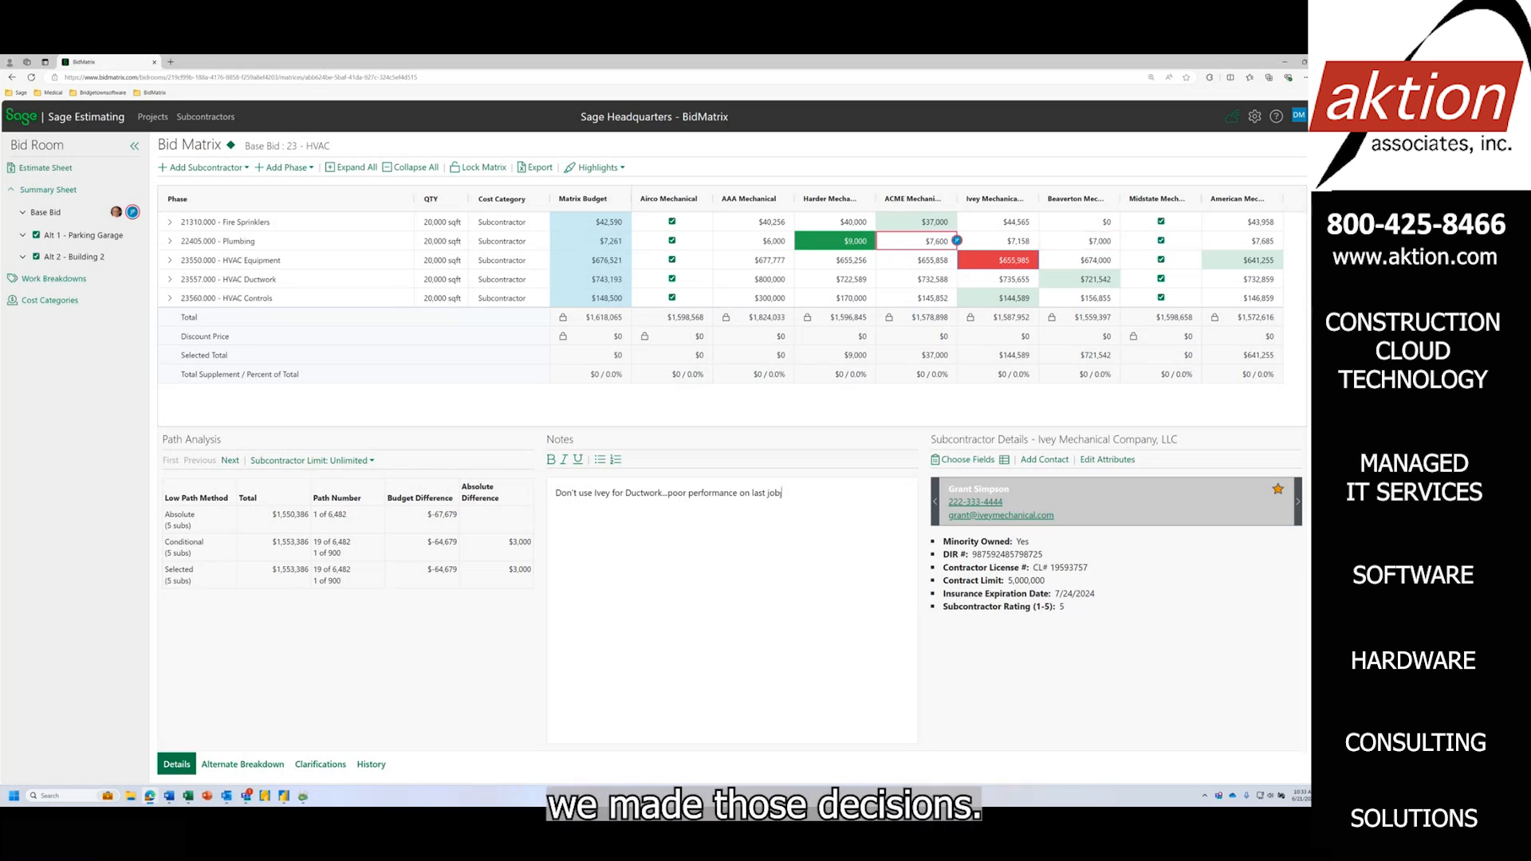
pyautogui.click(983, 261)
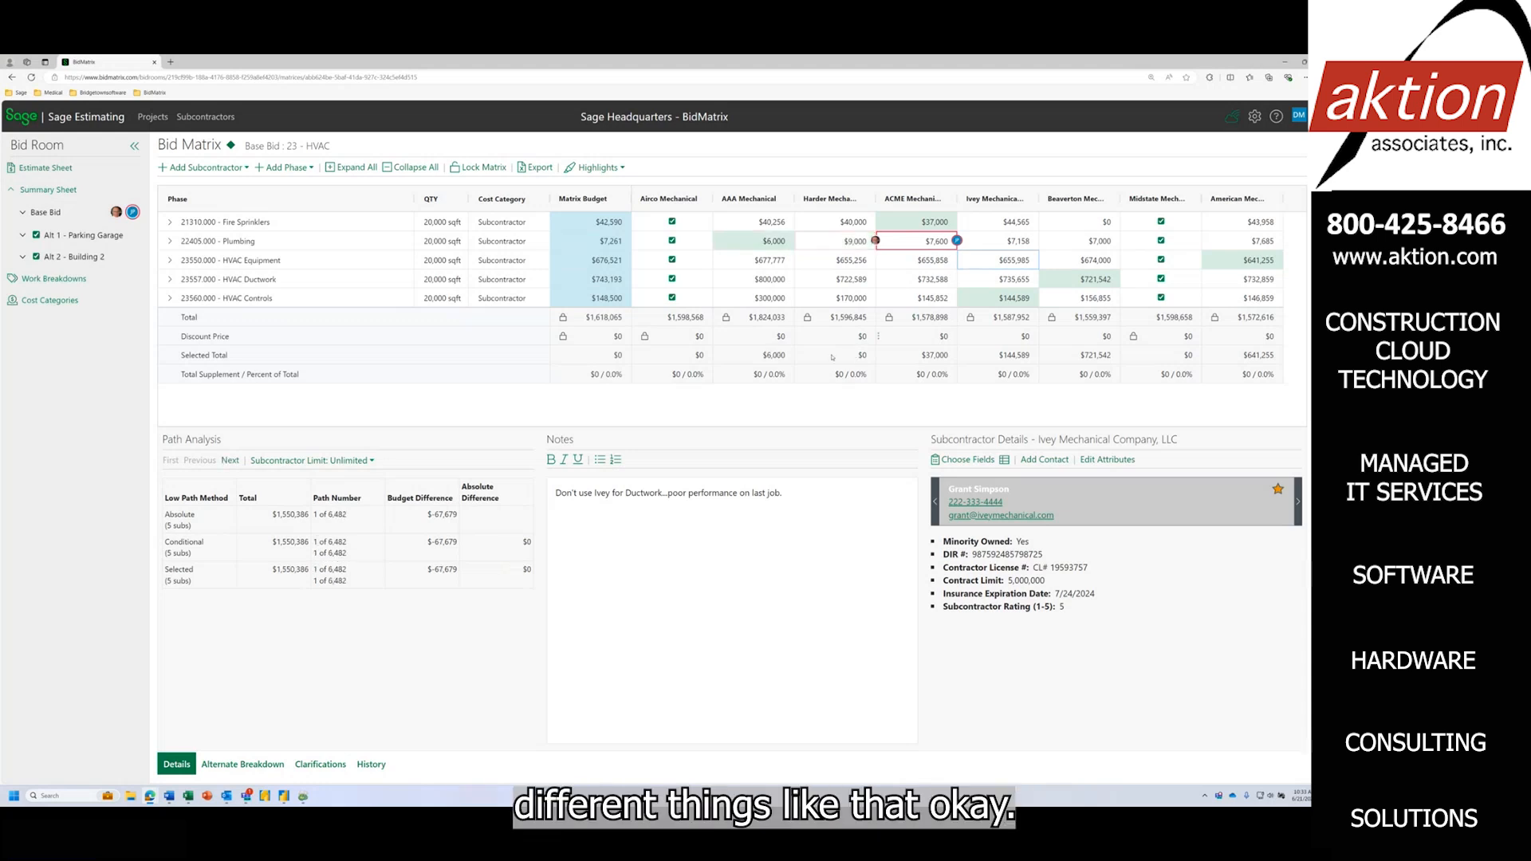
# Supplement Beaverton Mech/ Plumbing's Fire Sprinklers bid with the budget amounts for the underground storage tank ($41,150) and valves ($1,440).
pyautogui.click(1076, 223)
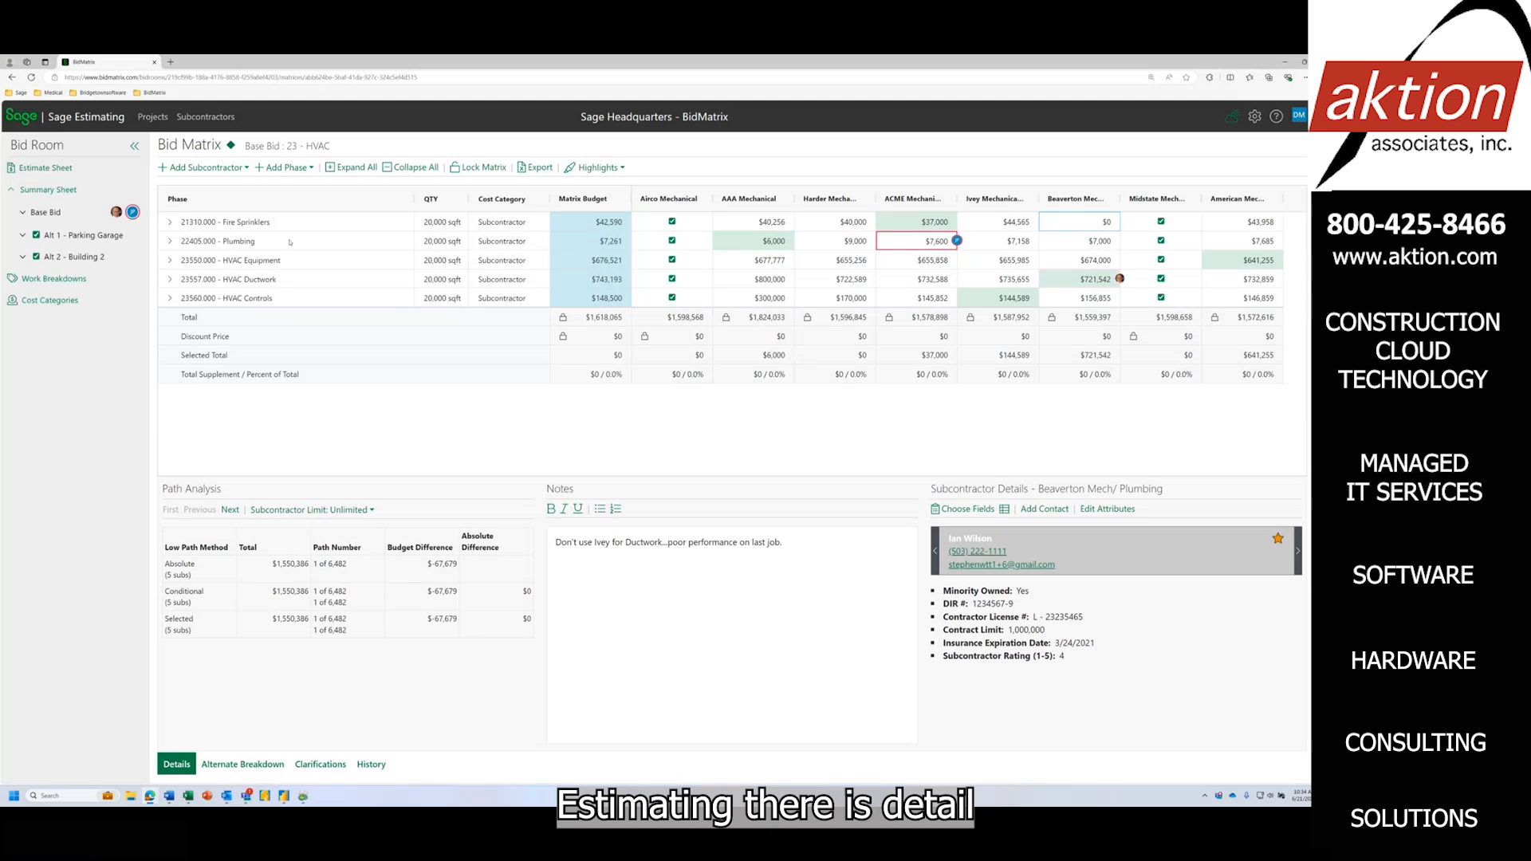
pyautogui.rightClick(1070, 224)
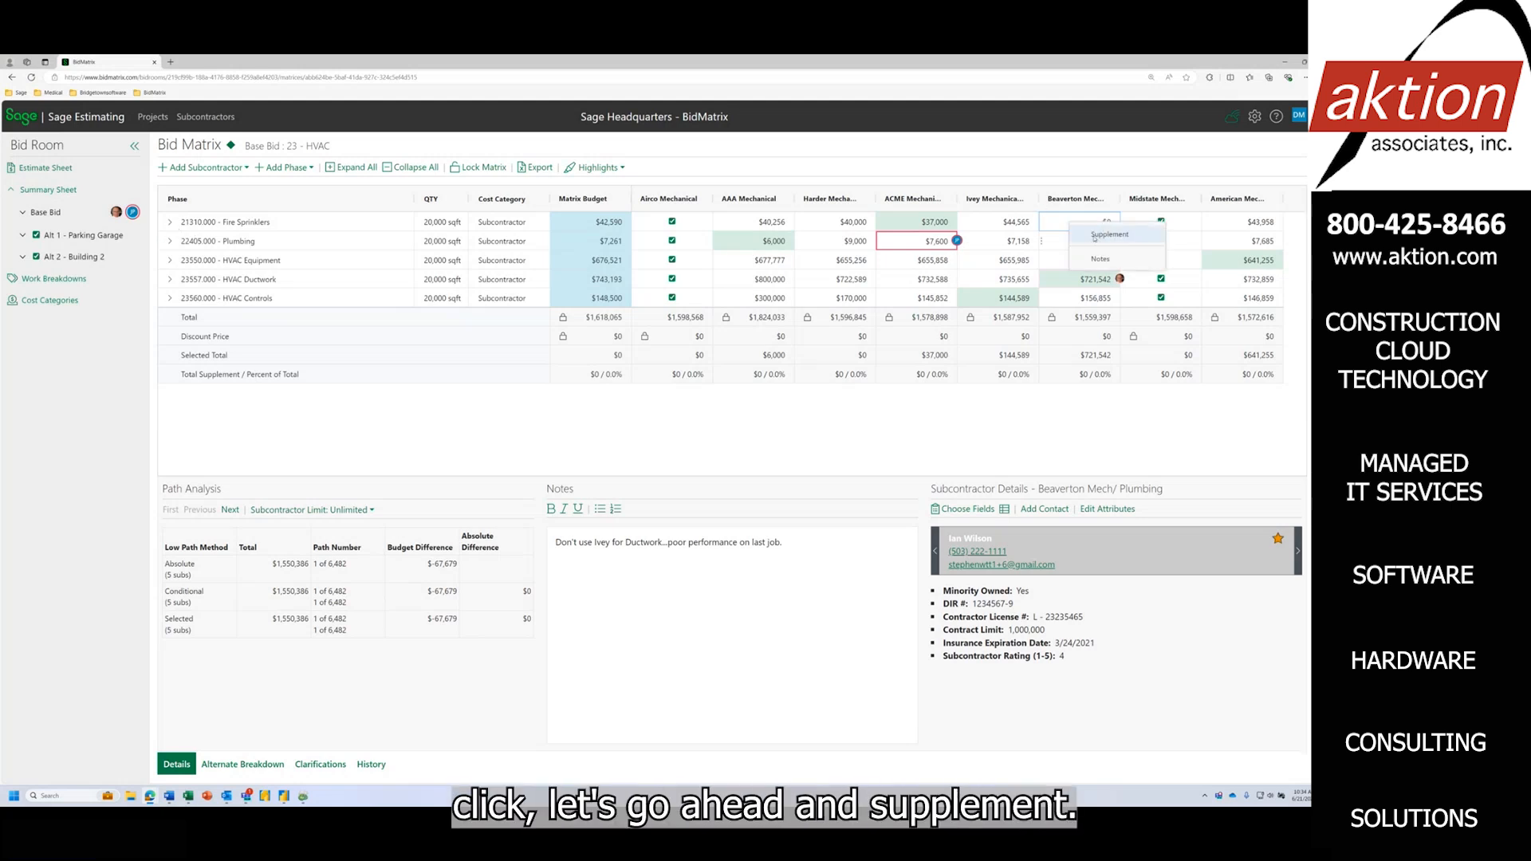
pyautogui.click(1109, 234)
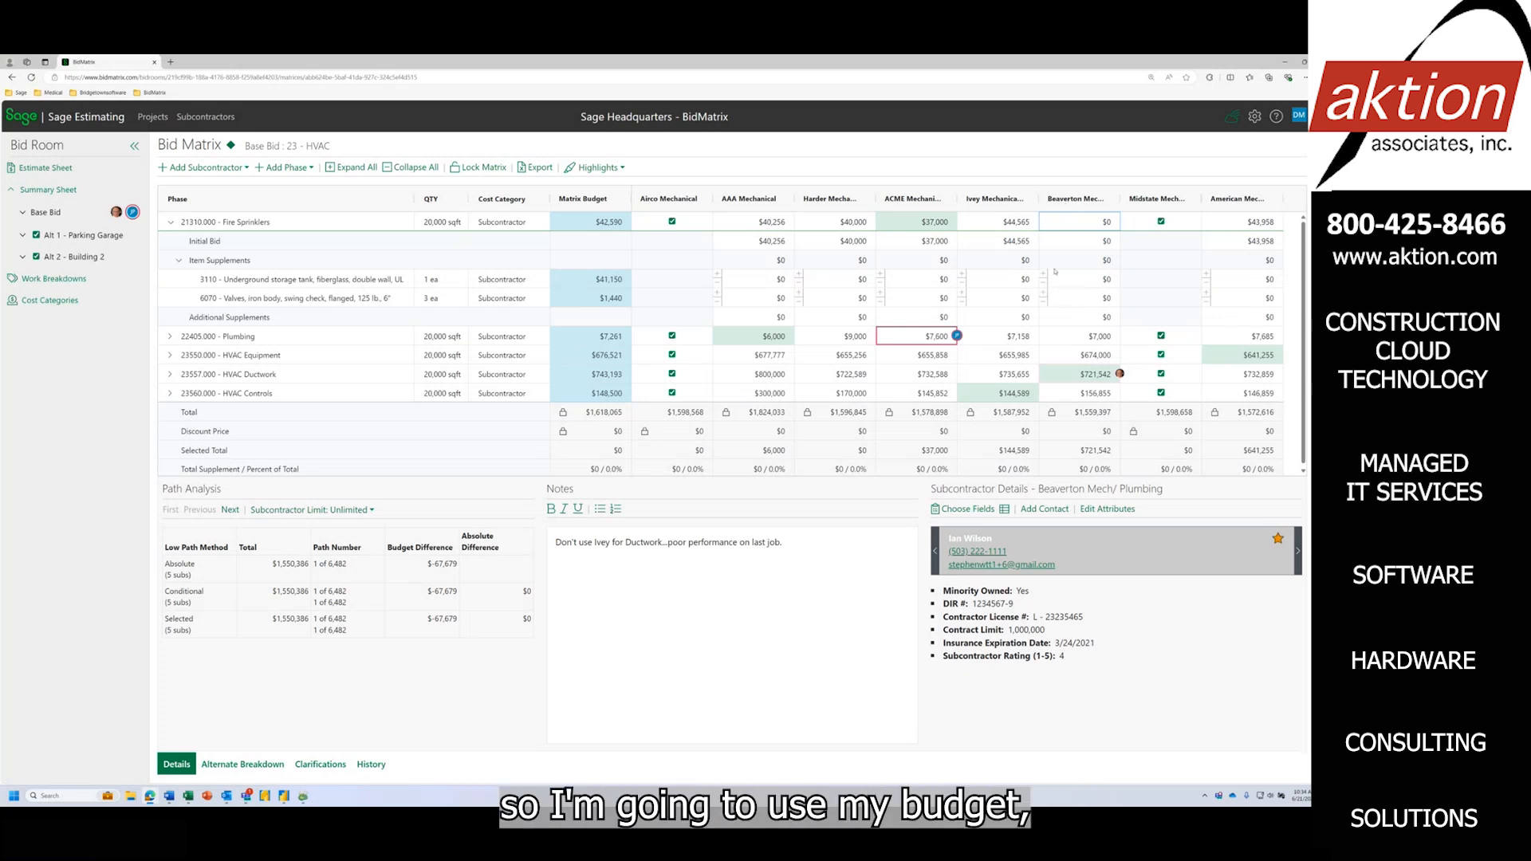
pyautogui.click(1043, 282)
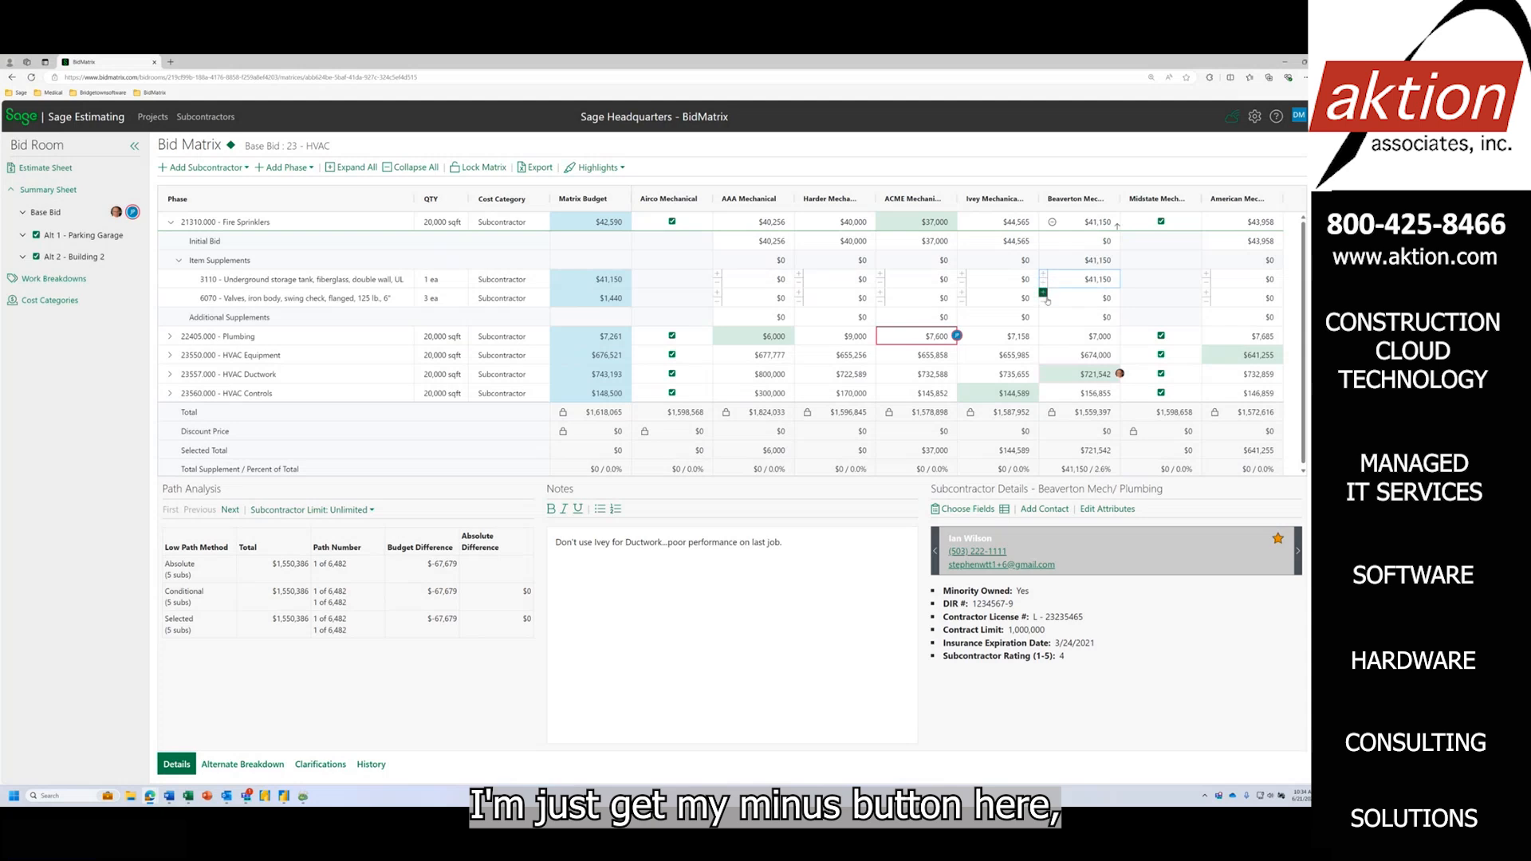
pyautogui.click(1043, 301)
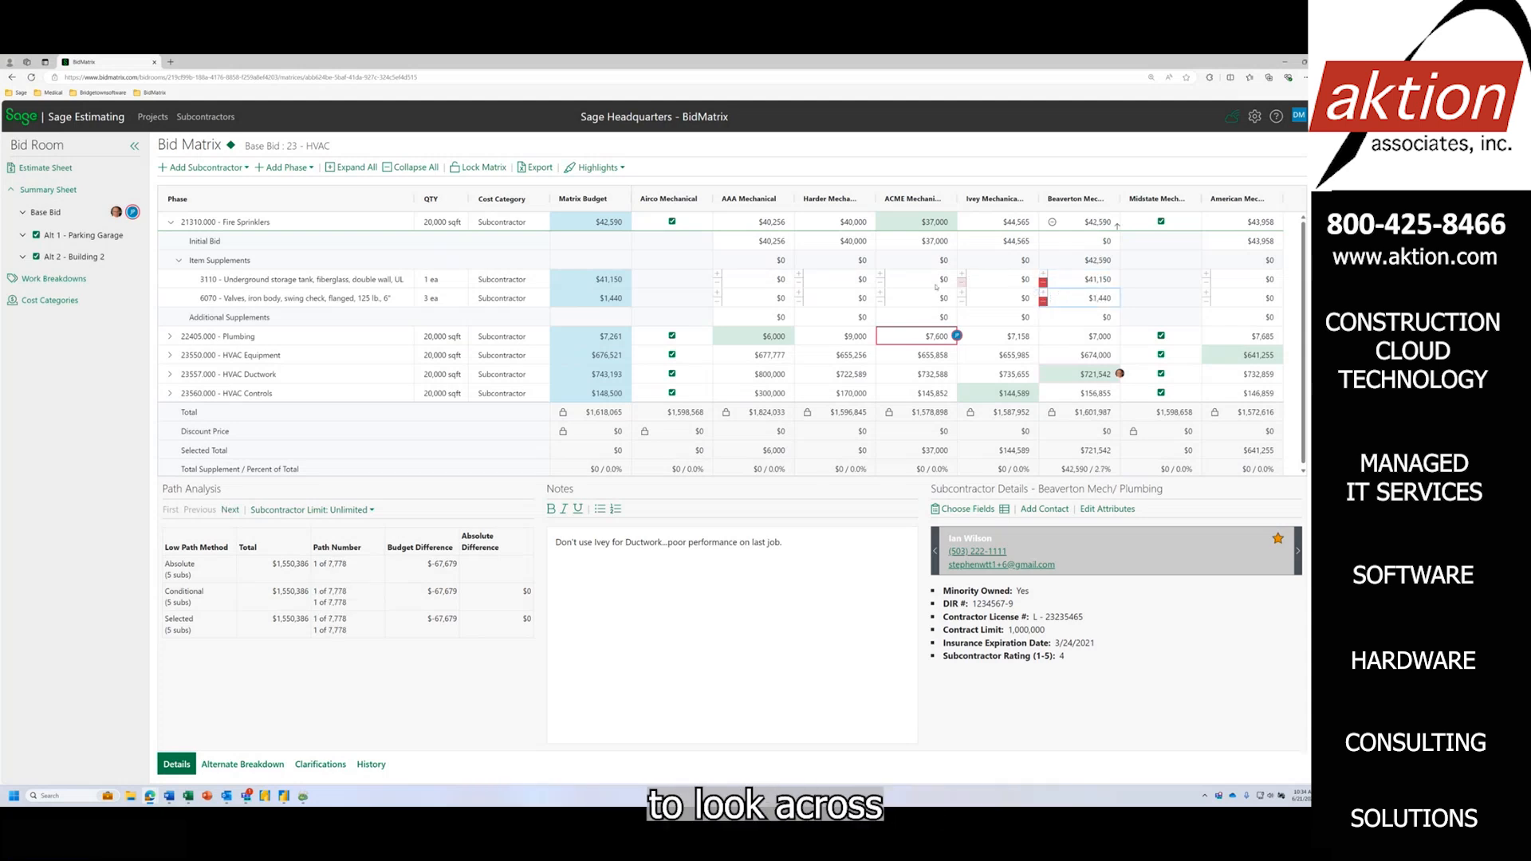
# Try supplementing AAA Mechanical's underground storage tank item and remove the supplement again.
pyautogui.click(718, 280)
pyautogui.click(718, 278)
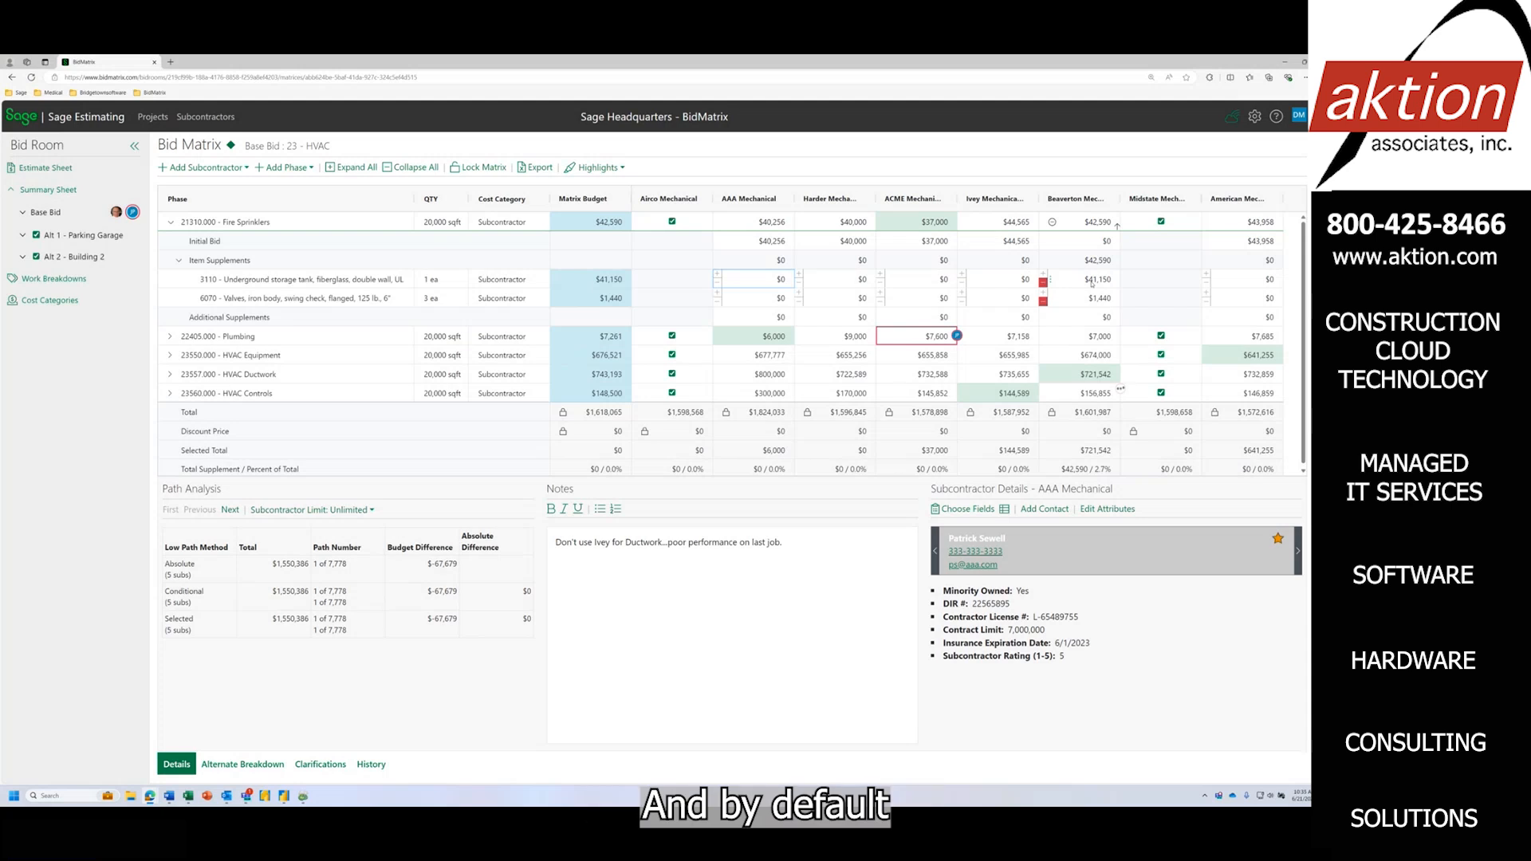
# Compare the tank's budget with Beaverton Mech/ Plumbing's Fire Sprinklers supplement and inspect the supplement markers on its Fire Sprinklers and HVAC Ductwork bids.
pyautogui.click(591, 281)
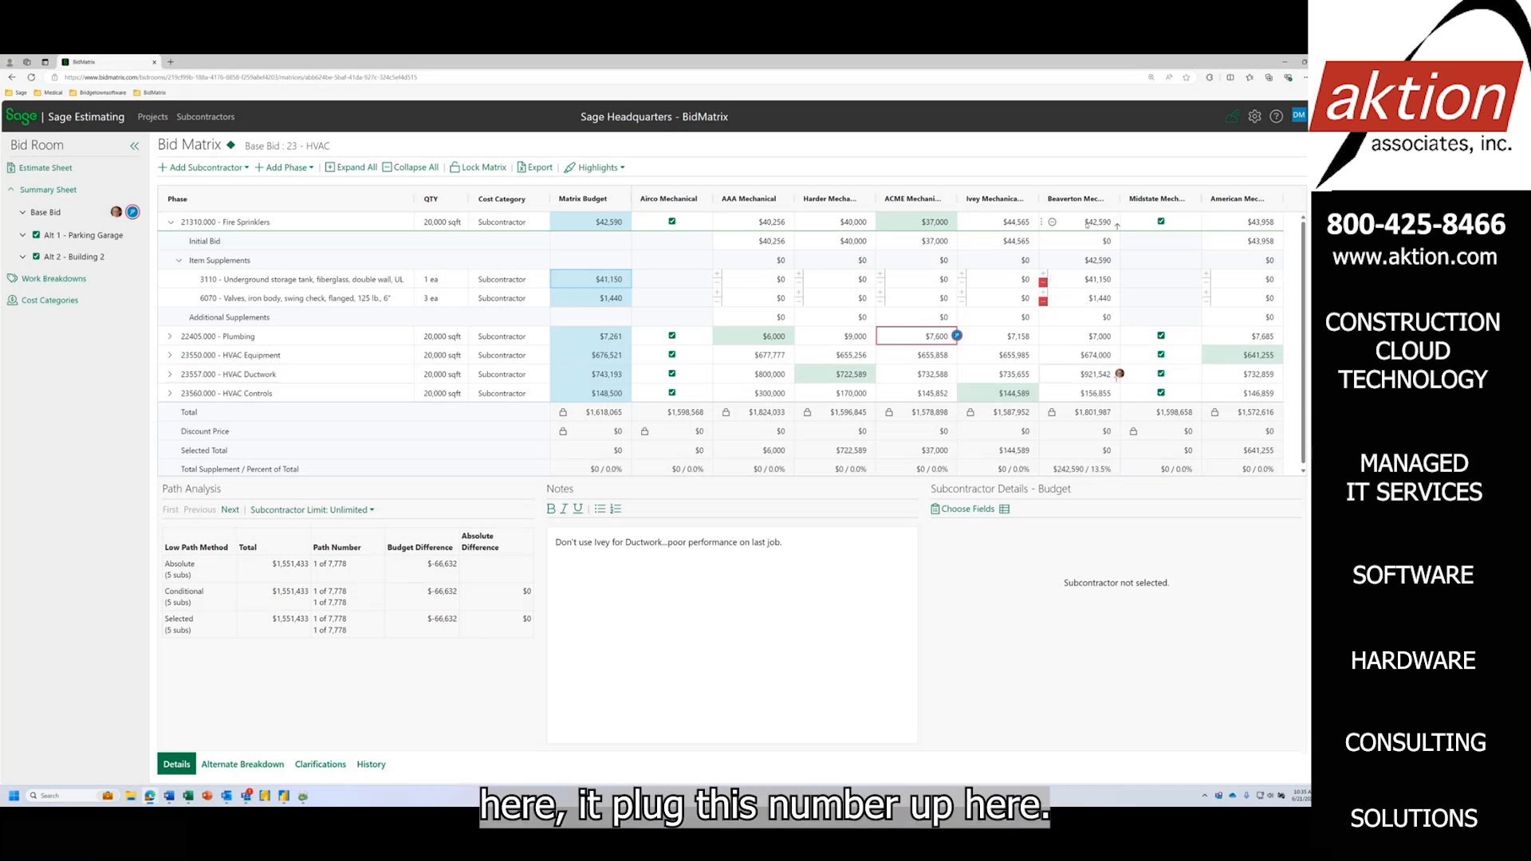
pyautogui.click(1116, 226)
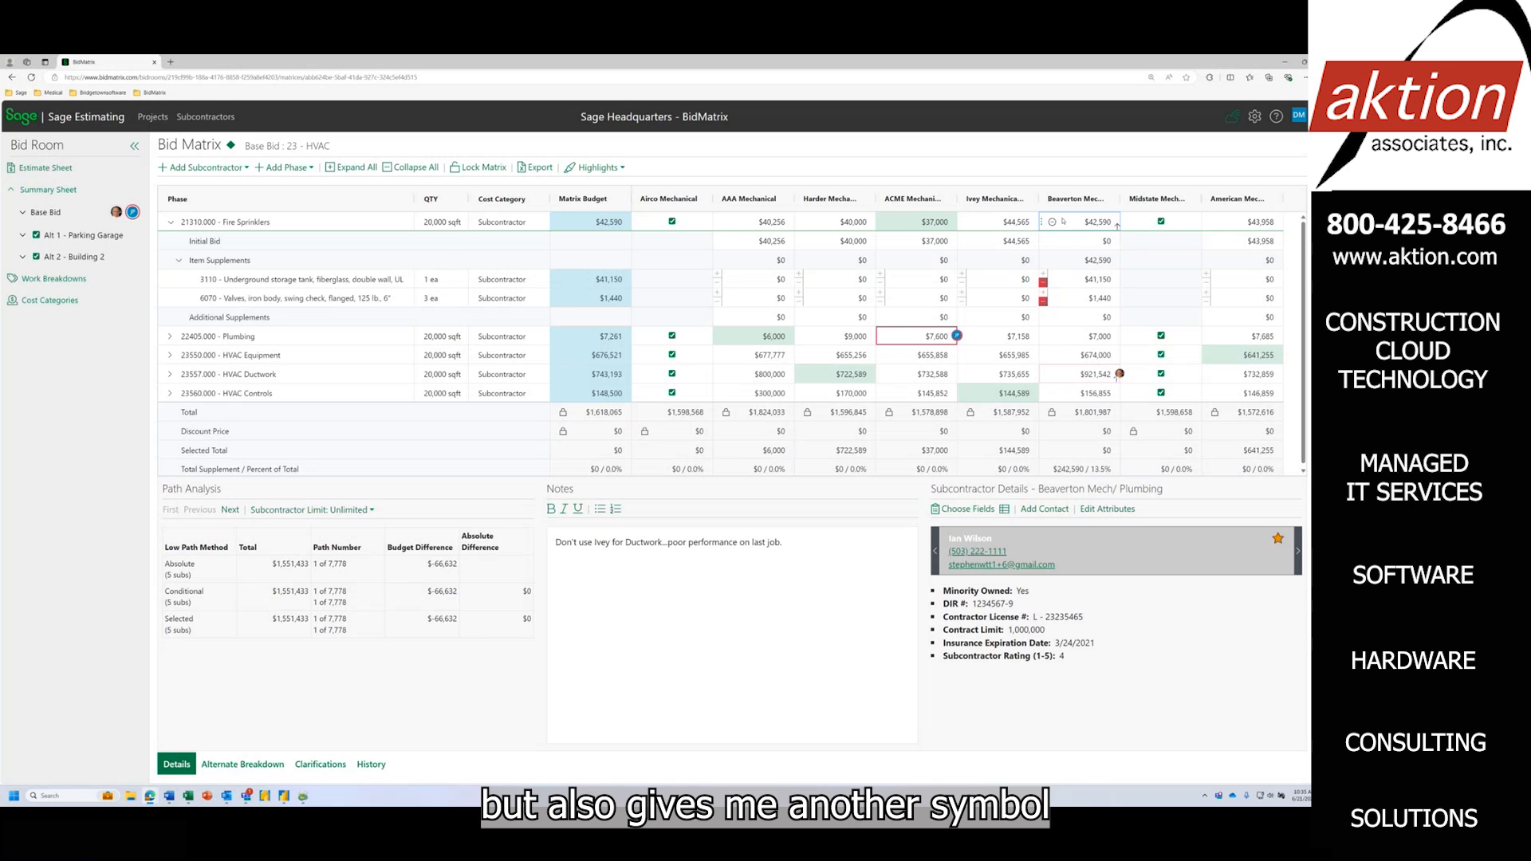
pyautogui.moveTo(1116, 225)
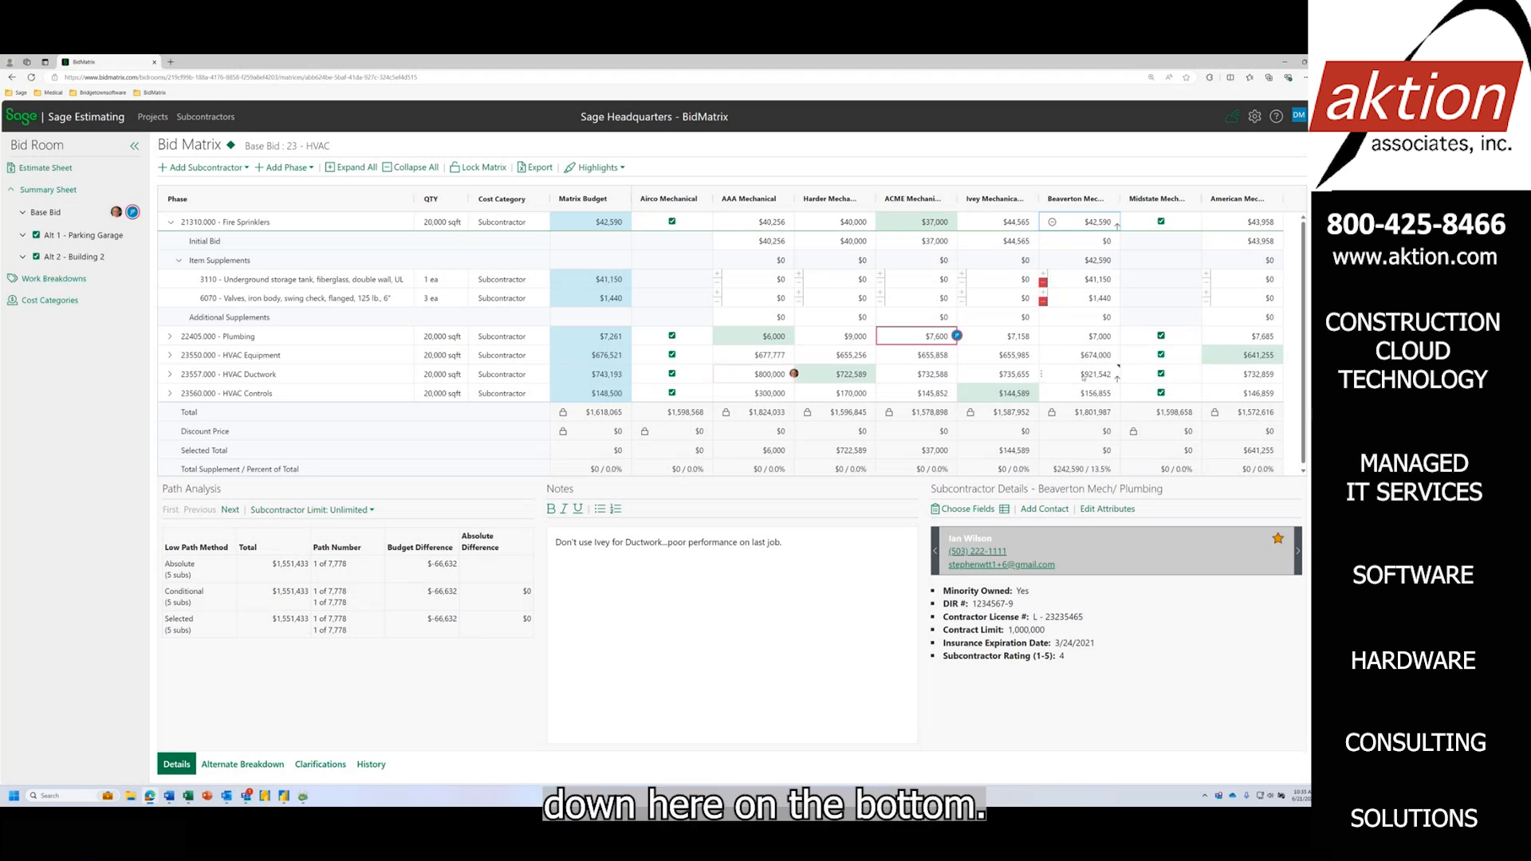
pyautogui.moveTo(1117, 381)
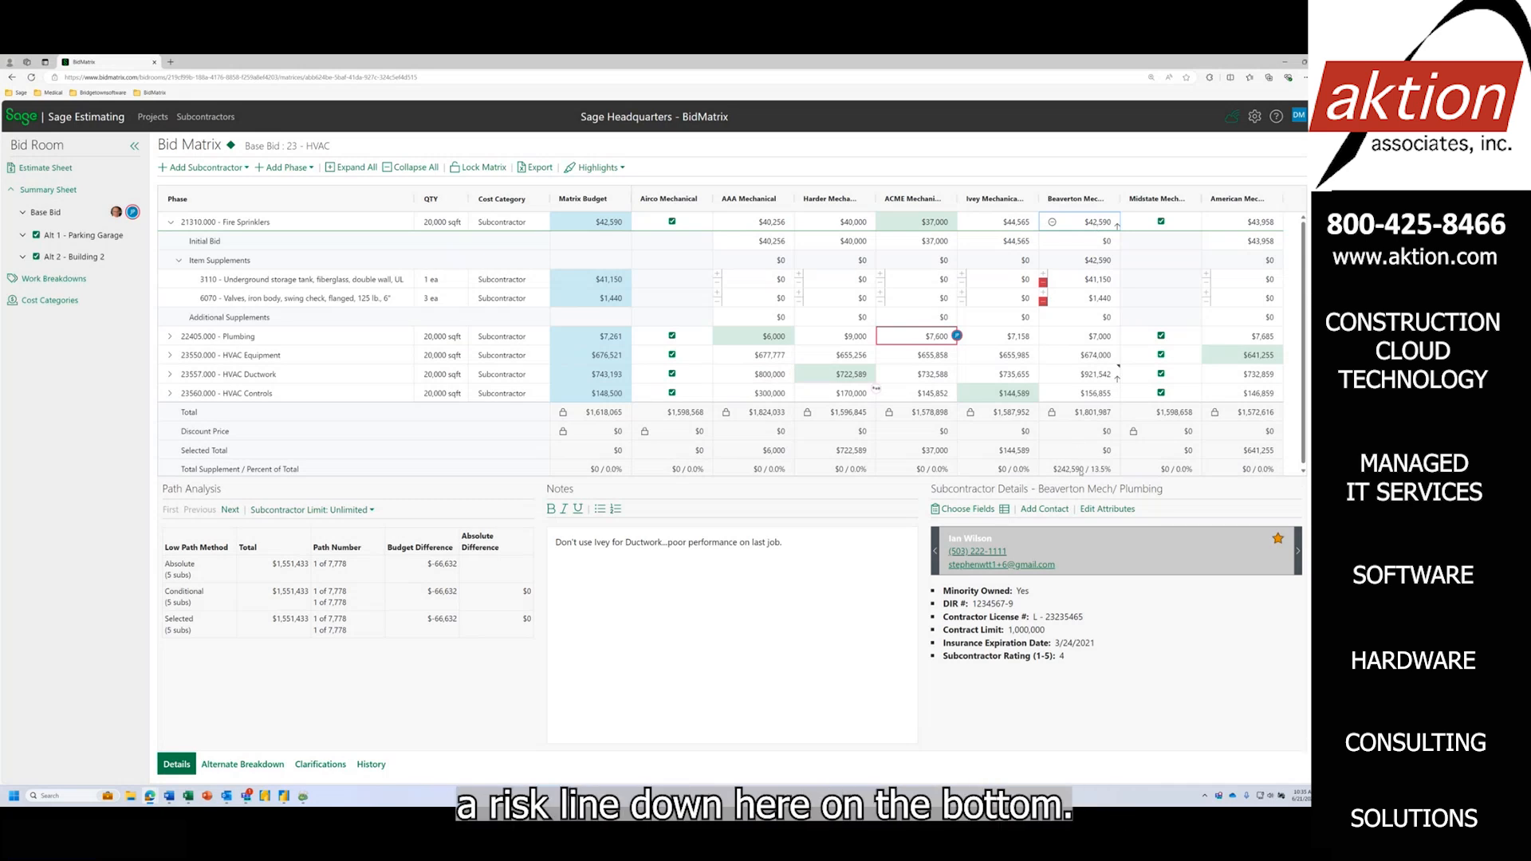
# Check Beaverton Mech/ Plumbing's total supplement percentage and exclude the subcontractor from every phase.
pyautogui.click(1081, 470)
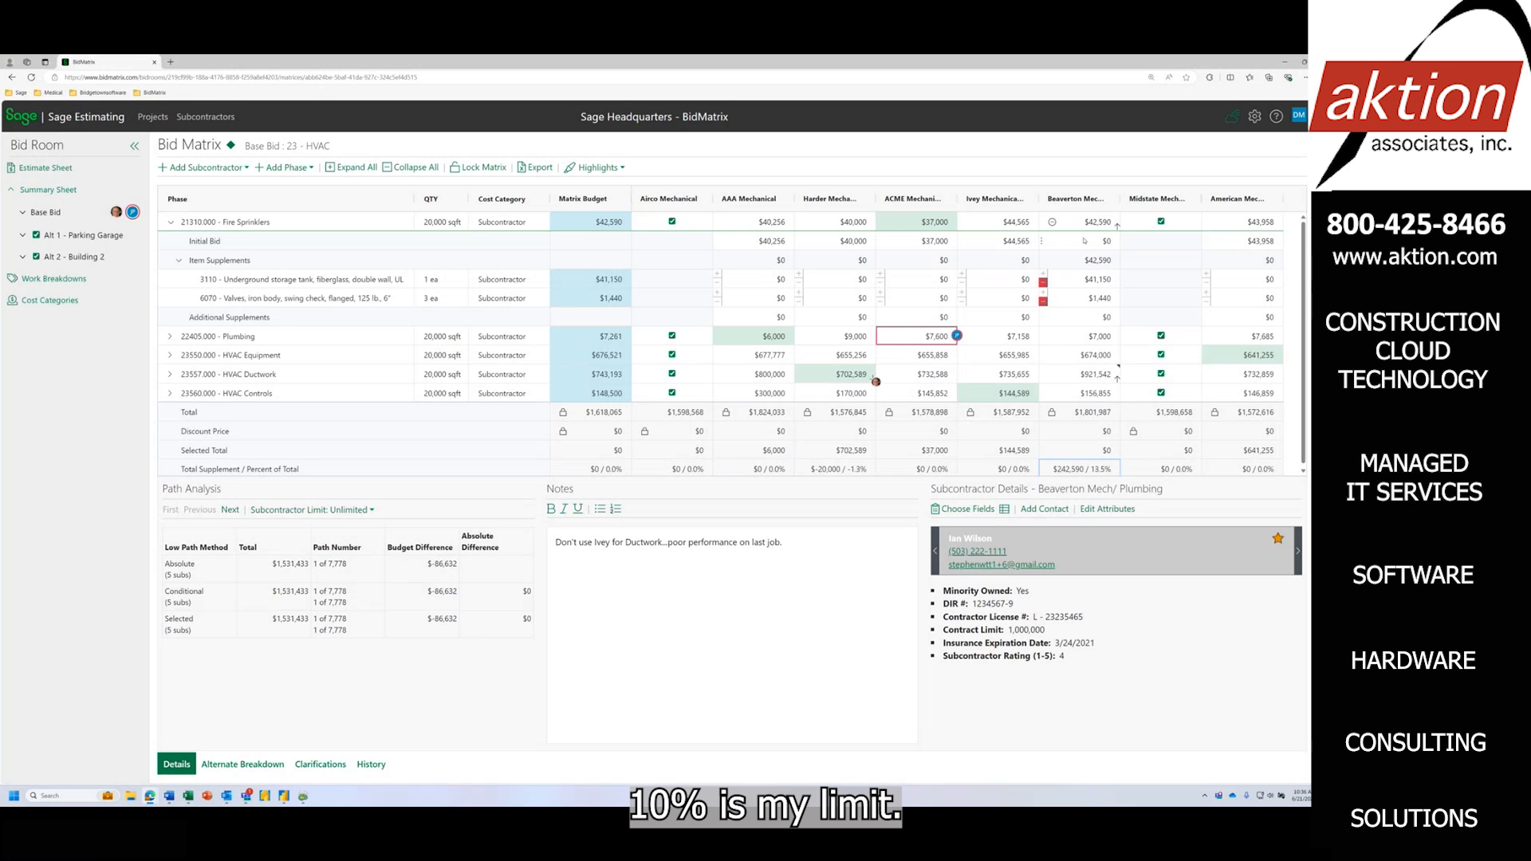
pyautogui.click(1077, 201)
pyautogui.click(1077, 250)
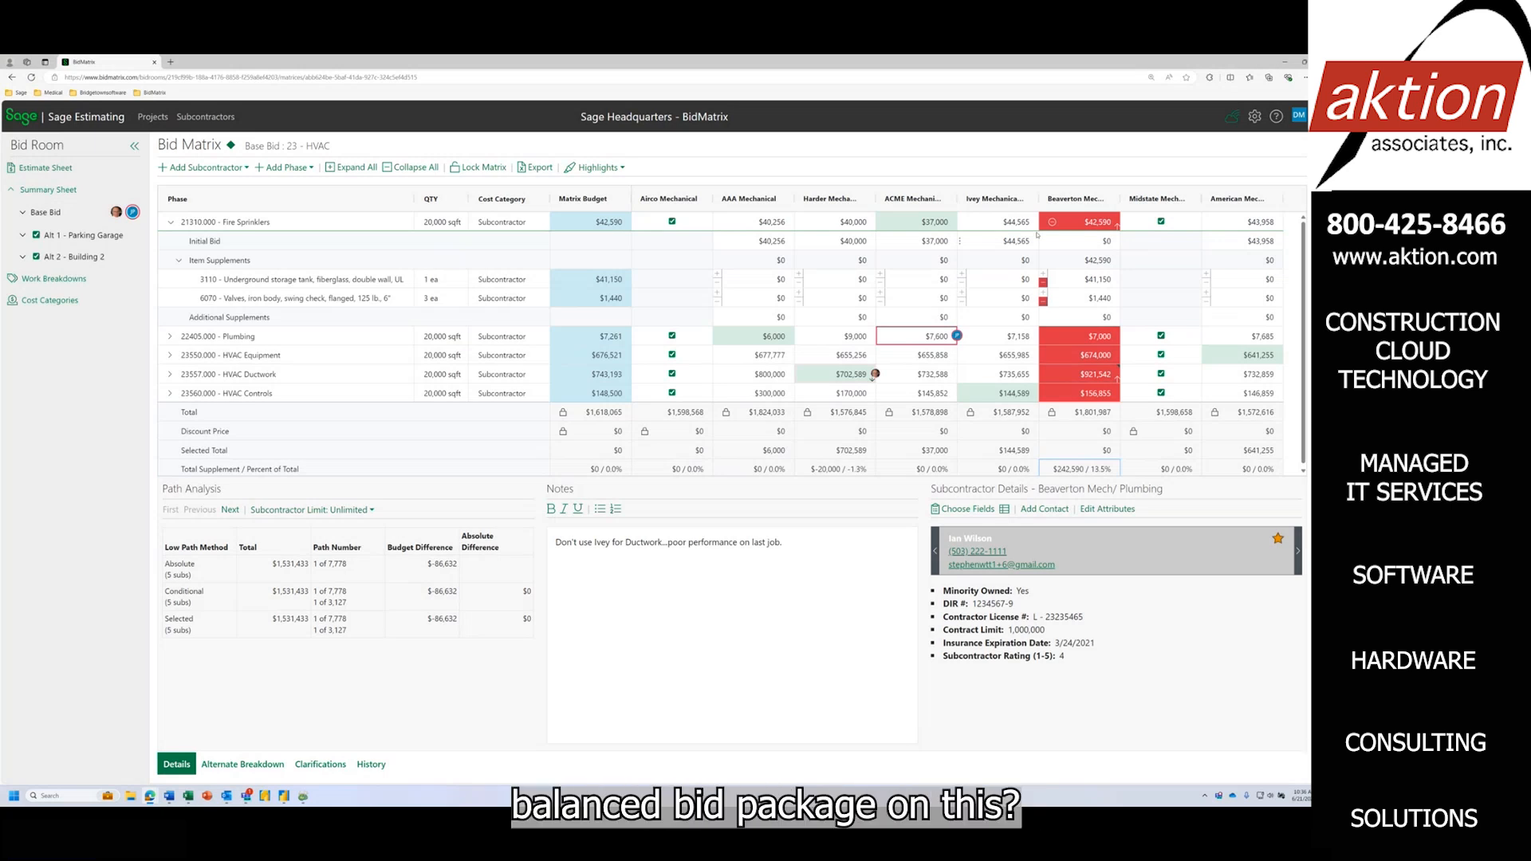
# Show the change history for all subcontractors and phases, and collapse the Fire Sprinklers phase details.
pyautogui.click(371, 764)
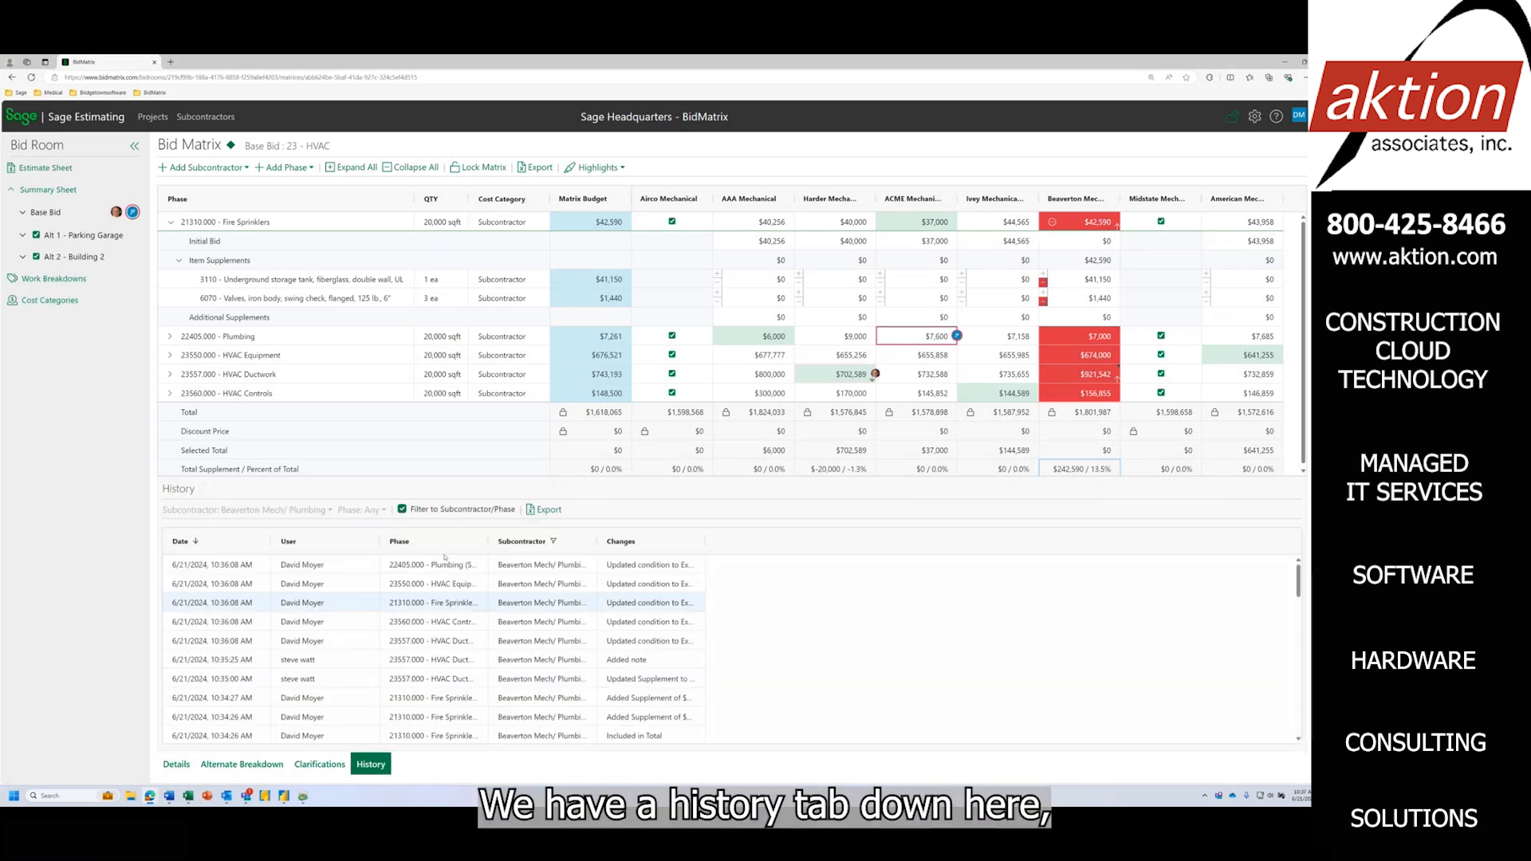
pyautogui.click(401, 510)
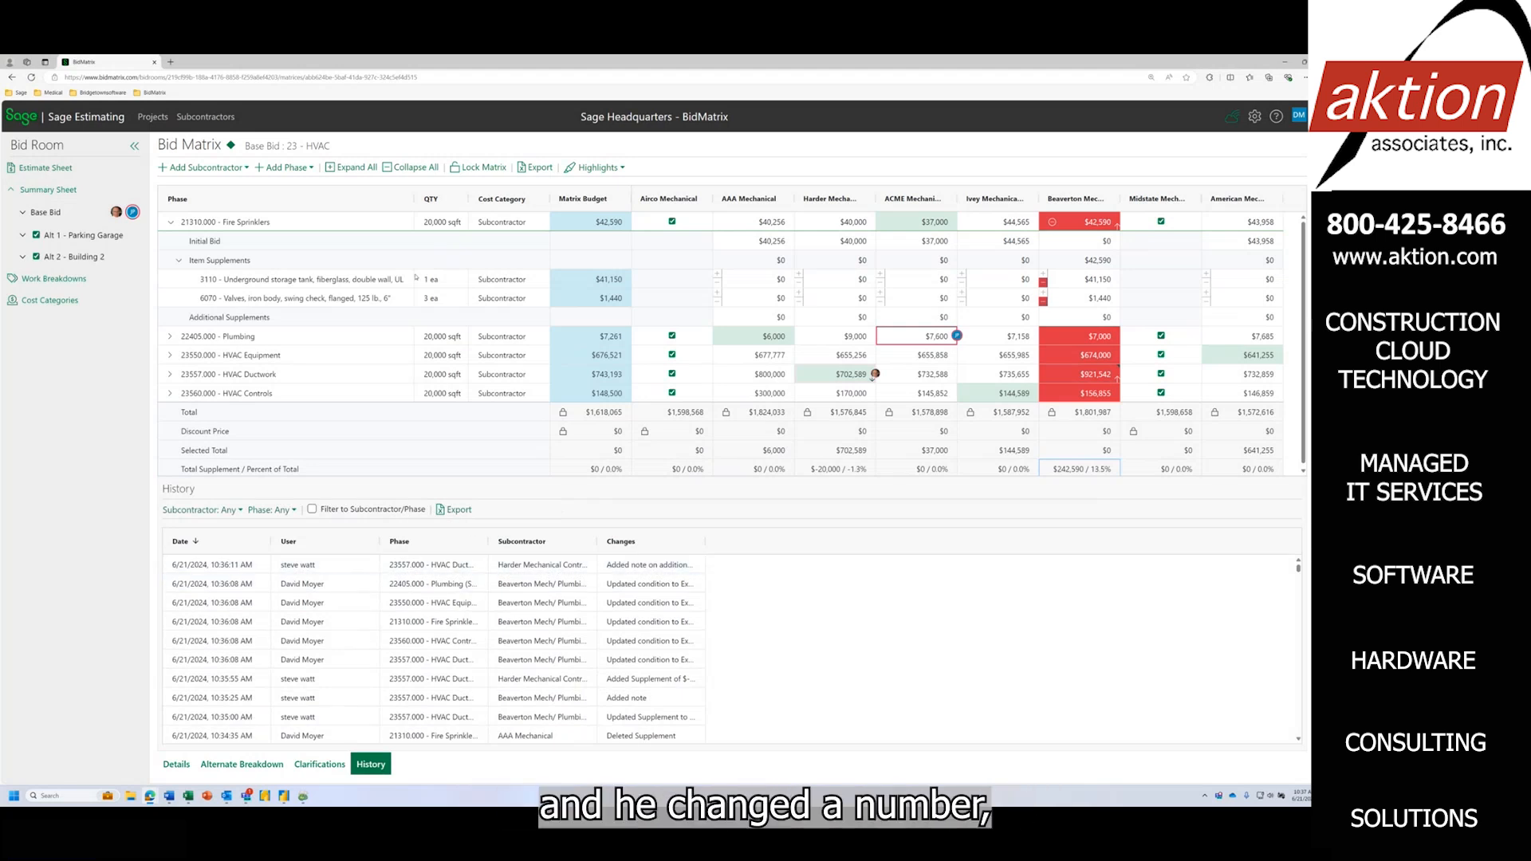
pyautogui.click(171, 222)
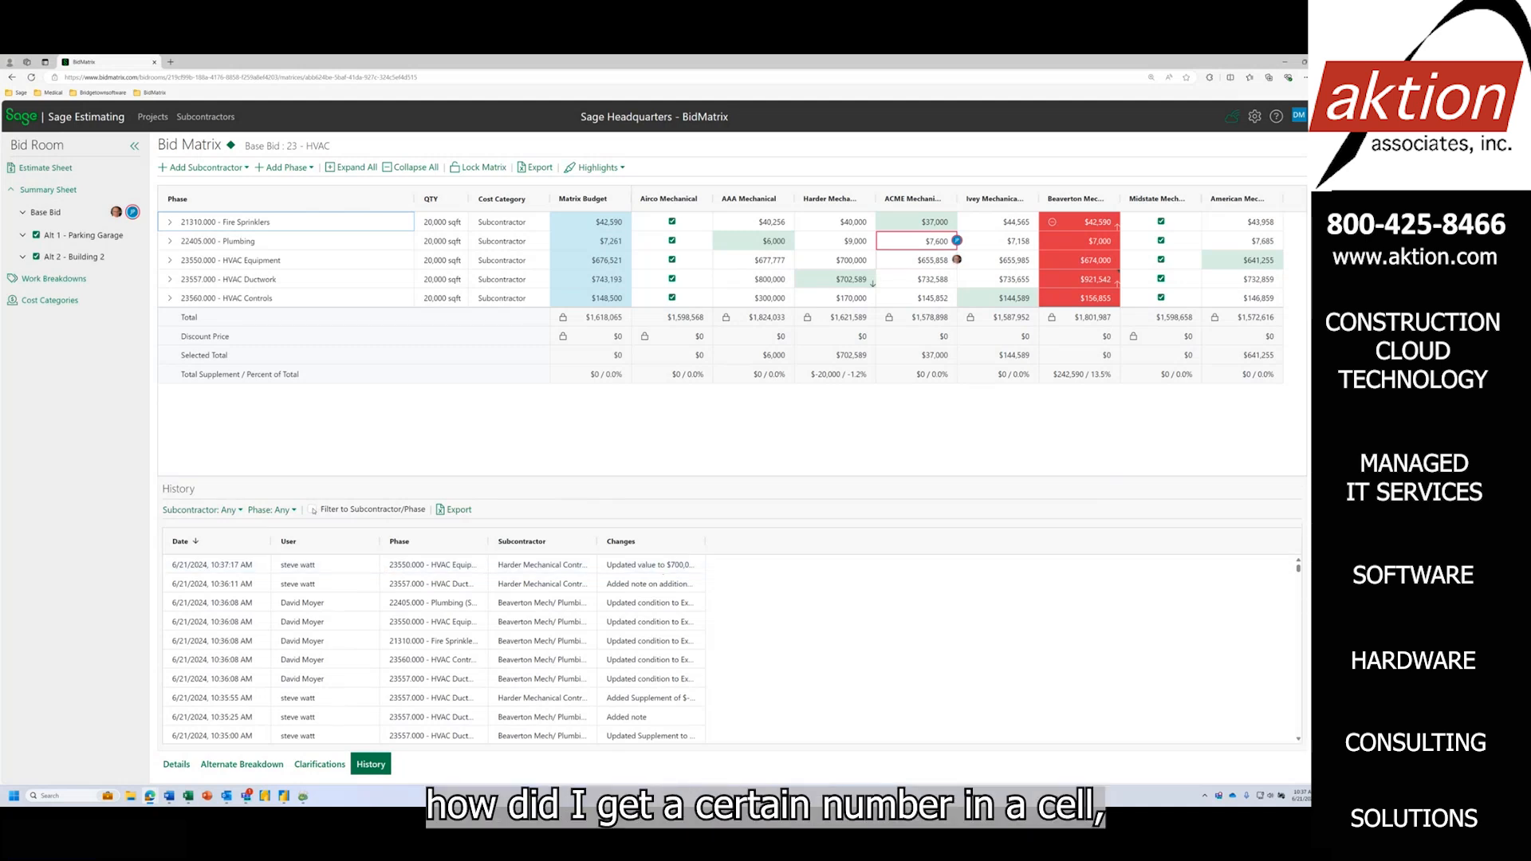
# Filter the history to the selected subcontractor and phase, and review Harder Mechanical's Plumbing and AAA Mechanical's Fire Sprinklers changes.
pyautogui.click(312, 511)
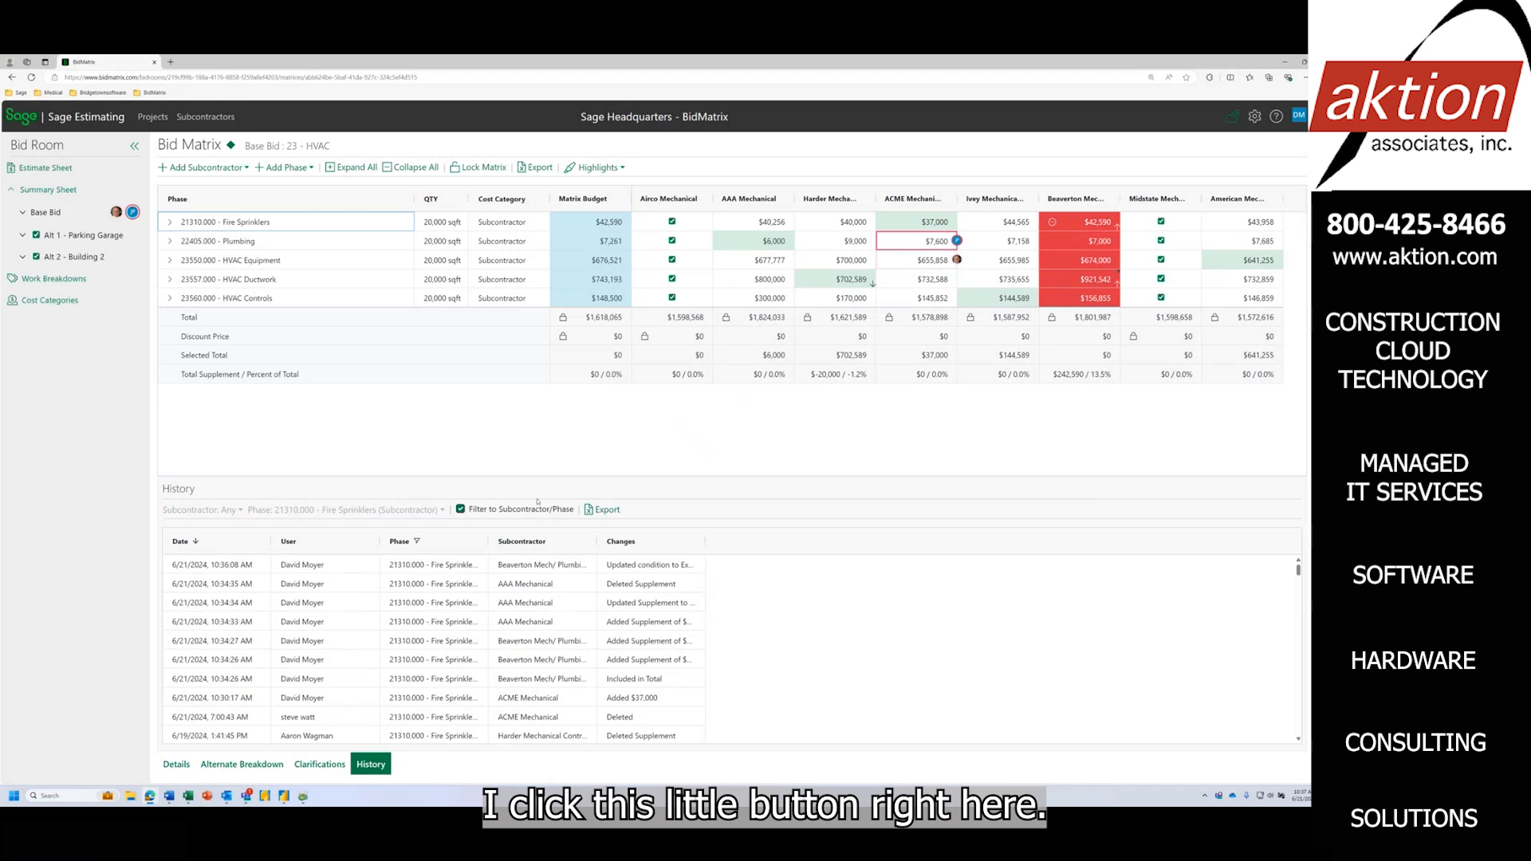
pyautogui.click(857, 261)
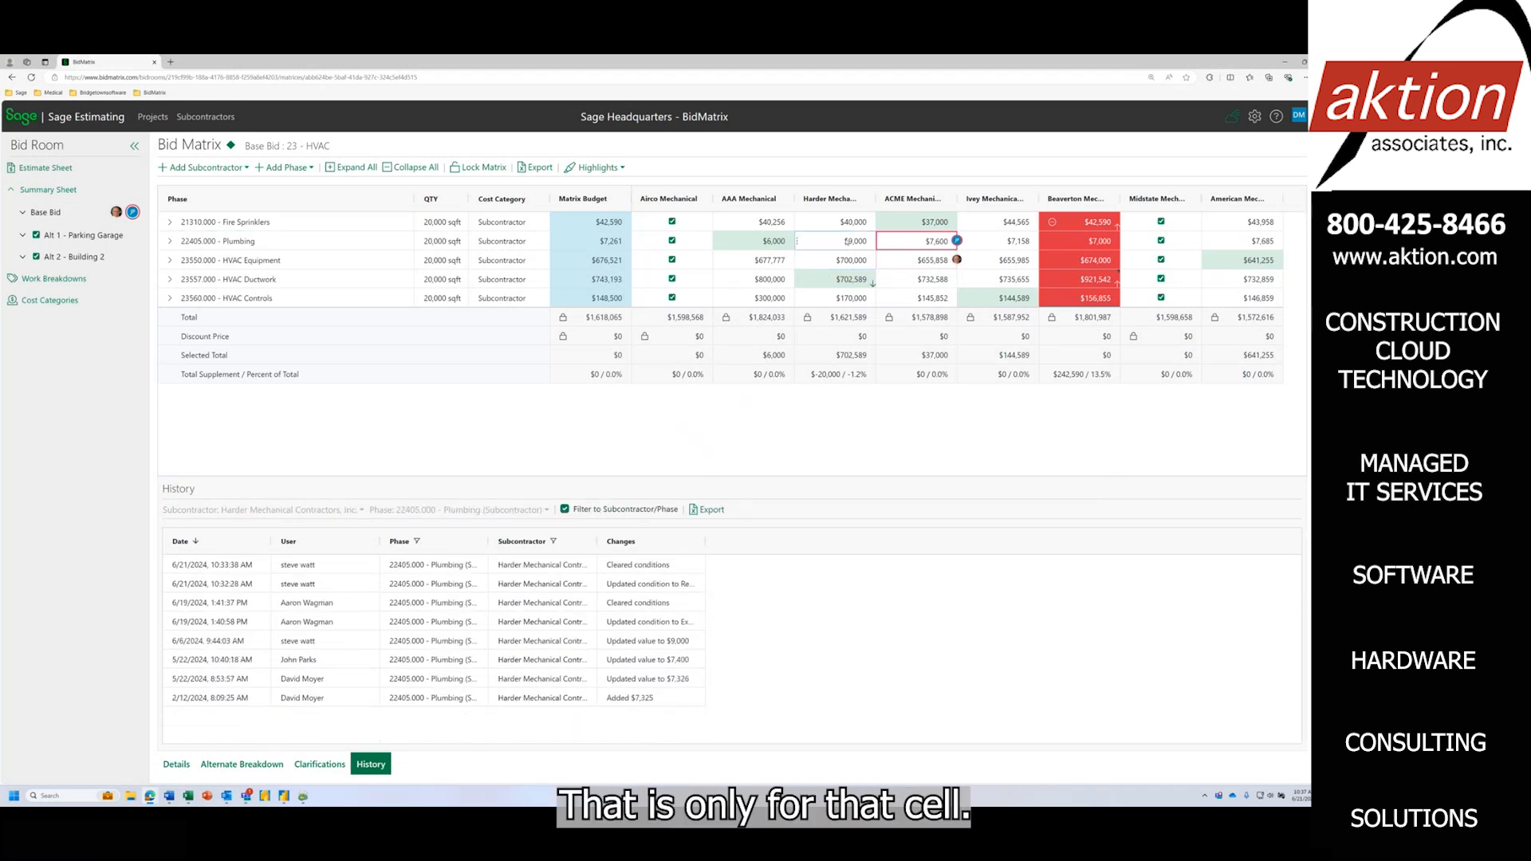
pyautogui.click(756, 224)
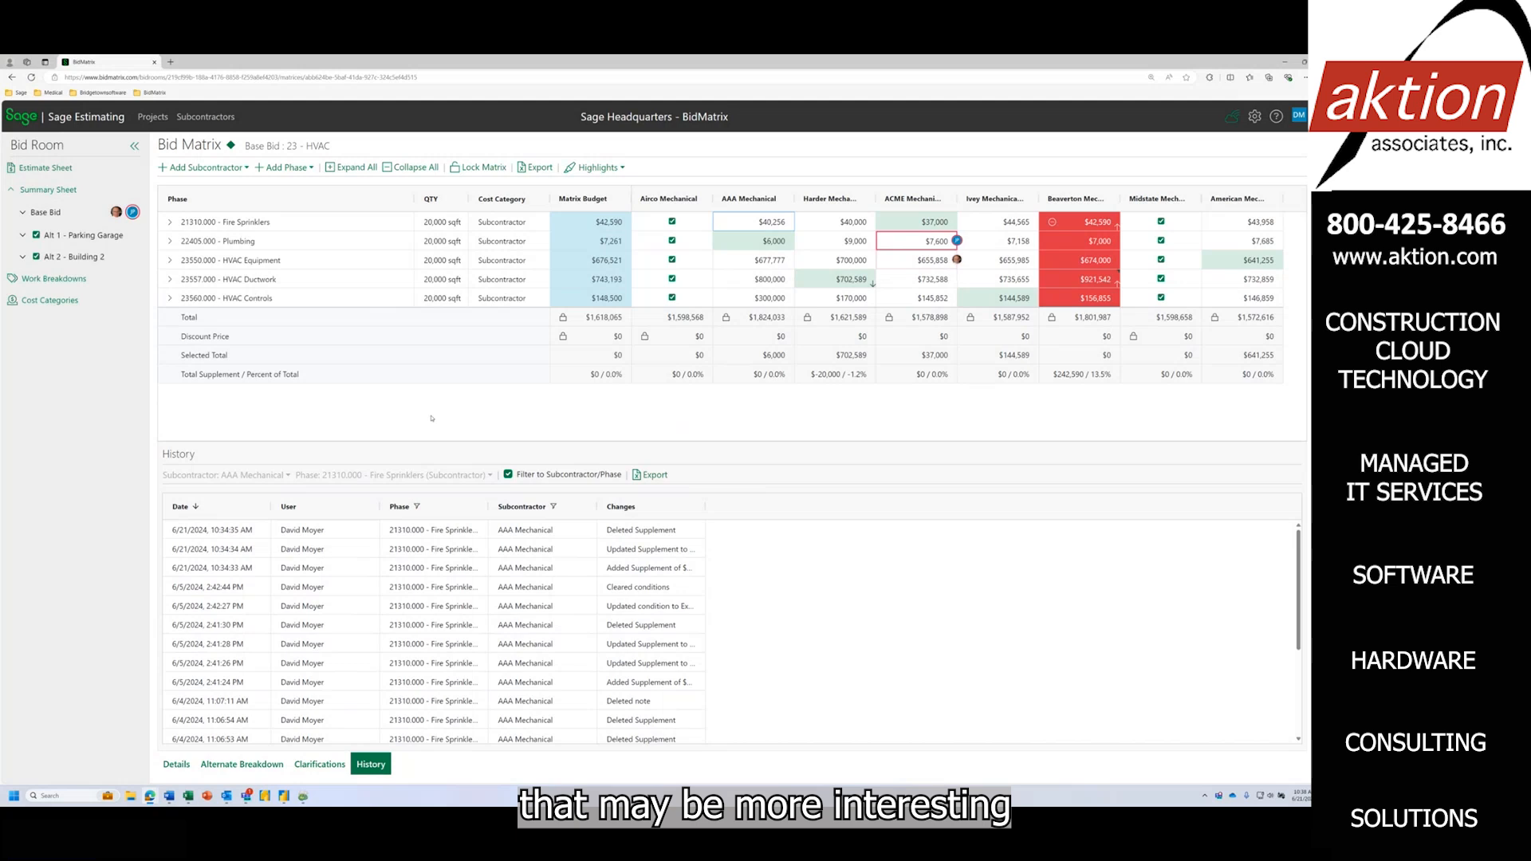
# Add the clarification "Include special finishes" to the subcontractor clarifications list.
pyautogui.click(321, 764)
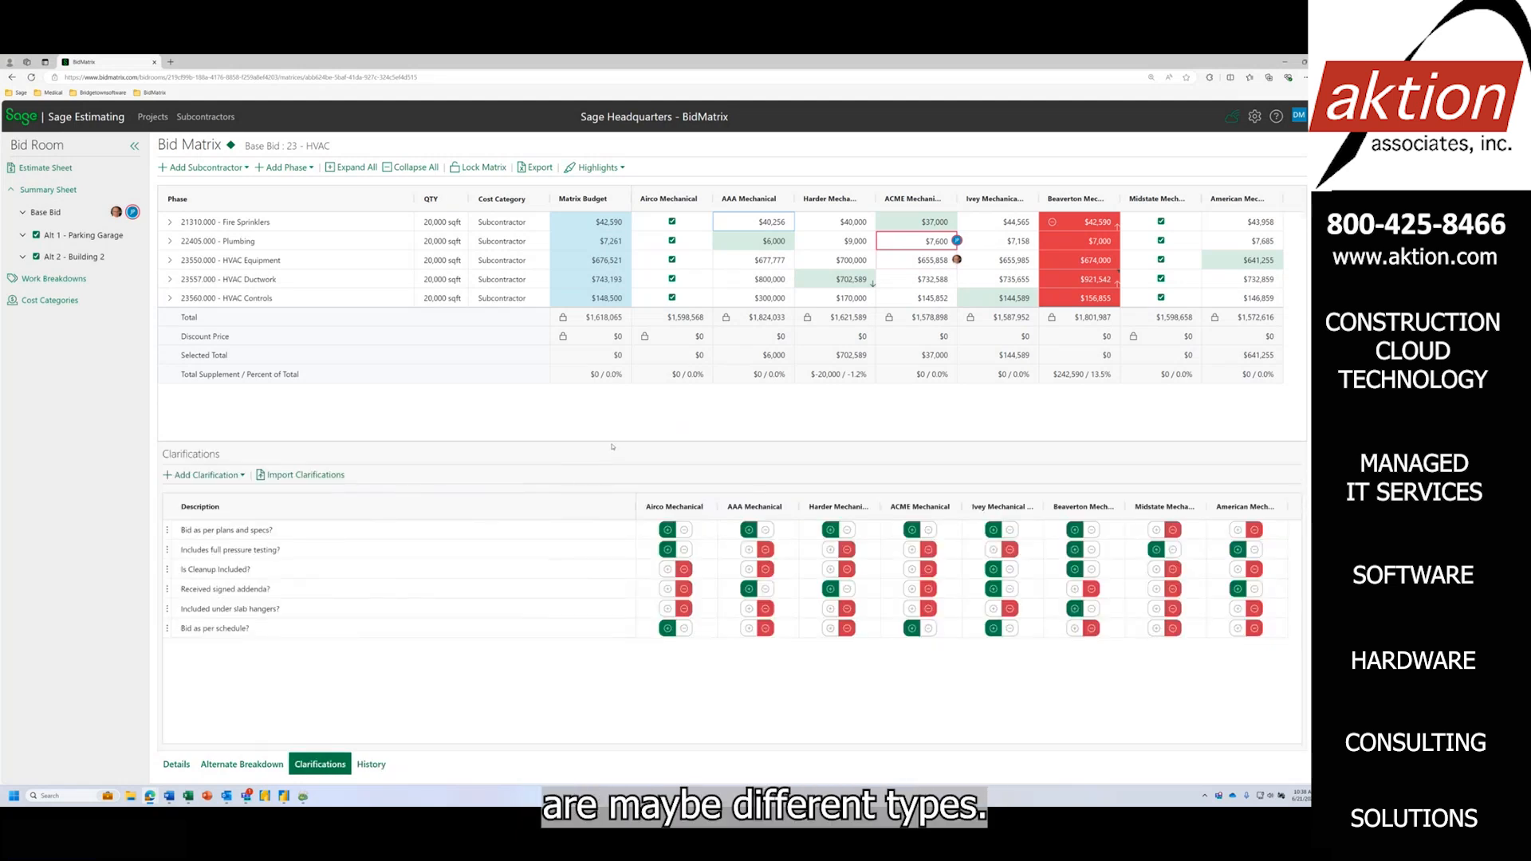
pyautogui.moveTo(610, 441); pyautogui.dragTo(611, 416)
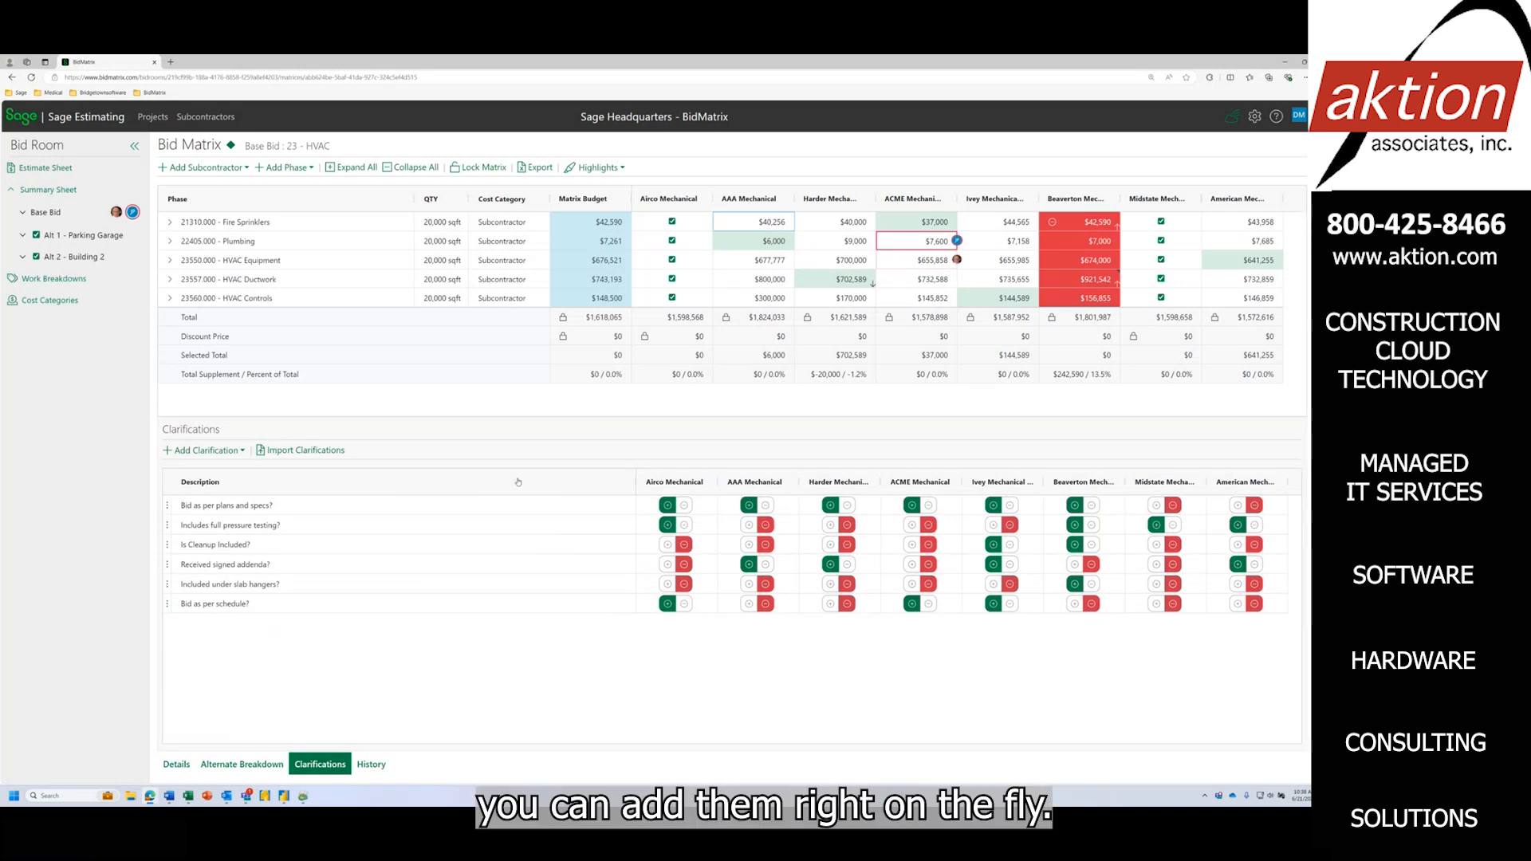
pyautogui.click(208, 450)
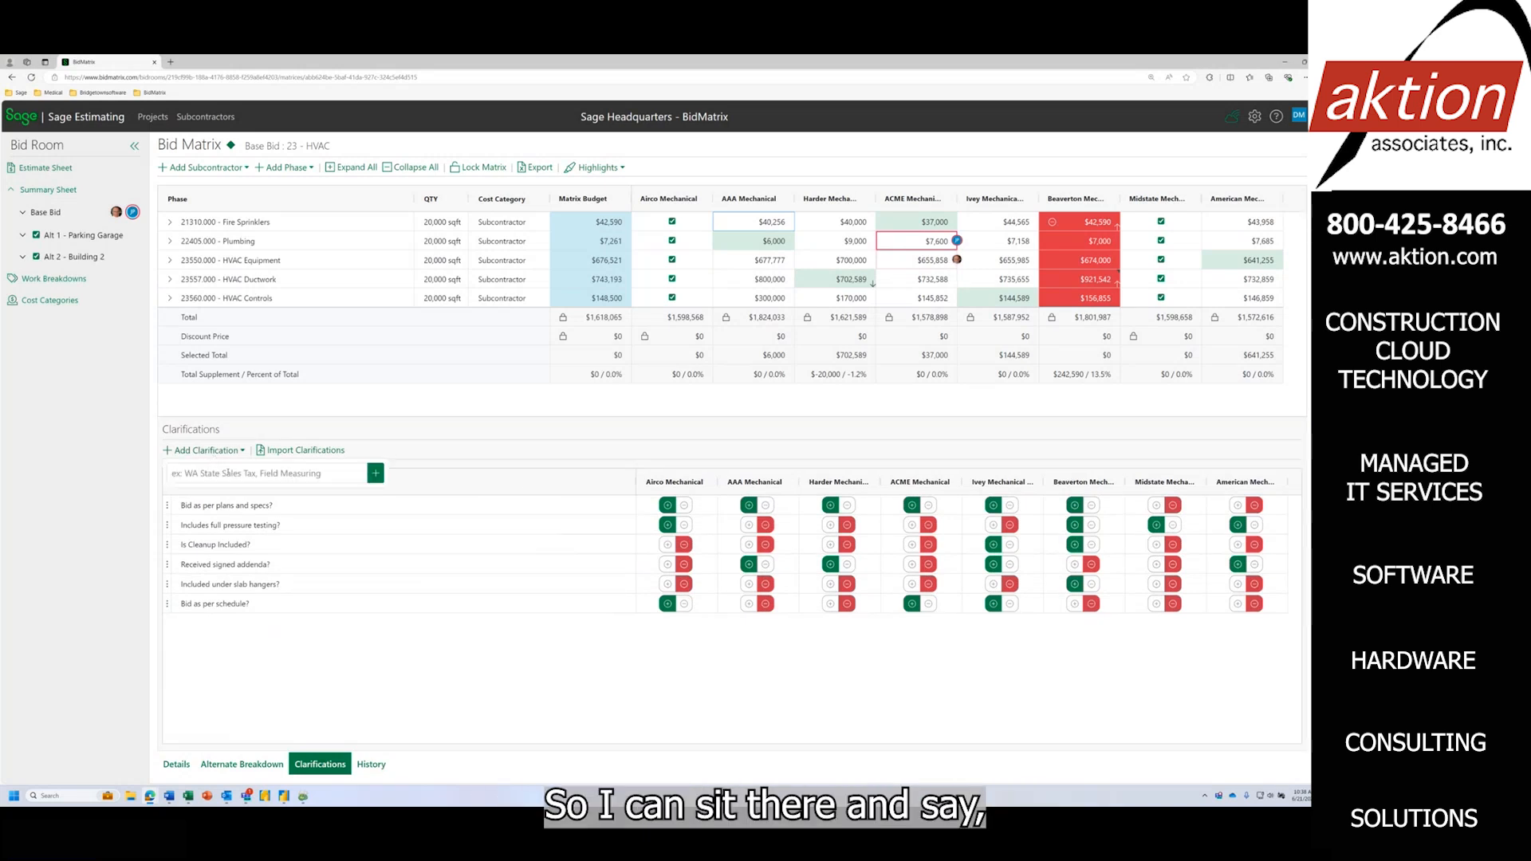
pyautogui.click(228, 474)
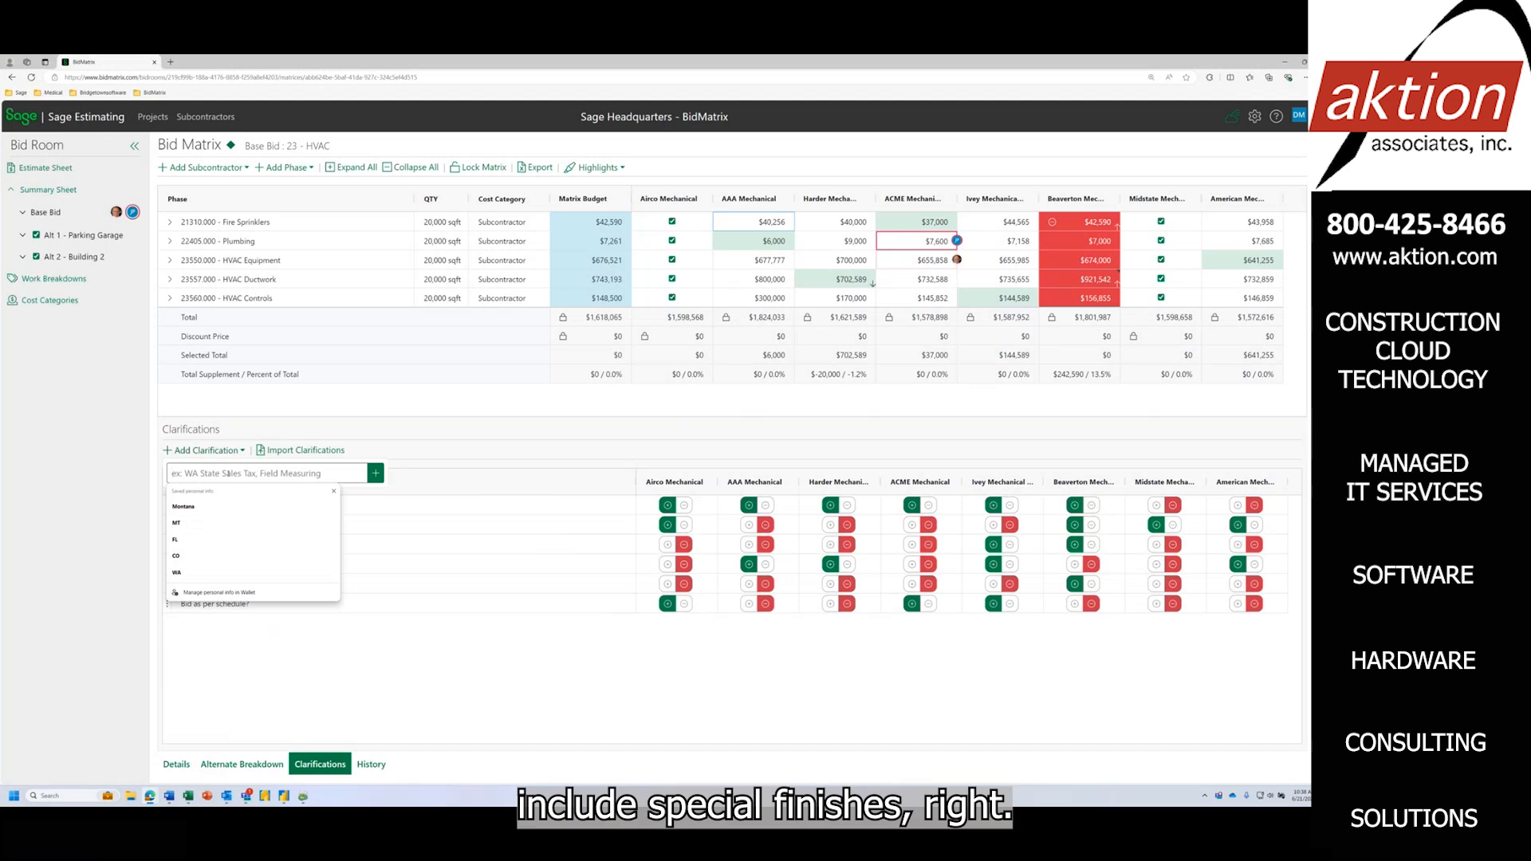
pyautogui.write('Include spec')
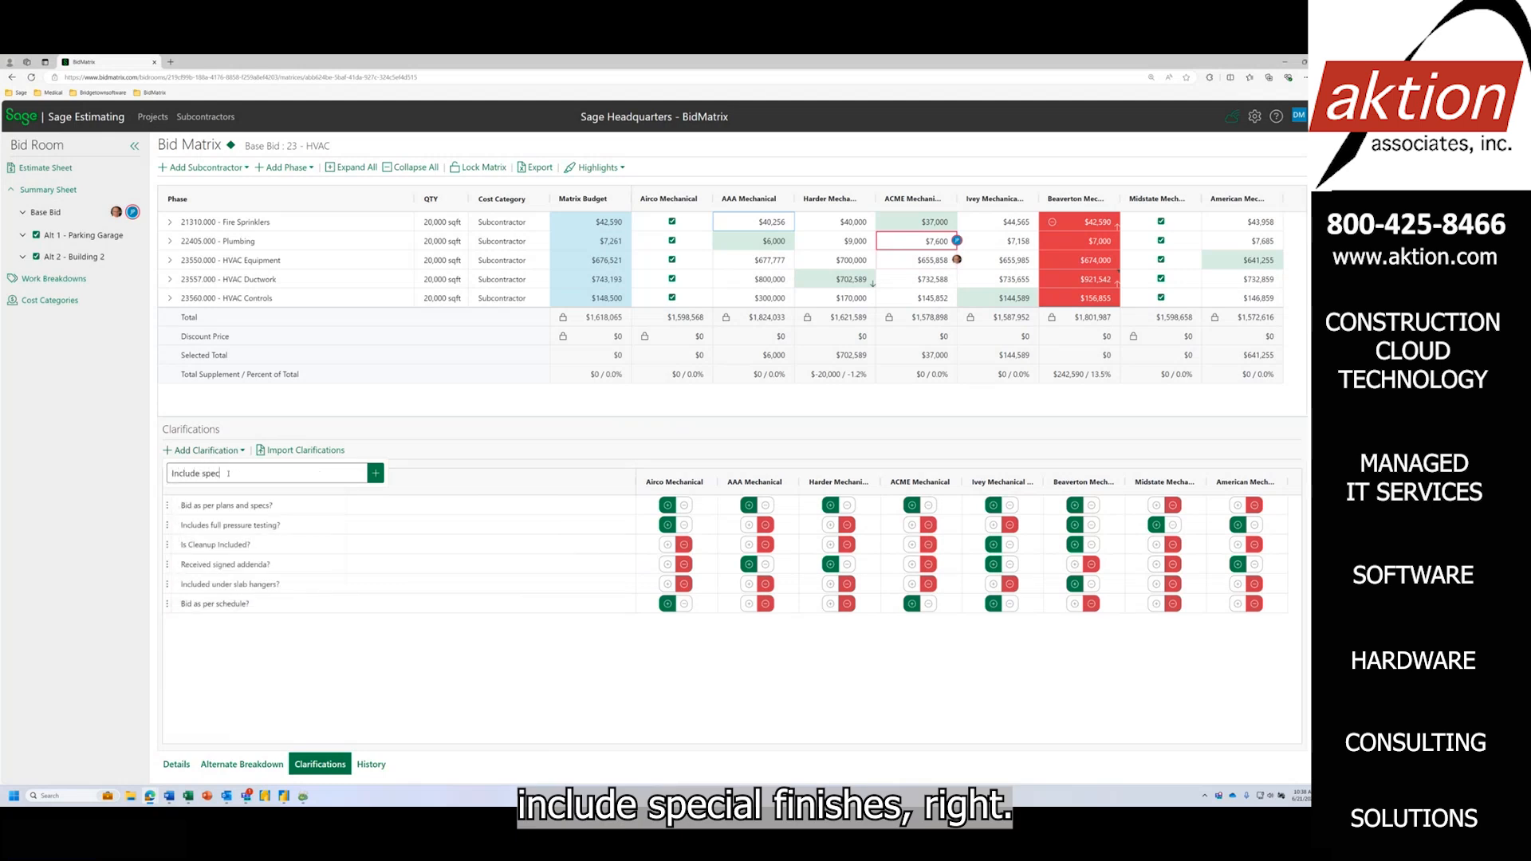
pyautogui.write('ial finished')
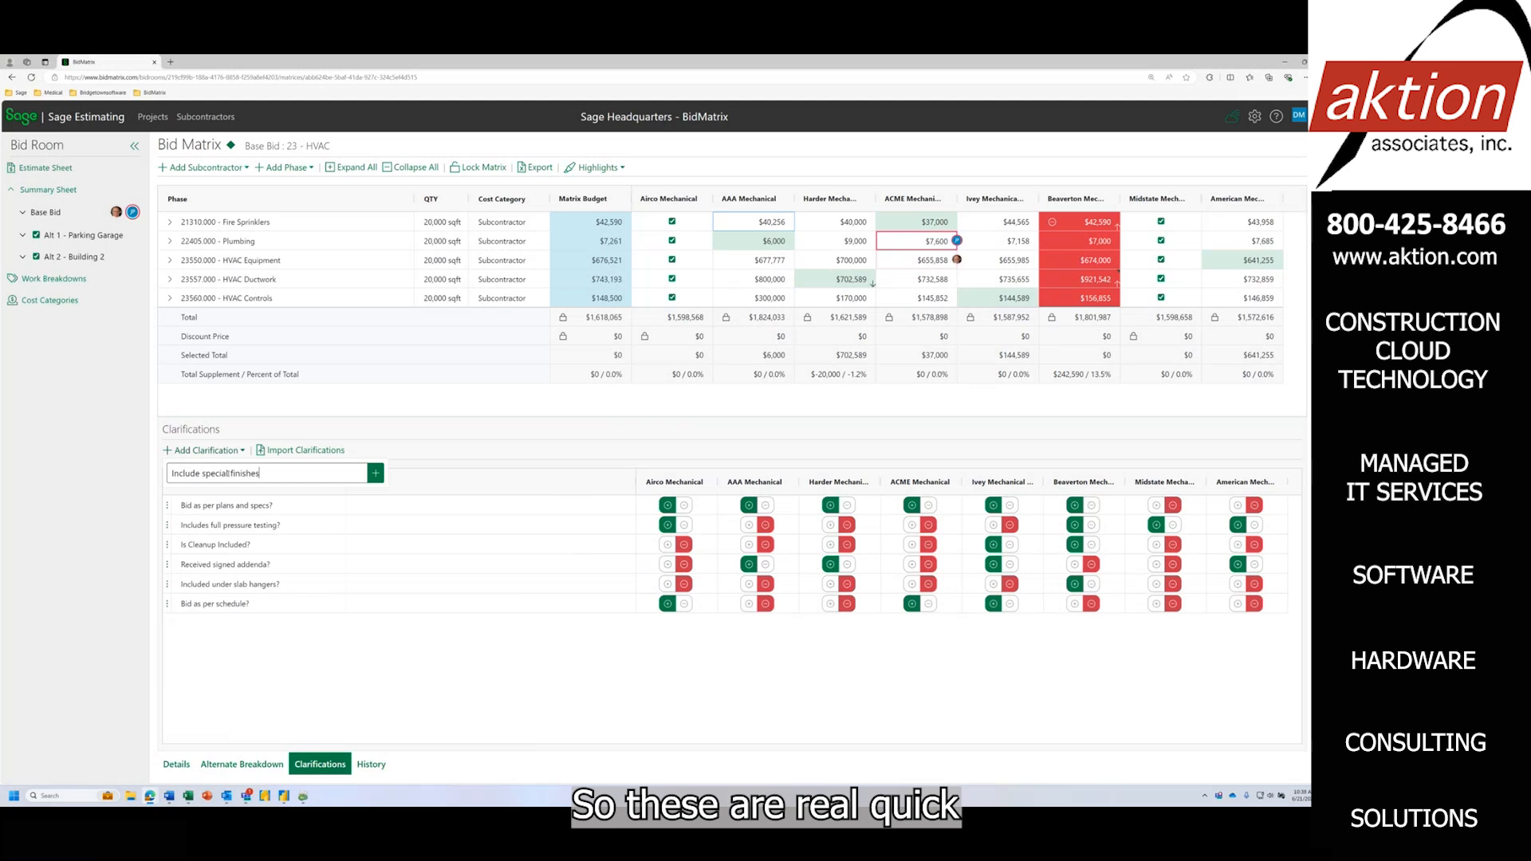
pyautogui.press('Return')
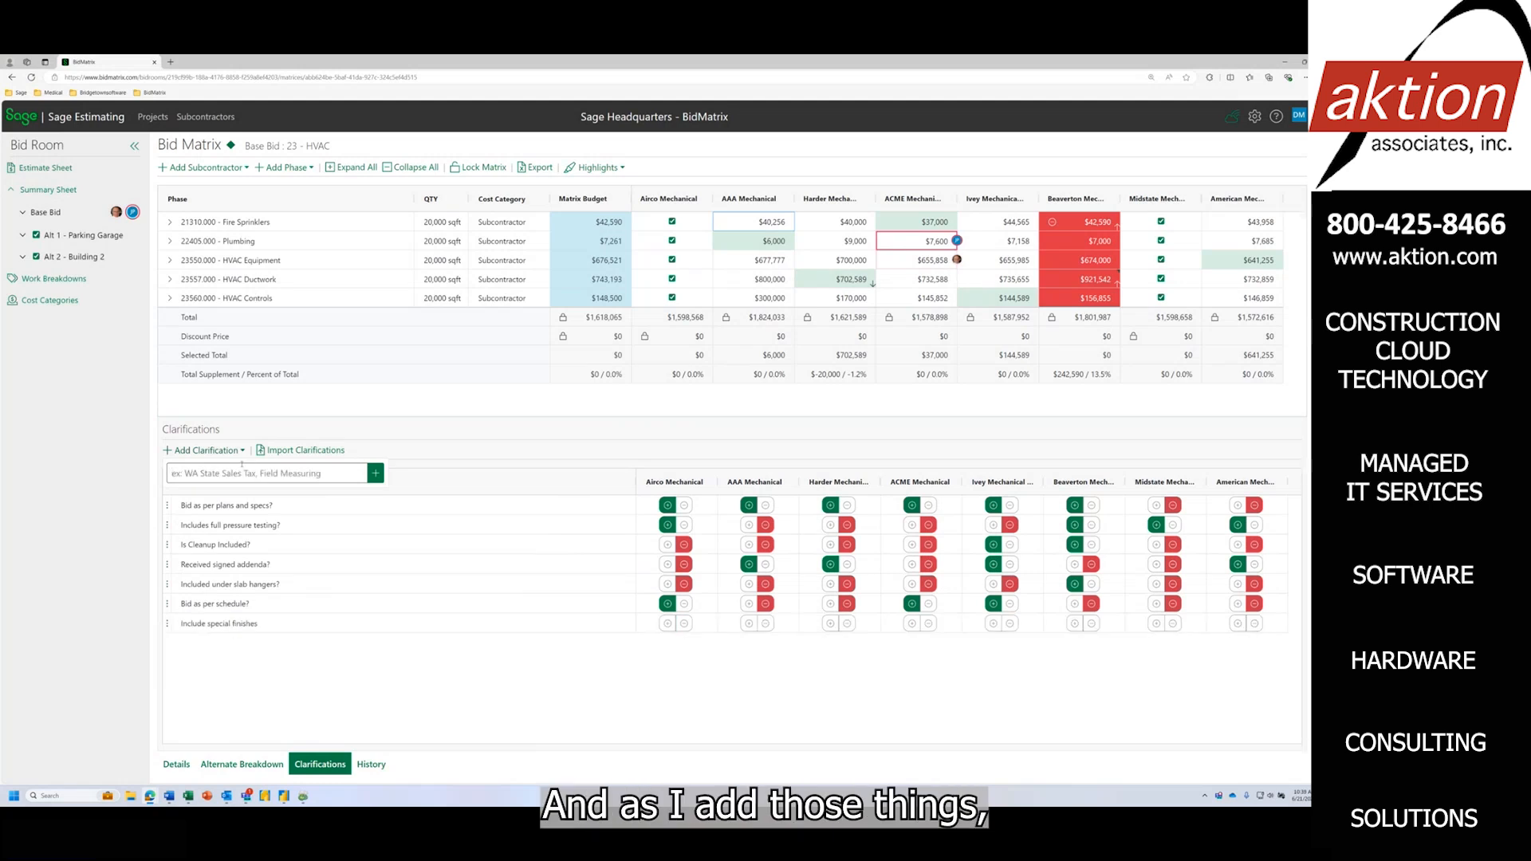
# Mark special finishes as included for Airco, ACME and Ivey Mechanical, and as not included for AAA and Harder Mechanical.
pyautogui.click(667, 624)
pyautogui.click(765, 623)
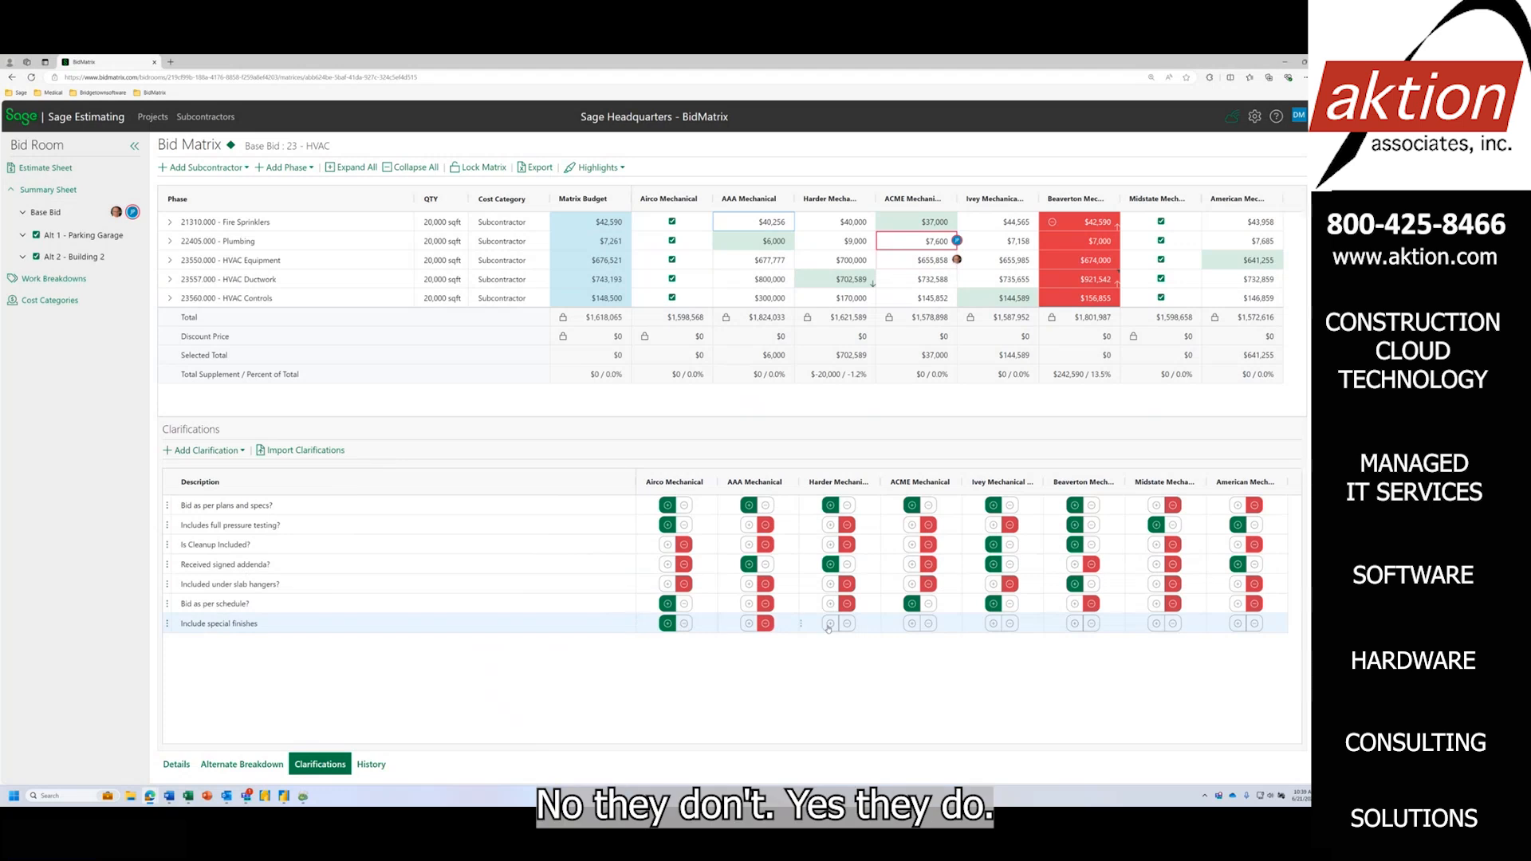
pyautogui.click(846, 624)
pyautogui.click(911, 623)
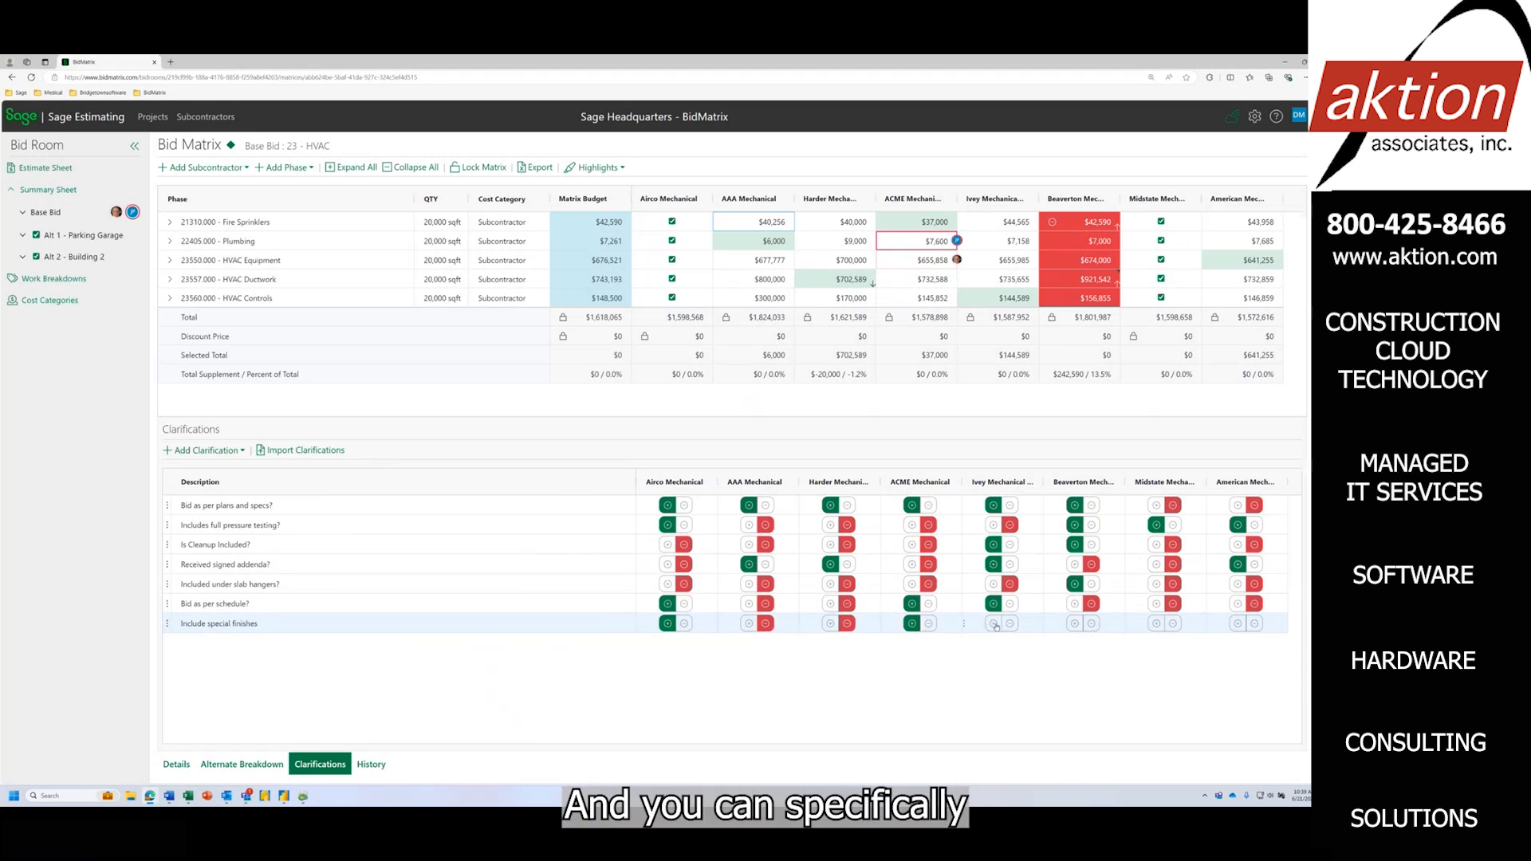
pyautogui.click(994, 623)
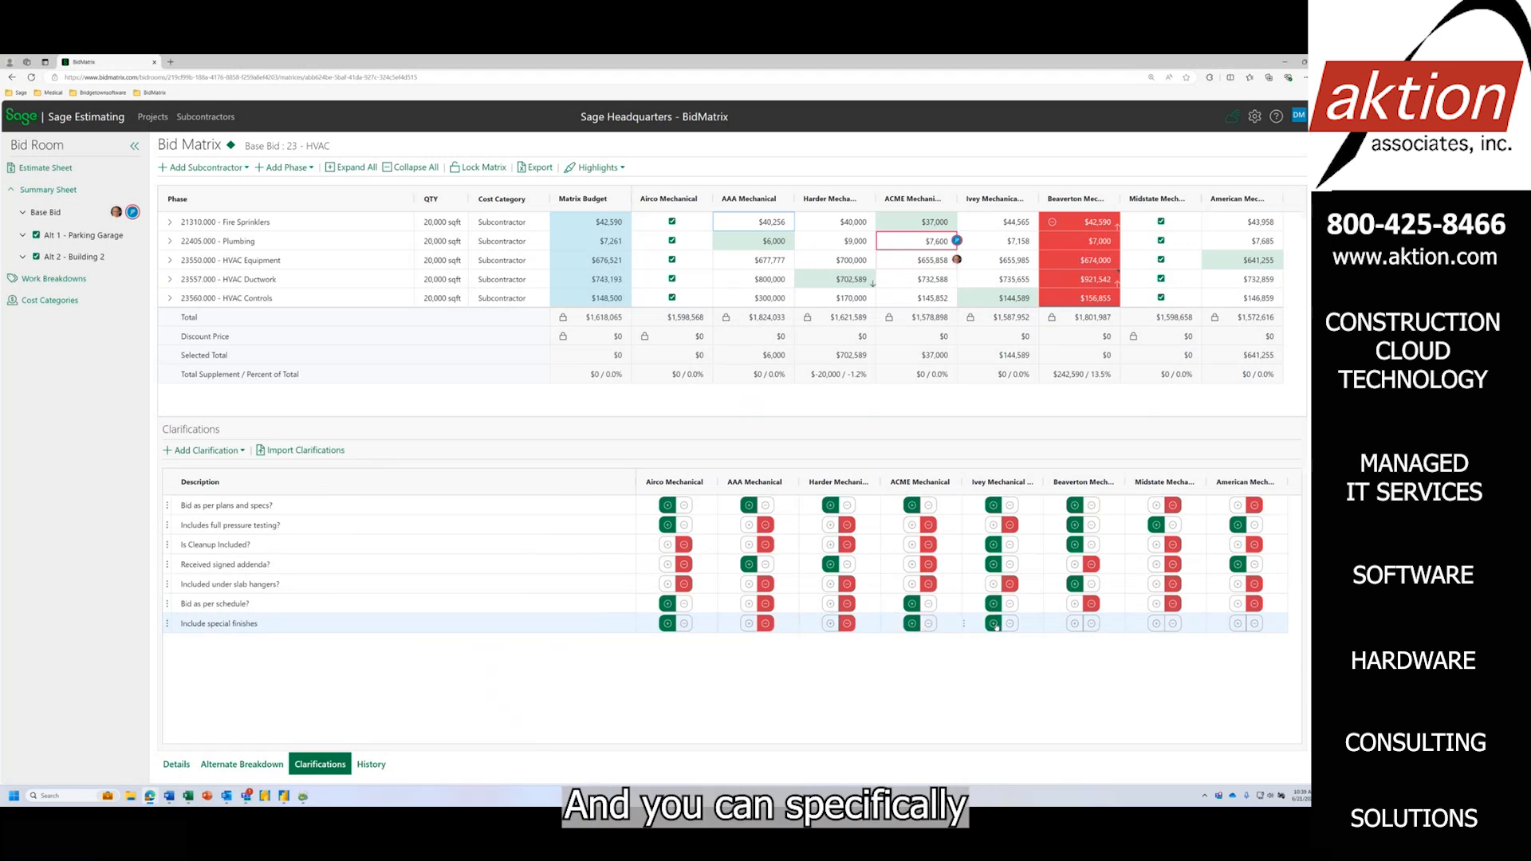
# Mark special finishes as included for Beaverton Mechanical, and as not included for Midstate and American Mechanical.
pyautogui.click(1074, 624)
pyautogui.click(1173, 623)
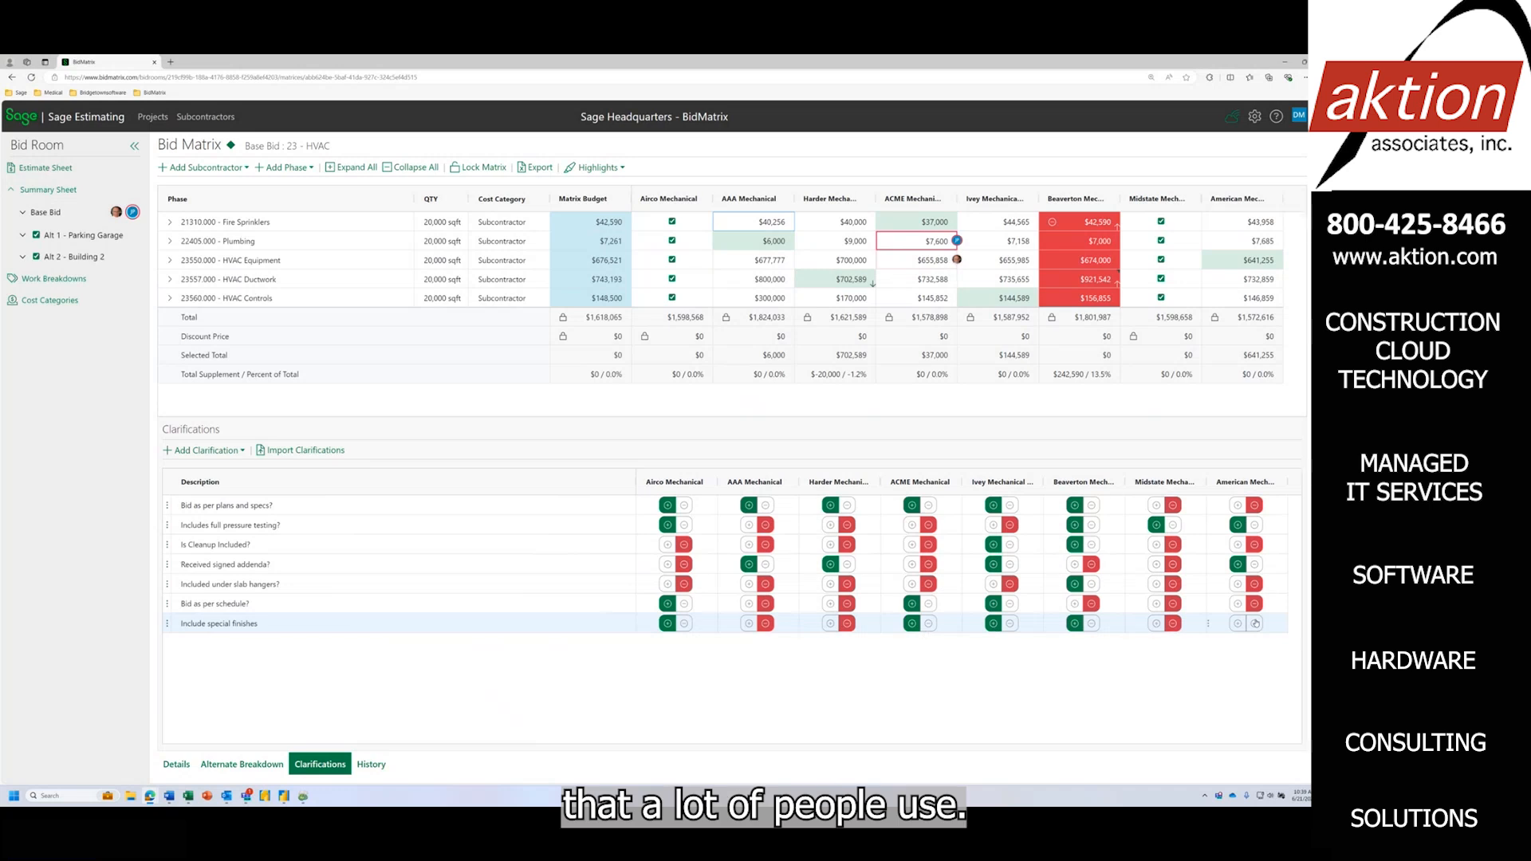
pyautogui.click(1254, 624)
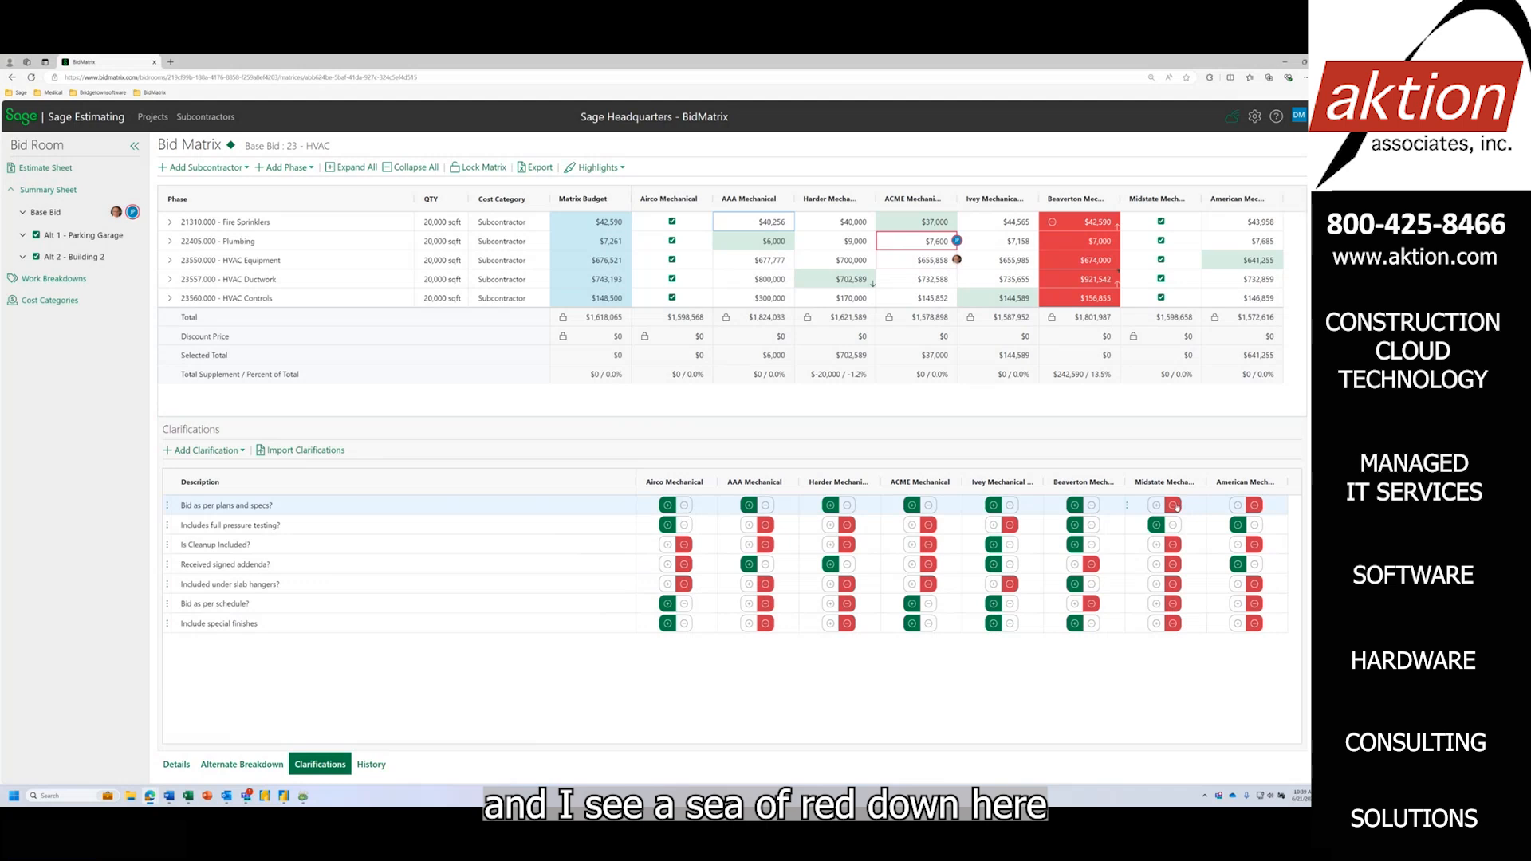
# Try excluding Midstate Mechanical, and clear the Exclude condition from both Midstate Mechanical and Beaverton Mechanical.
pyautogui.click(1163, 251)
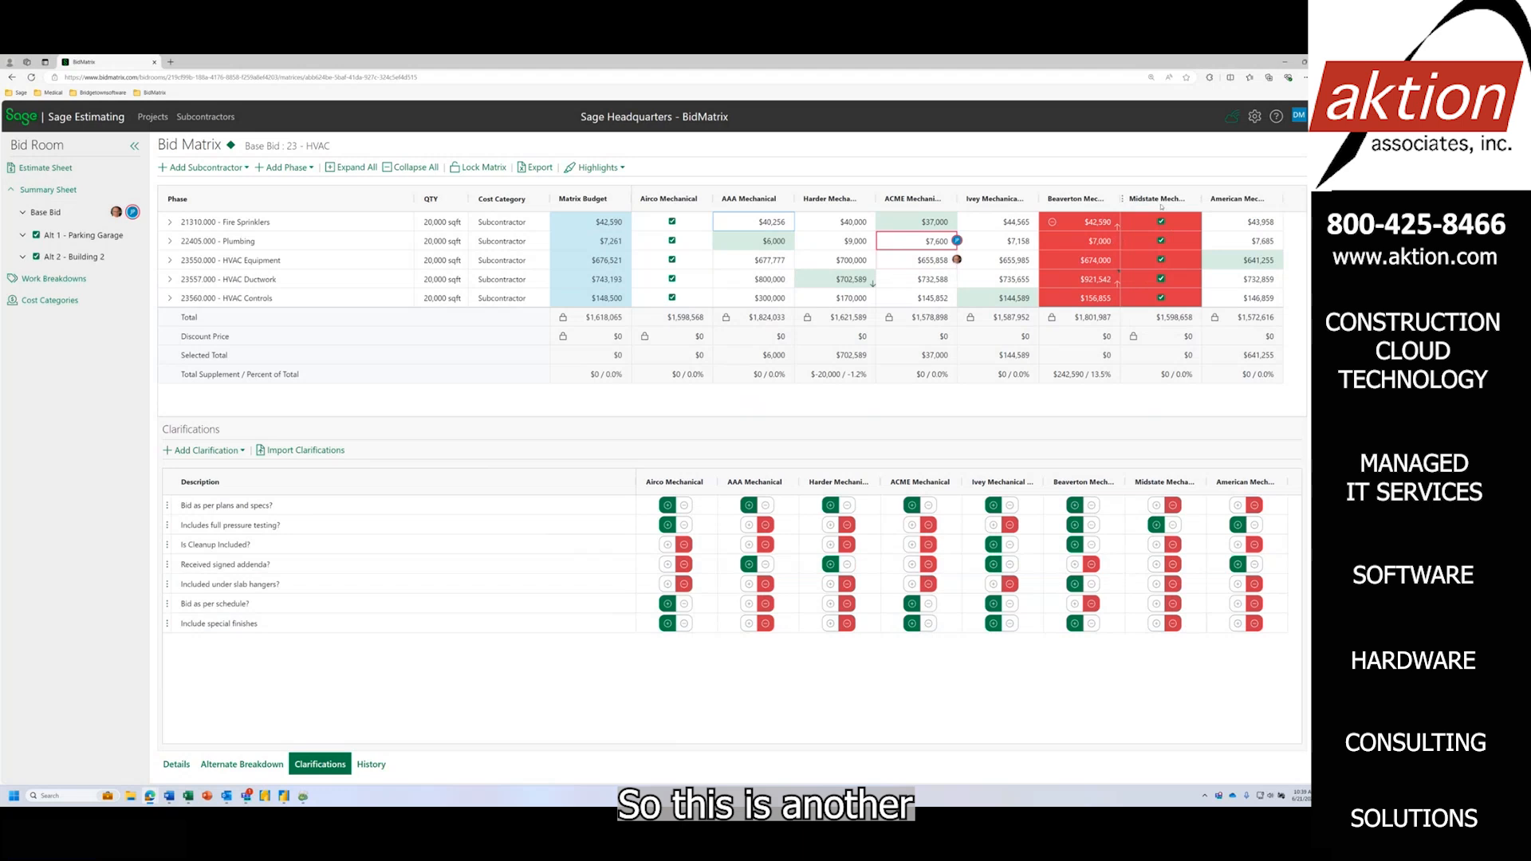
pyautogui.click(1123, 200)
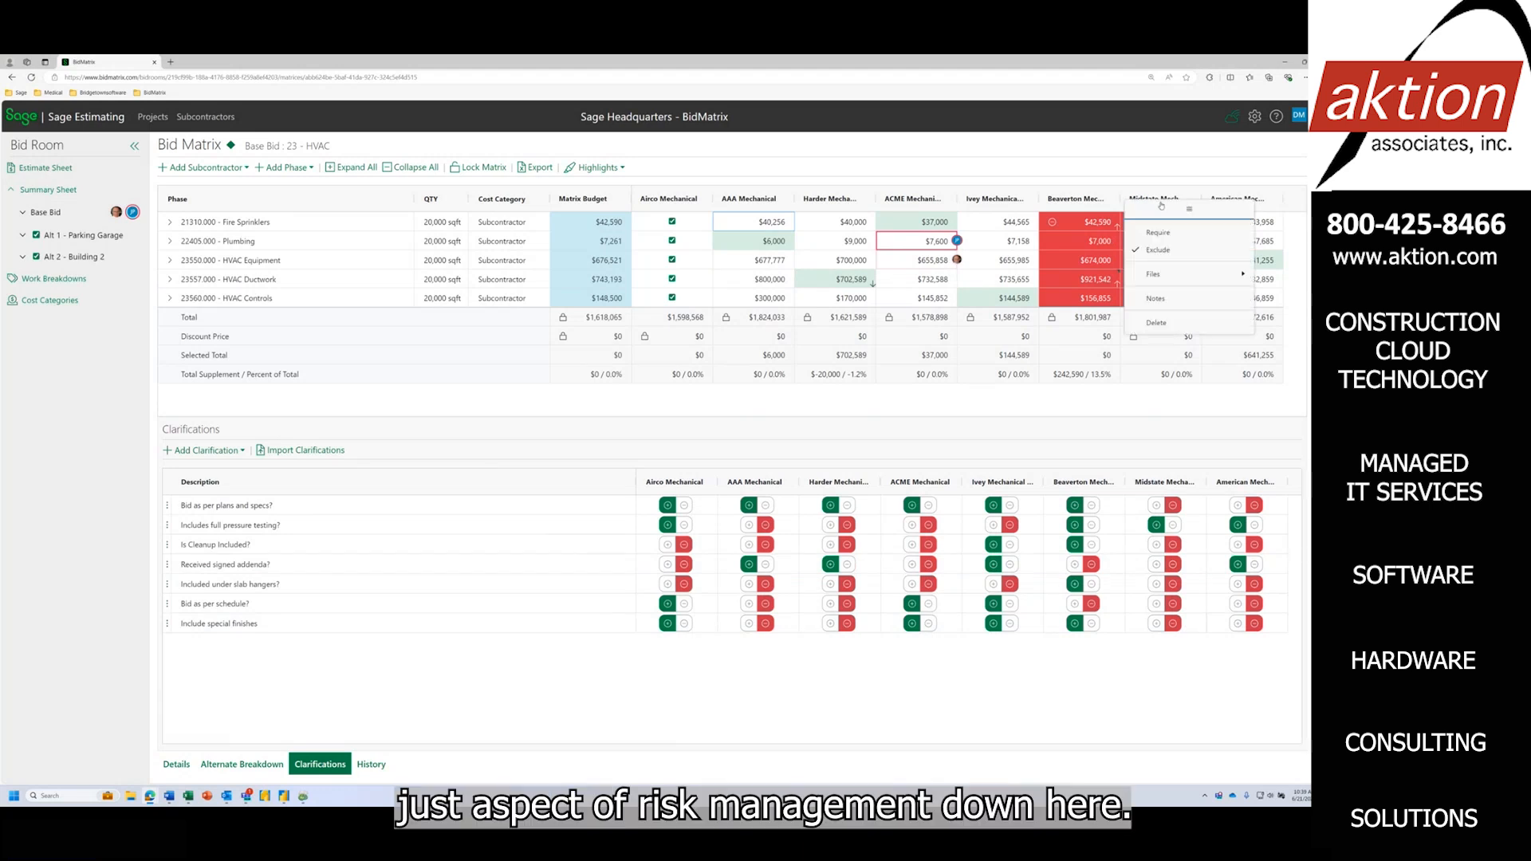
pyautogui.click(1156, 249)
pyautogui.click(1093, 201)
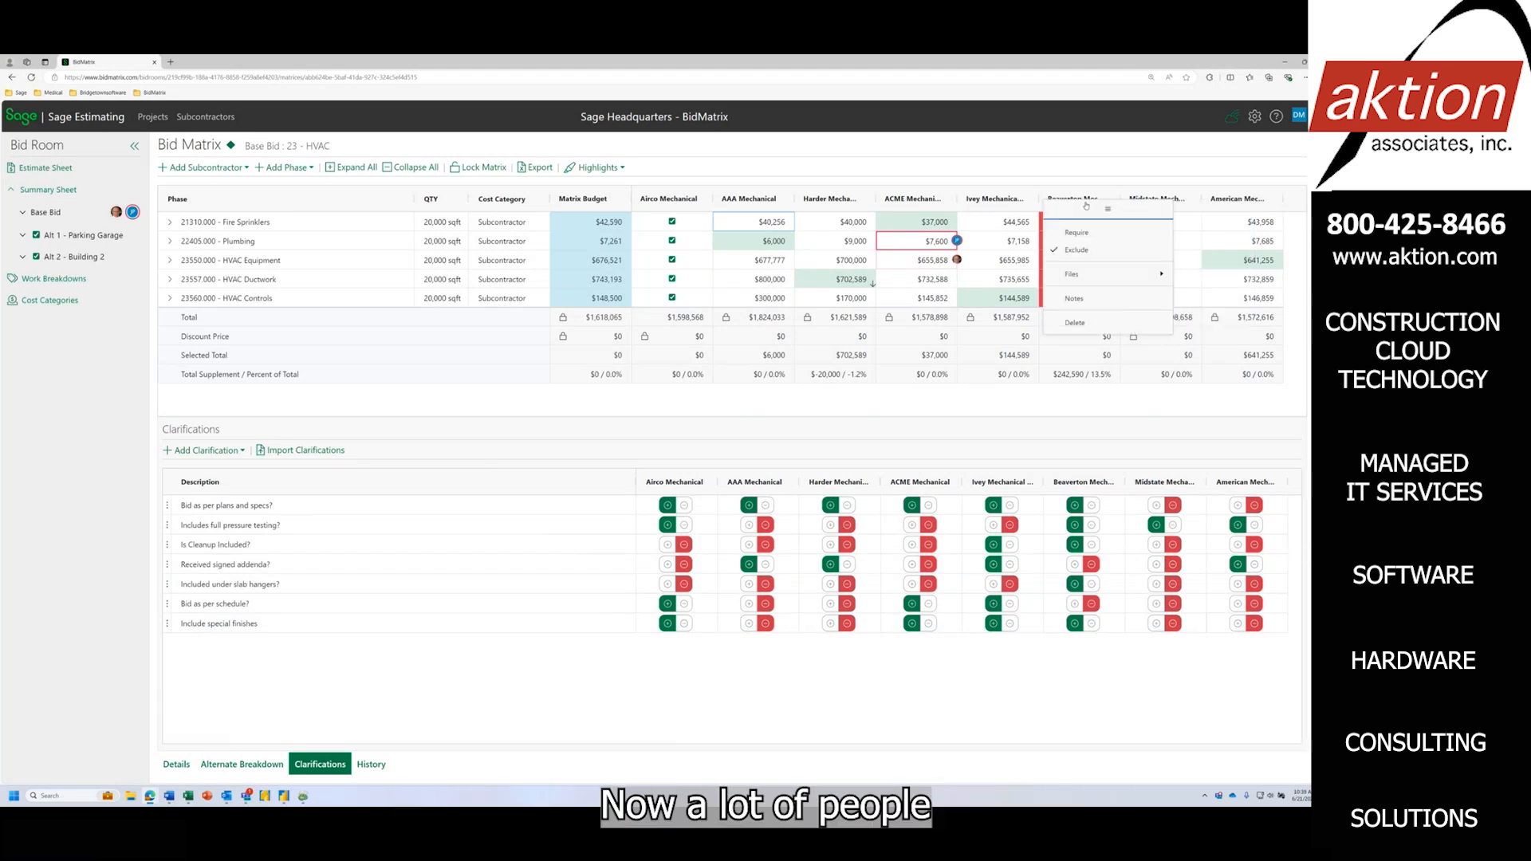
pyautogui.click(1112, 241)
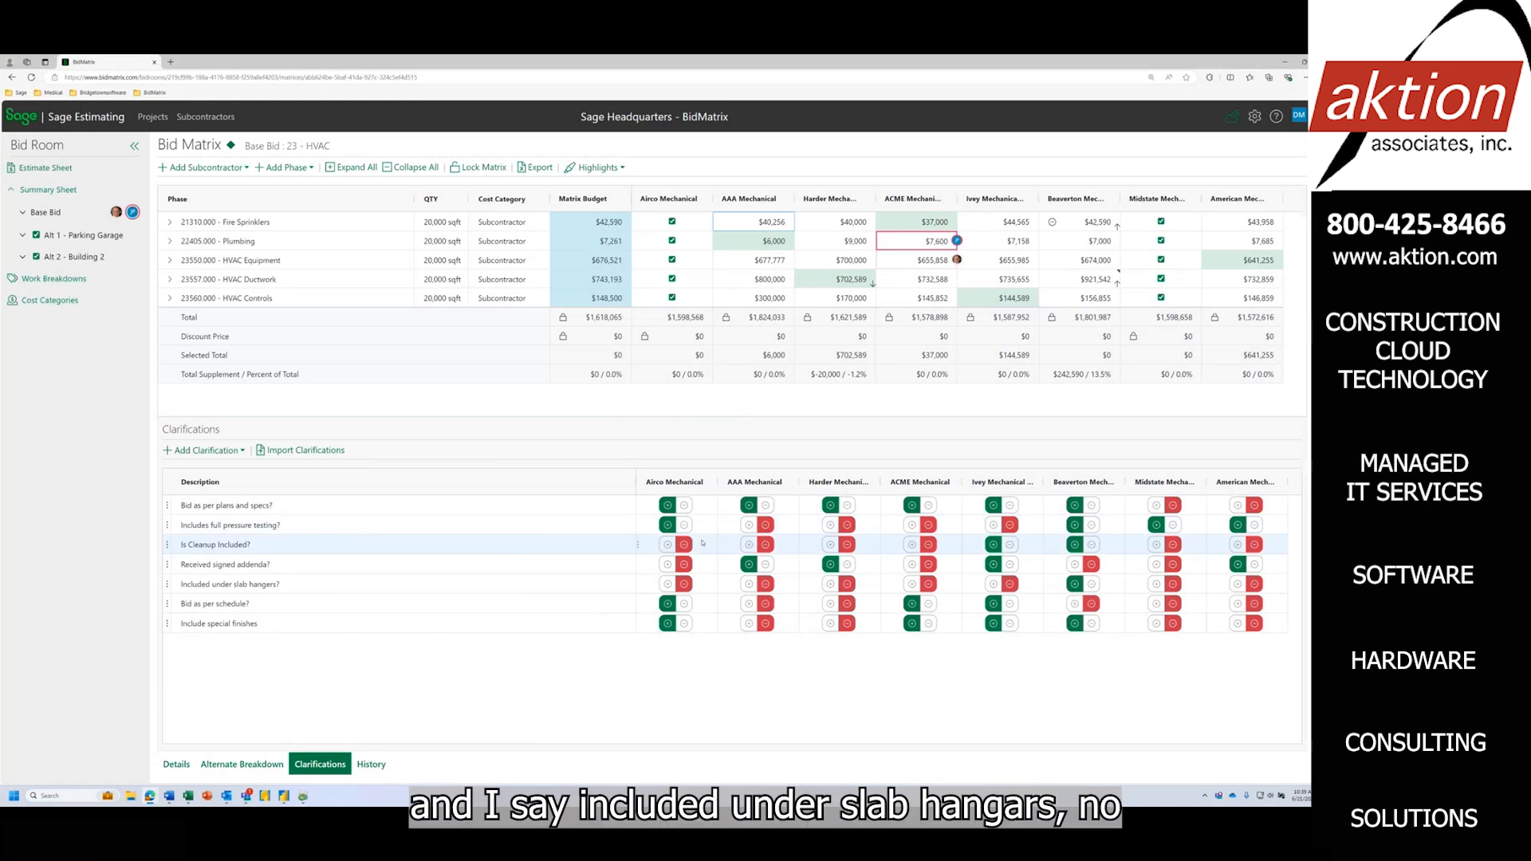
# Add a $50,000 HVAC Ductwork supplement to AAA Mechanical's "Included under slab hangers?" clarification.
pyautogui.rightClick(786, 586)
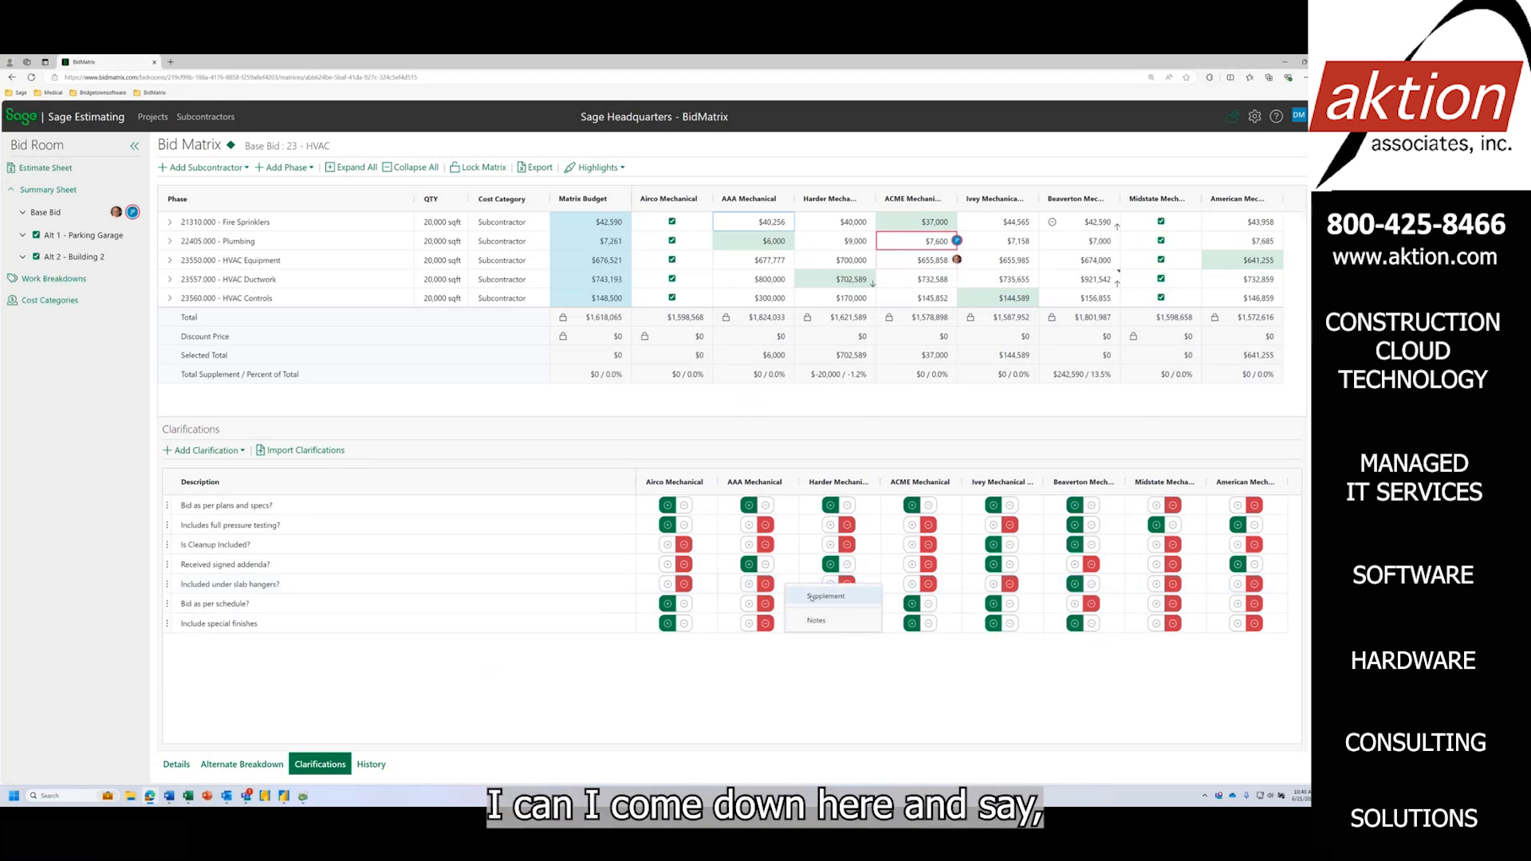
pyautogui.click(811, 598)
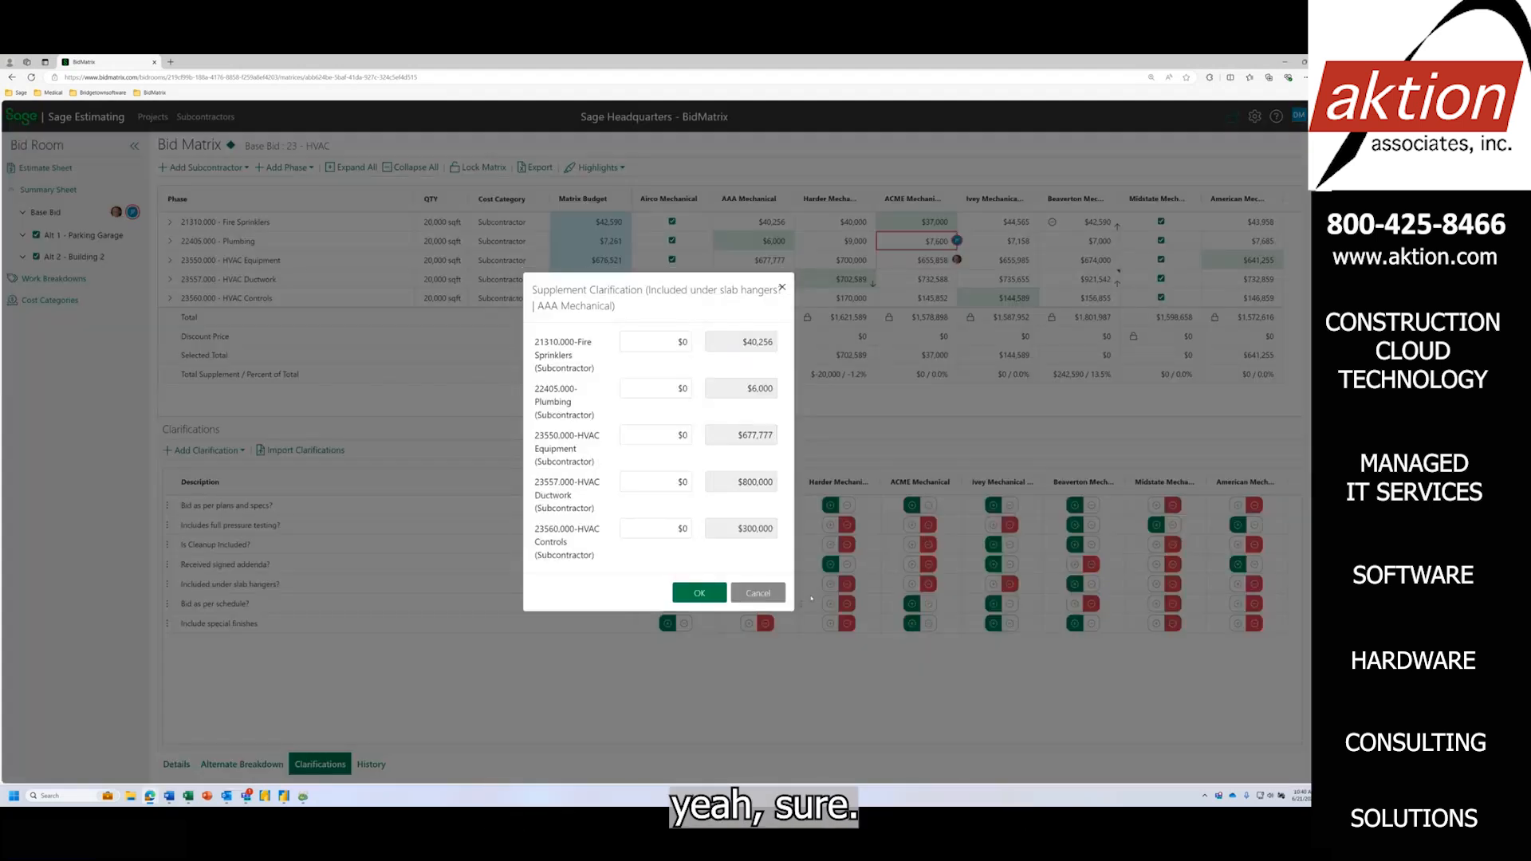
pyautogui.click(645, 478)
pyautogui.write('500')
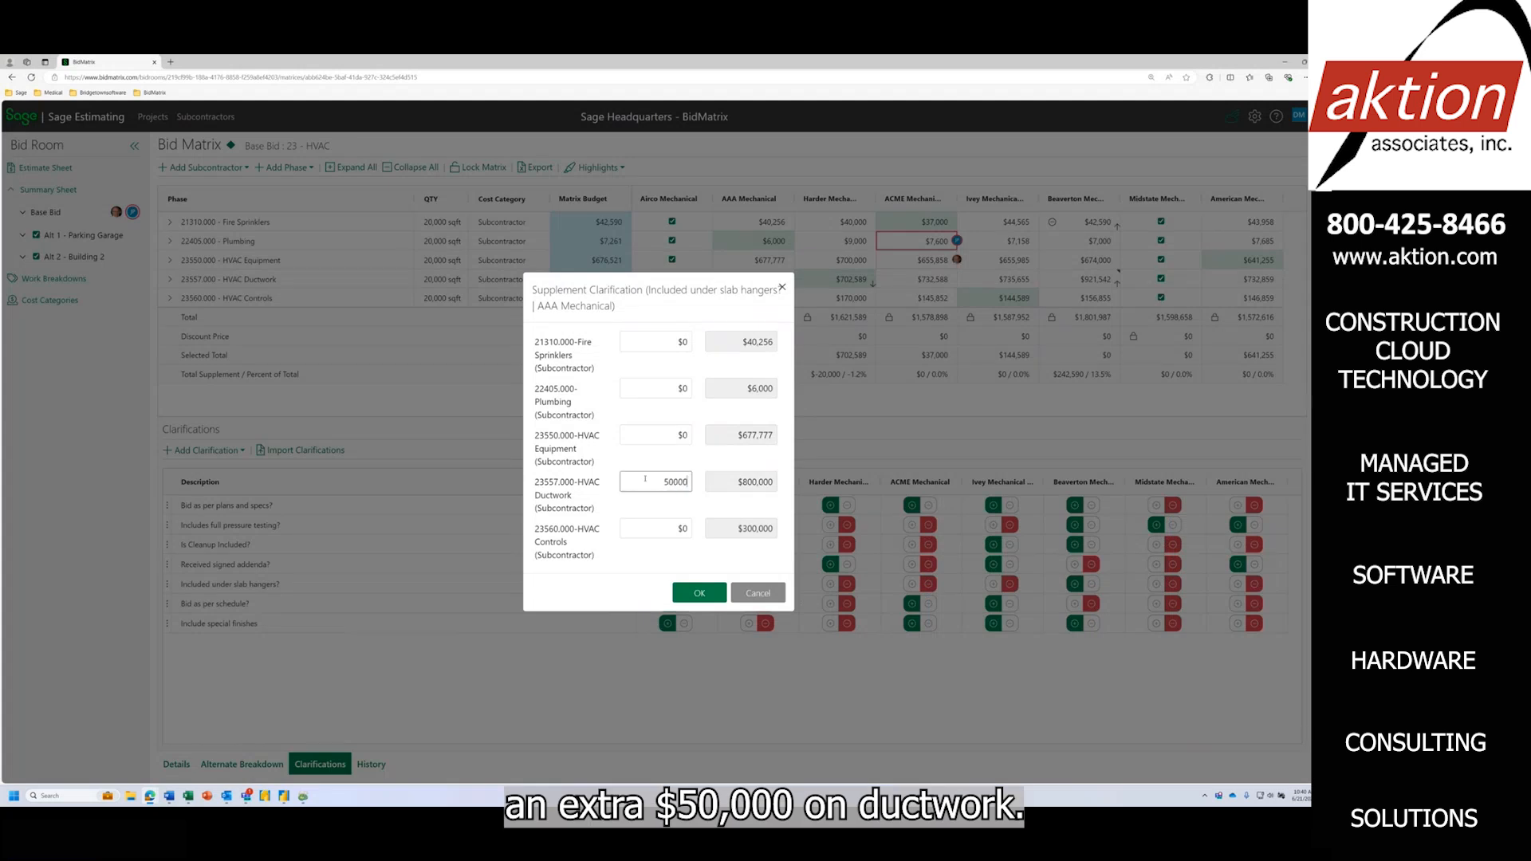
pyautogui.click(699, 594)
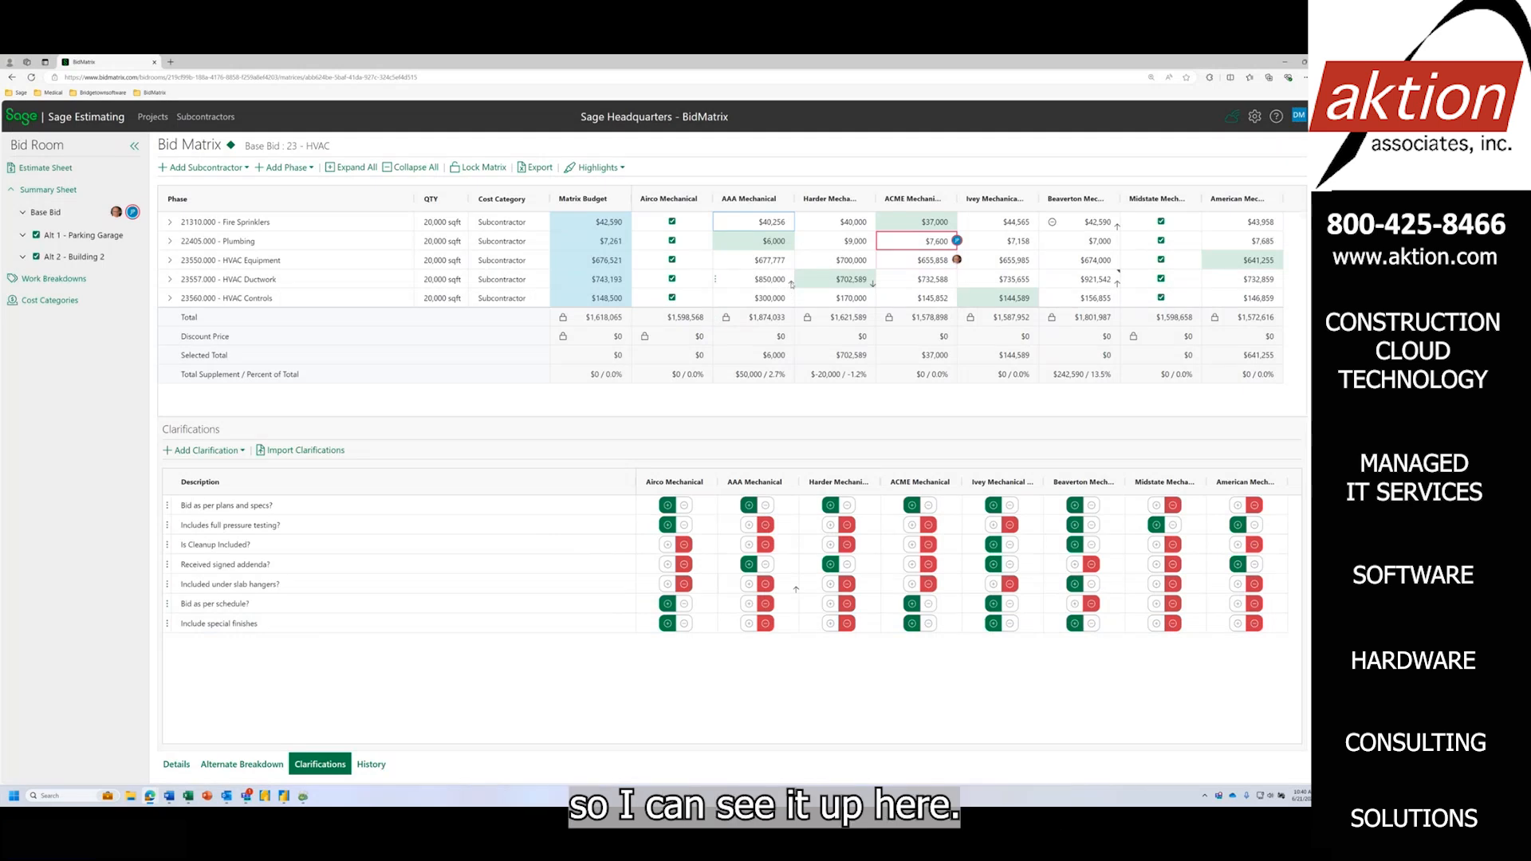
# Check AAA Mechanical's HVAC Ductwork supplement by expanding the phase and its clarification supplements in an enlarged matrix area.
pyautogui.moveTo(792, 284)
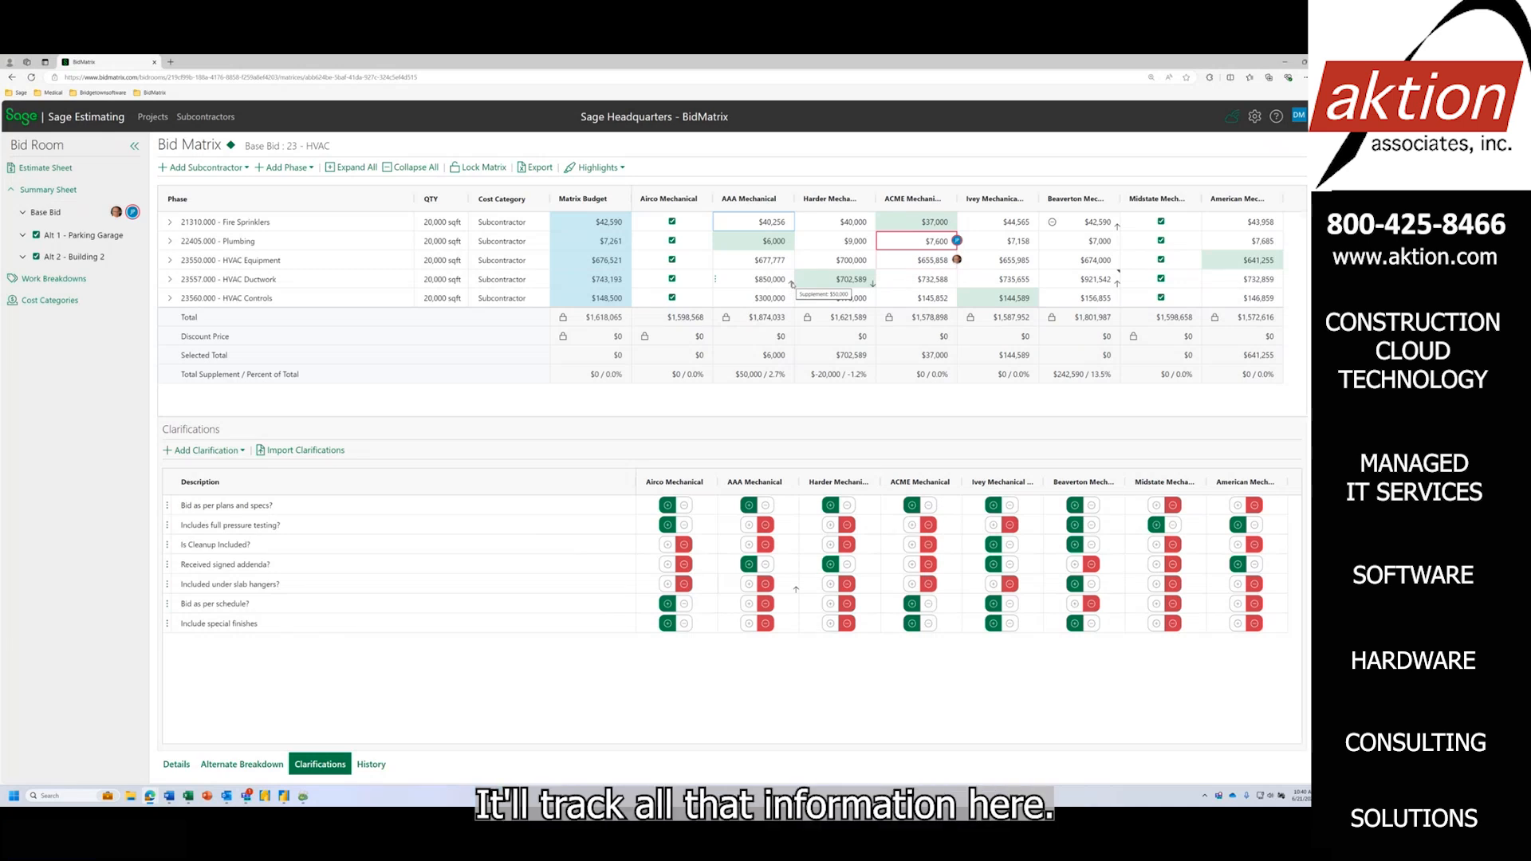
pyautogui.click(170, 279)
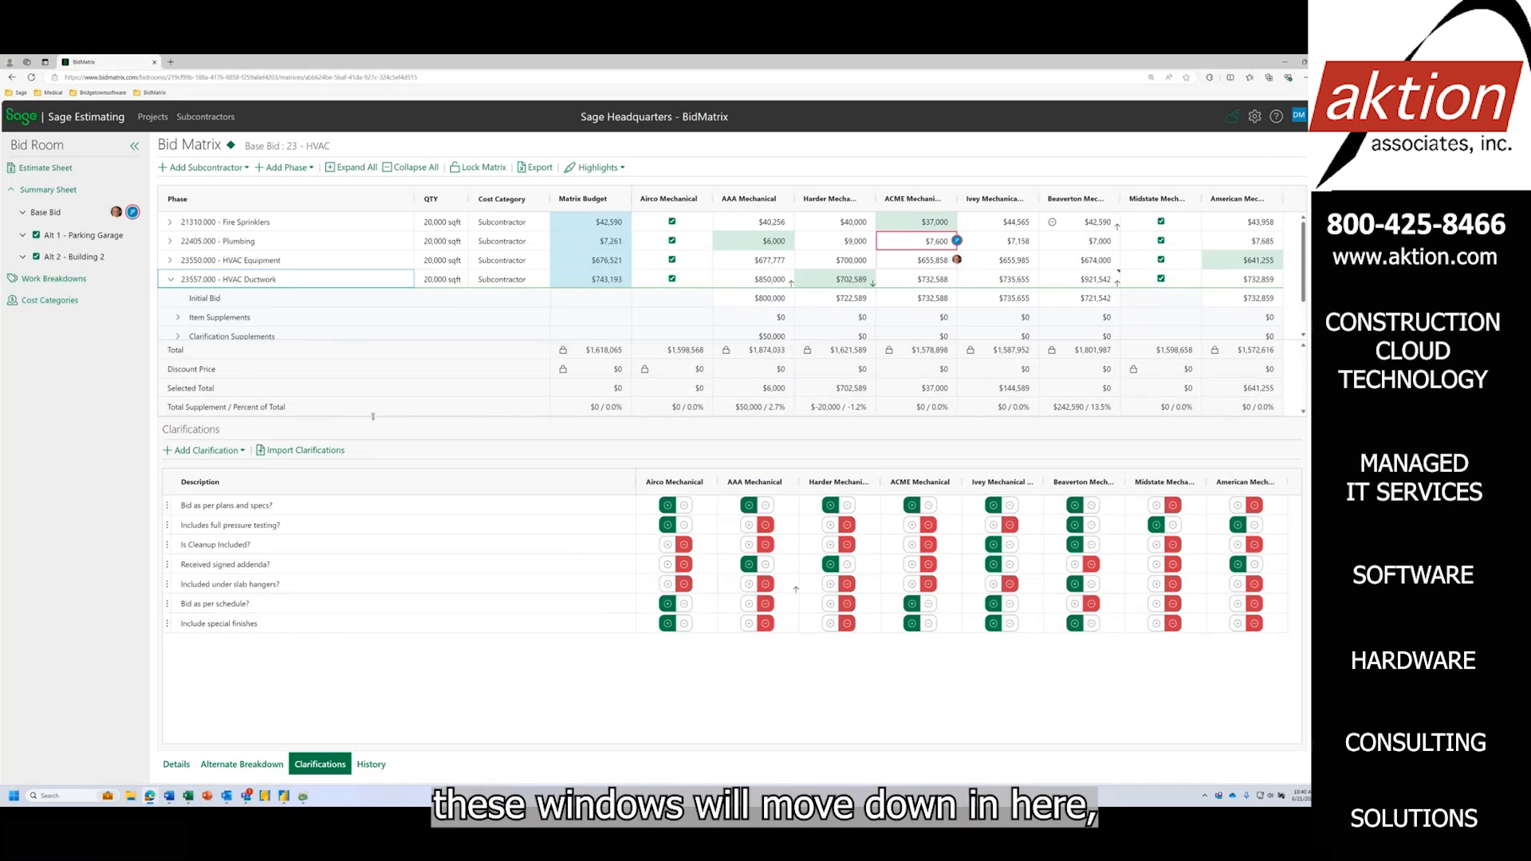
pyautogui.moveTo(372, 416); pyautogui.dragTo(369, 495)
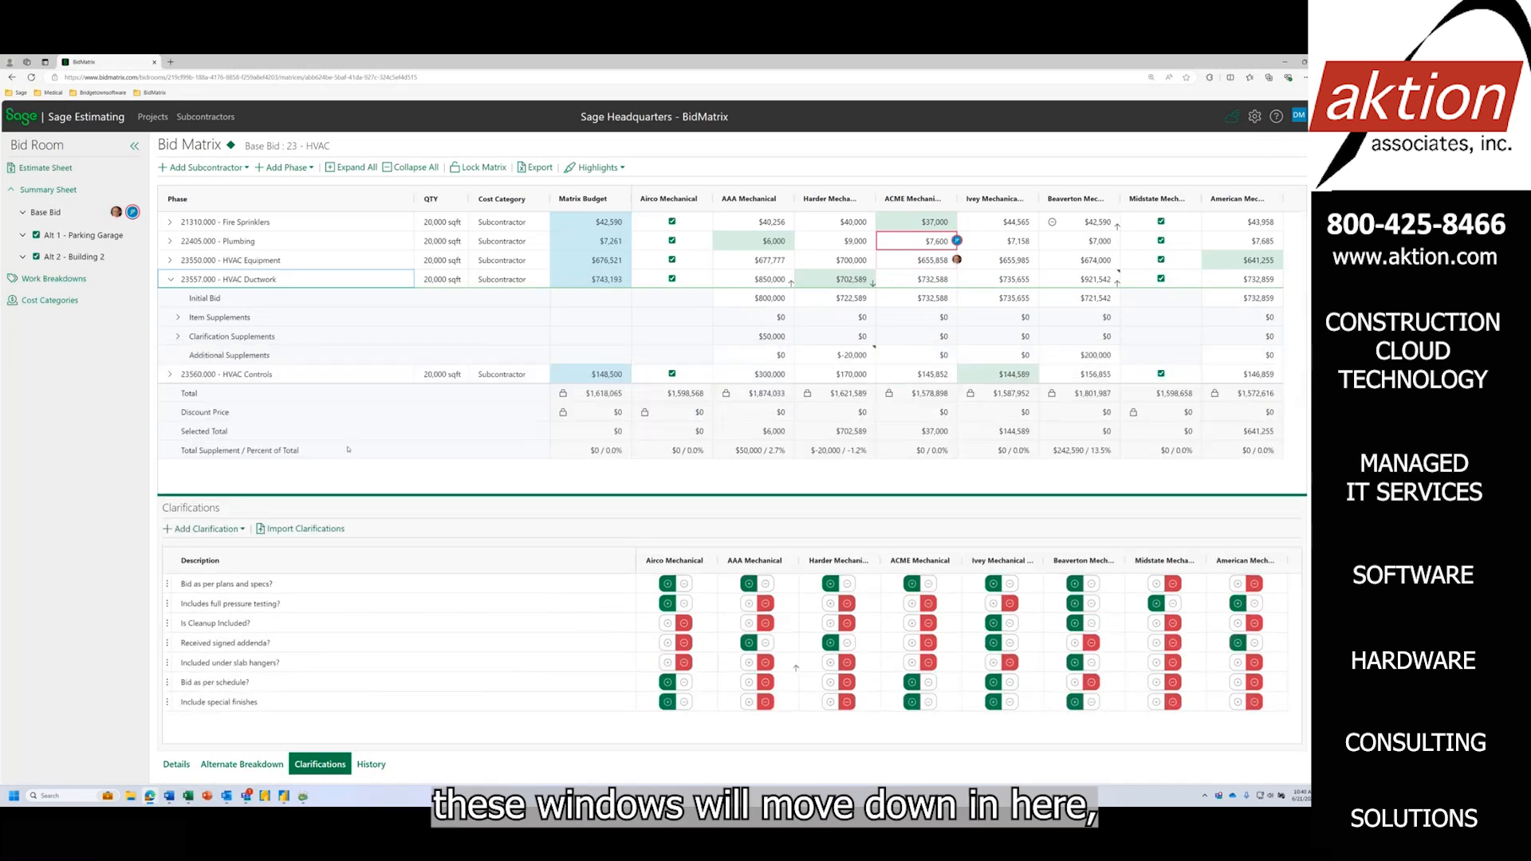
pyautogui.click(178, 338)
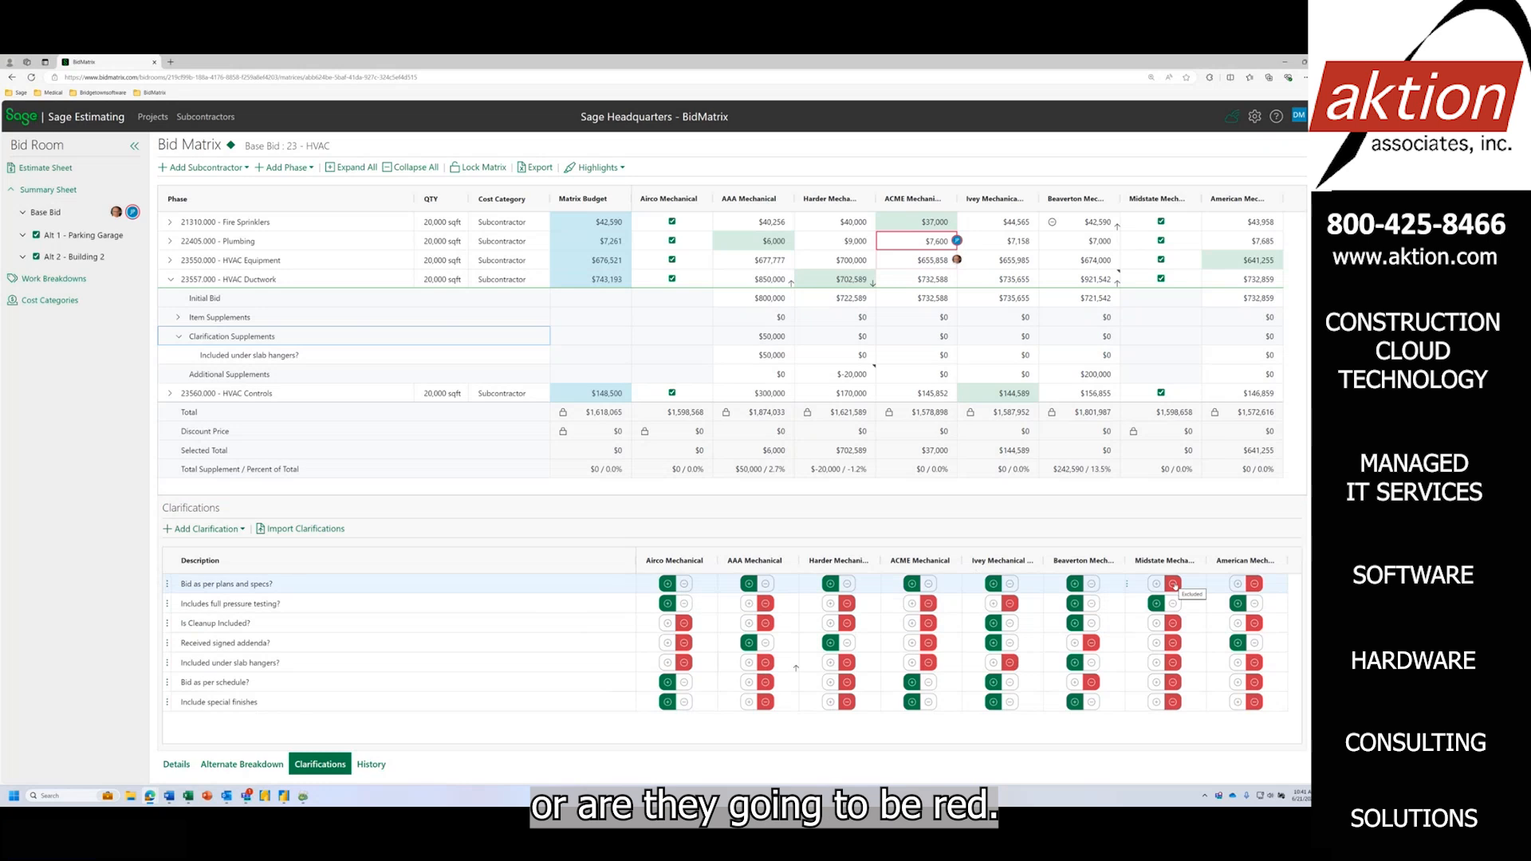
pyautogui.click(847, 622)
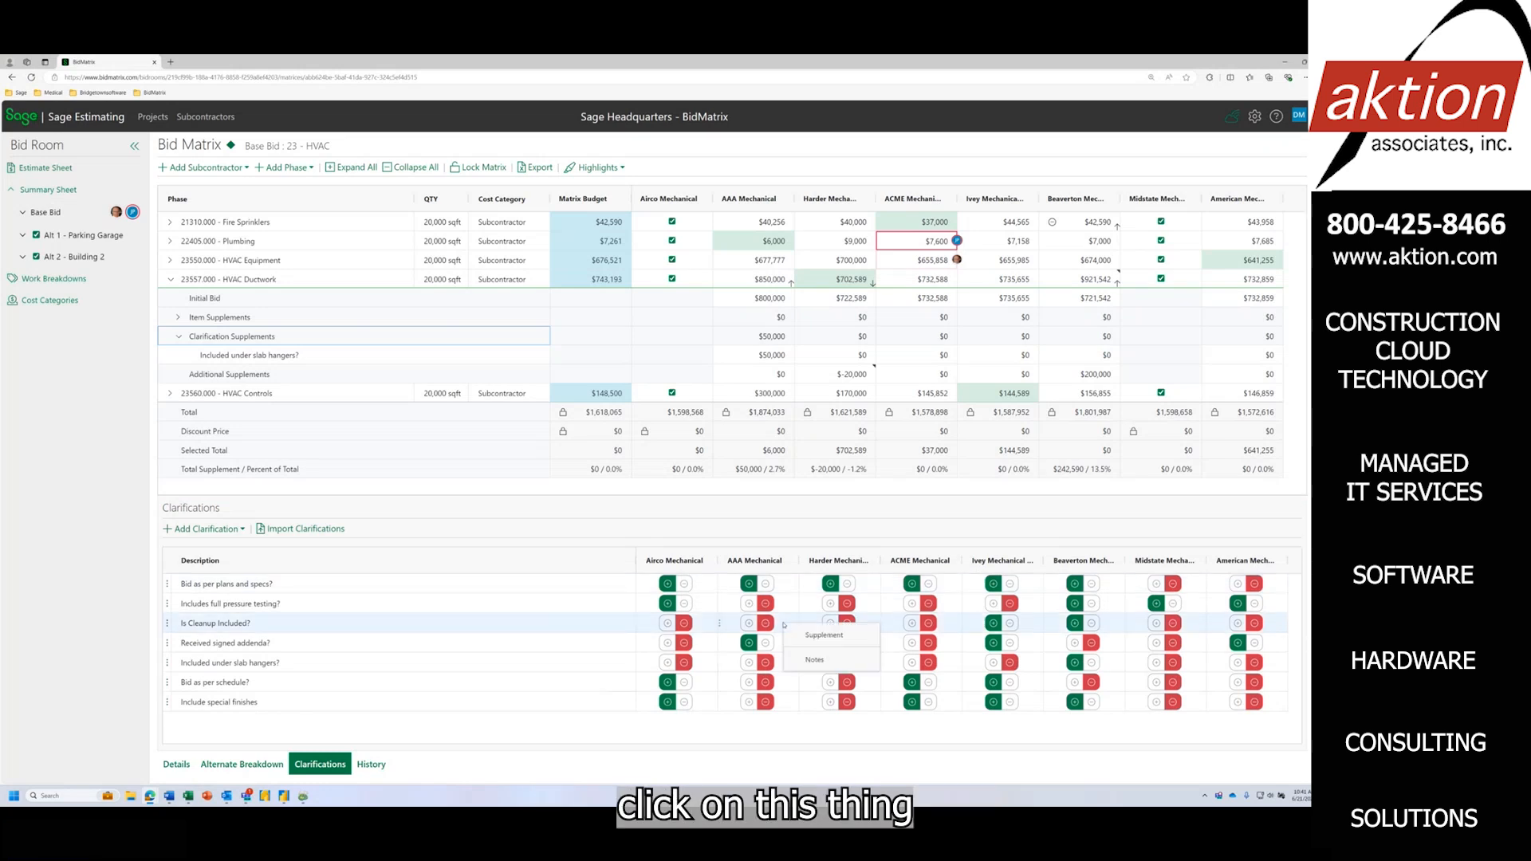
pyautogui.click(821, 637)
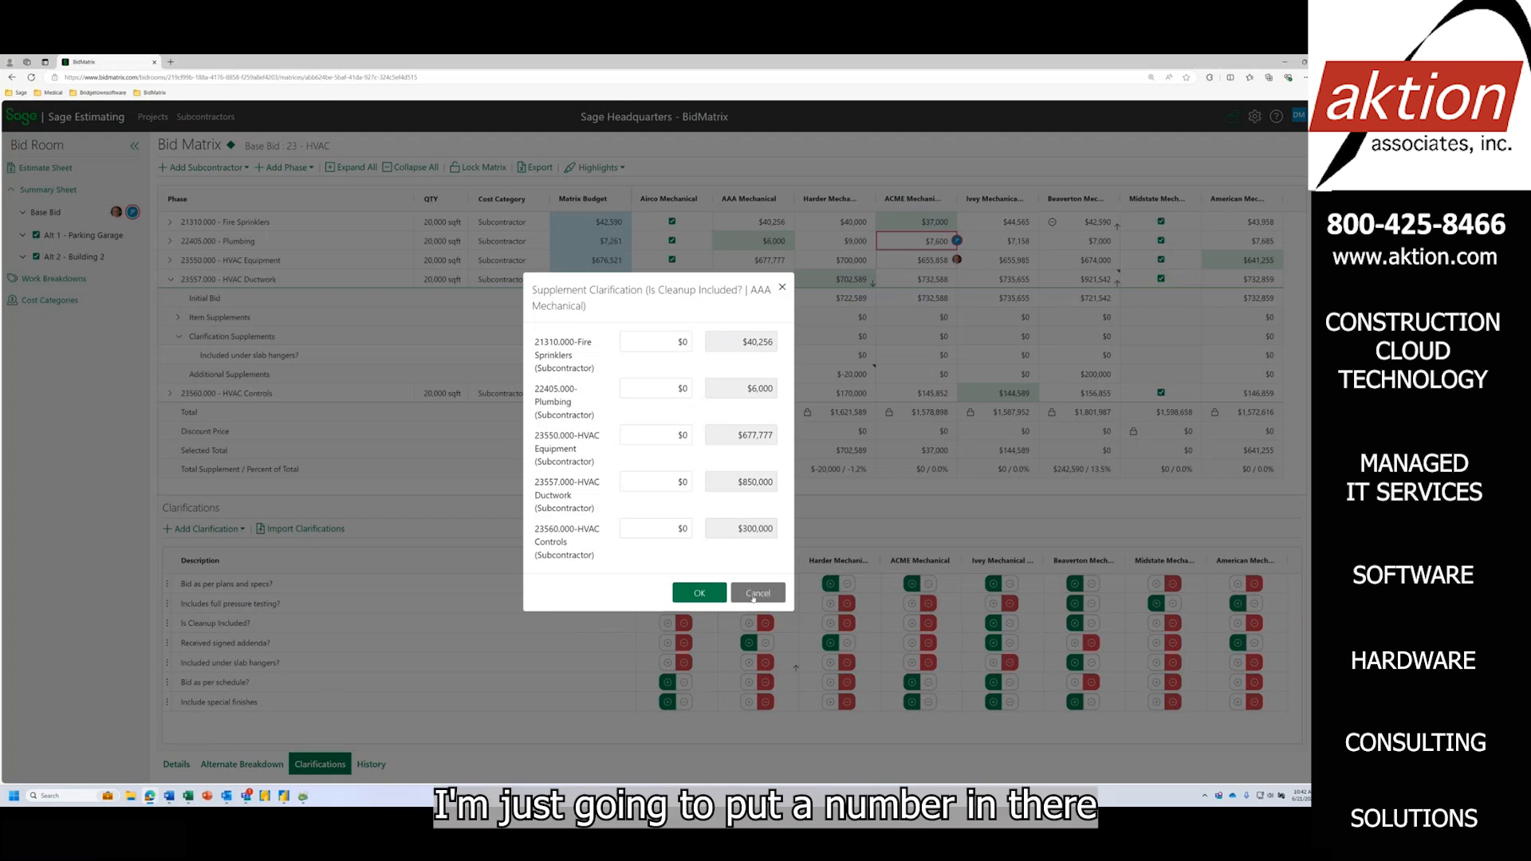
pyautogui.click(753, 595)
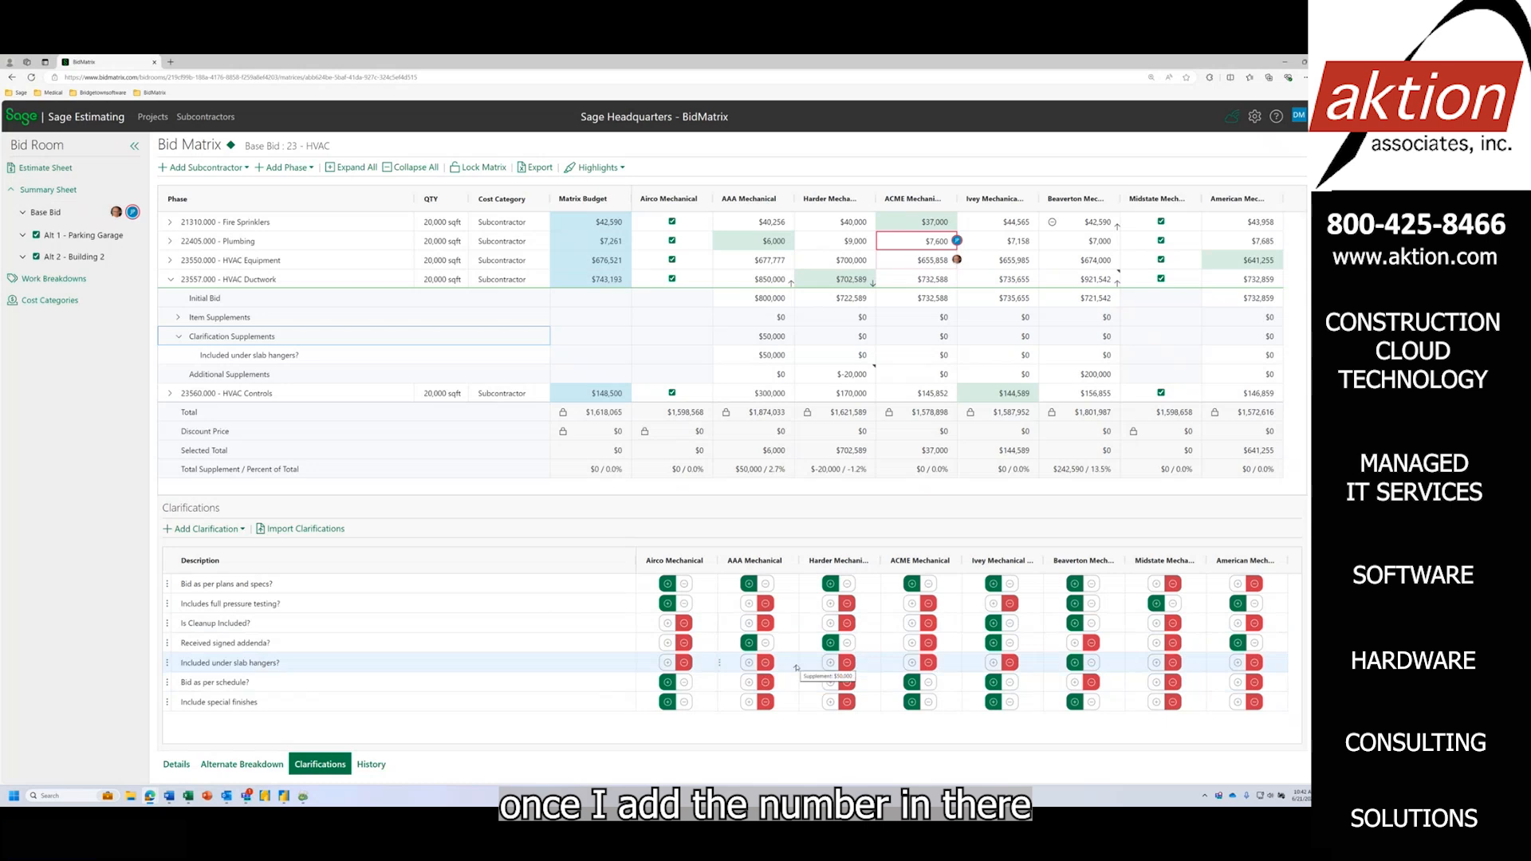
# Mark under slab hangers as included for AAA Mechanical.
pyautogui.click(748, 663)
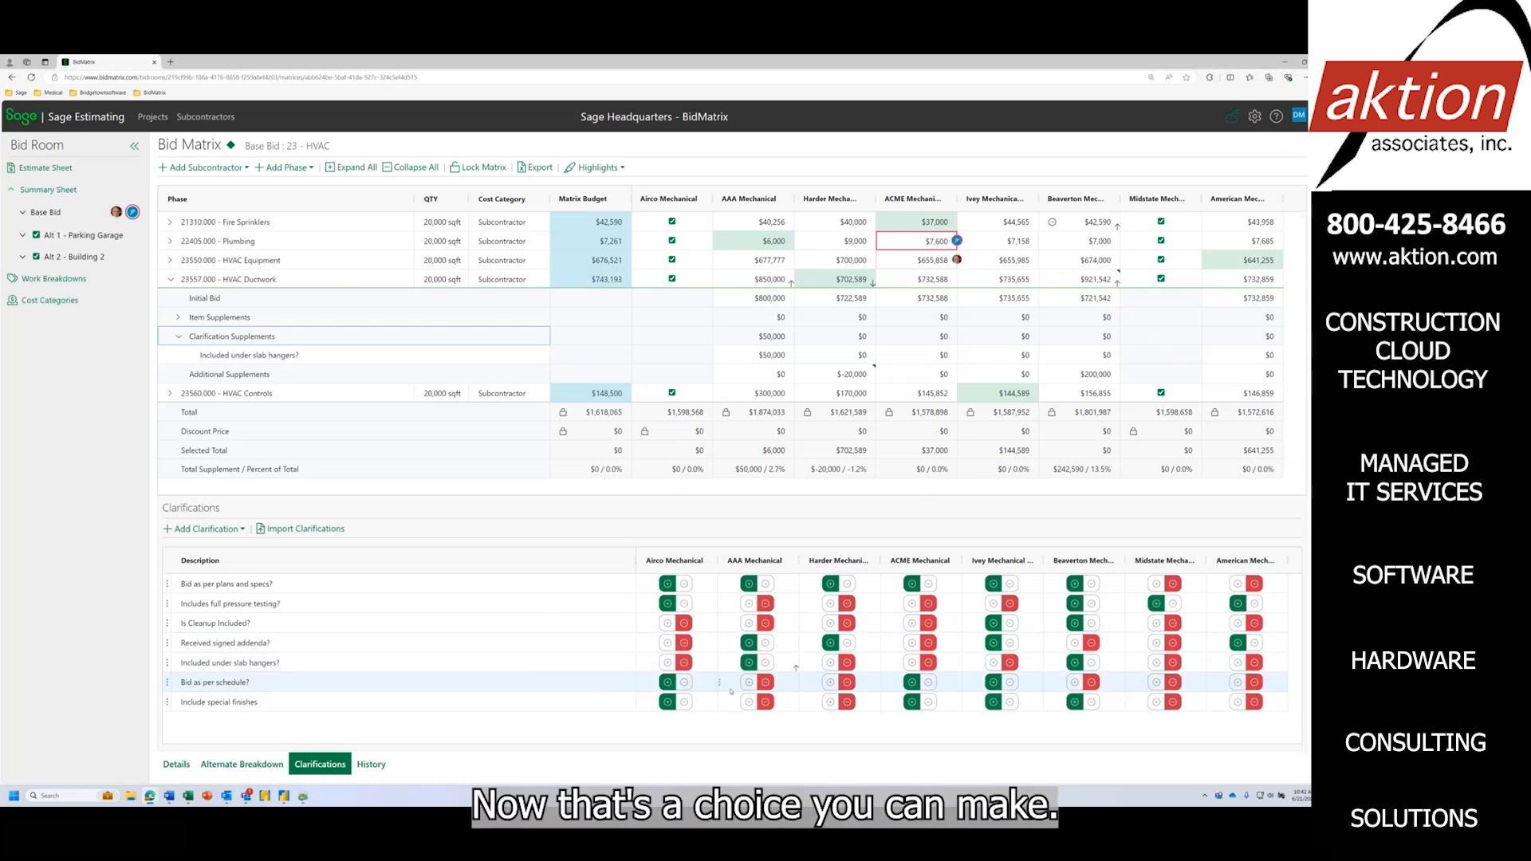
pyautogui.click(765, 663)
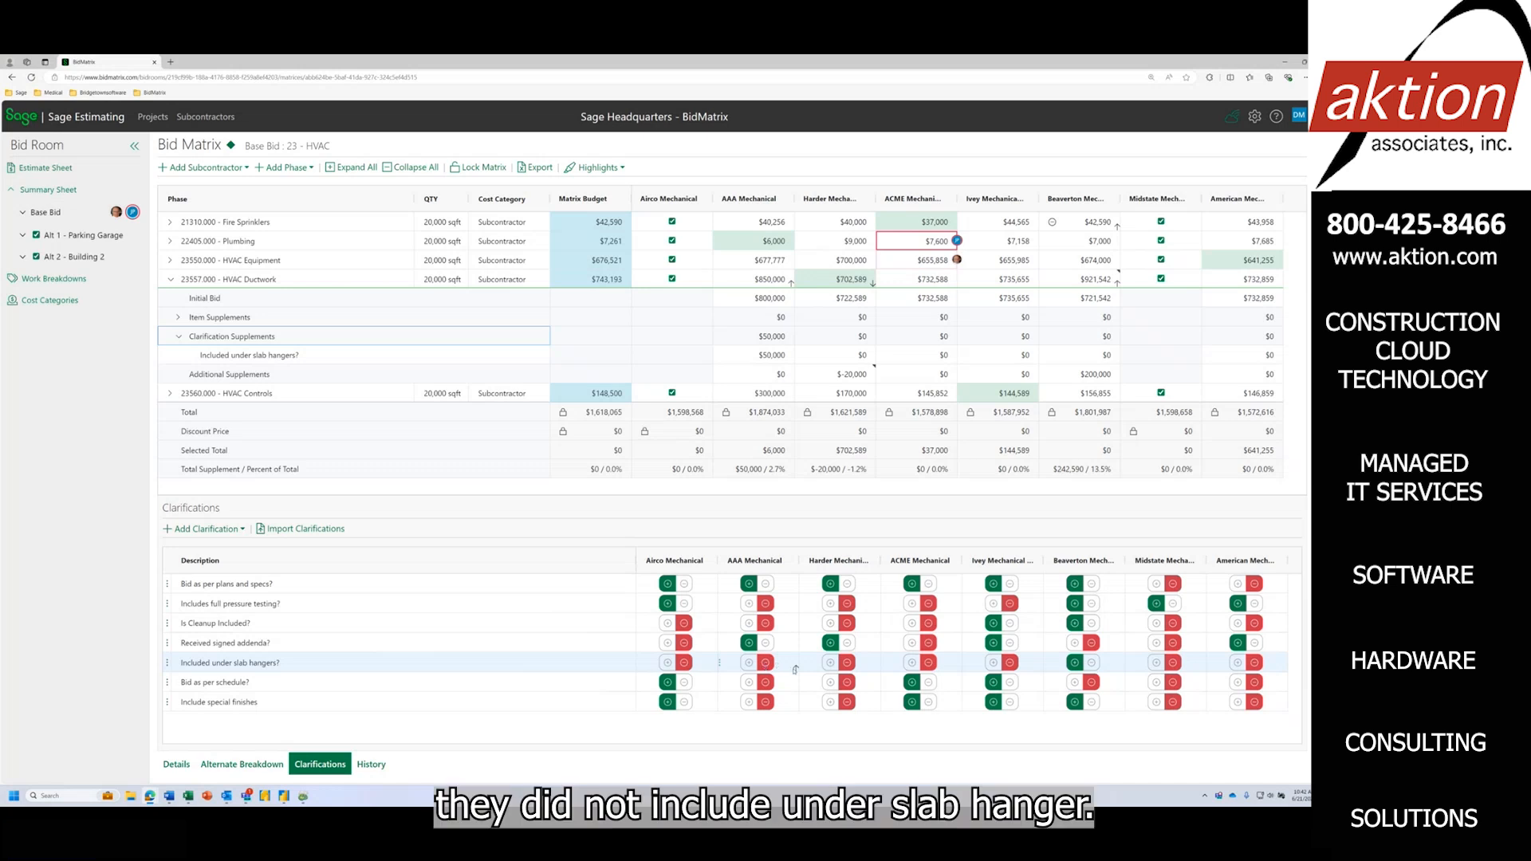
pyautogui.click(750, 663)
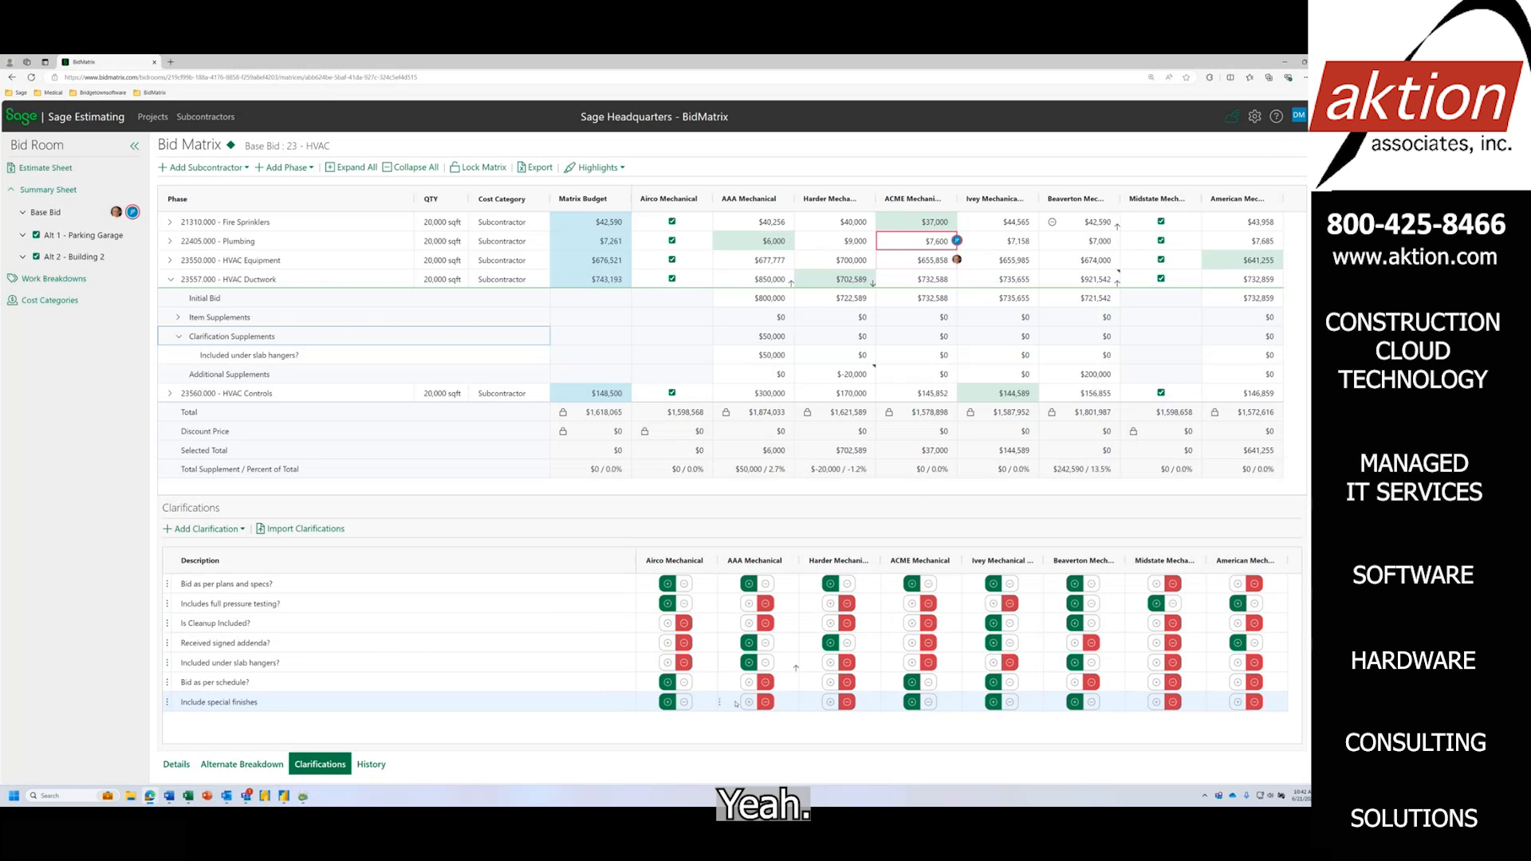
# Add the note "Added $ For missing scope" to AAA Mechanical's under slab hangers clarification.
pyautogui.rightClick(786, 665)
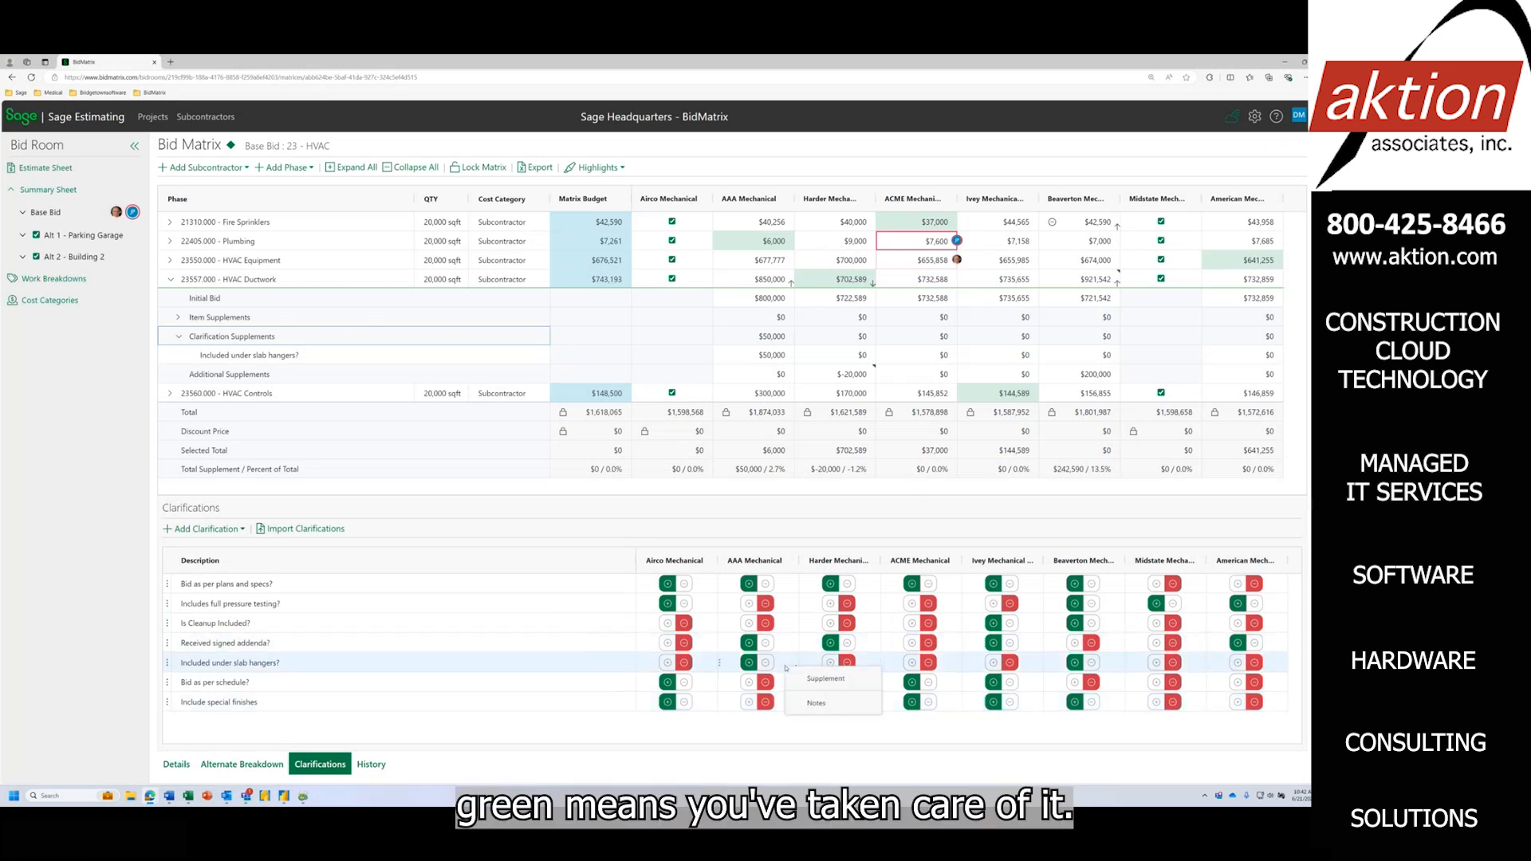
pyautogui.click(816, 703)
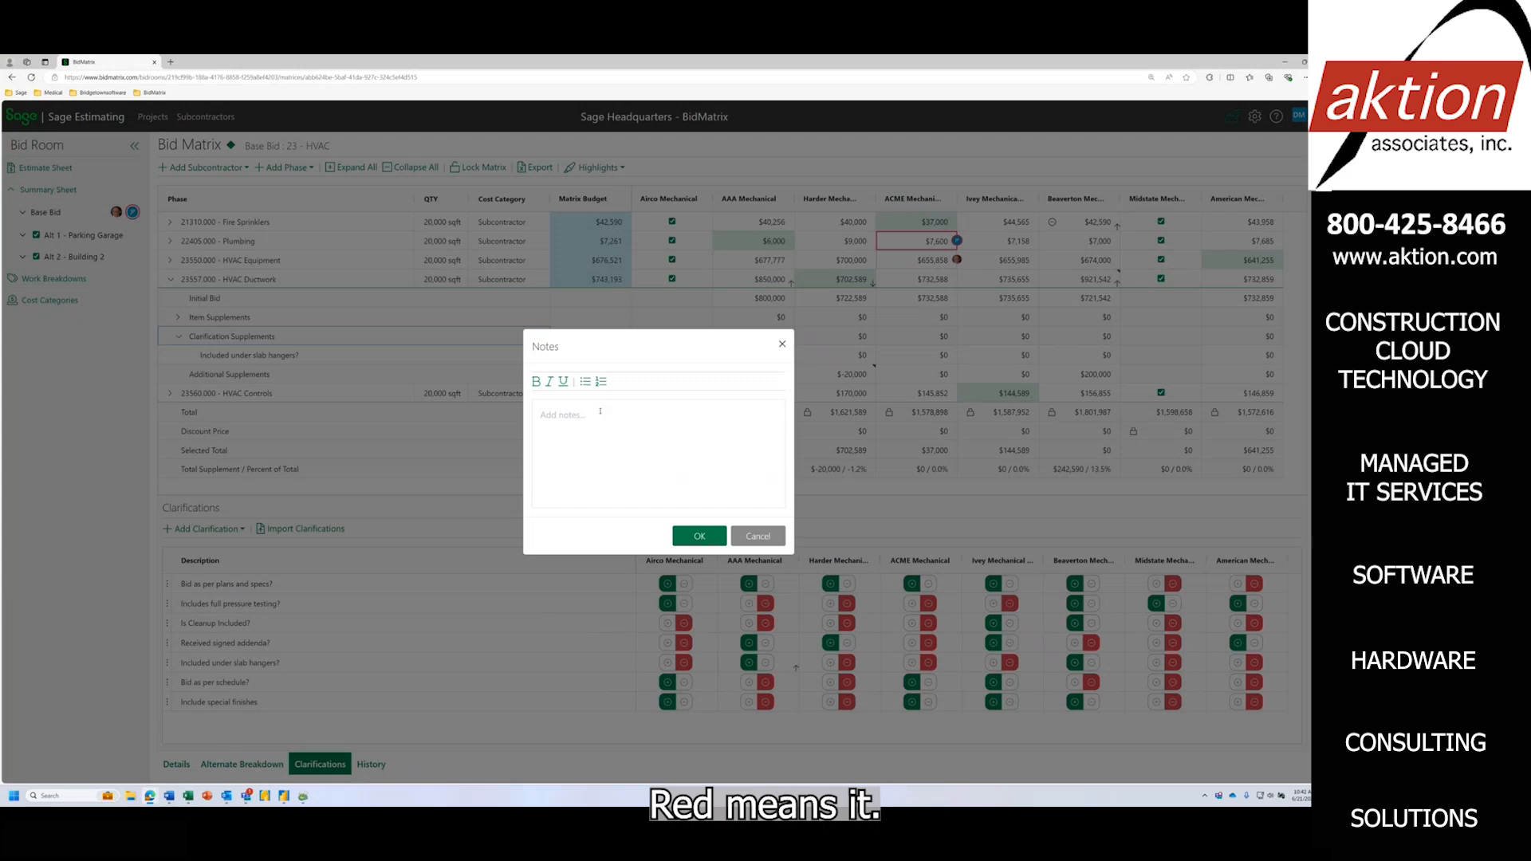
pyautogui.write('Added ')
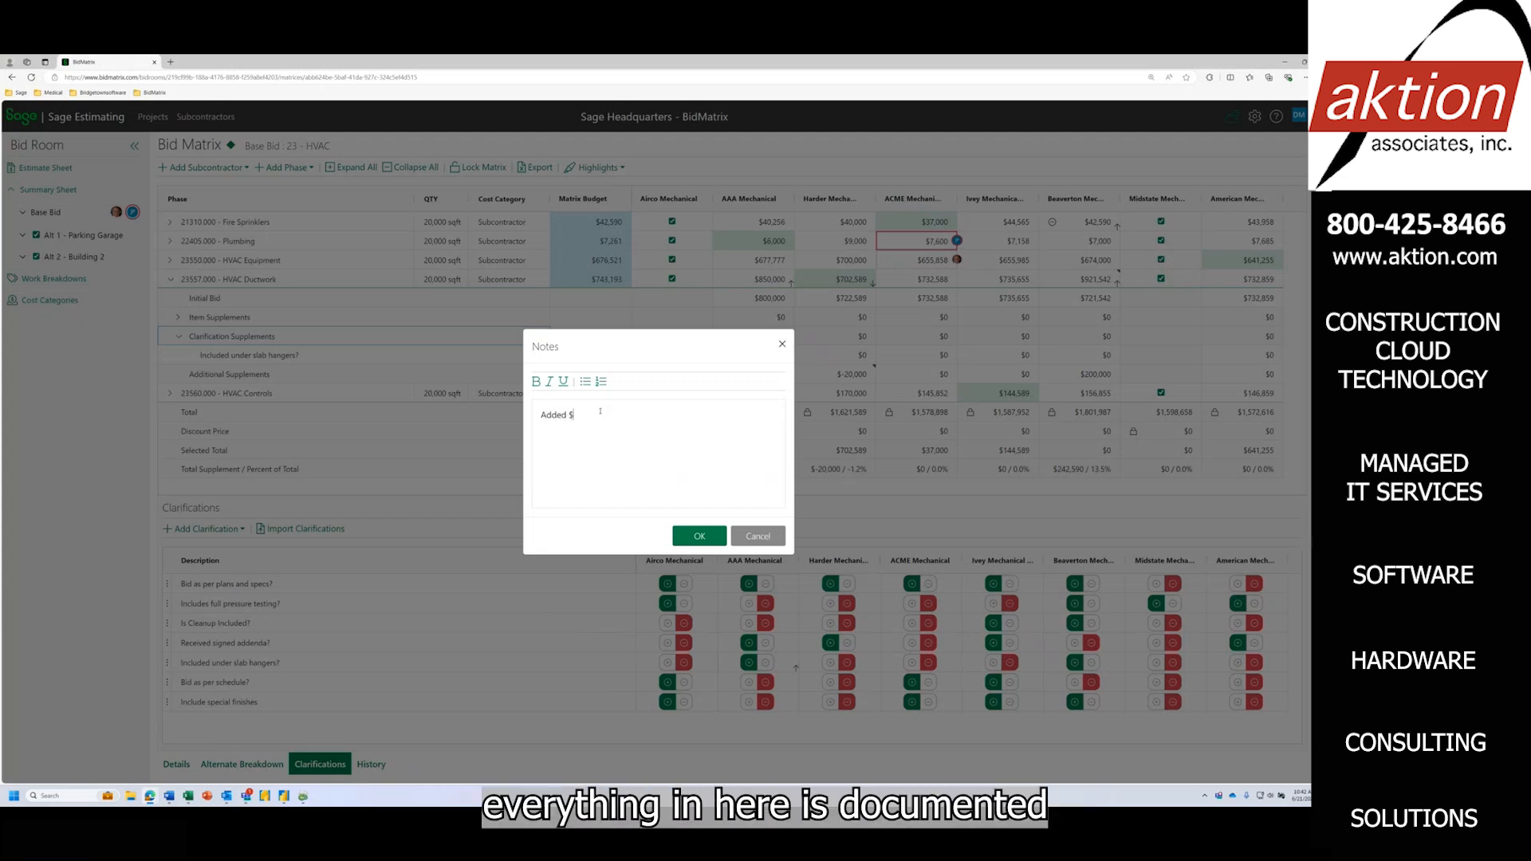
pyautogui.write('$ Fo')
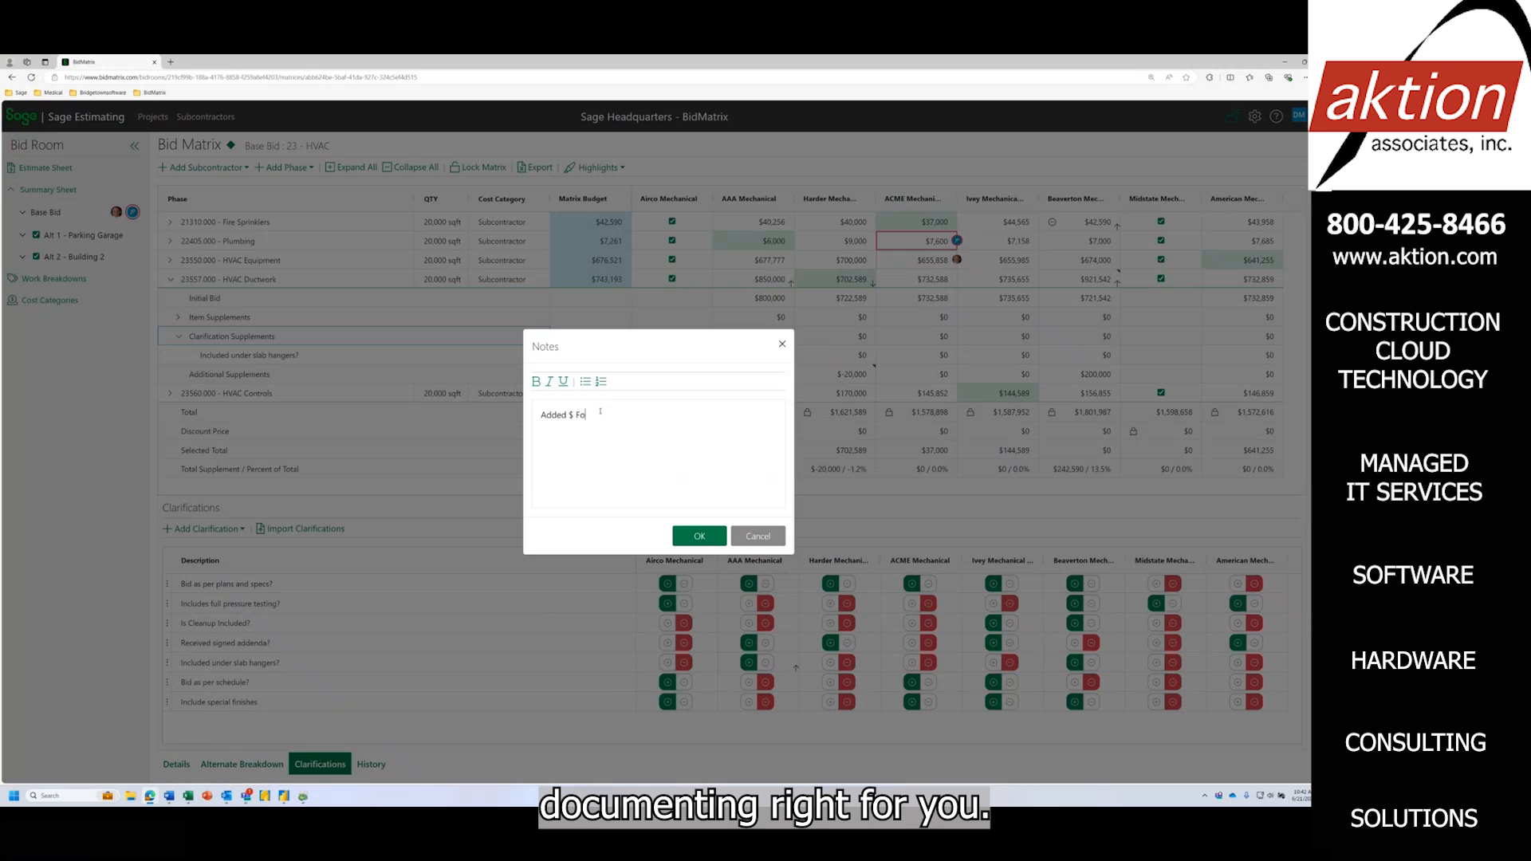
pyautogui.write('r missing s')
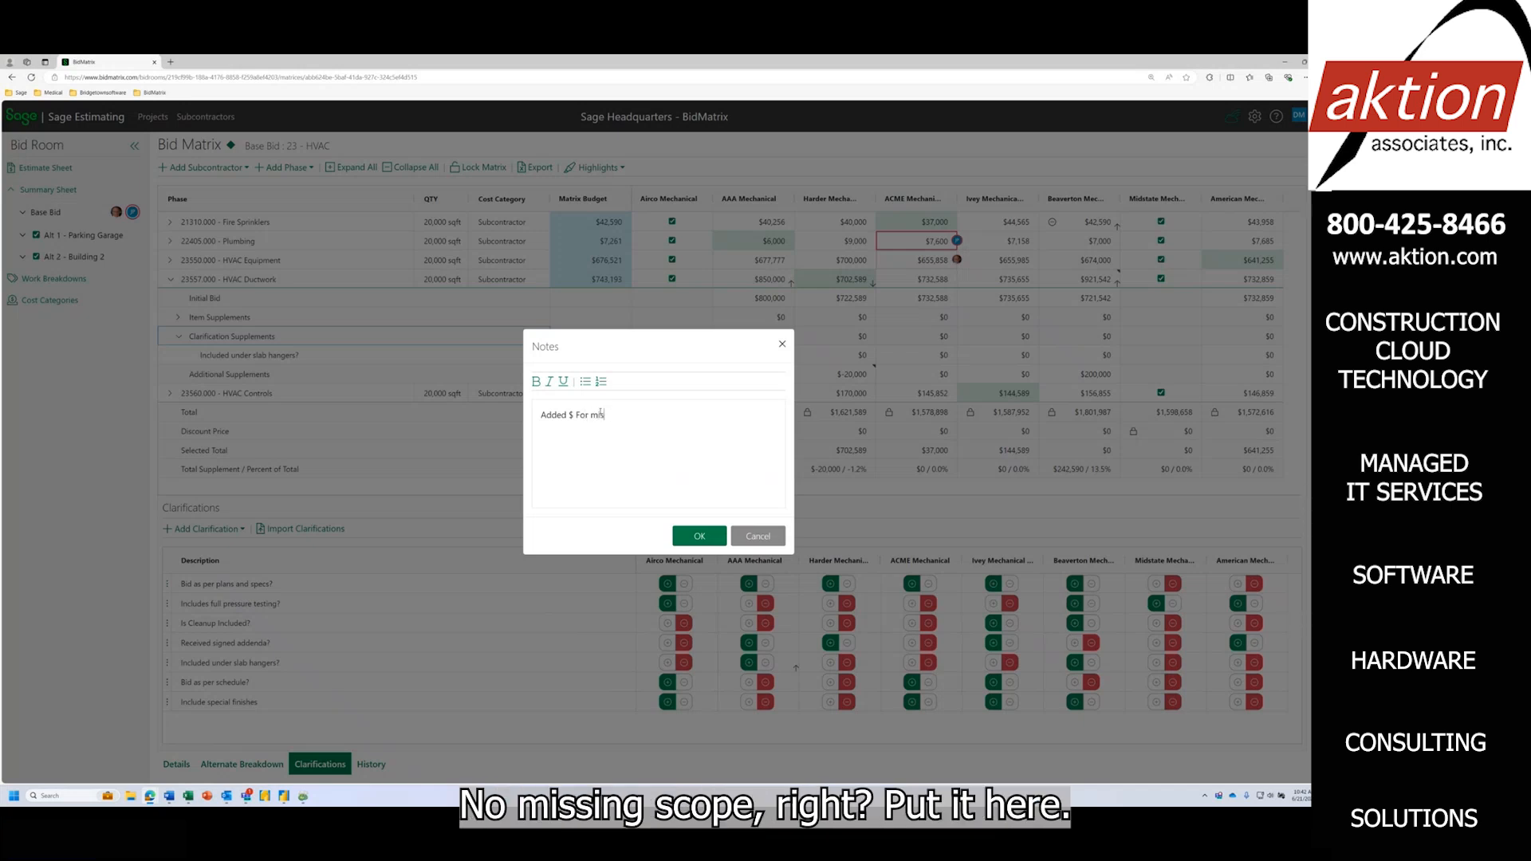
pyautogui.press('BackSpace')
pyautogui.press('BackSpace')
pyautogui.write('scope')
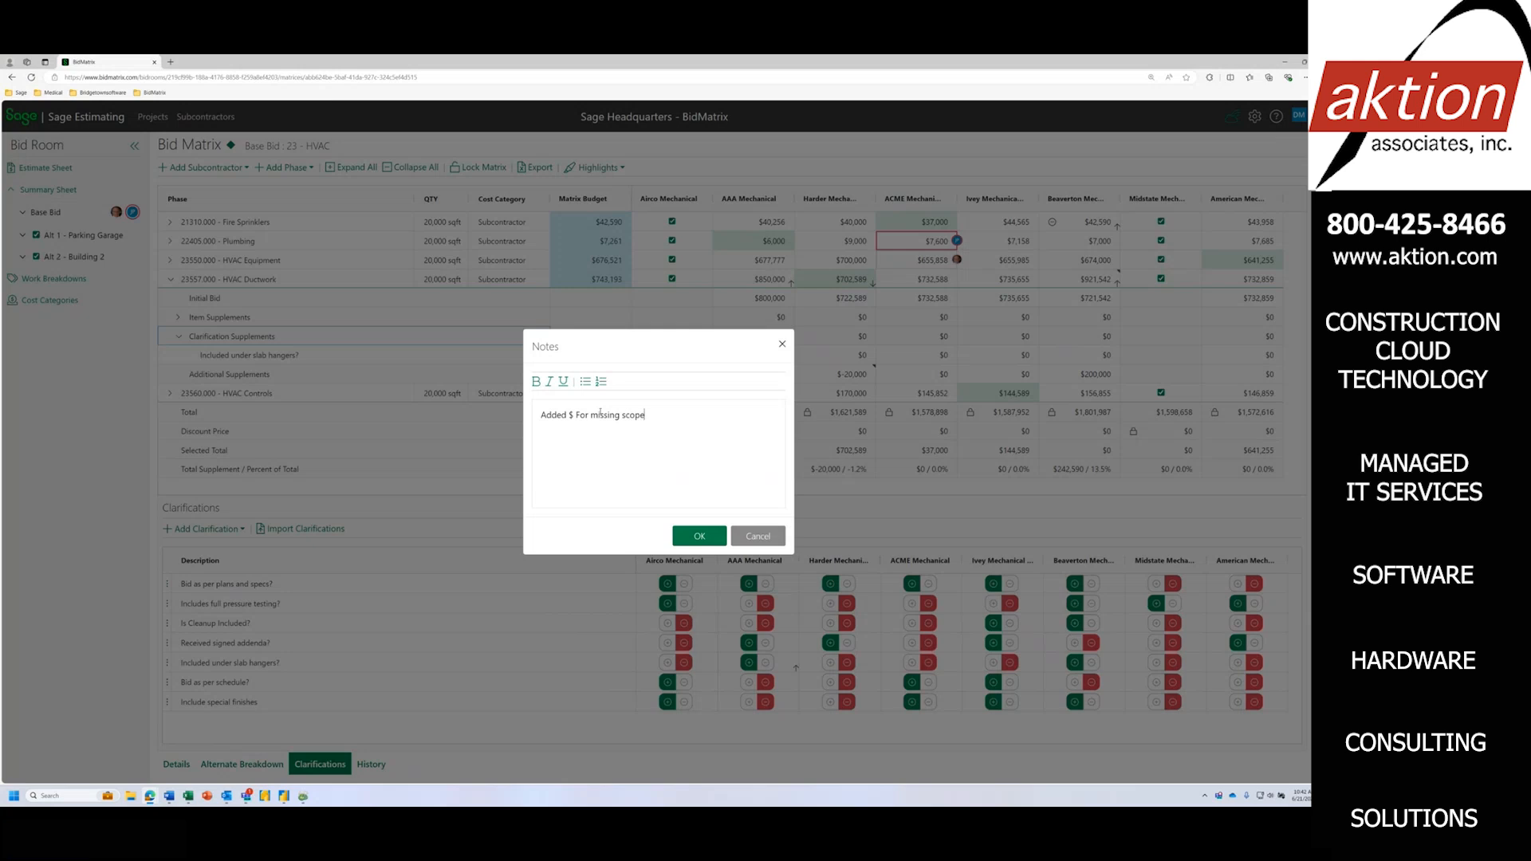
pyautogui.click(714, 534)
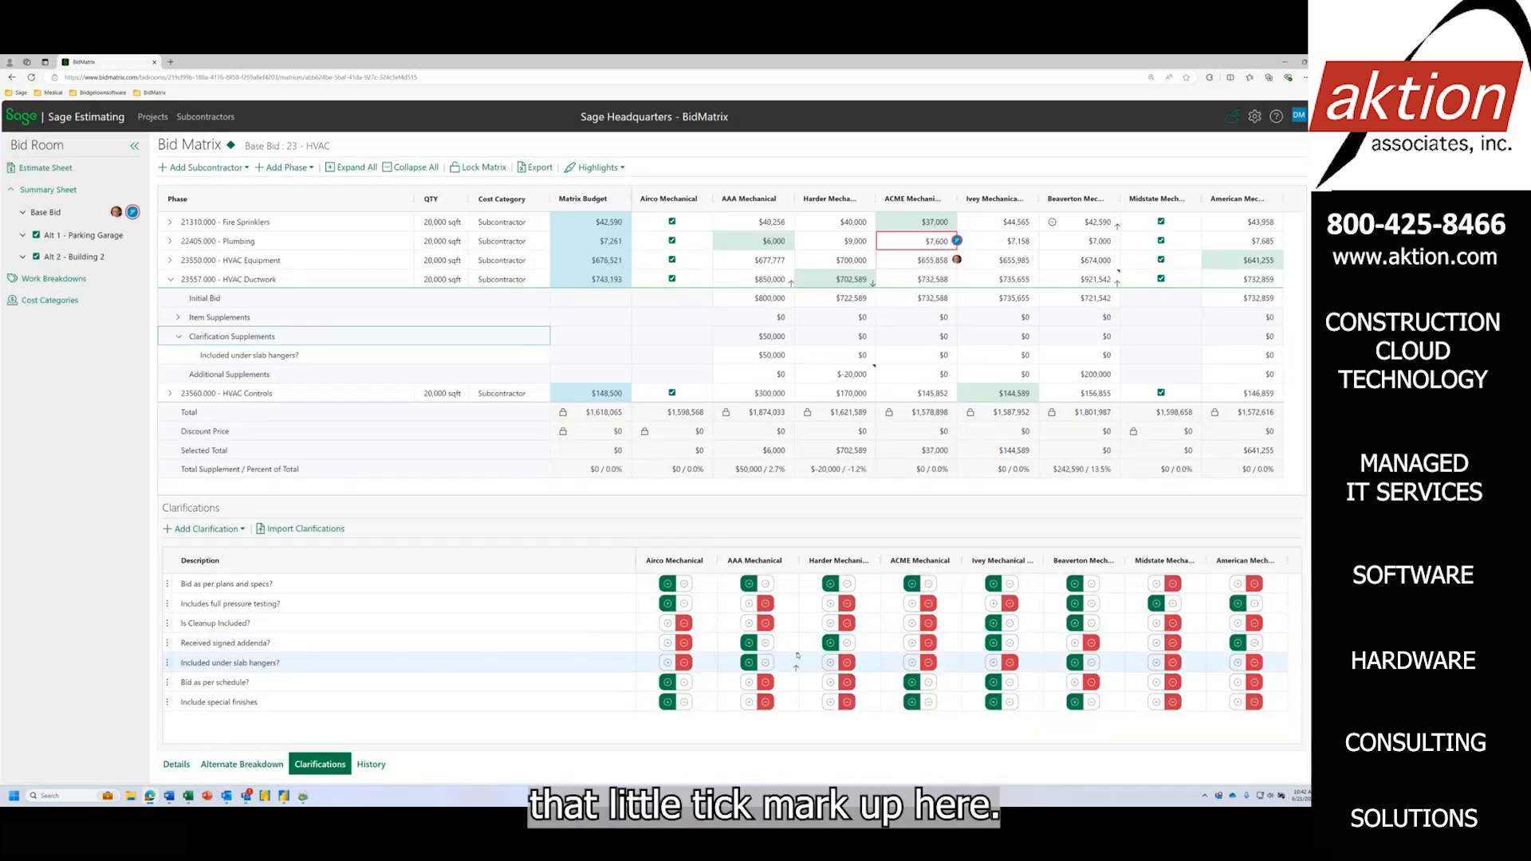
# Review the HVAC Ductwork change history, return to the clarifications and collapse the phase's details.
pyautogui.moveTo(797, 656)
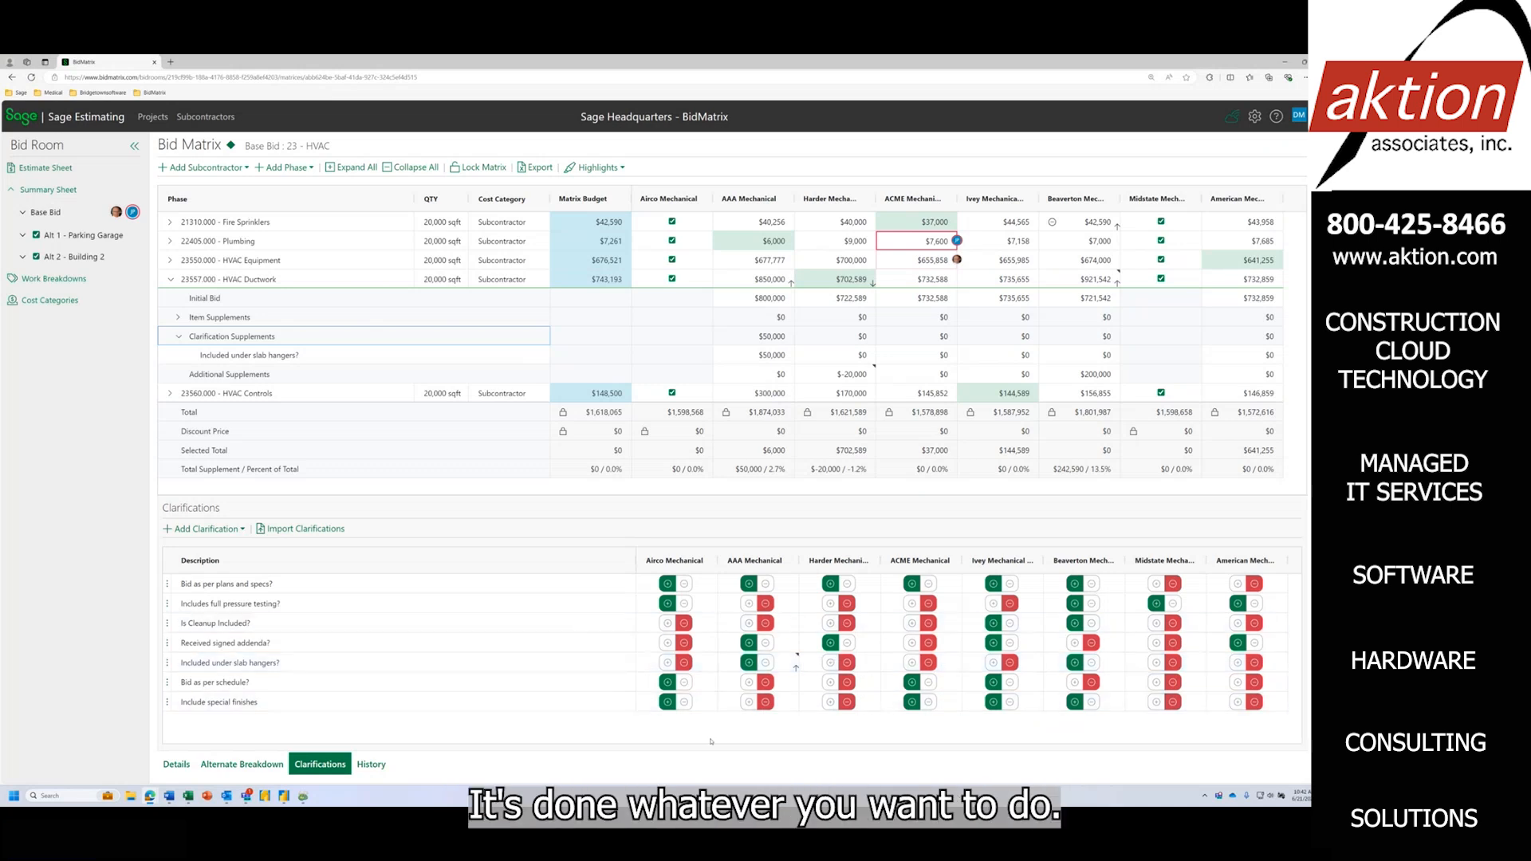
pyautogui.click(371, 765)
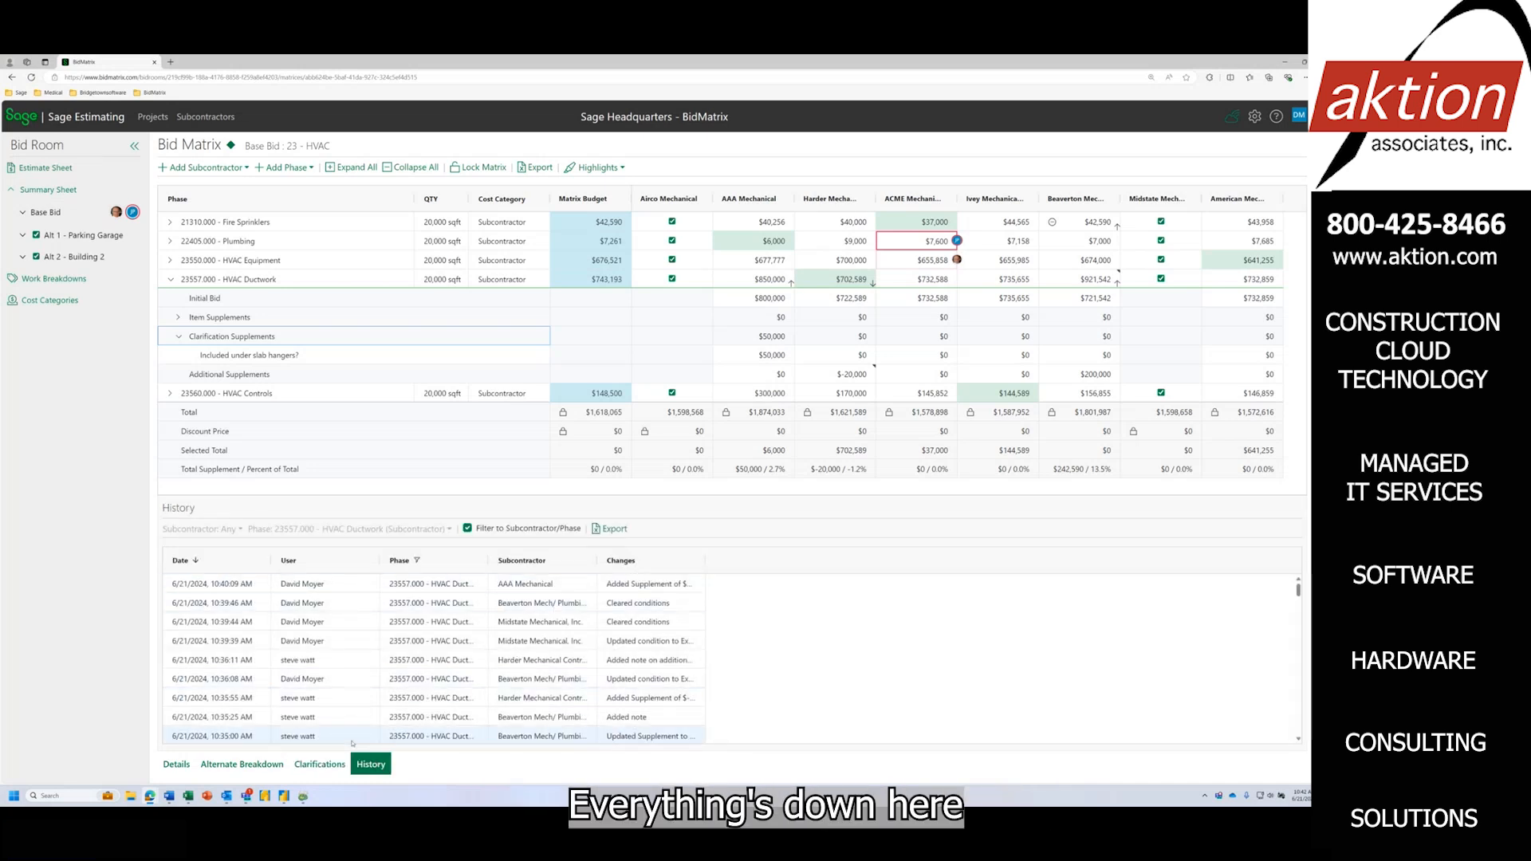
pyautogui.click(319, 765)
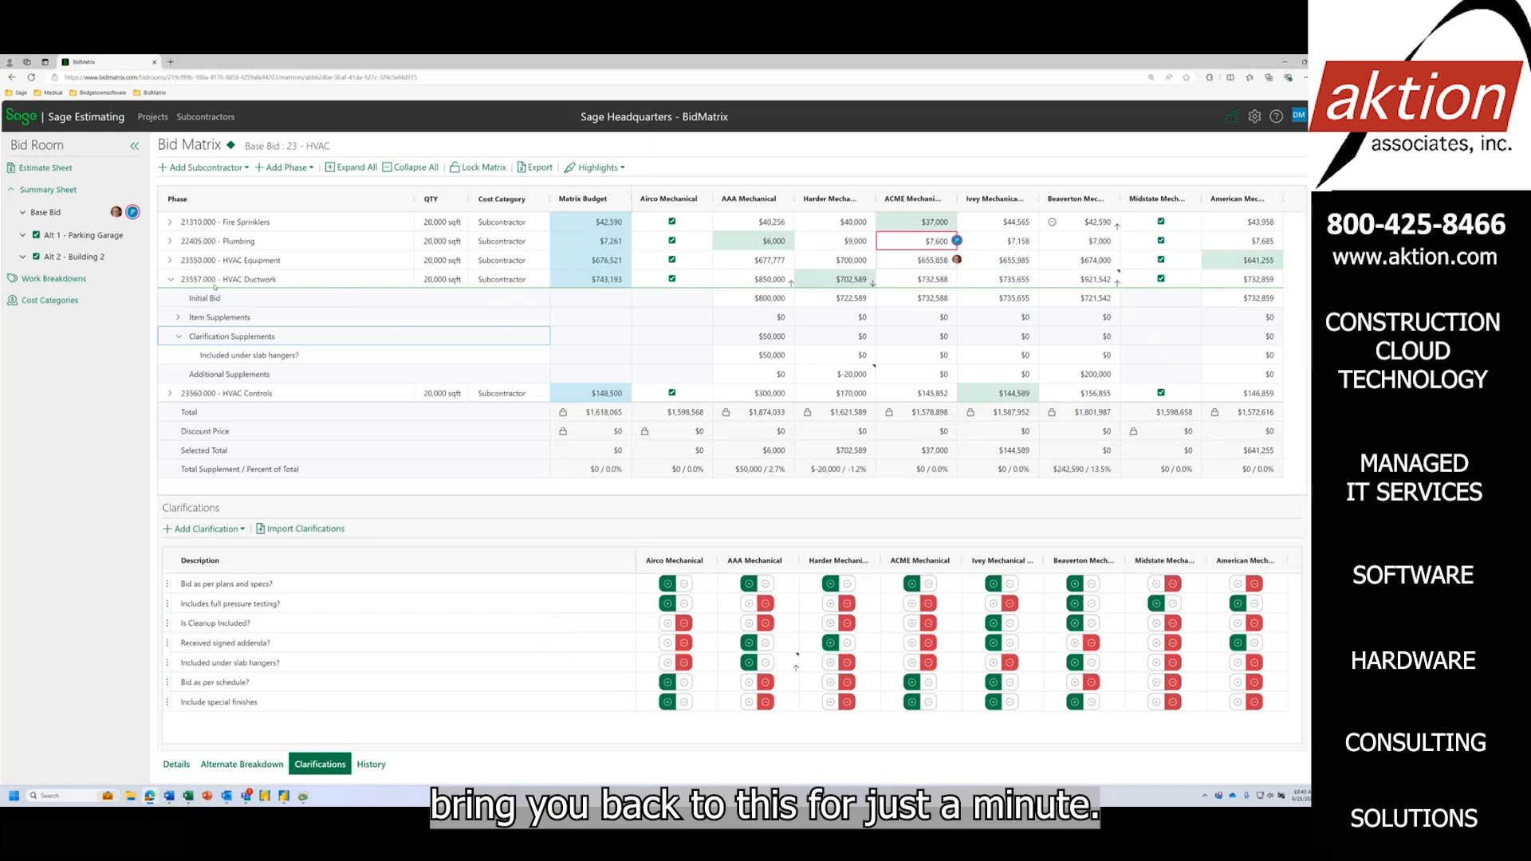
pyautogui.click(171, 280)
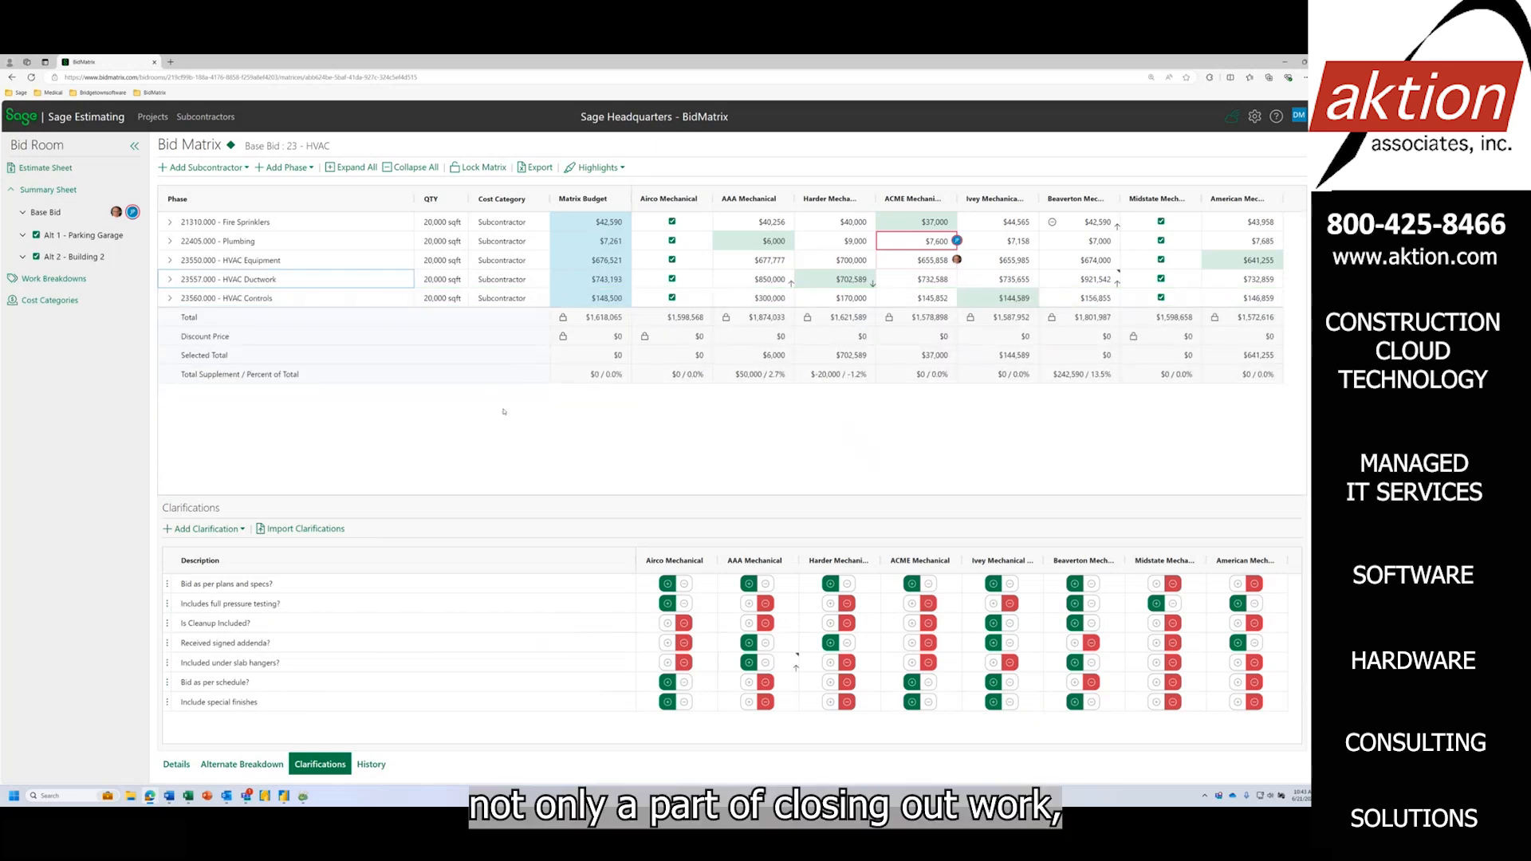
pyautogui.moveTo(573, 495); pyautogui.dragTo(575, 444)
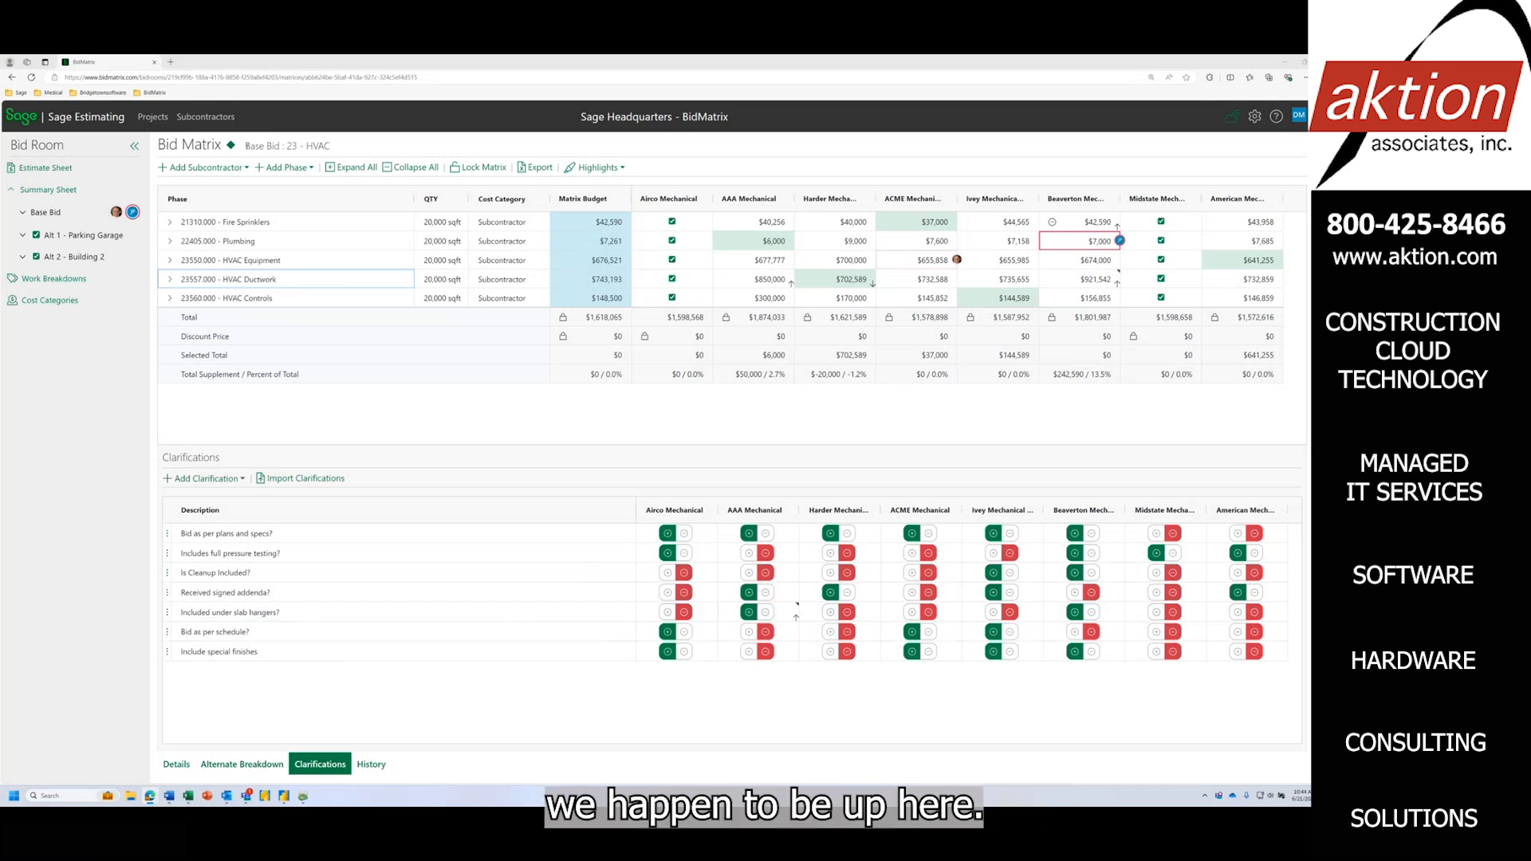
# Show the alternate breakdown for the HVAC bids and sort the subcontractors by total from high to low.
pyautogui.moveTo(245, 146); pyautogui.dragTo(330, 146)
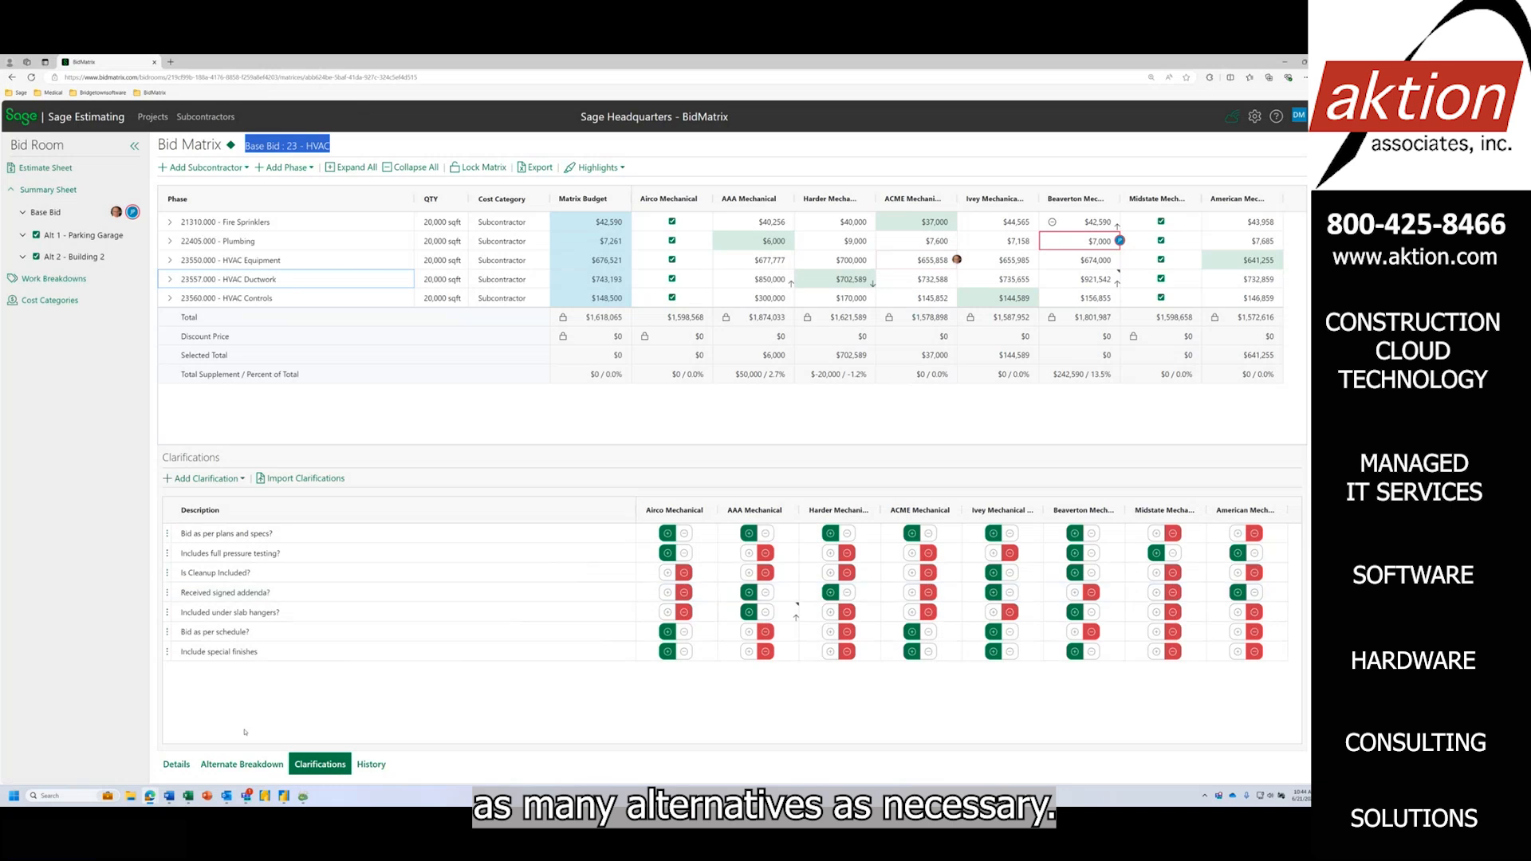
pyautogui.click(248, 766)
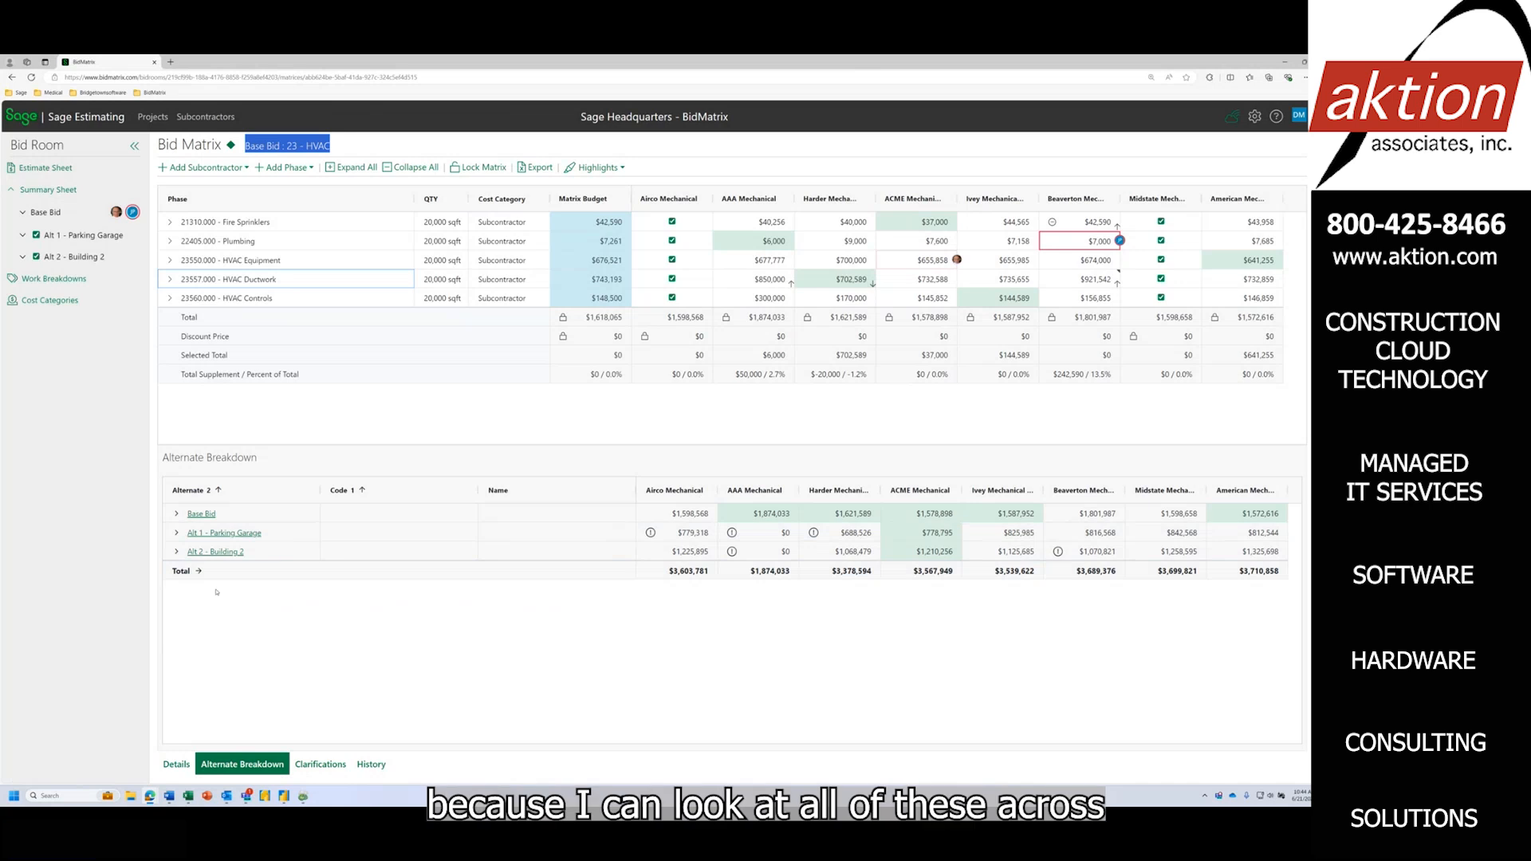
pyautogui.click(184, 572)
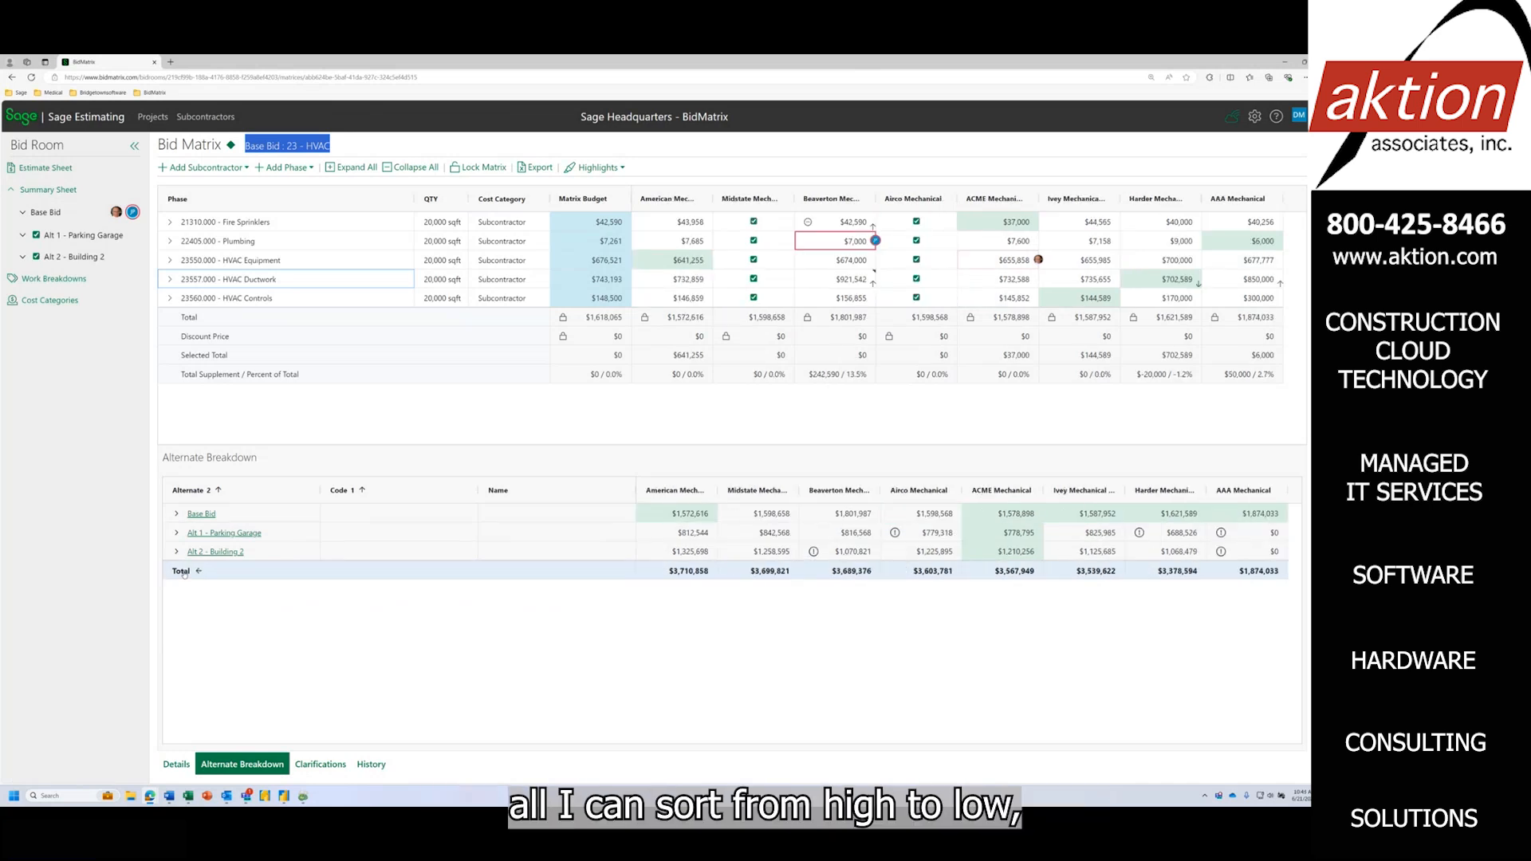
# Sort the subcontractors by total from low to high and inspect the bid warnings and phase details of Alt 1 - Parking Garage.
pyautogui.click(183, 572)
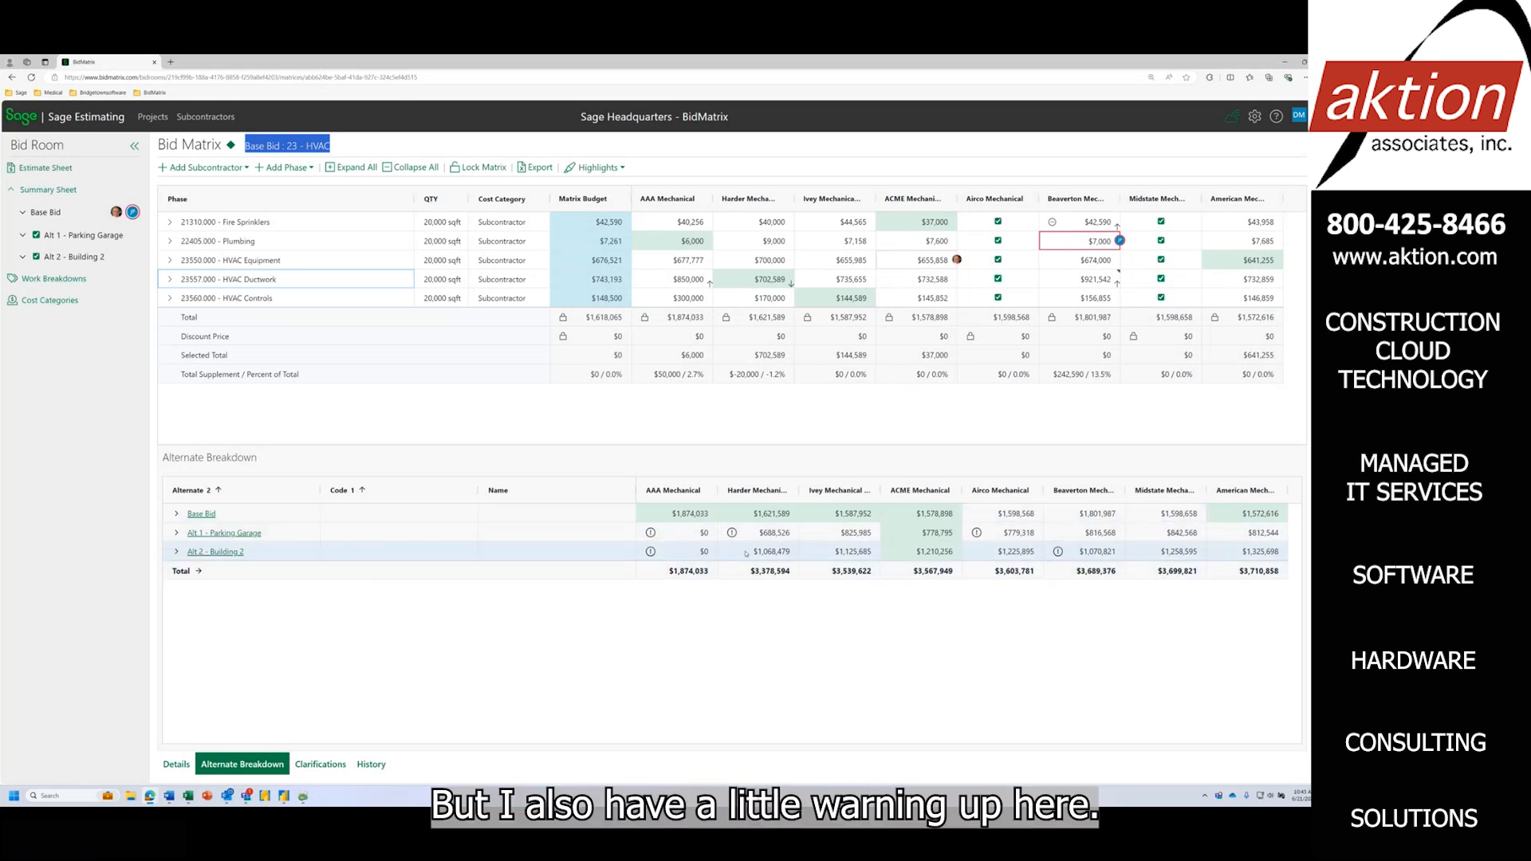
pyautogui.moveTo(734, 535)
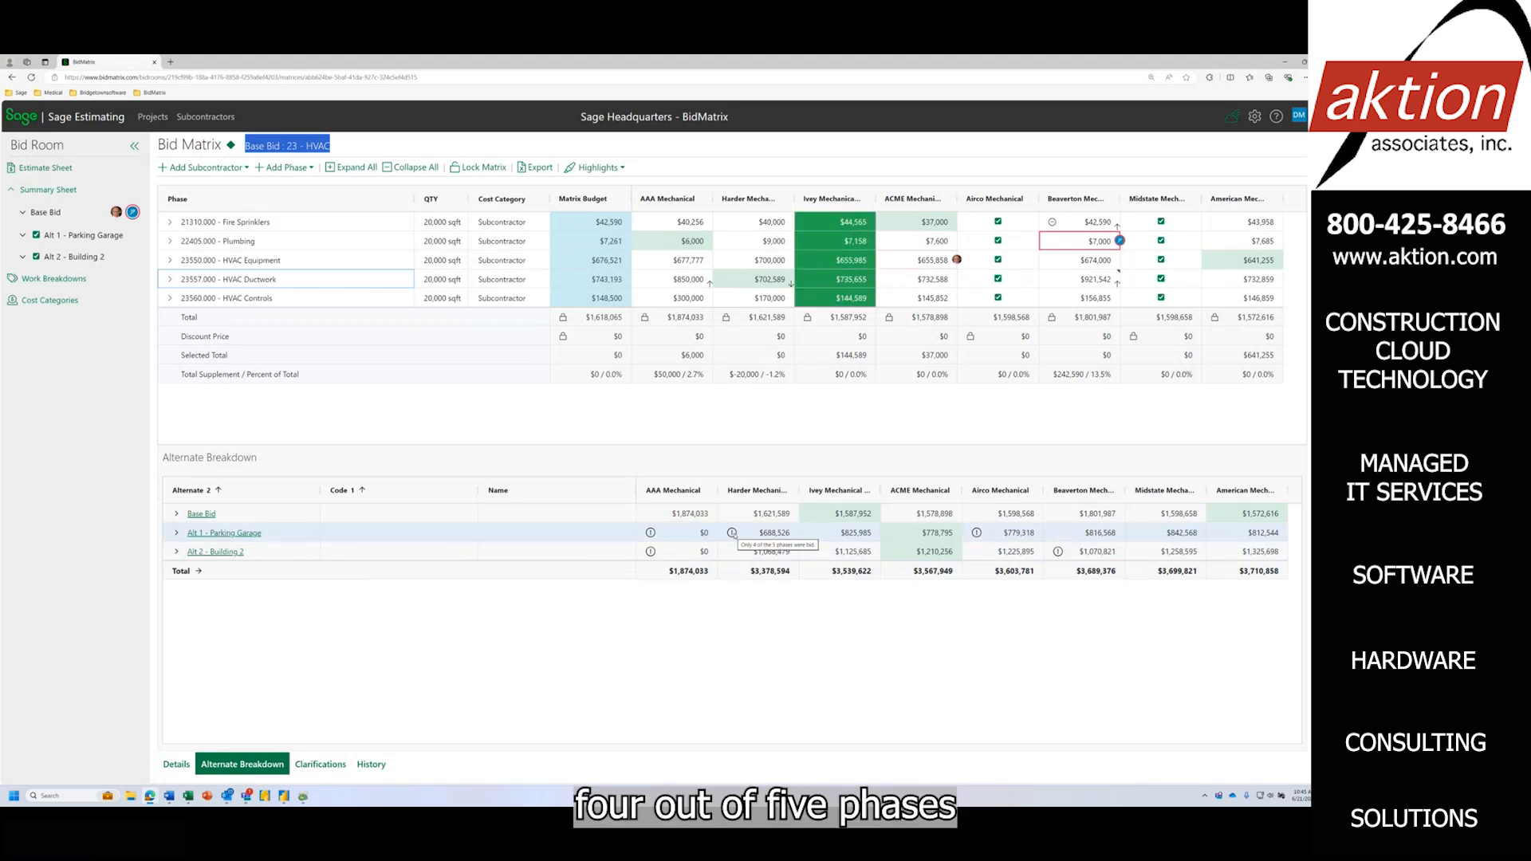
pyautogui.click(177, 534)
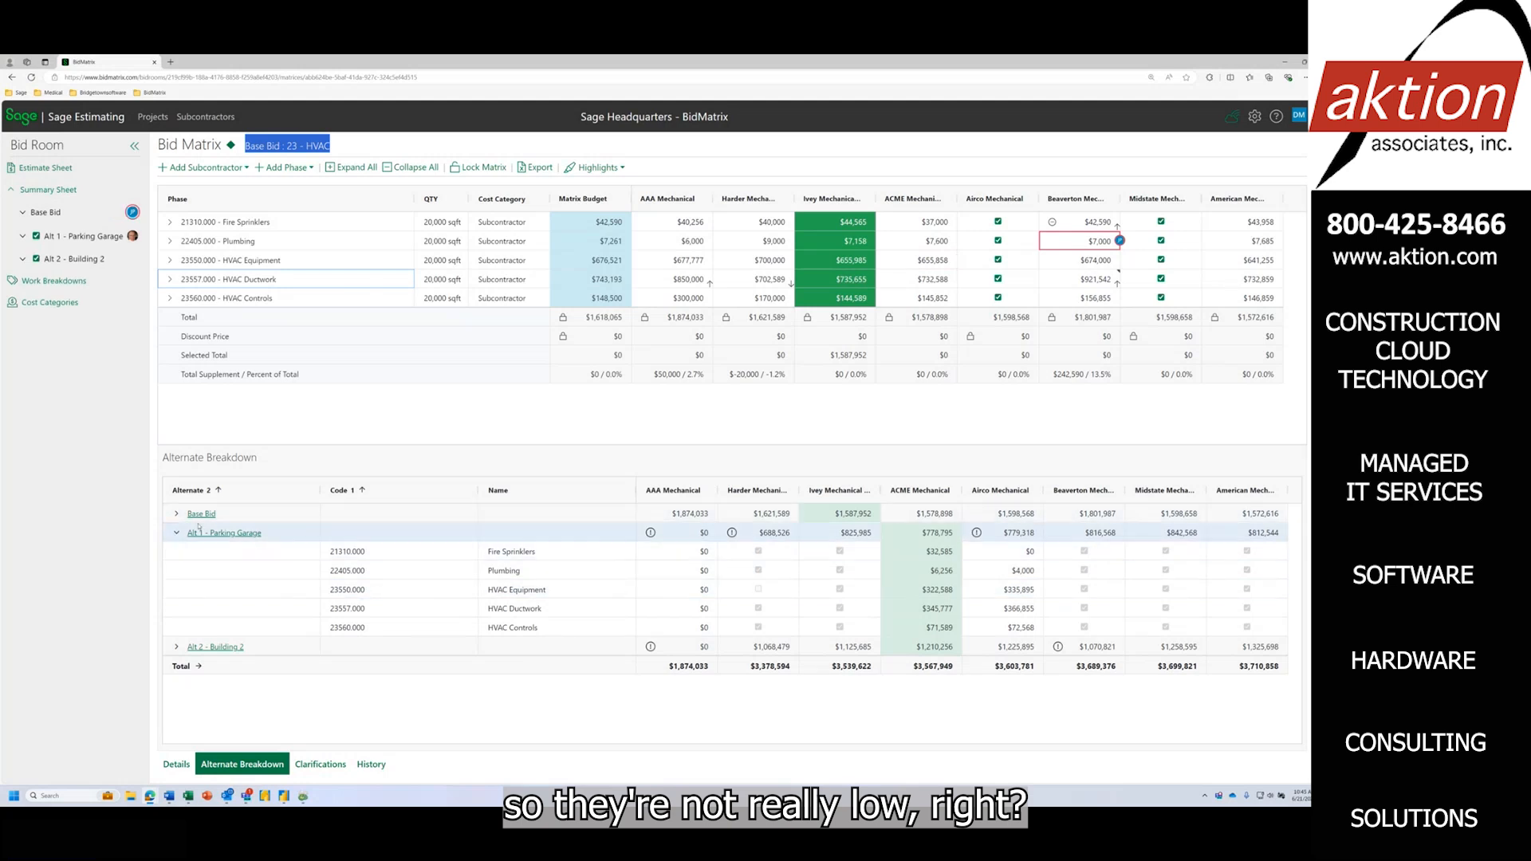
pyautogui.click(175, 534)
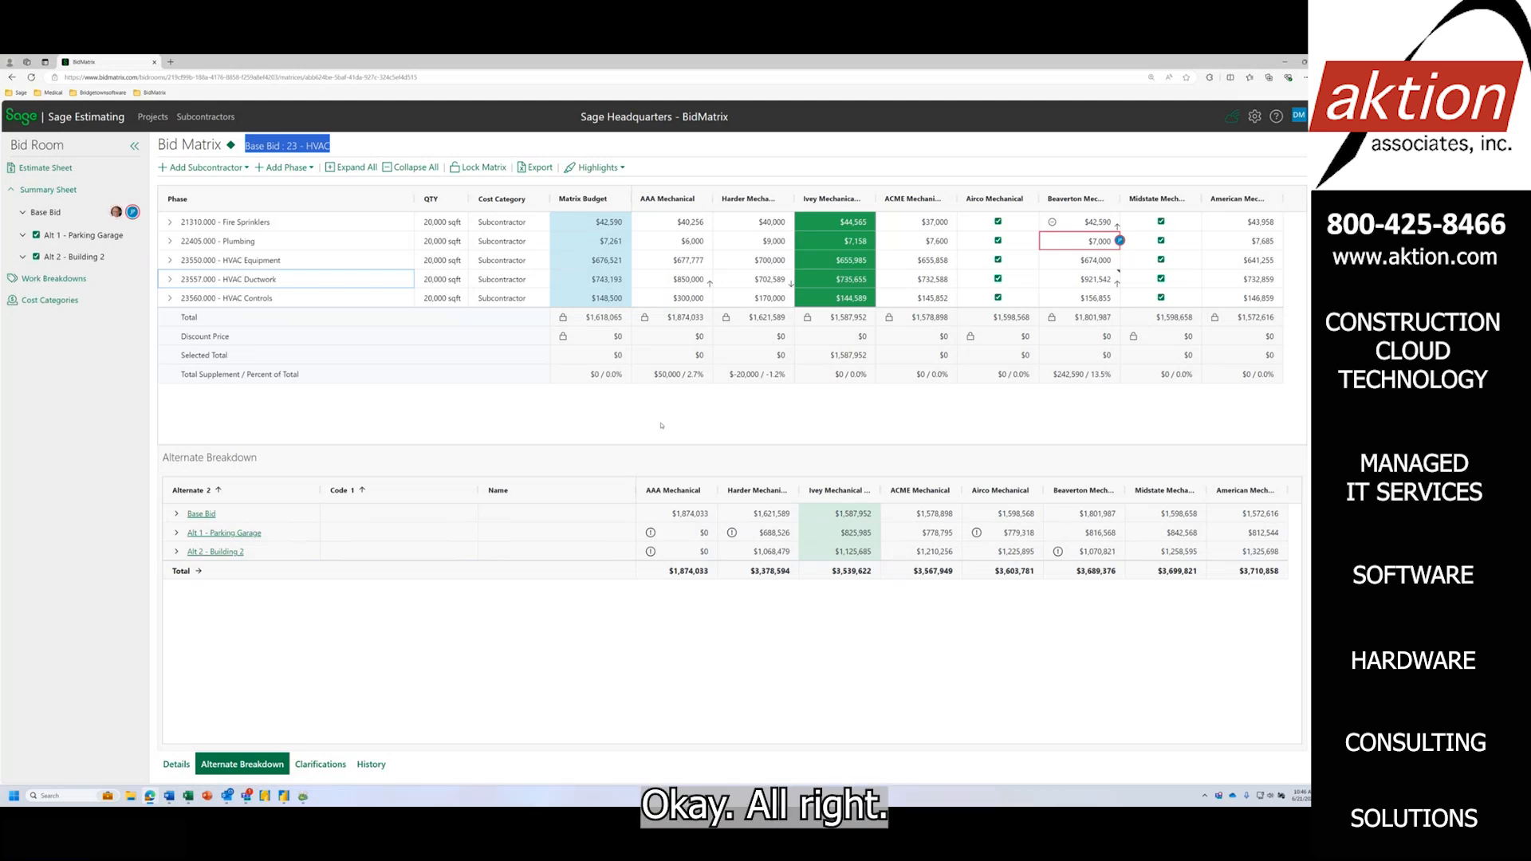
# Check the Require setting for Ivey Mechanical and lock the 23 - HVAC bid package on the summary sheet.
pyautogui.click(834, 201)
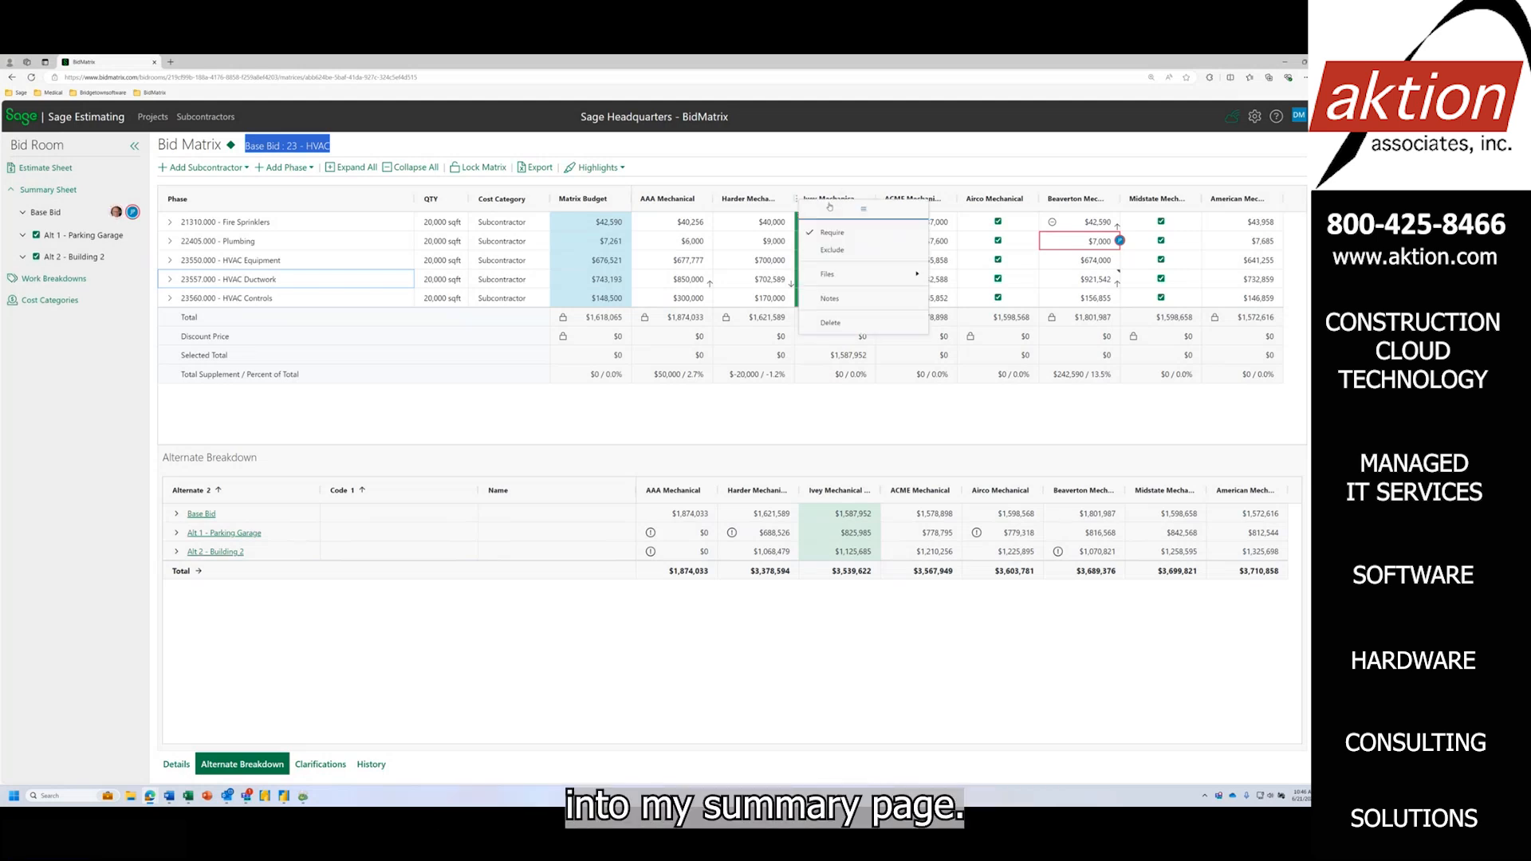
pyautogui.click(48, 190)
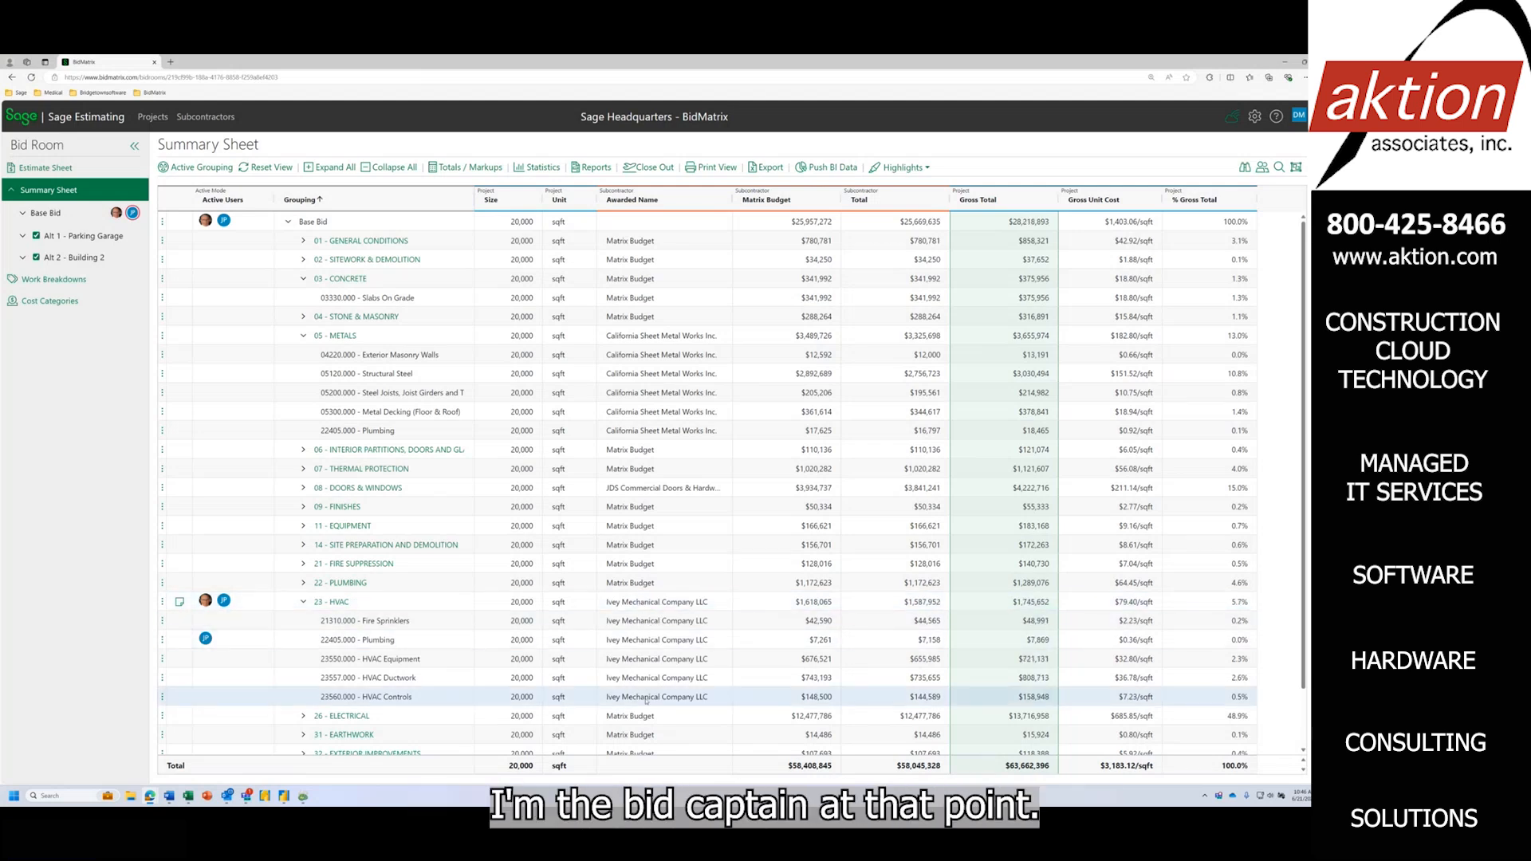
pyautogui.rightClick(339, 603)
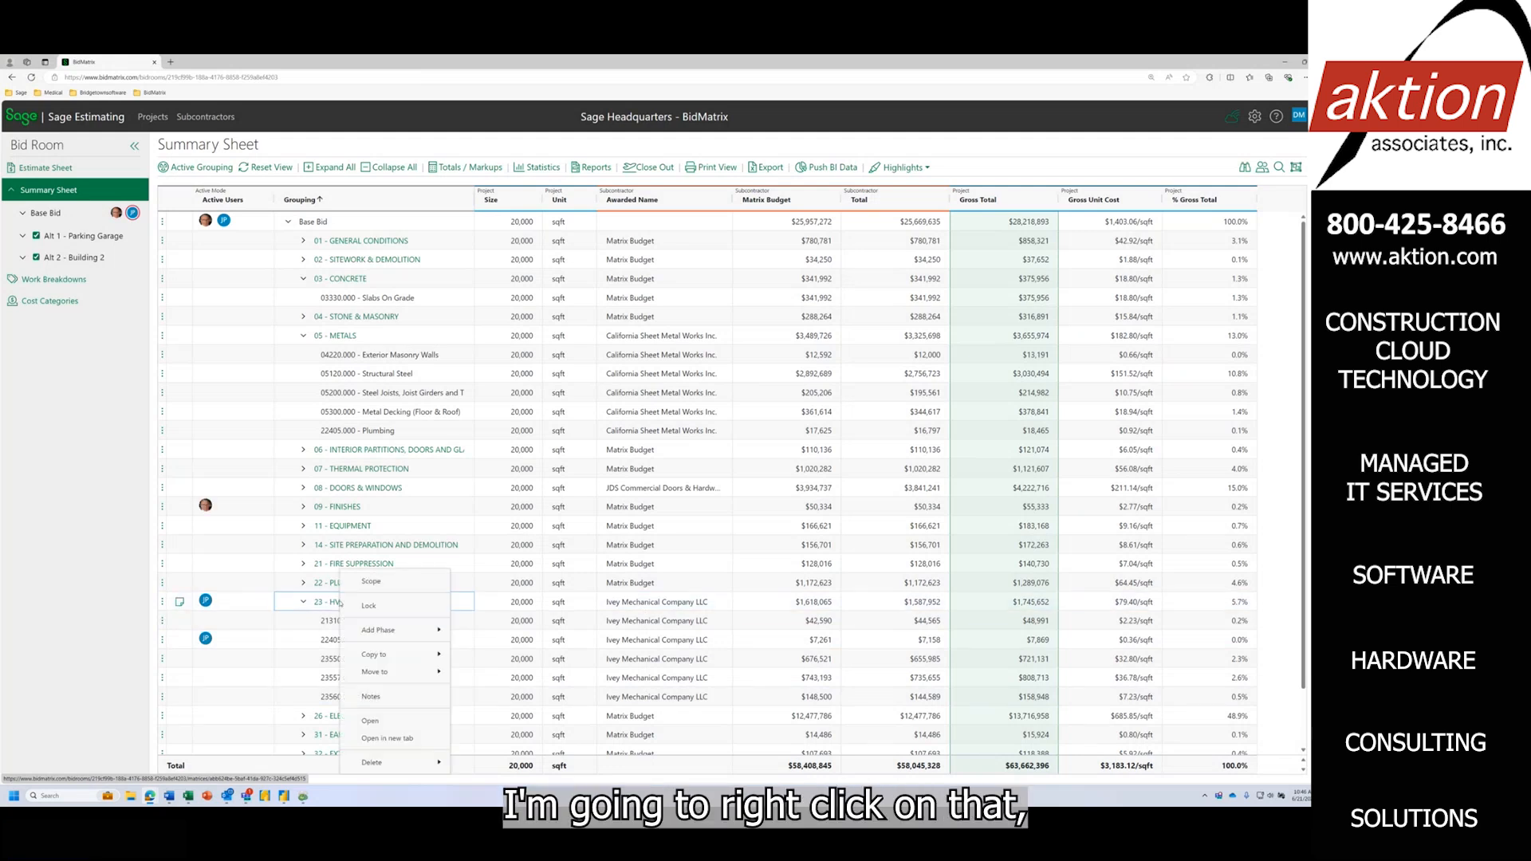
pyautogui.click(364, 606)
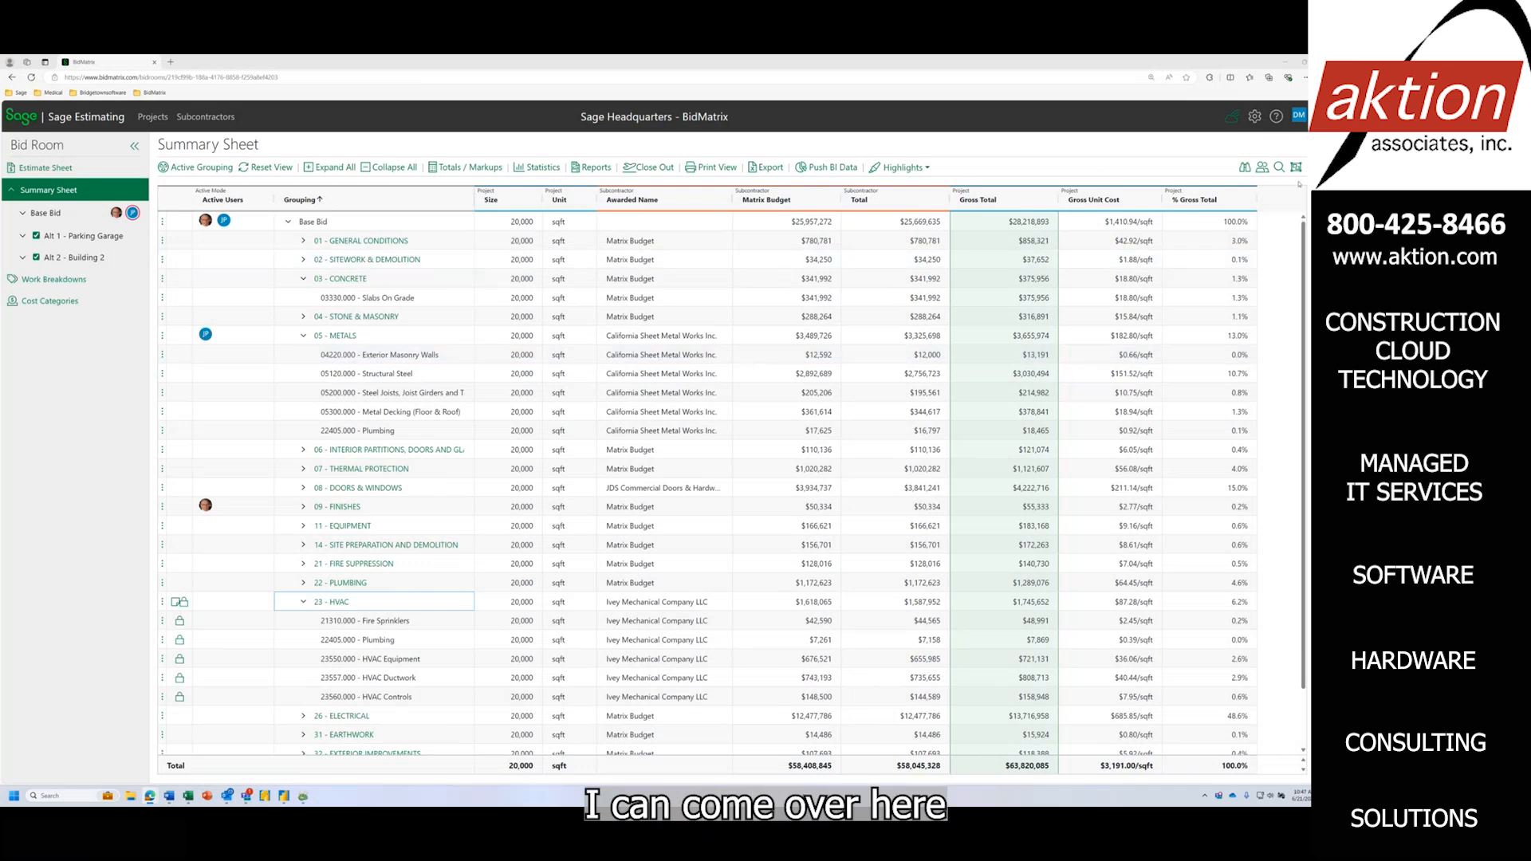
# Group the summary sheet by Location ahead of Alternate and expand Building Costs and Common Areas.
pyautogui.click(1295, 169)
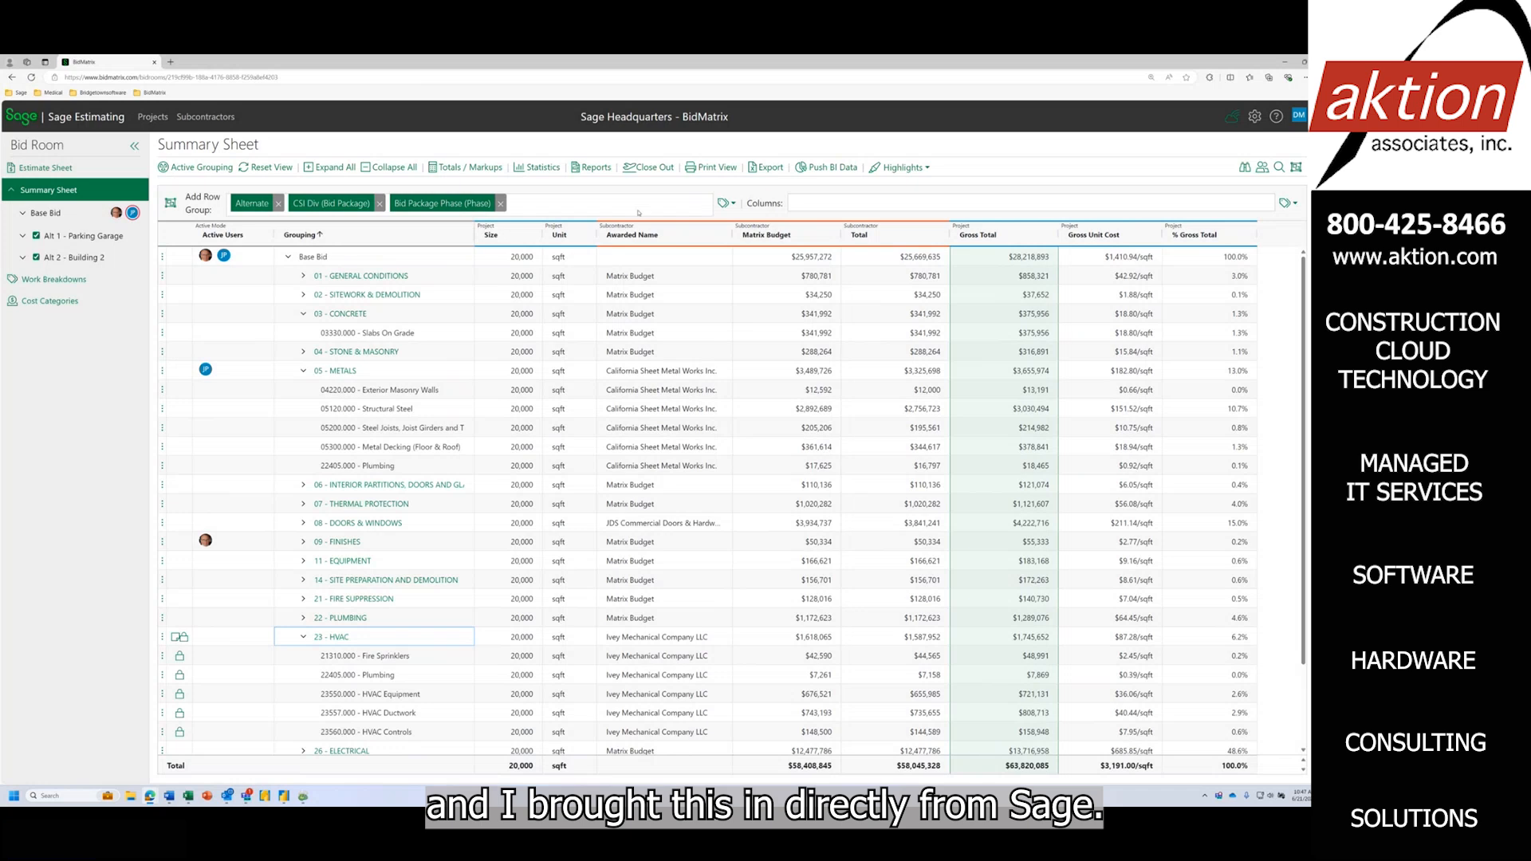
pyautogui.click(729, 205)
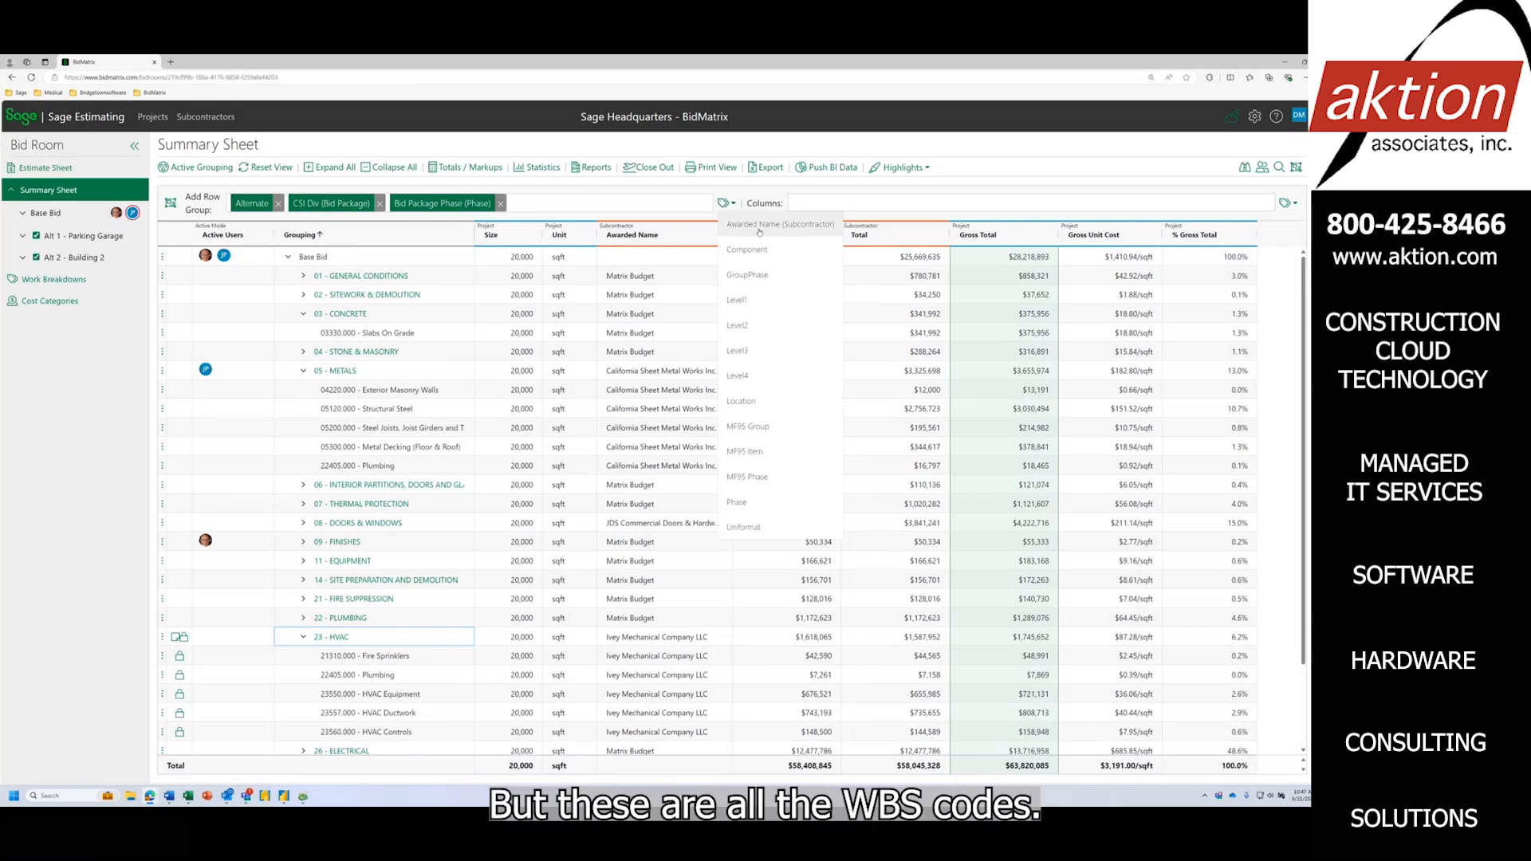
pyautogui.click(745, 405)
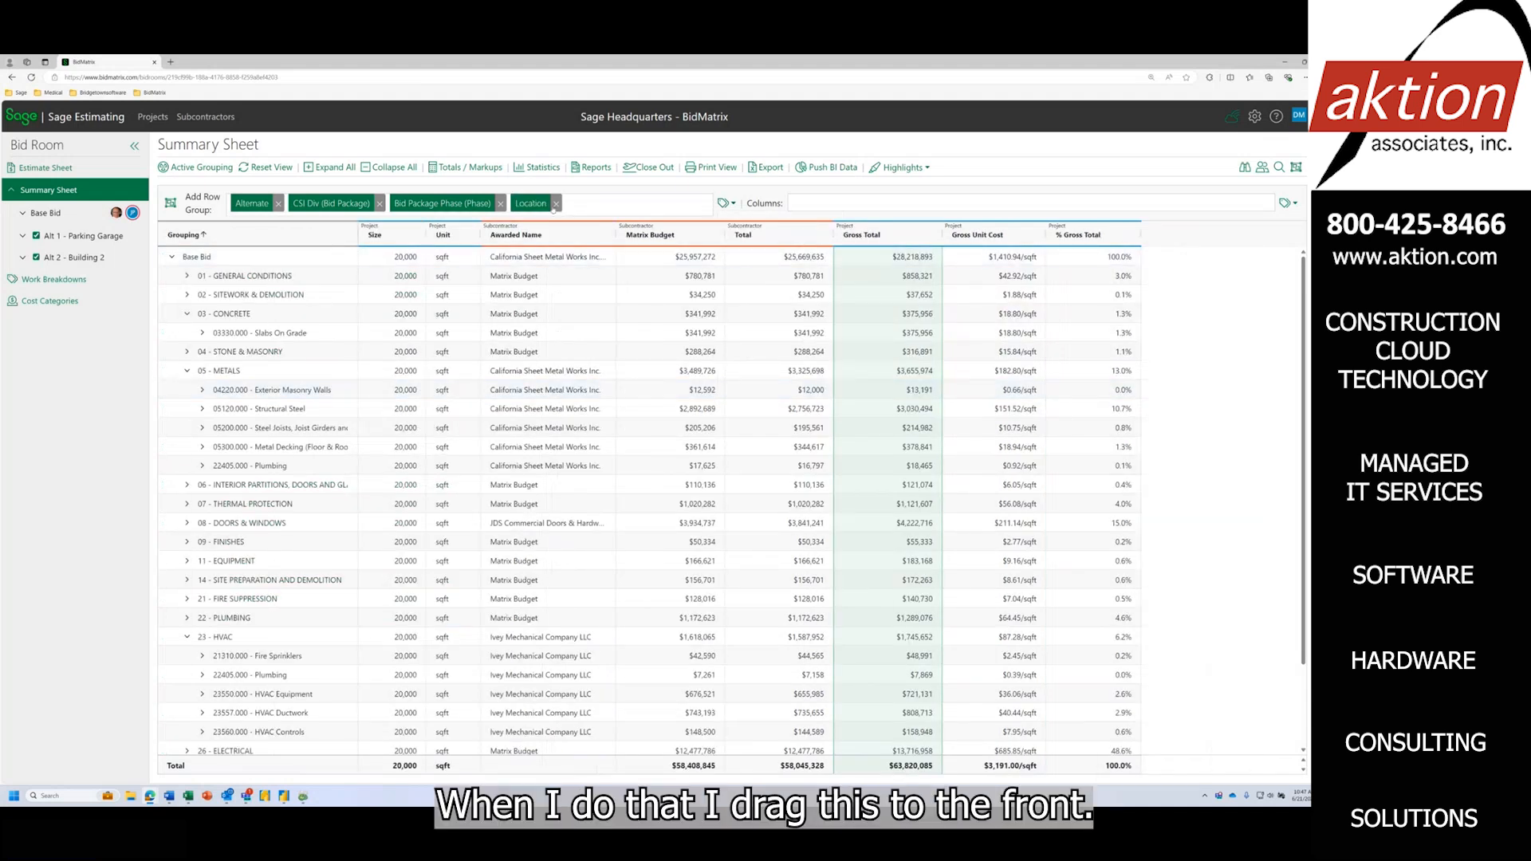
pyautogui.moveTo(529, 204); pyautogui.dragTo(248, 205)
pyautogui.click(172, 257)
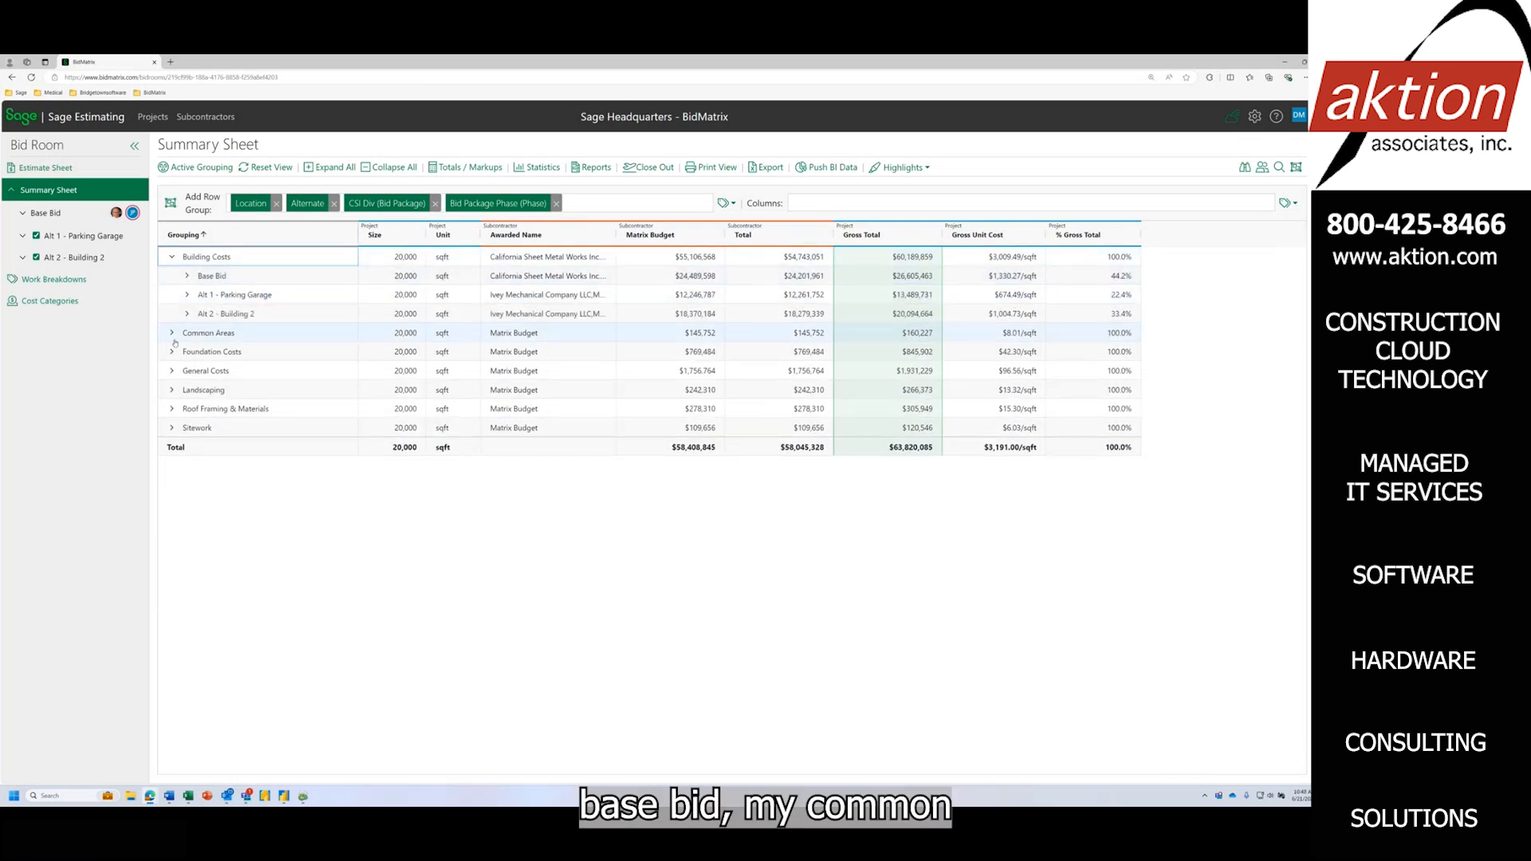
pyautogui.click(172, 332)
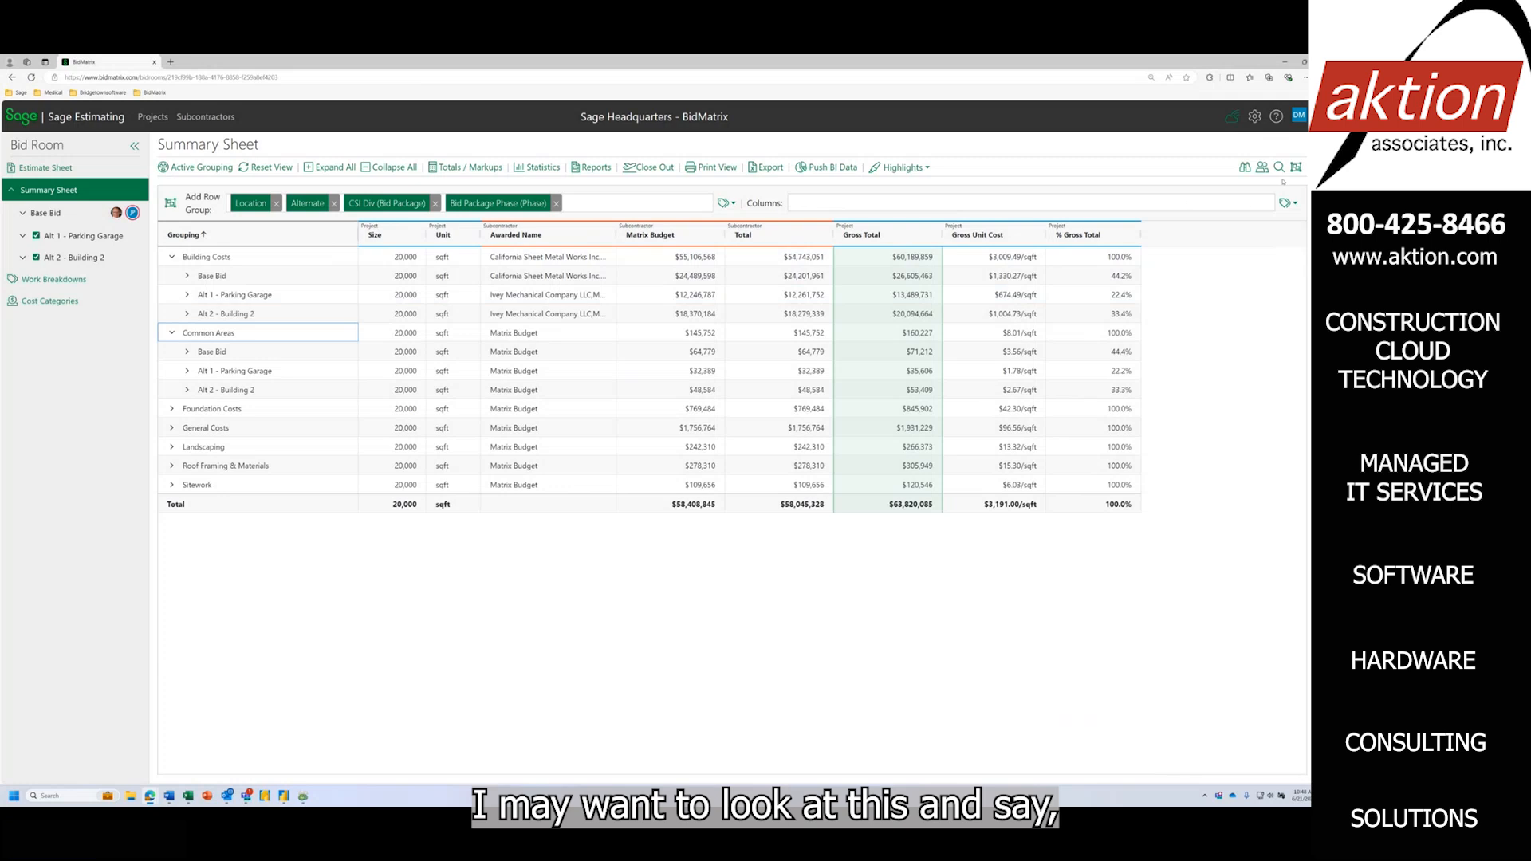
# Look at the Location Cross Tab view, return to the Summary View with the grouping options hidden, and expand Base Bid.
pyautogui.click(1244, 168)
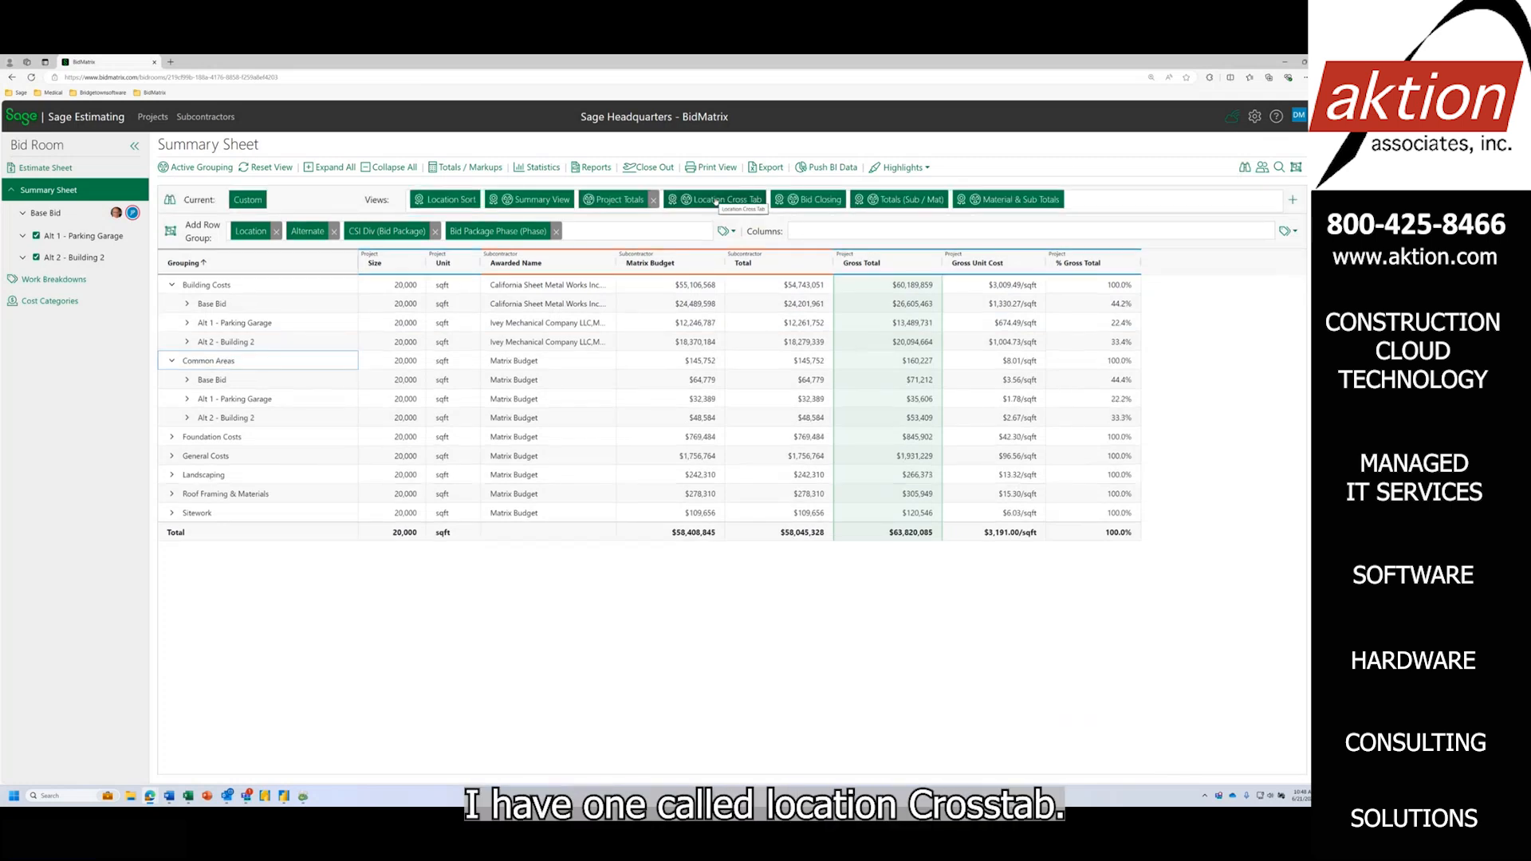
pyautogui.click(715, 200)
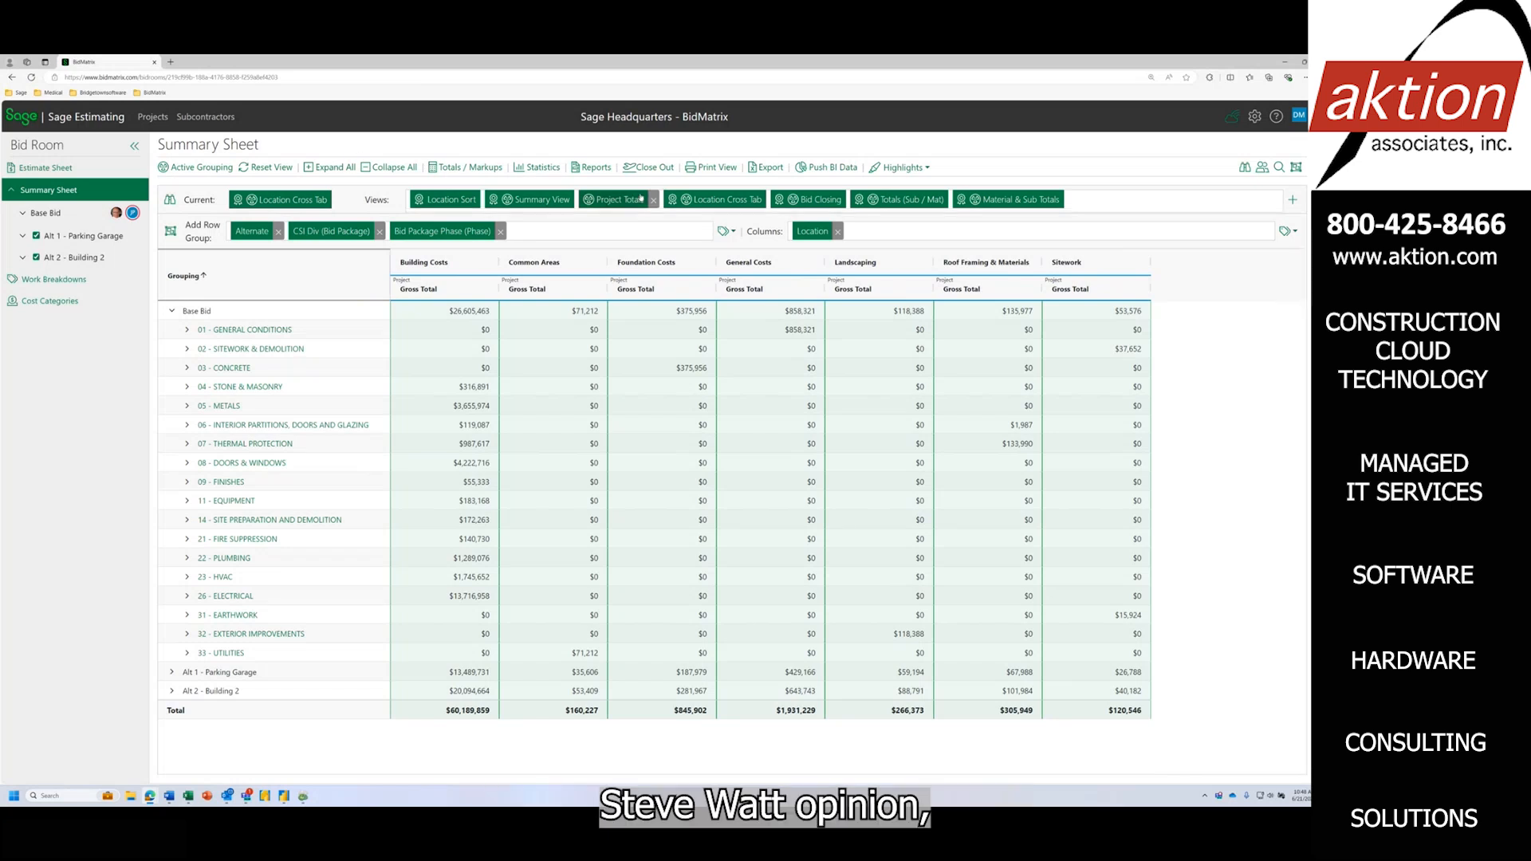
pyautogui.click(543, 200)
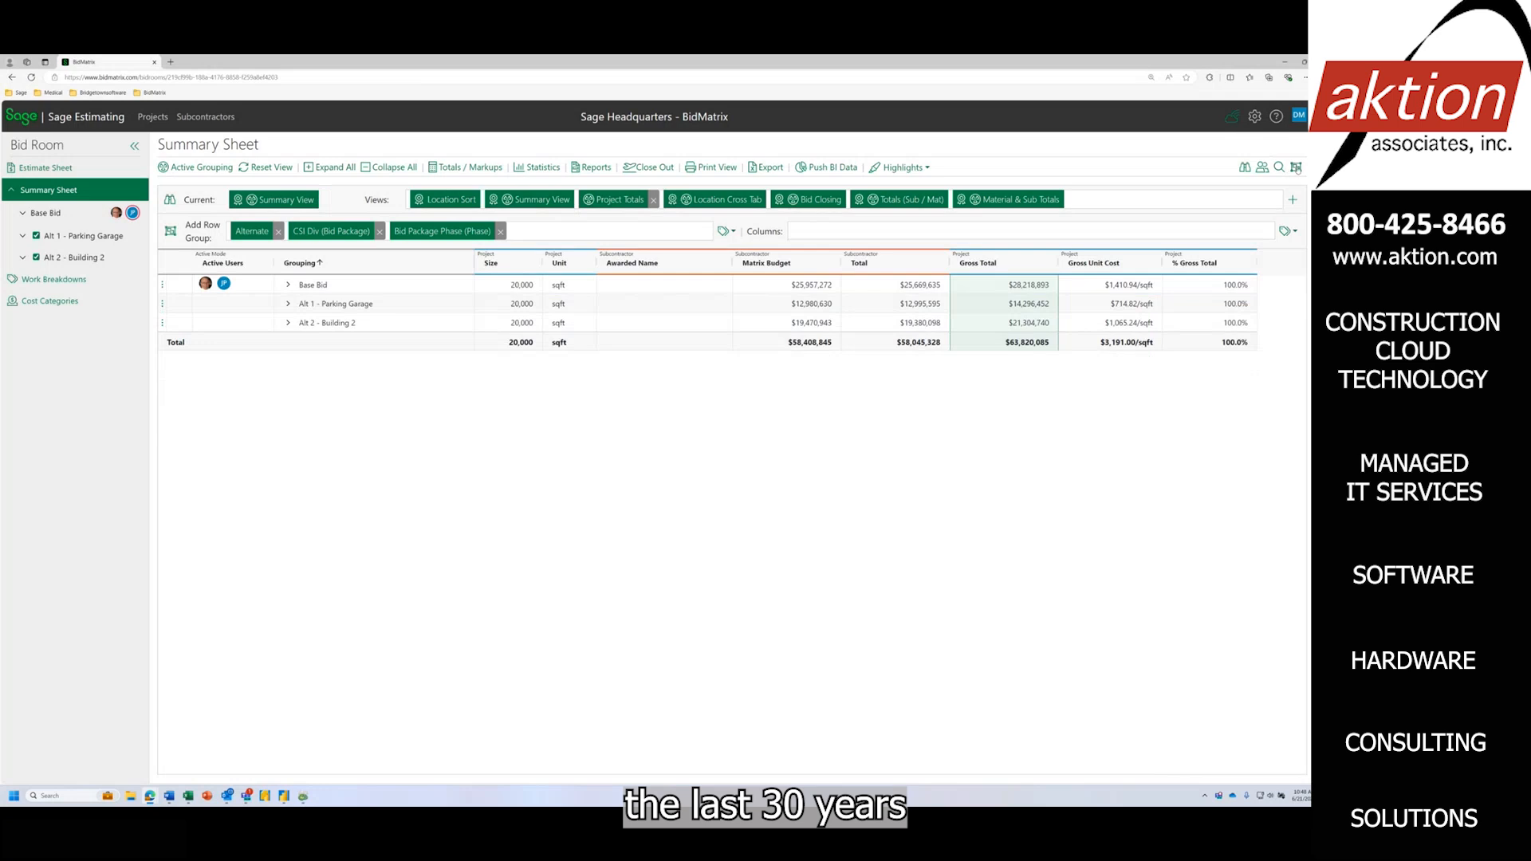
pyautogui.click(1297, 168)
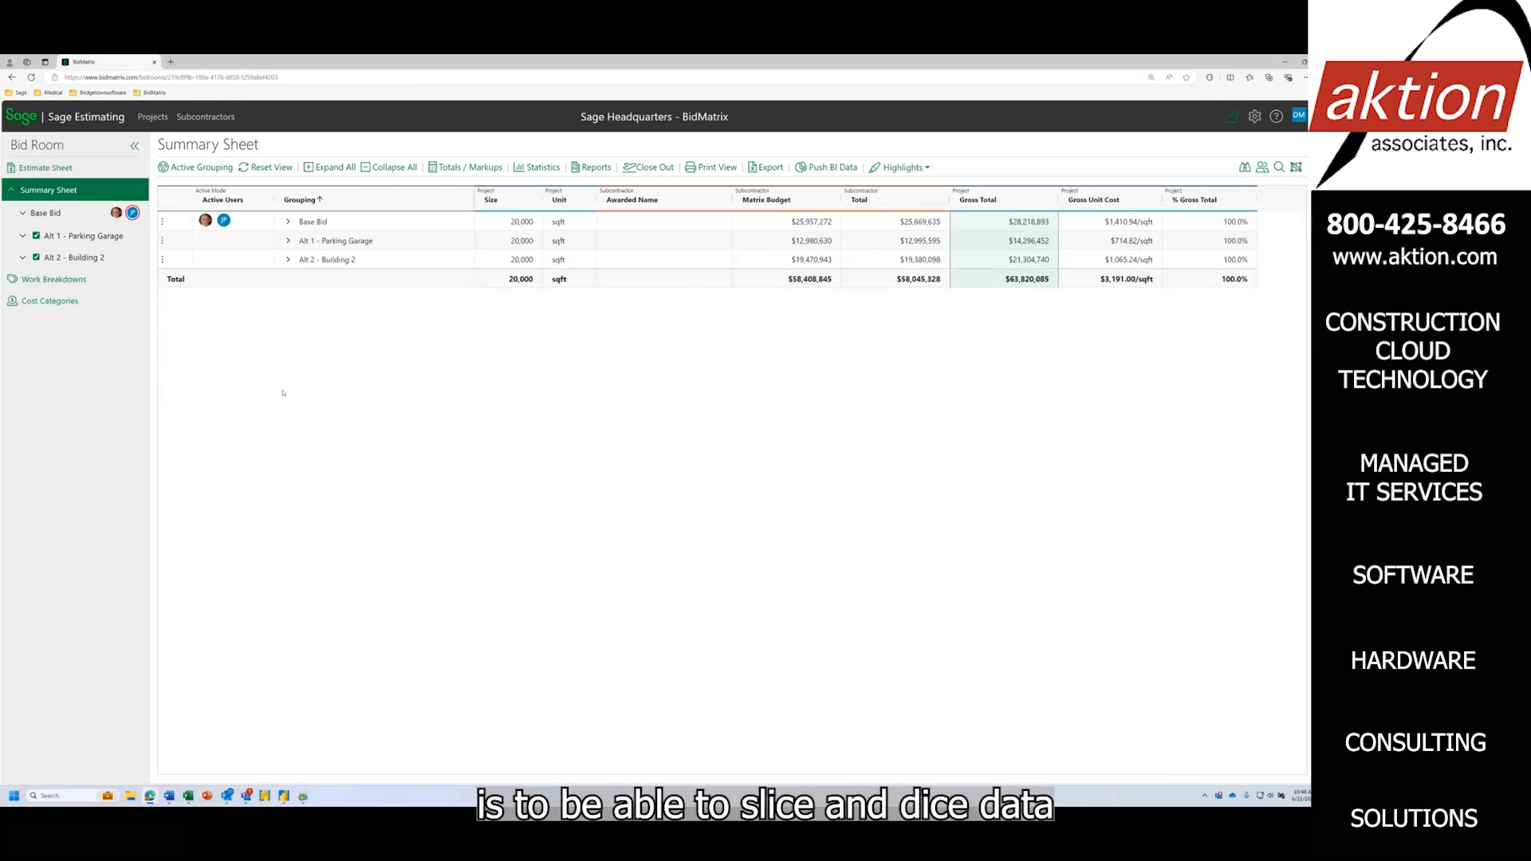
pyautogui.click(288, 222)
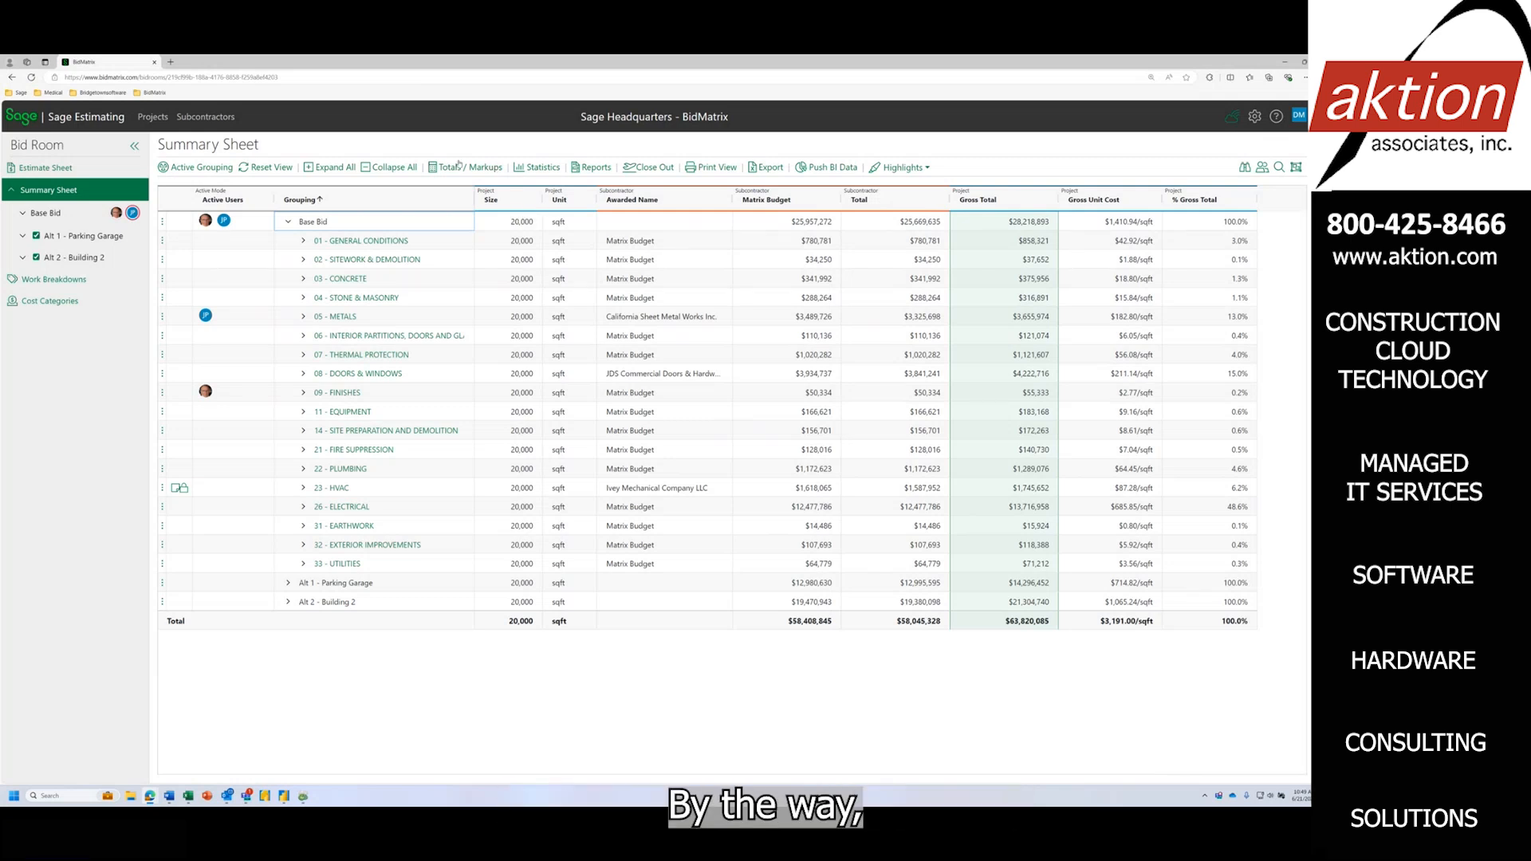
# Review the Minority Owned and Local Subcontractor statistics and expand the Overall Bid totals and markups.
pyautogui.click(539, 167)
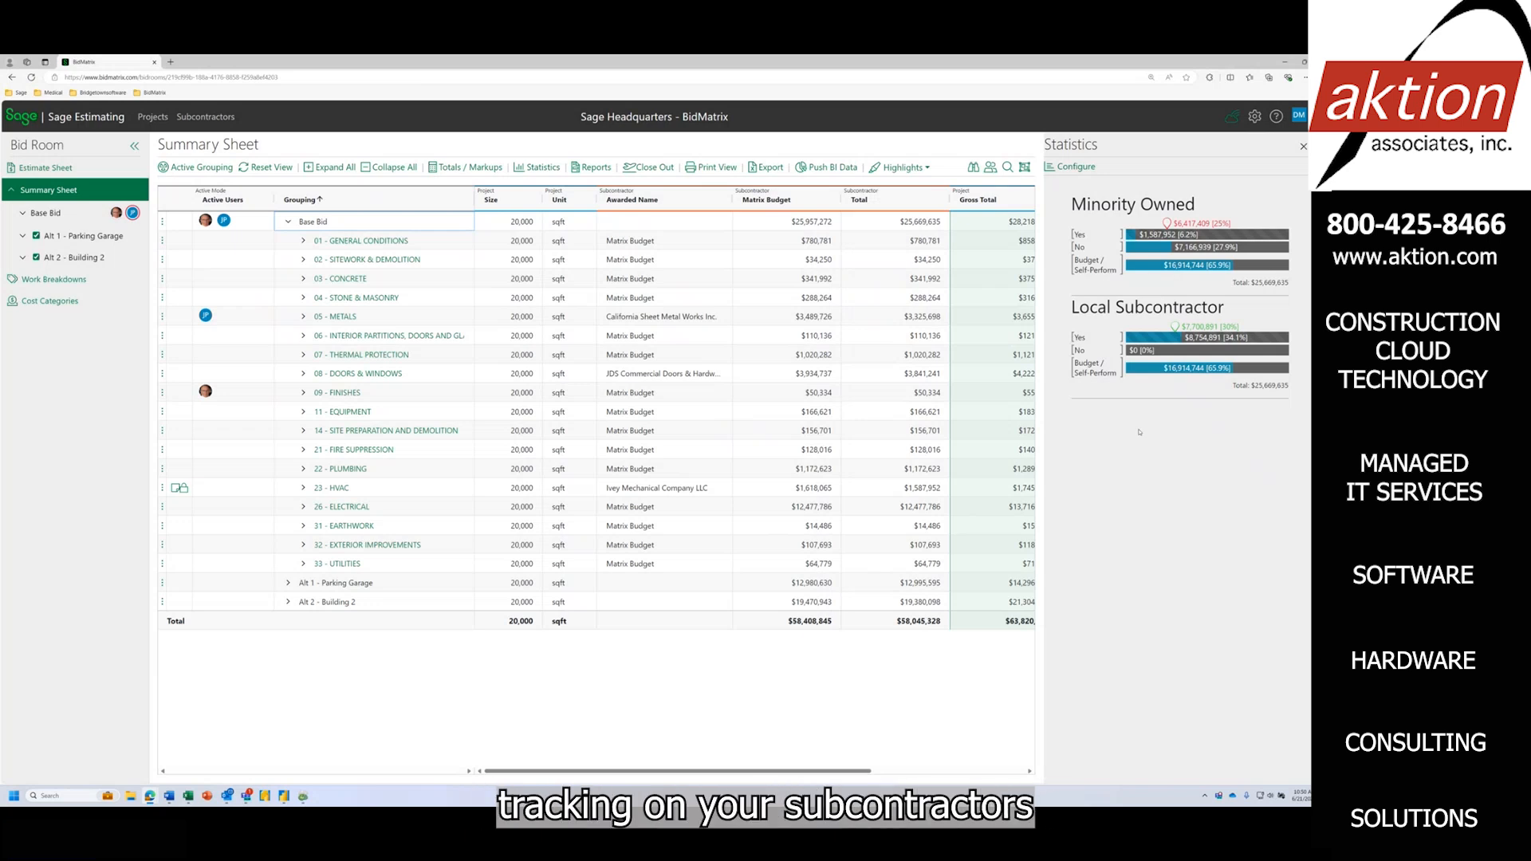
pyautogui.click(1303, 147)
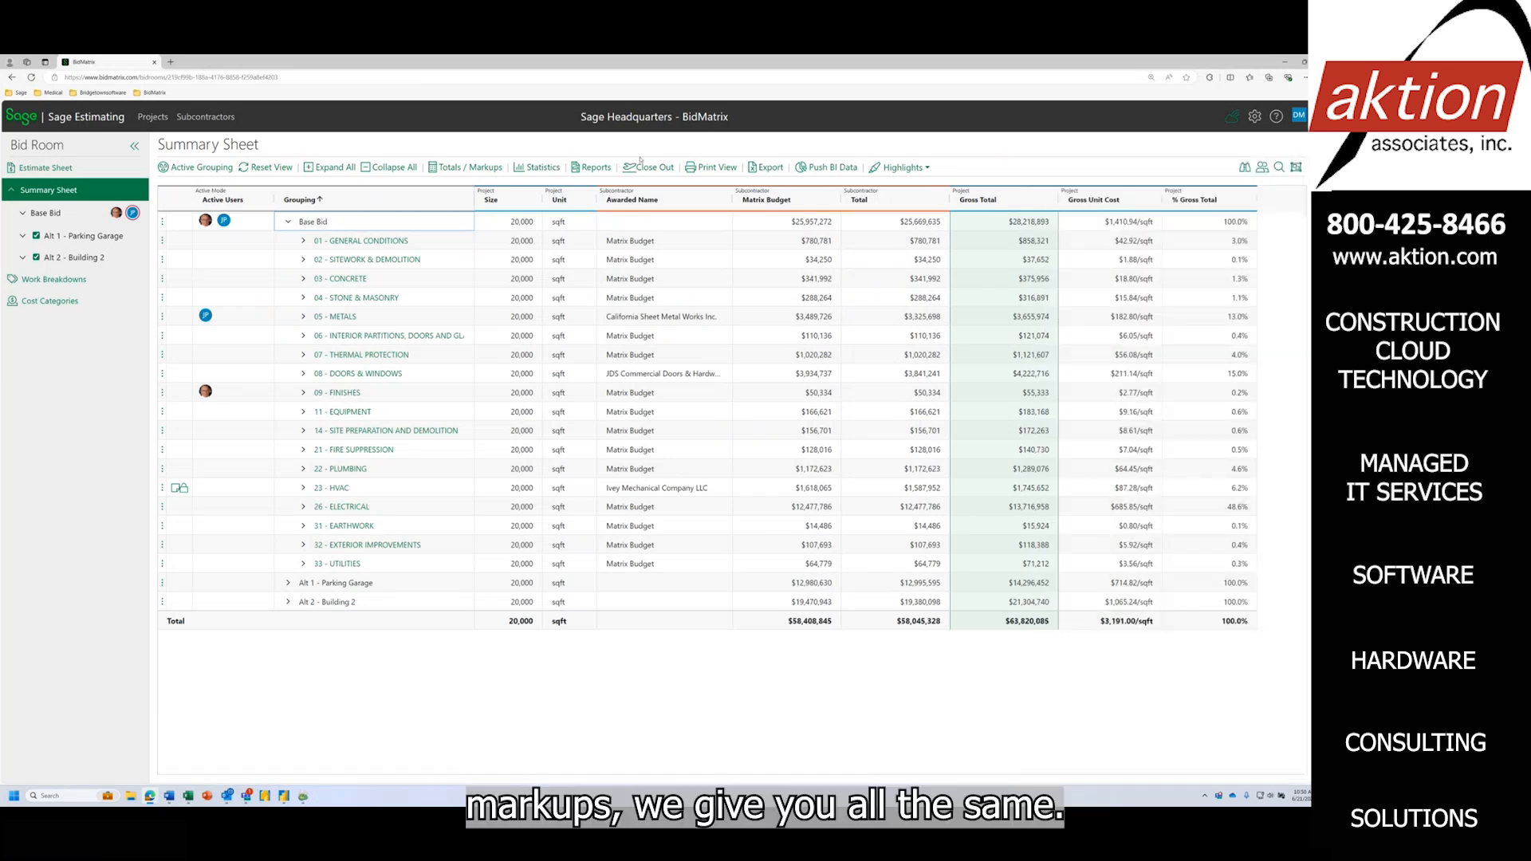
pyautogui.click(486, 169)
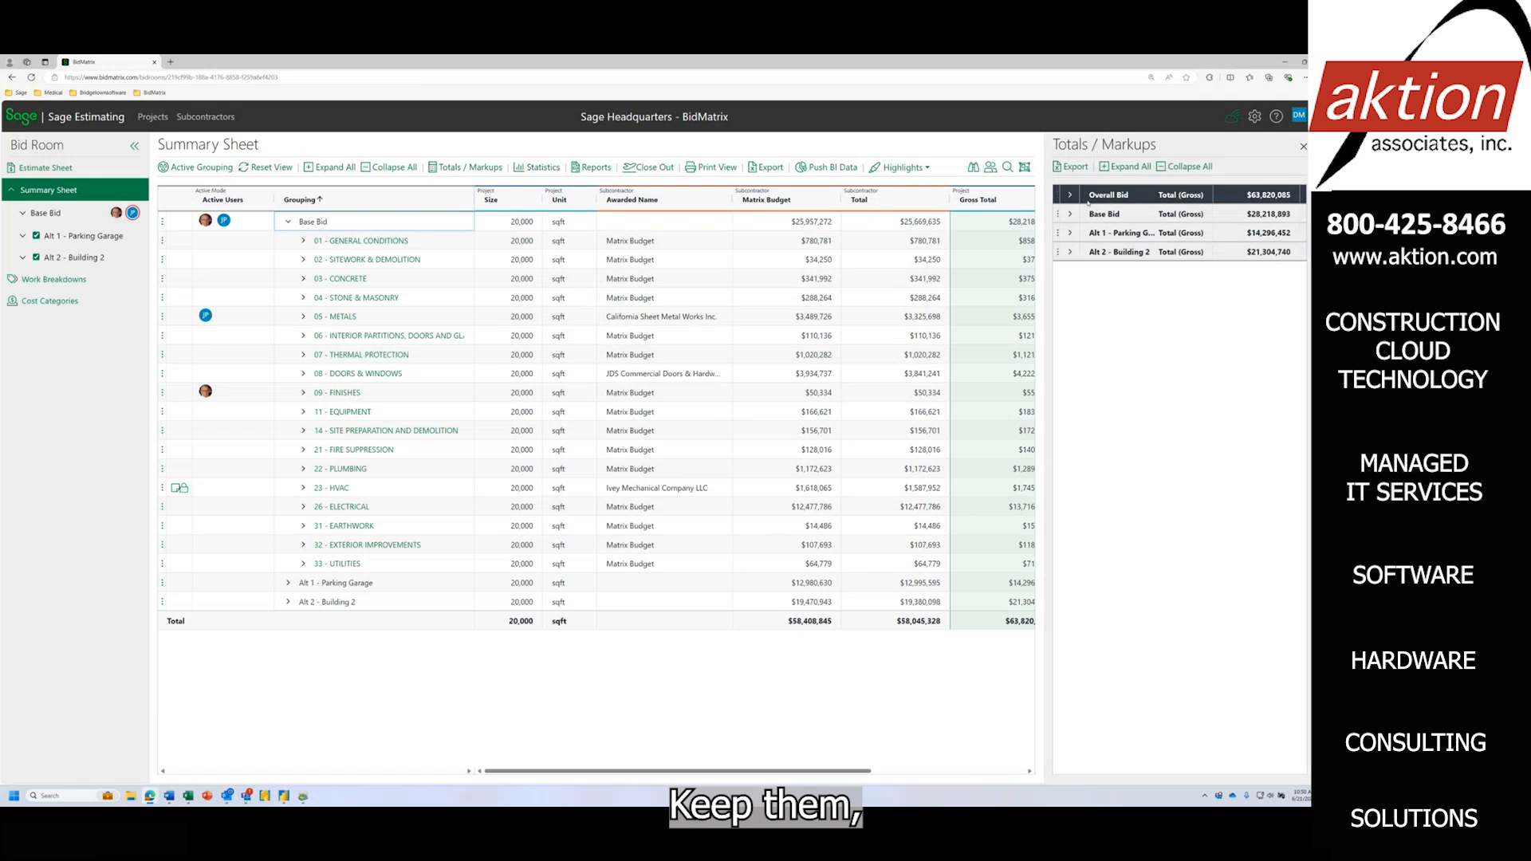
pyautogui.click(1071, 195)
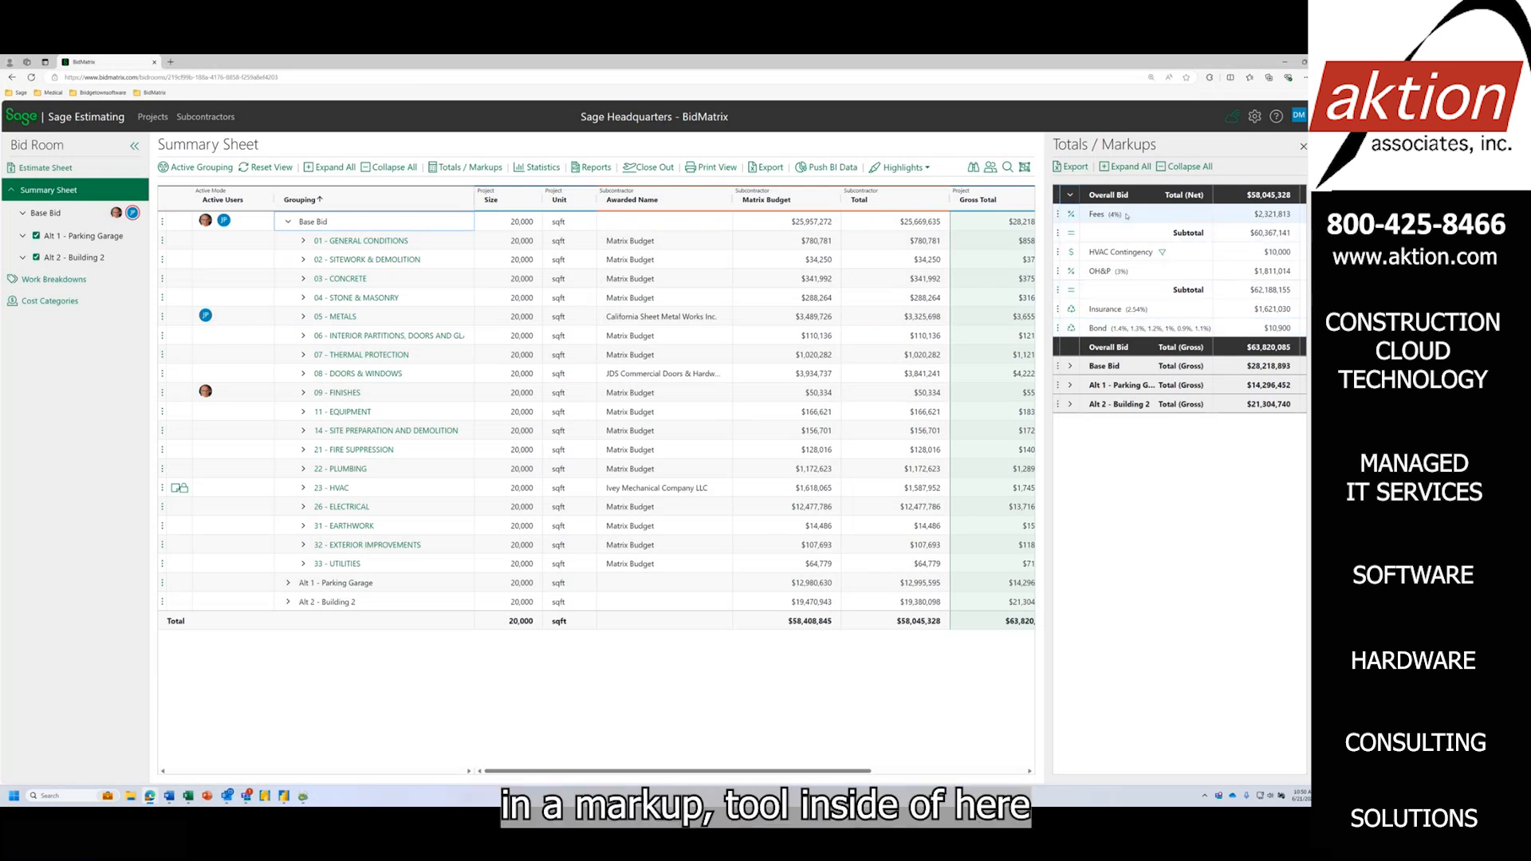
pyautogui.click(479, 168)
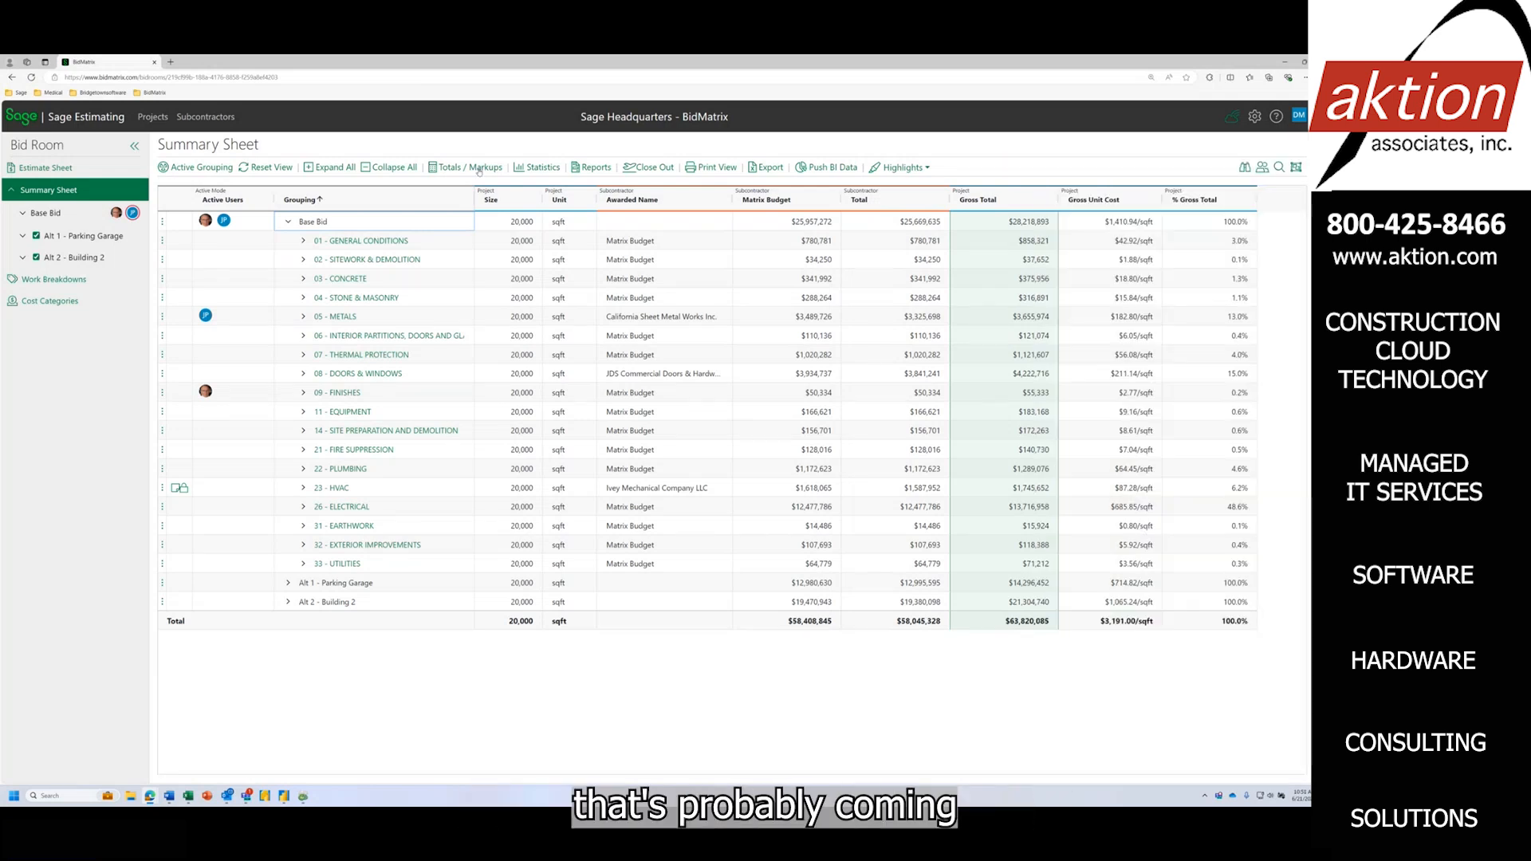
pyautogui.click(479, 168)
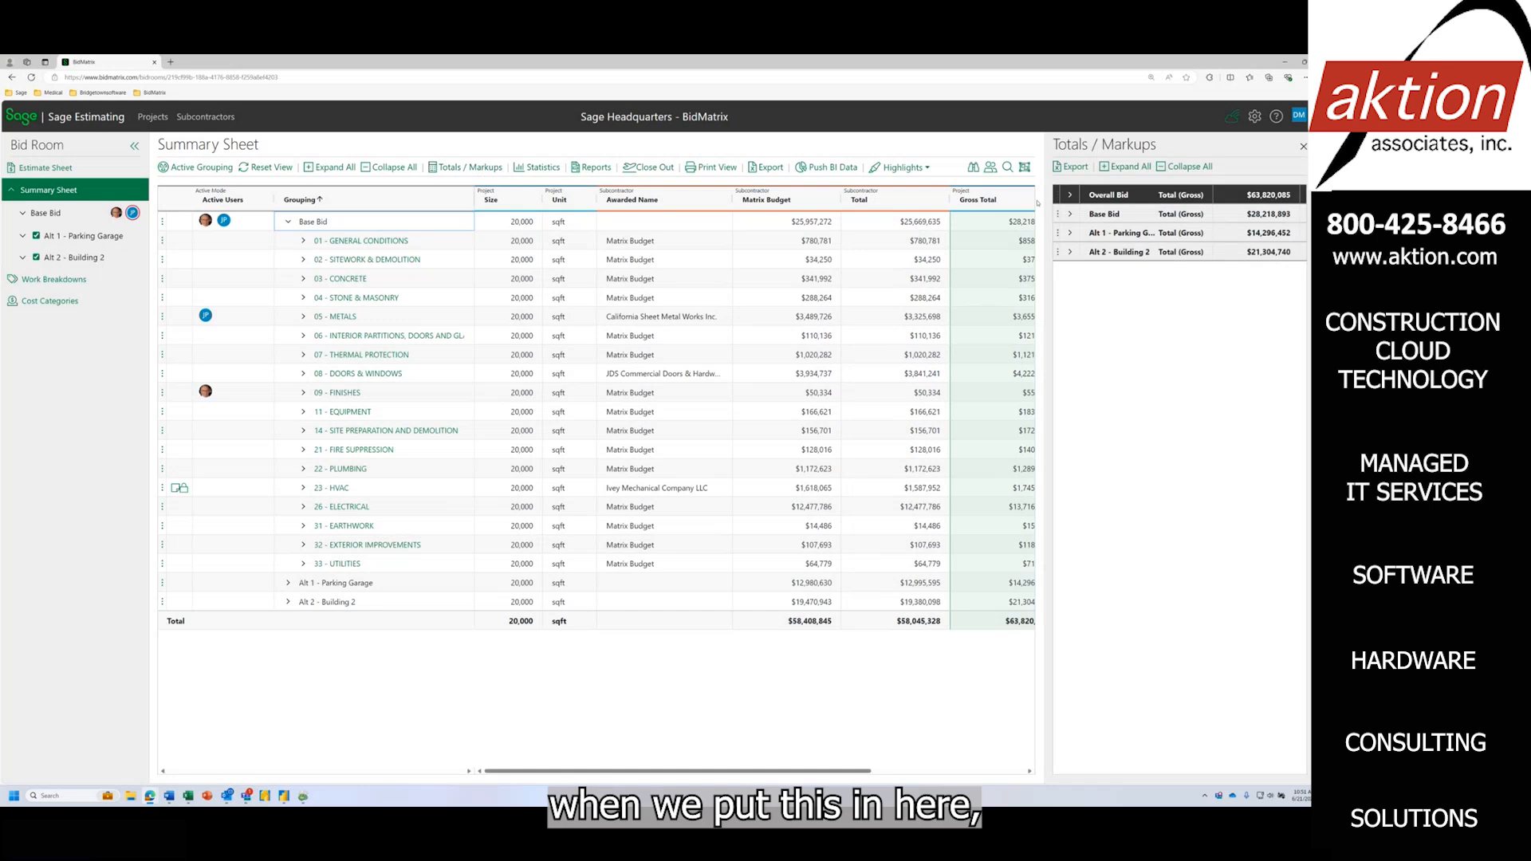
pyautogui.click(1070, 195)
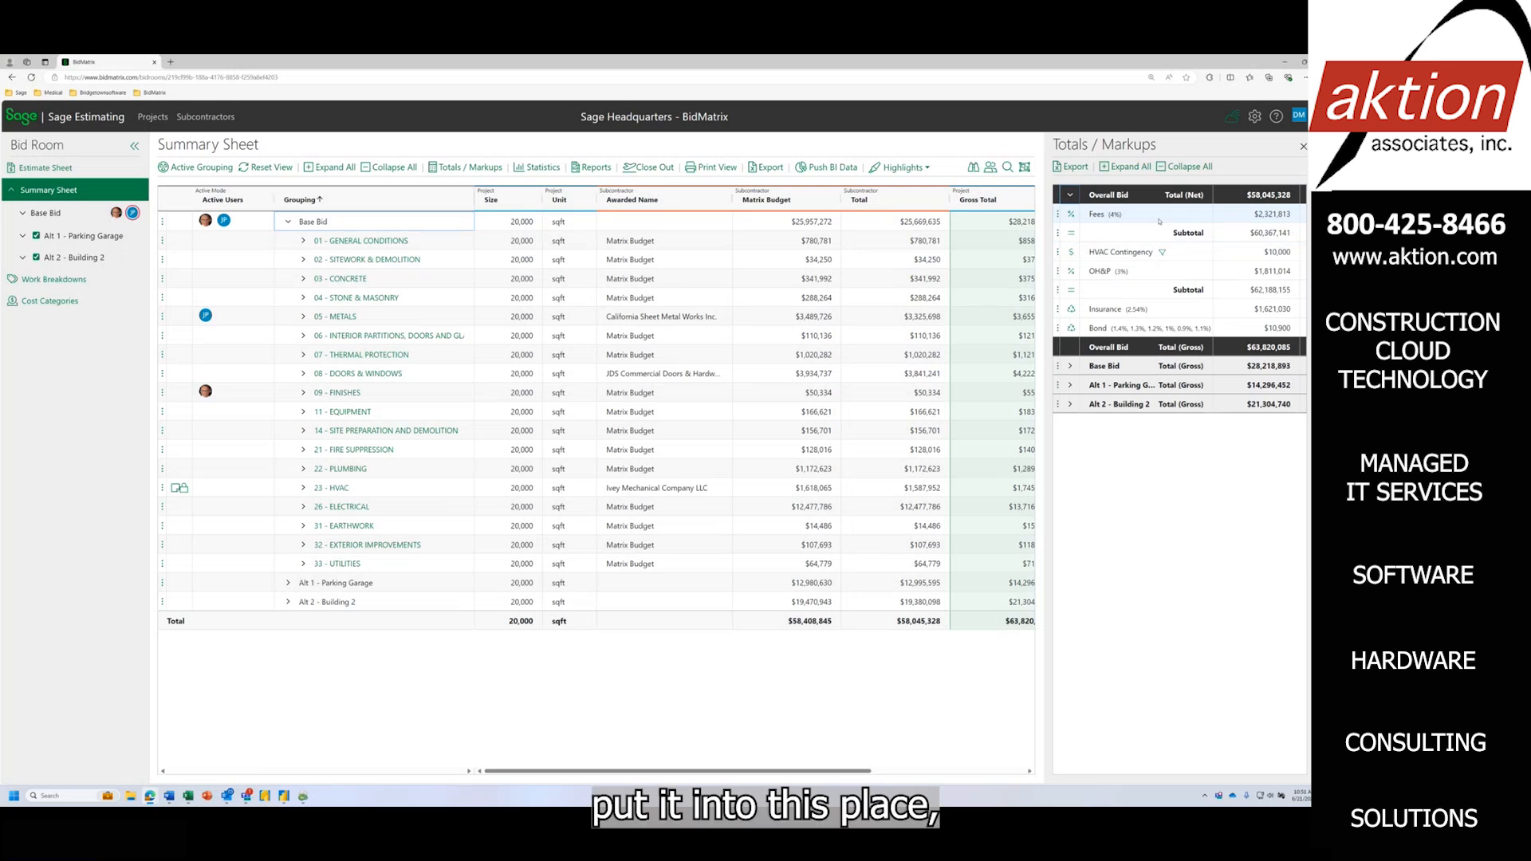
# Review the settings of the Overall Bid's Fees markup and leave them without saving.
pyautogui.rightClick(1160, 222)
pyautogui.click(1194, 301)
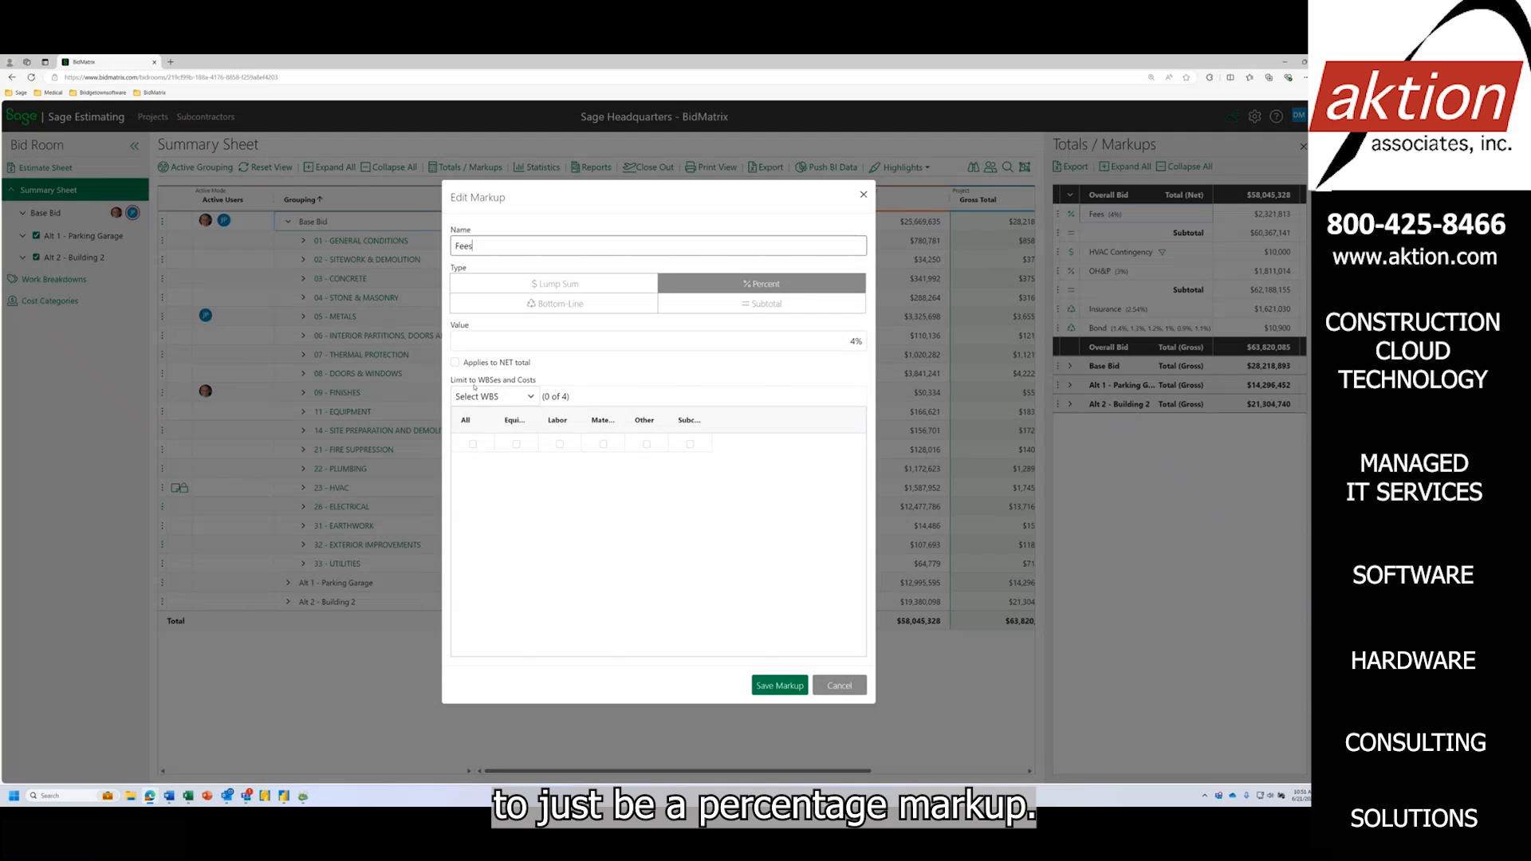
pyautogui.click(837, 685)
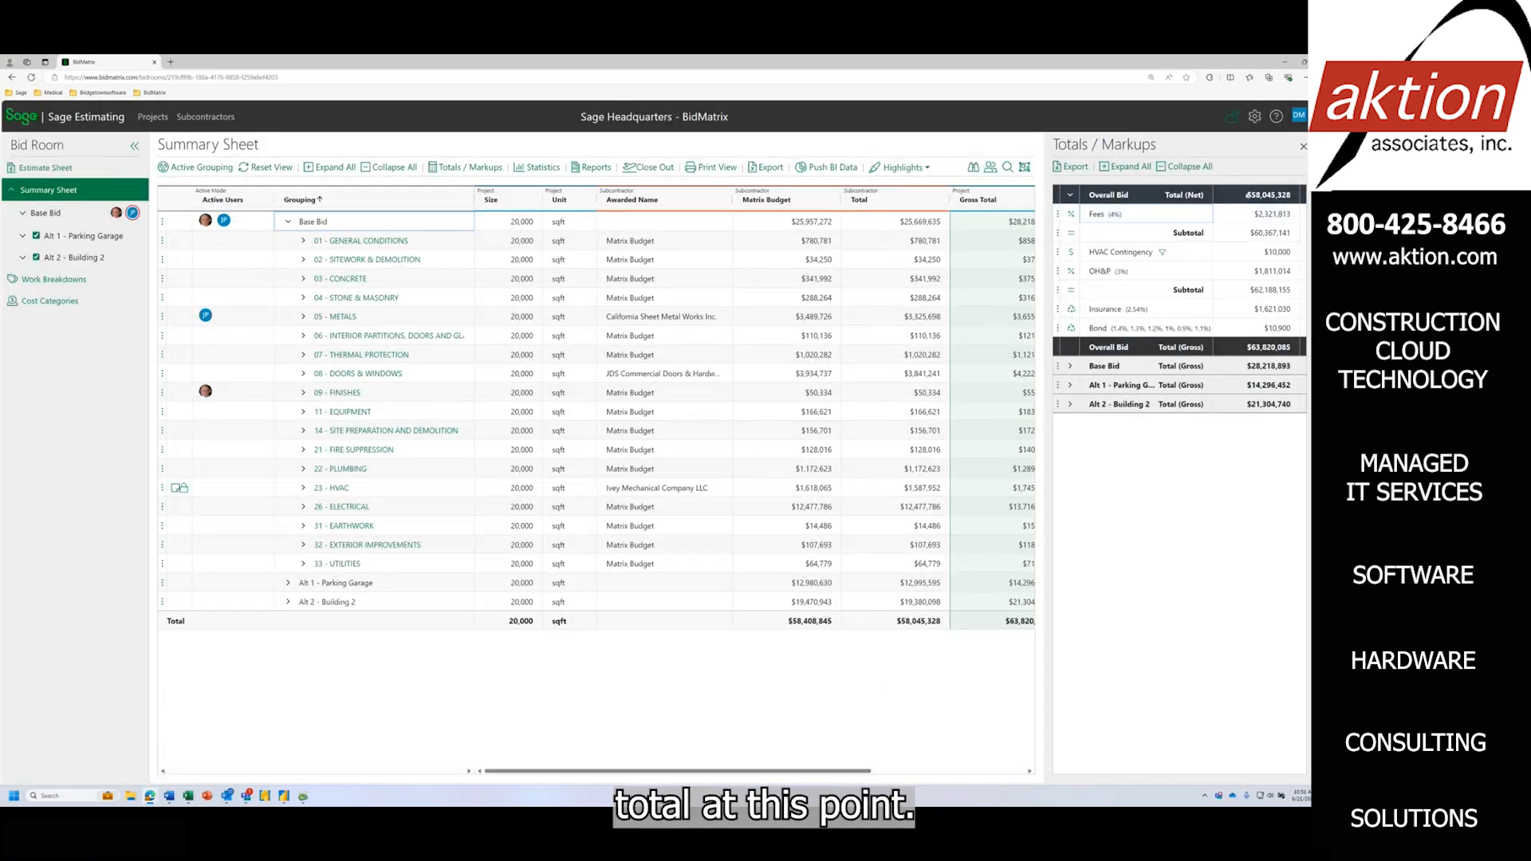
# Open the HVAC Contingency markup for editing and examine its cost limits for 23 - HVAC under Alt 1 - Parking Garage.
pyautogui.rightClick(1133, 255)
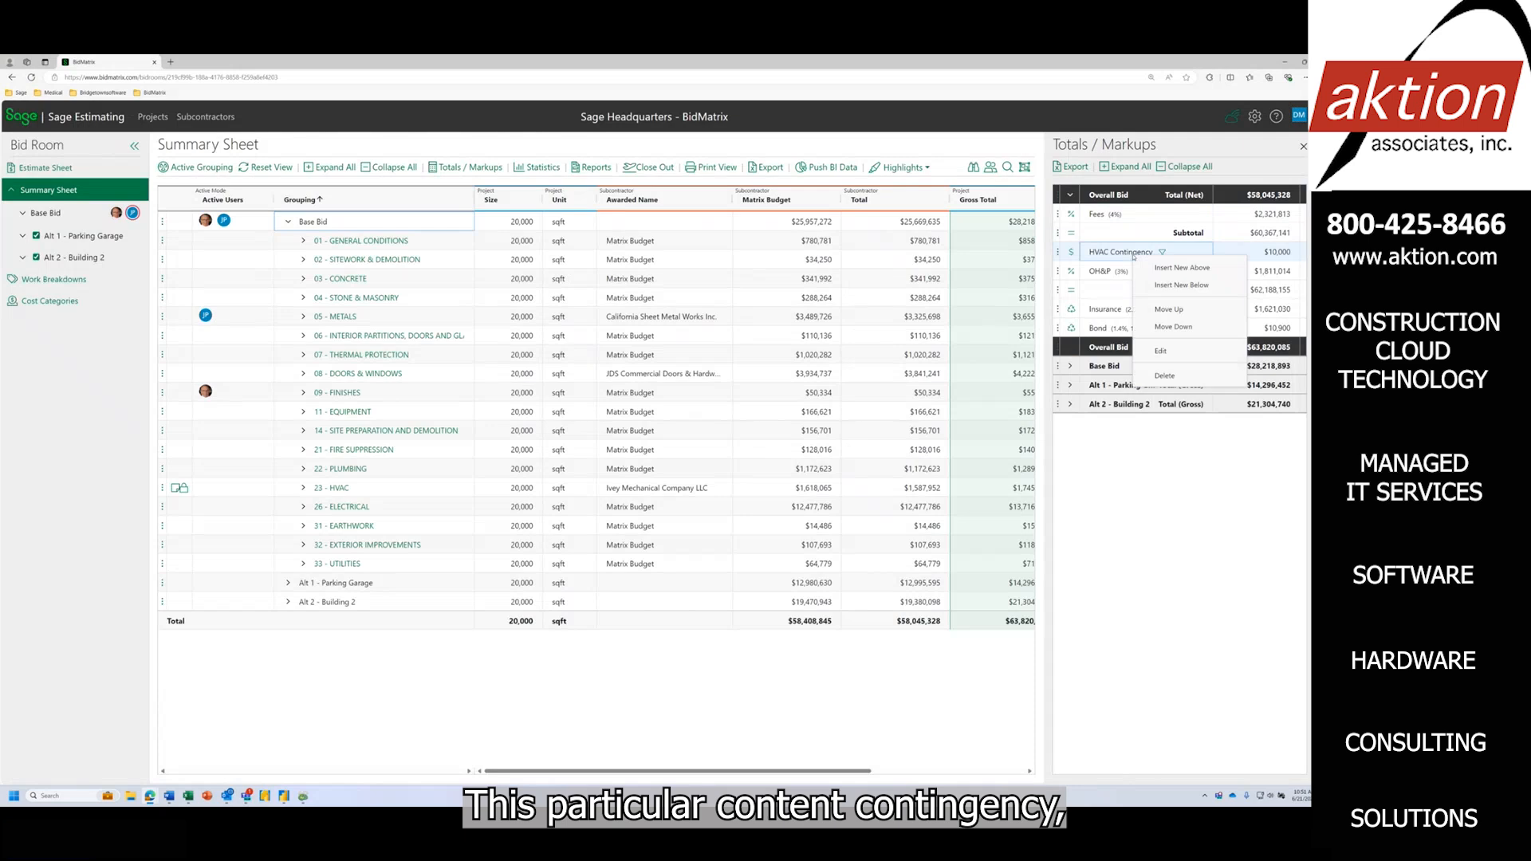
pyautogui.click(1163, 352)
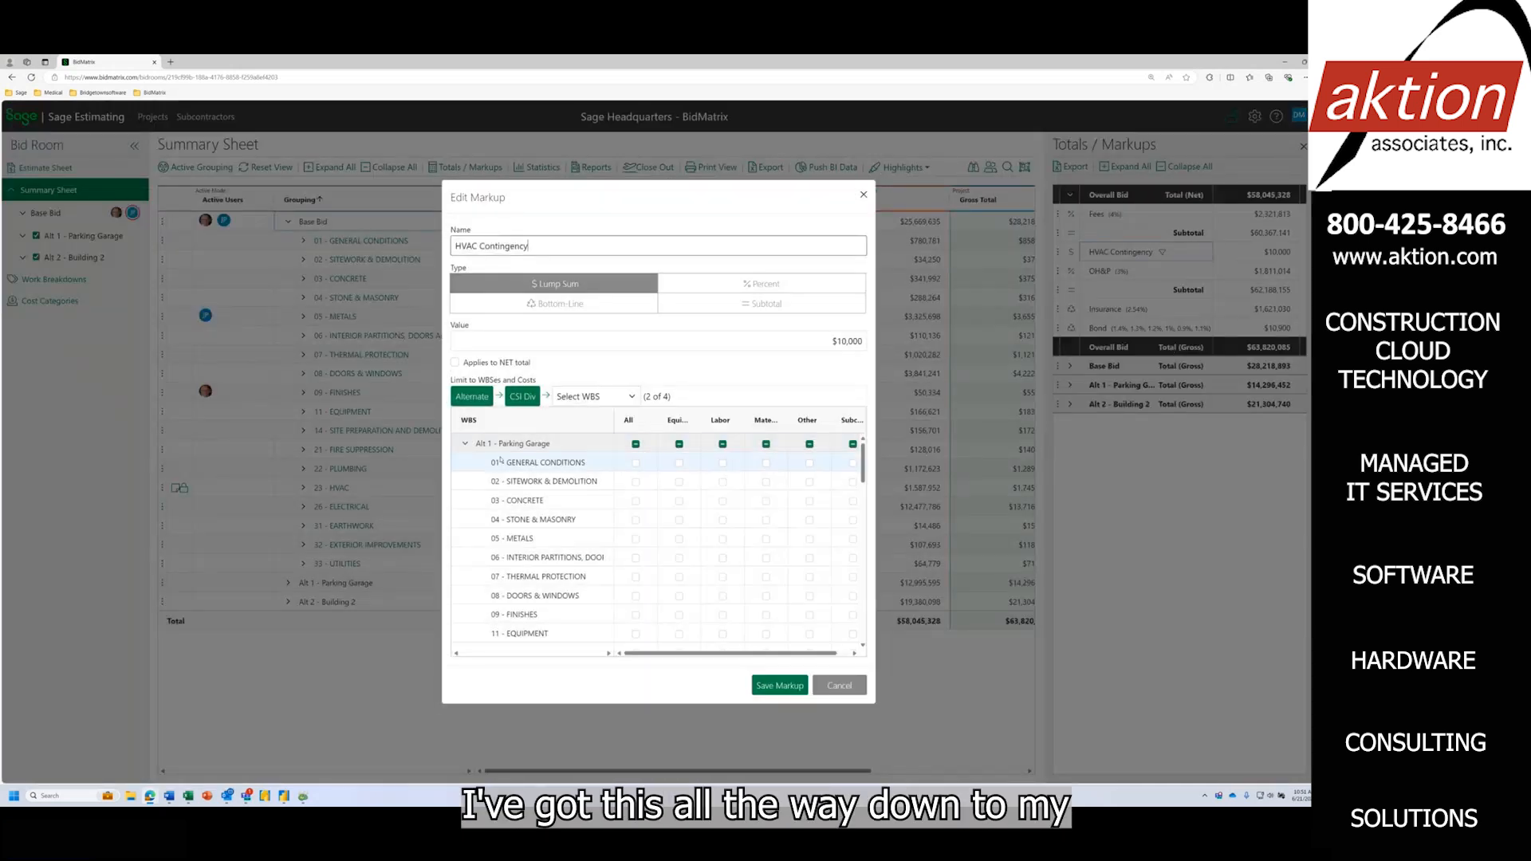
pyautogui.click(465, 443)
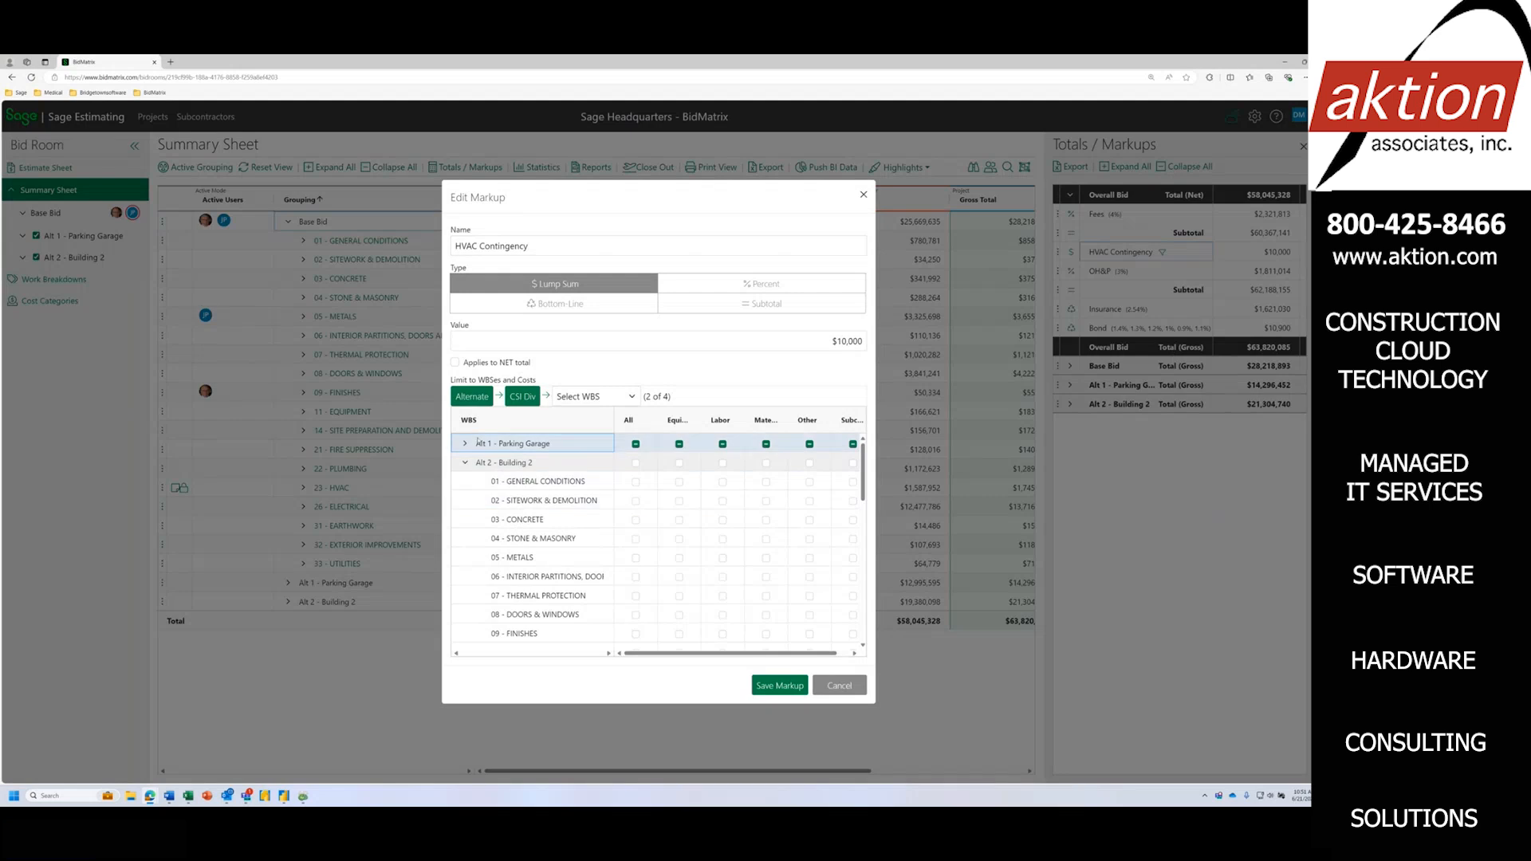
pyautogui.click(464, 463)
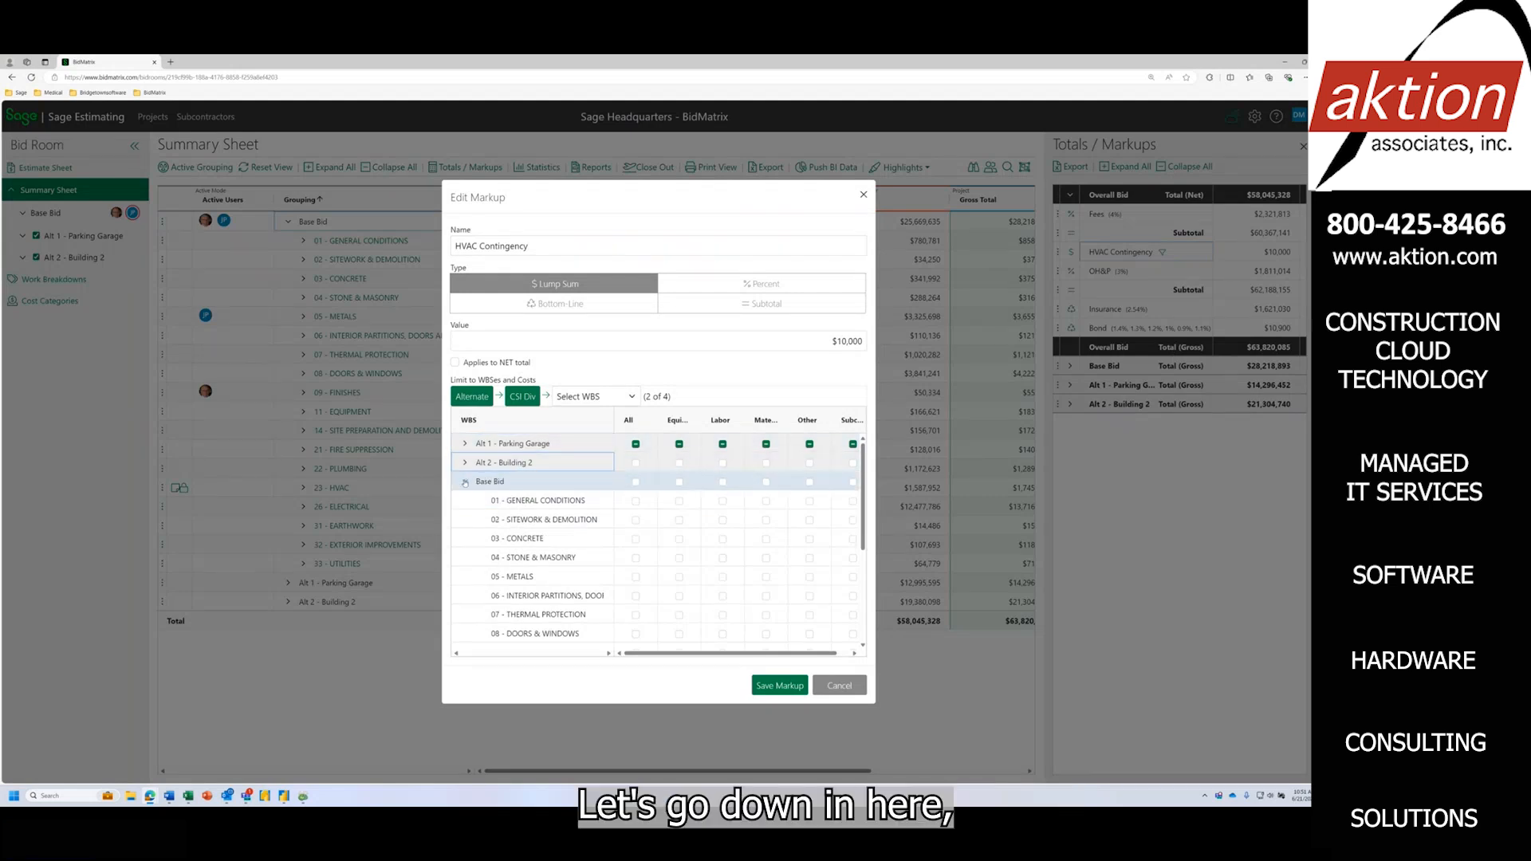
pyautogui.click(465, 482)
pyautogui.click(465, 443)
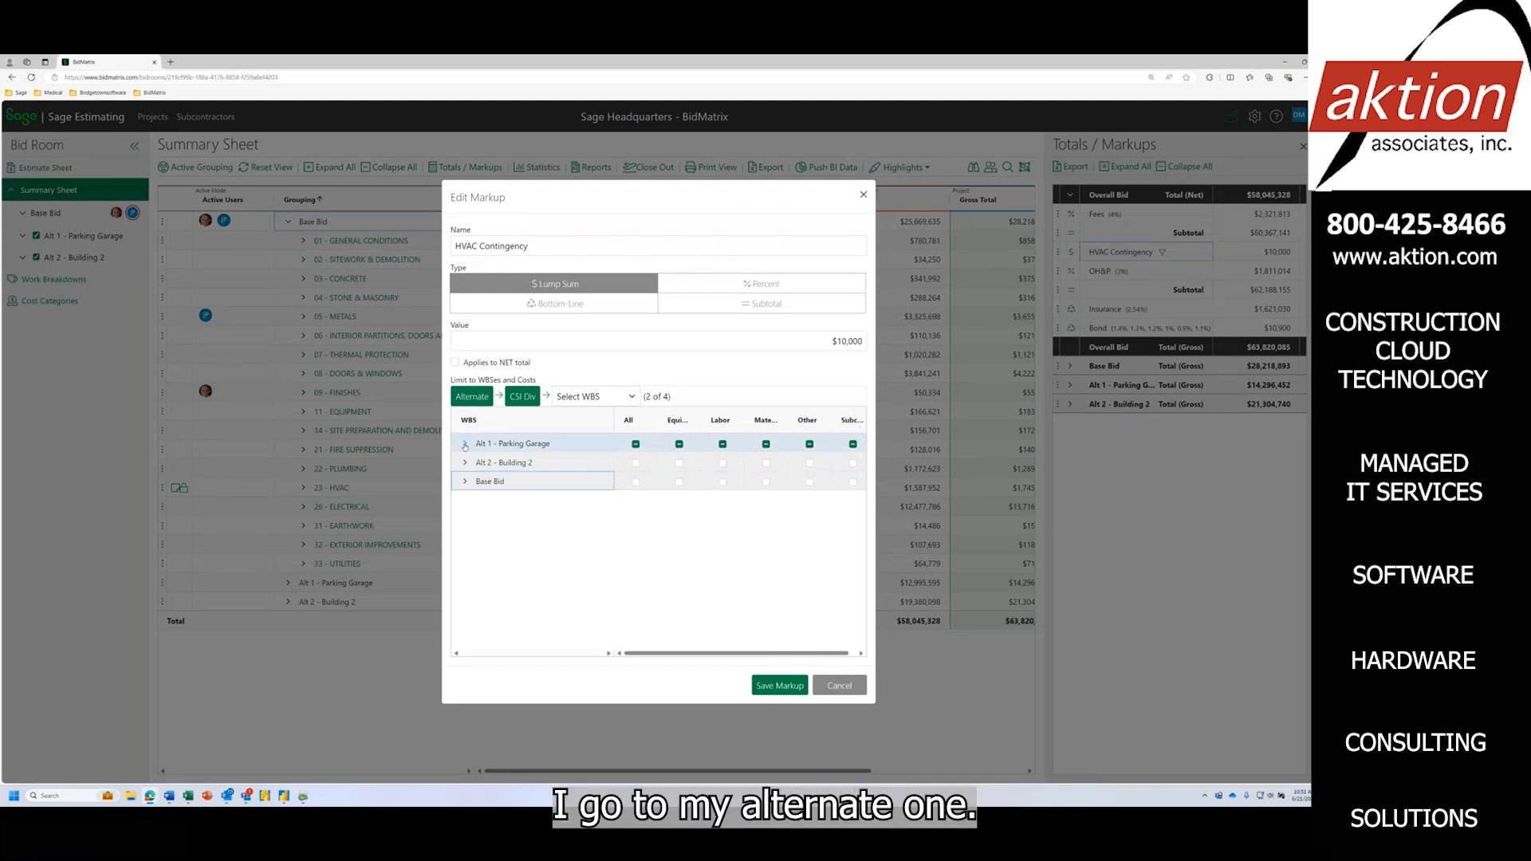
pyautogui.scroll(-3, 636, 511)
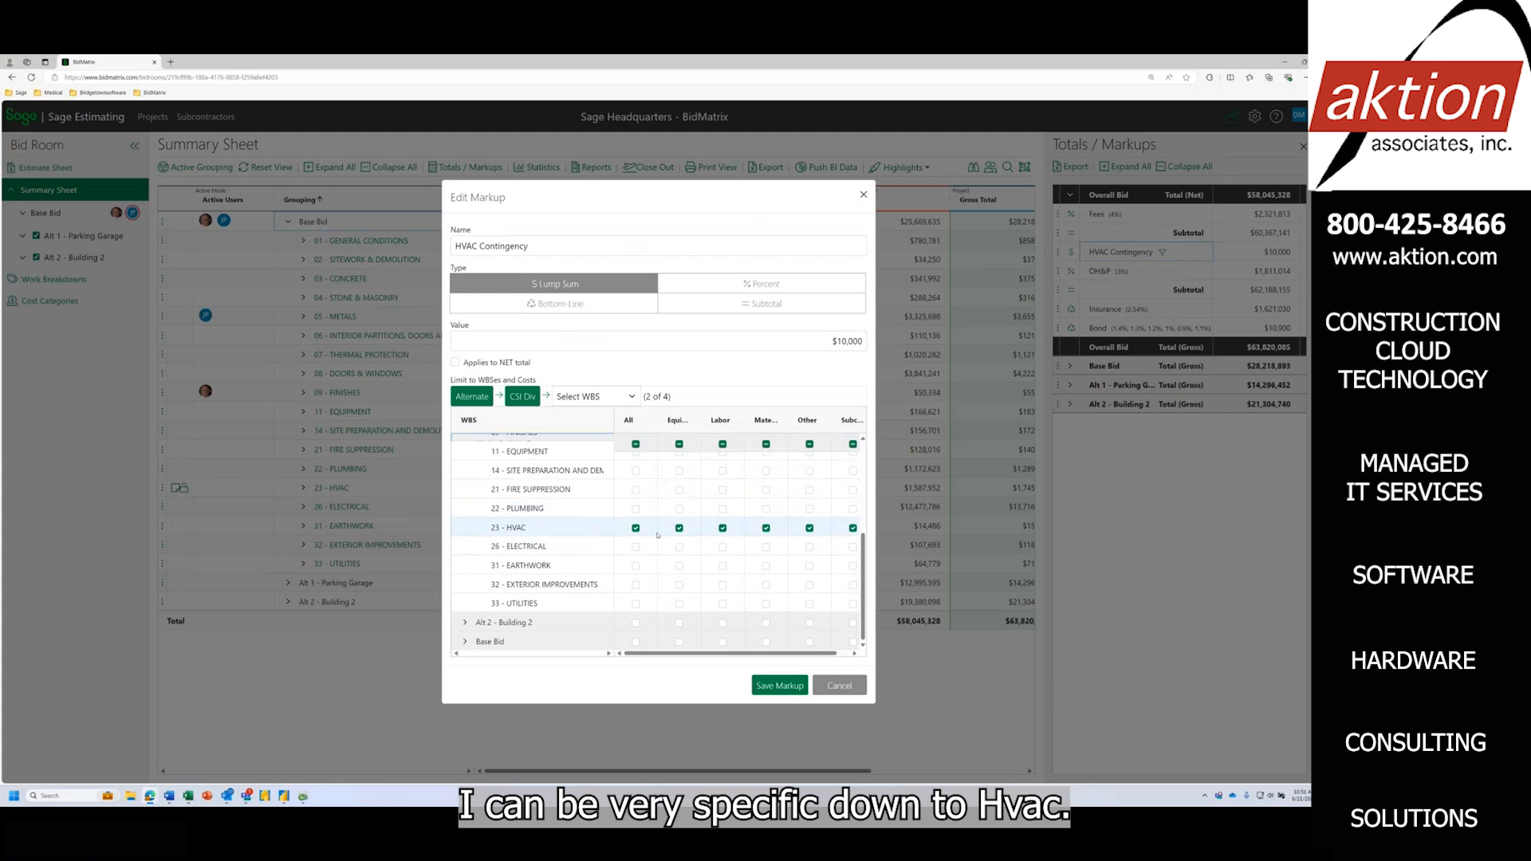
# Try excluding Labor from the HVAC Contingency limits for 23 - HVAC, restore it, check the further WBS levels, and discard the edit.
pyautogui.click(723, 528)
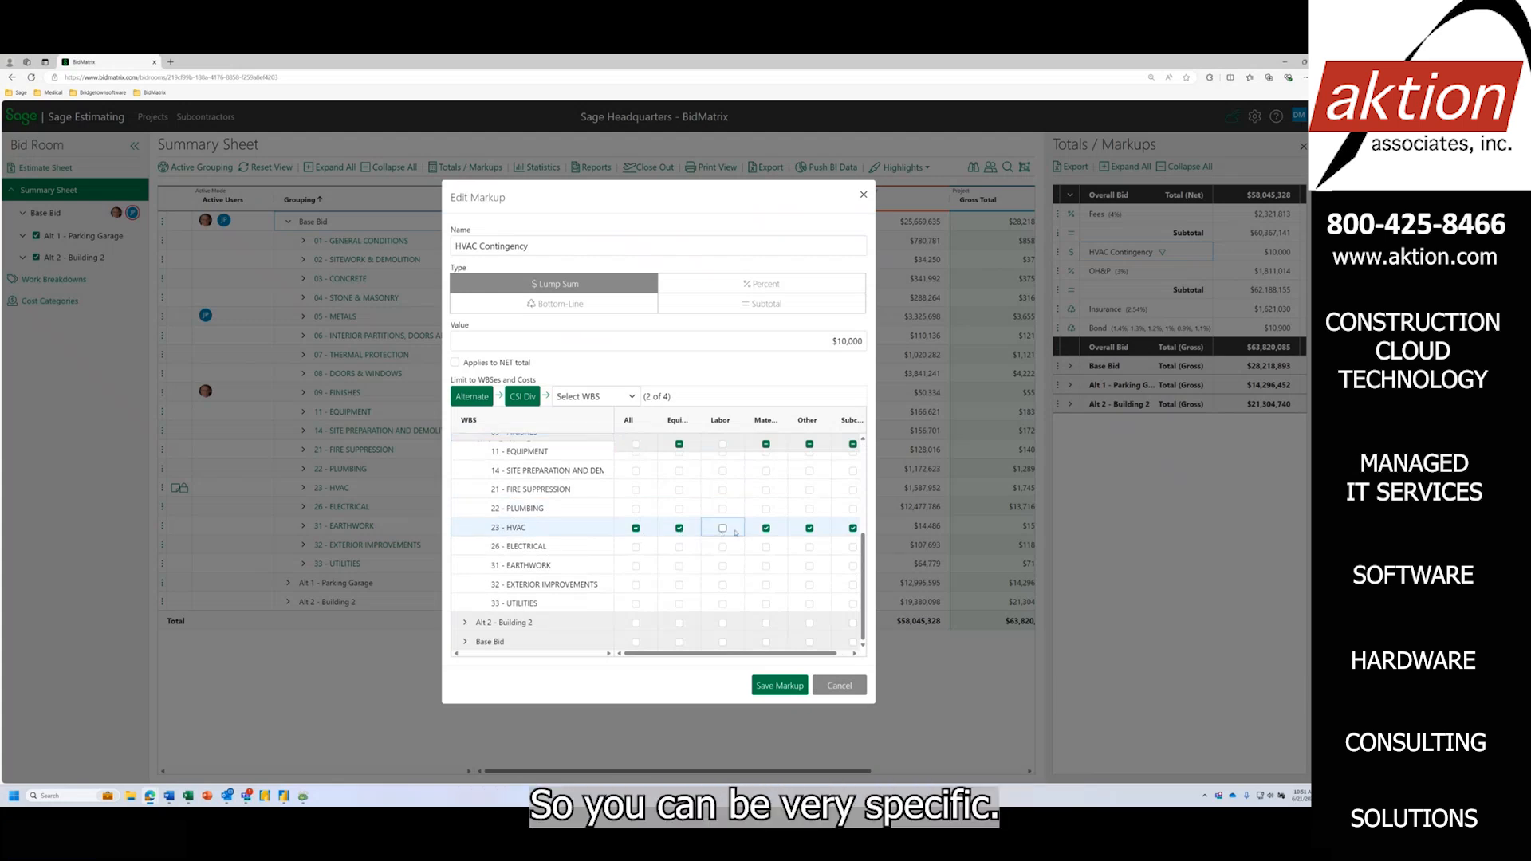
pyautogui.click(722, 528)
pyautogui.click(632, 397)
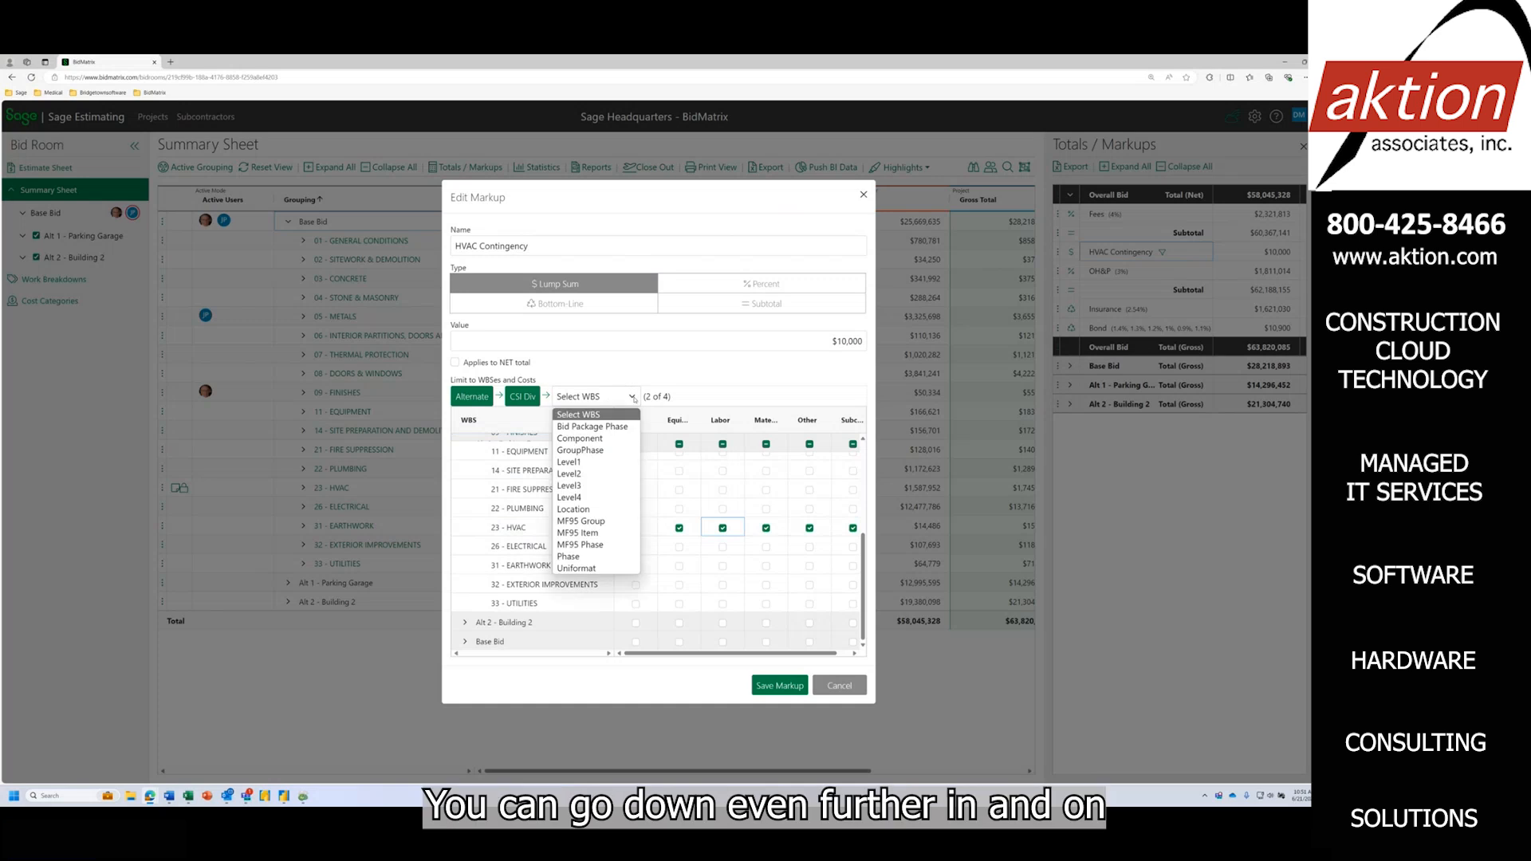
pyautogui.click(697, 365)
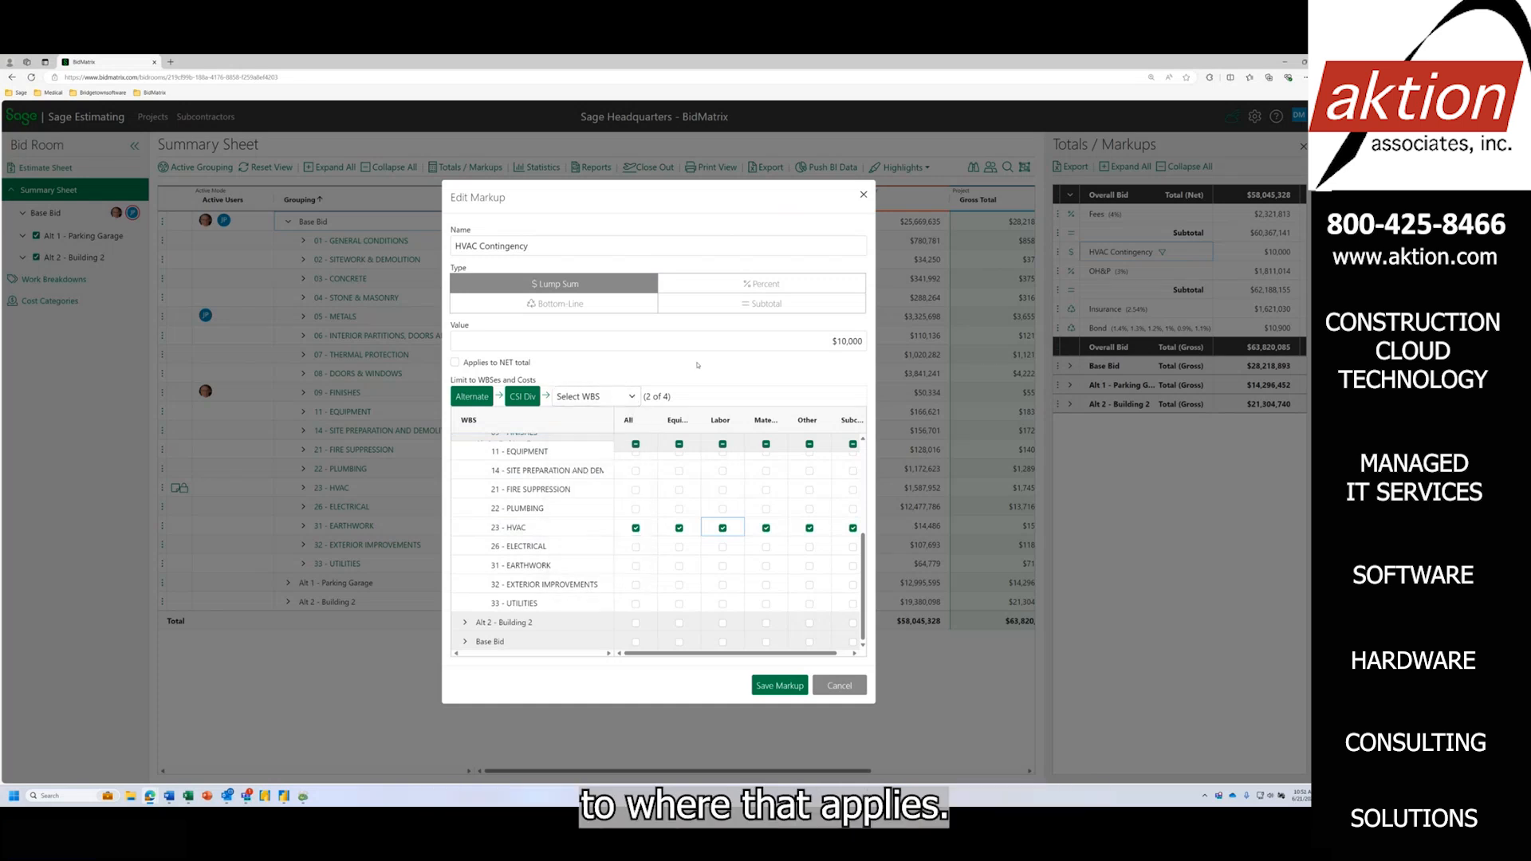
pyautogui.click(840, 688)
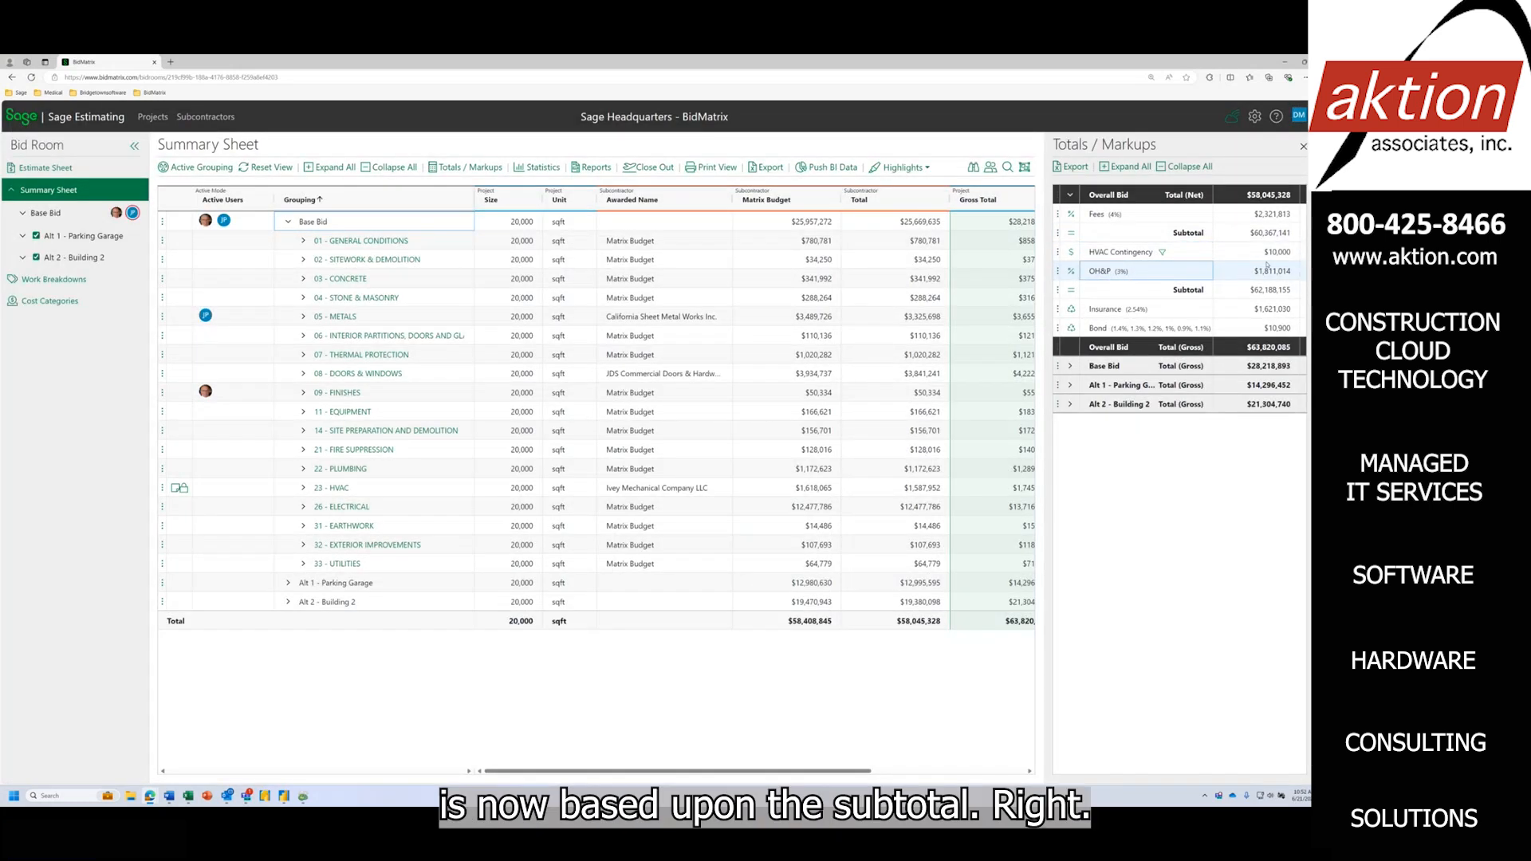
# Try basing the Overall Bid's OH&P markup on the NET total, revert that option, and leave the markup without saving.
pyautogui.click(1257, 234)
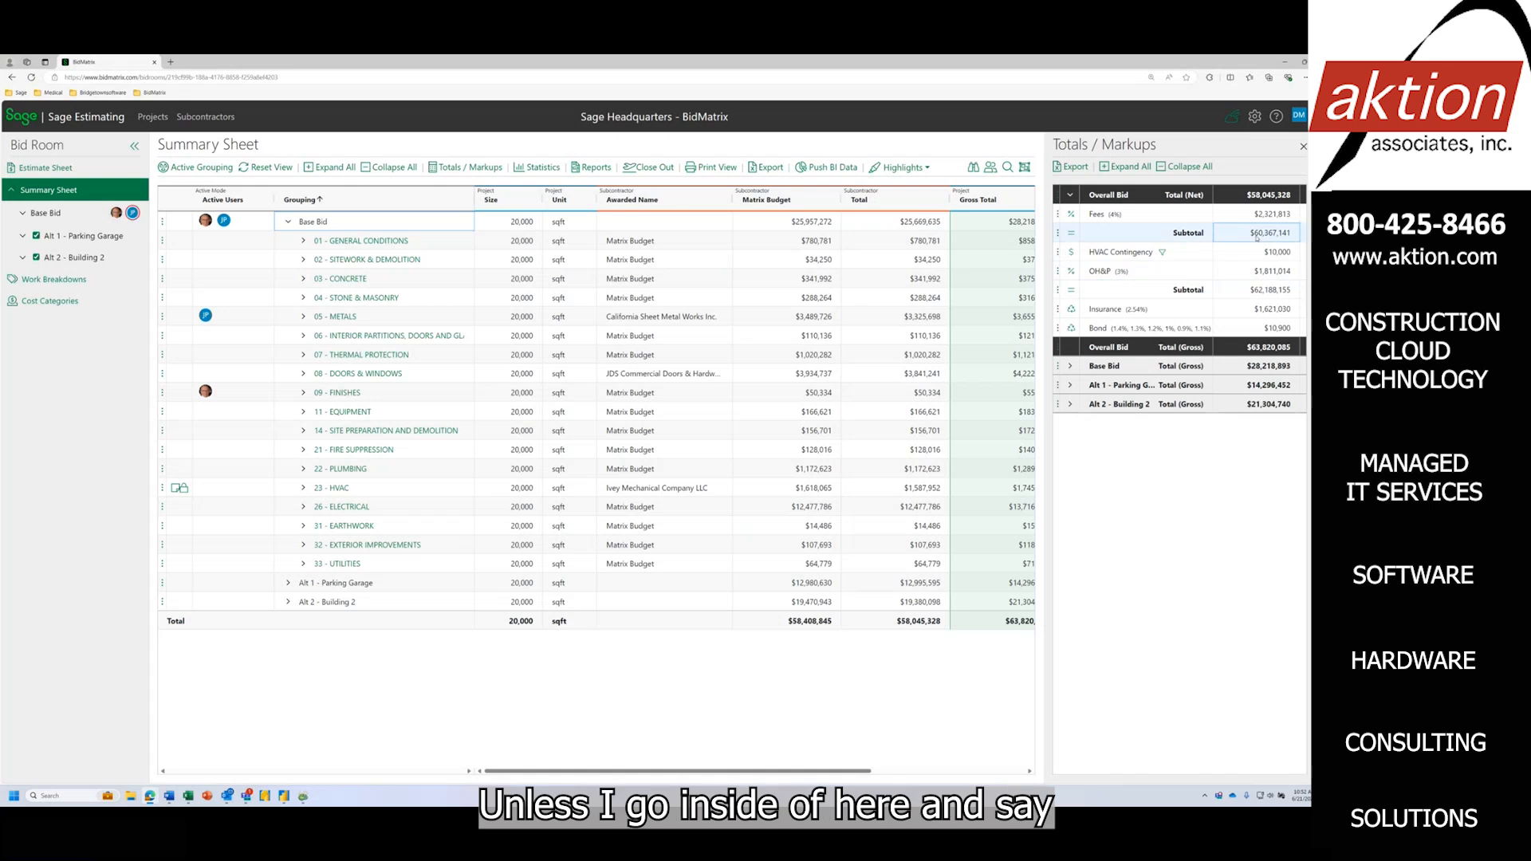
pyautogui.rightClick(1139, 273)
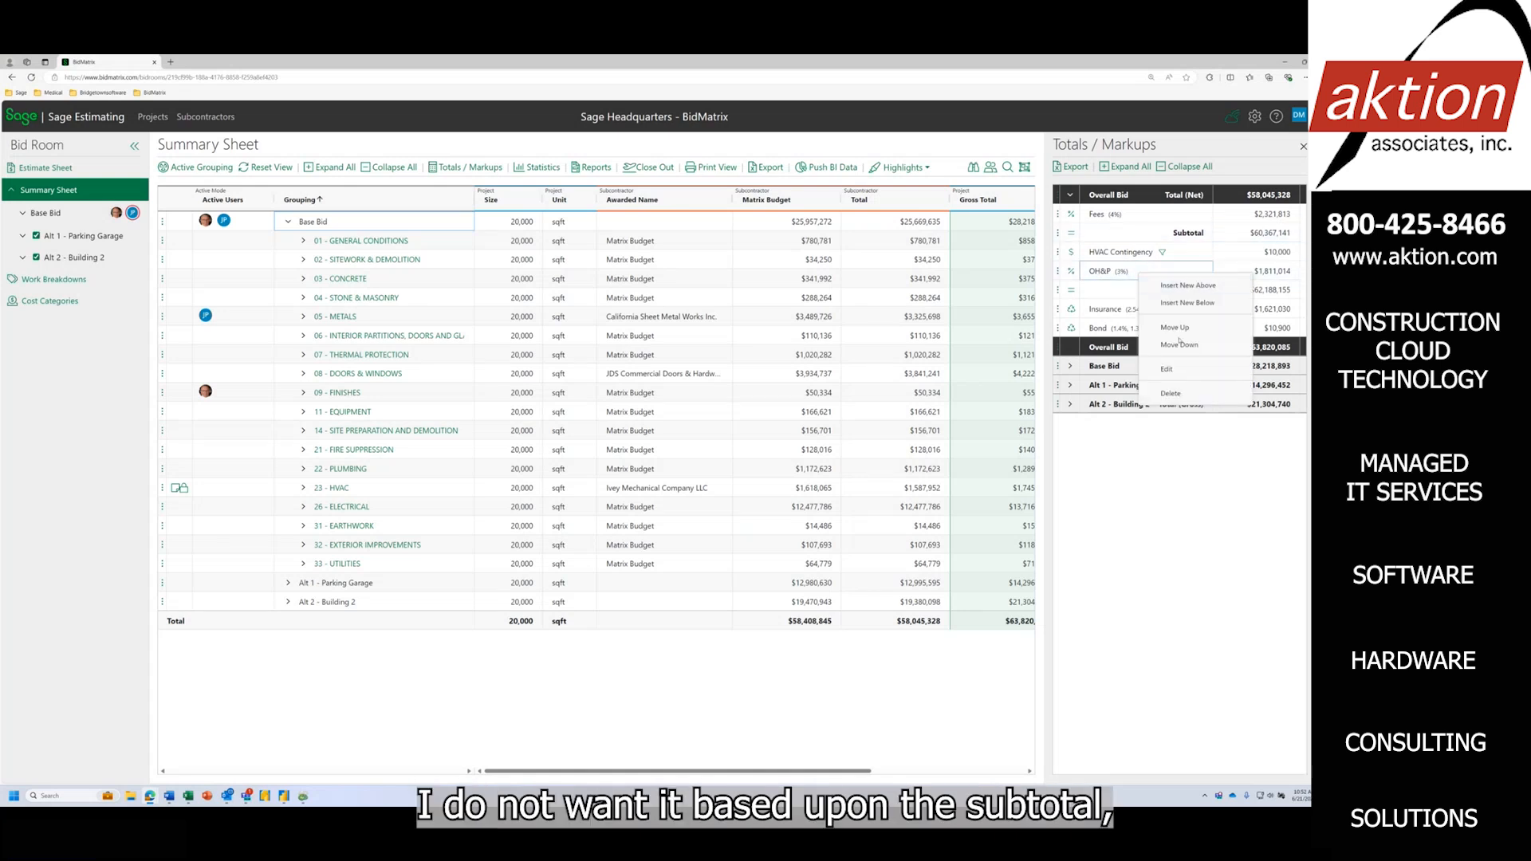
pyautogui.click(1169, 369)
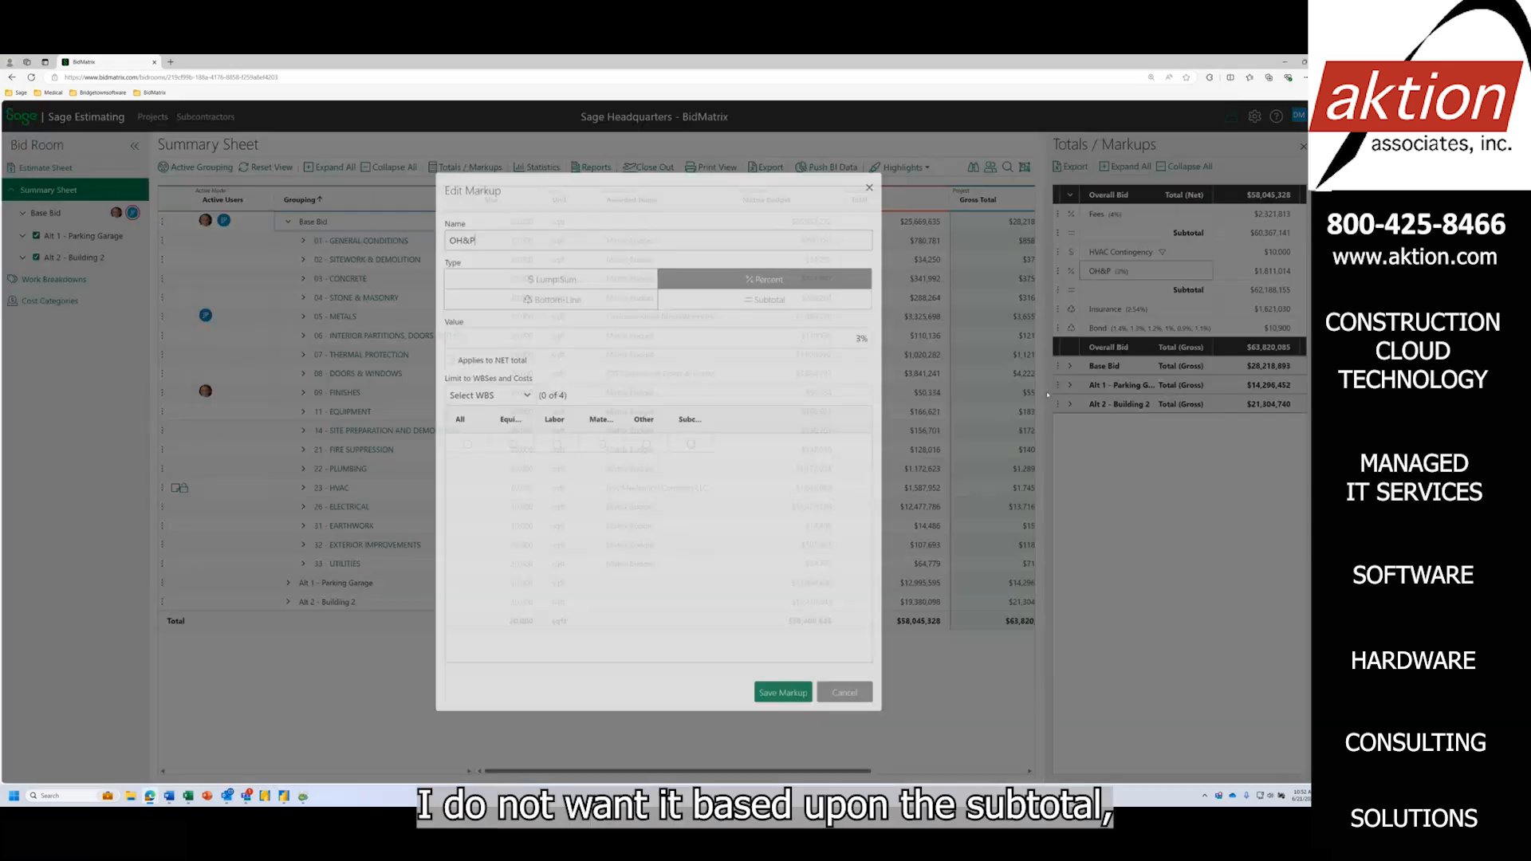
pyautogui.click(455, 363)
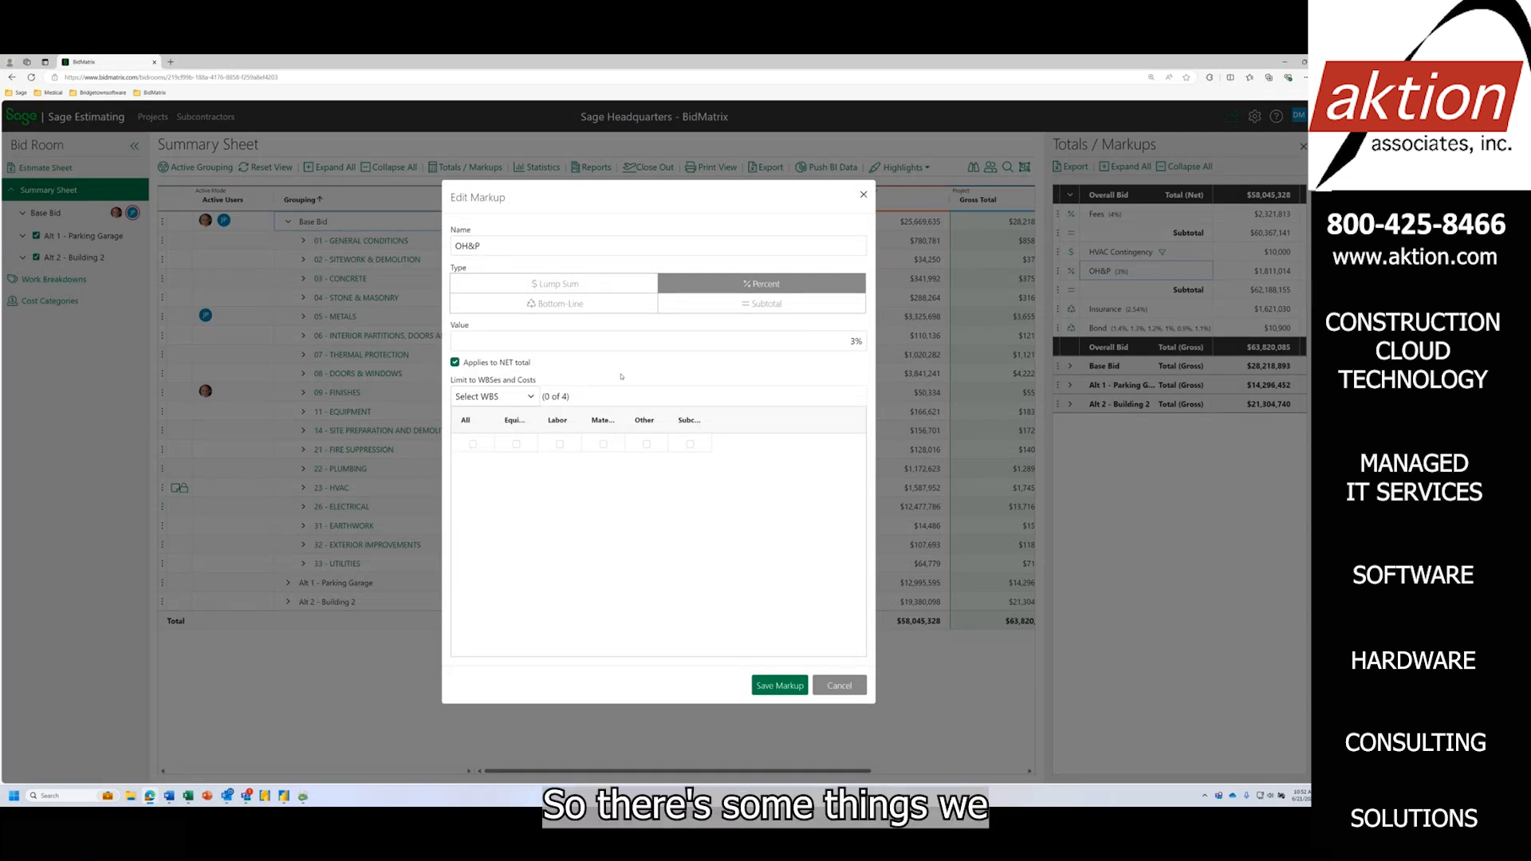
pyautogui.click(455, 362)
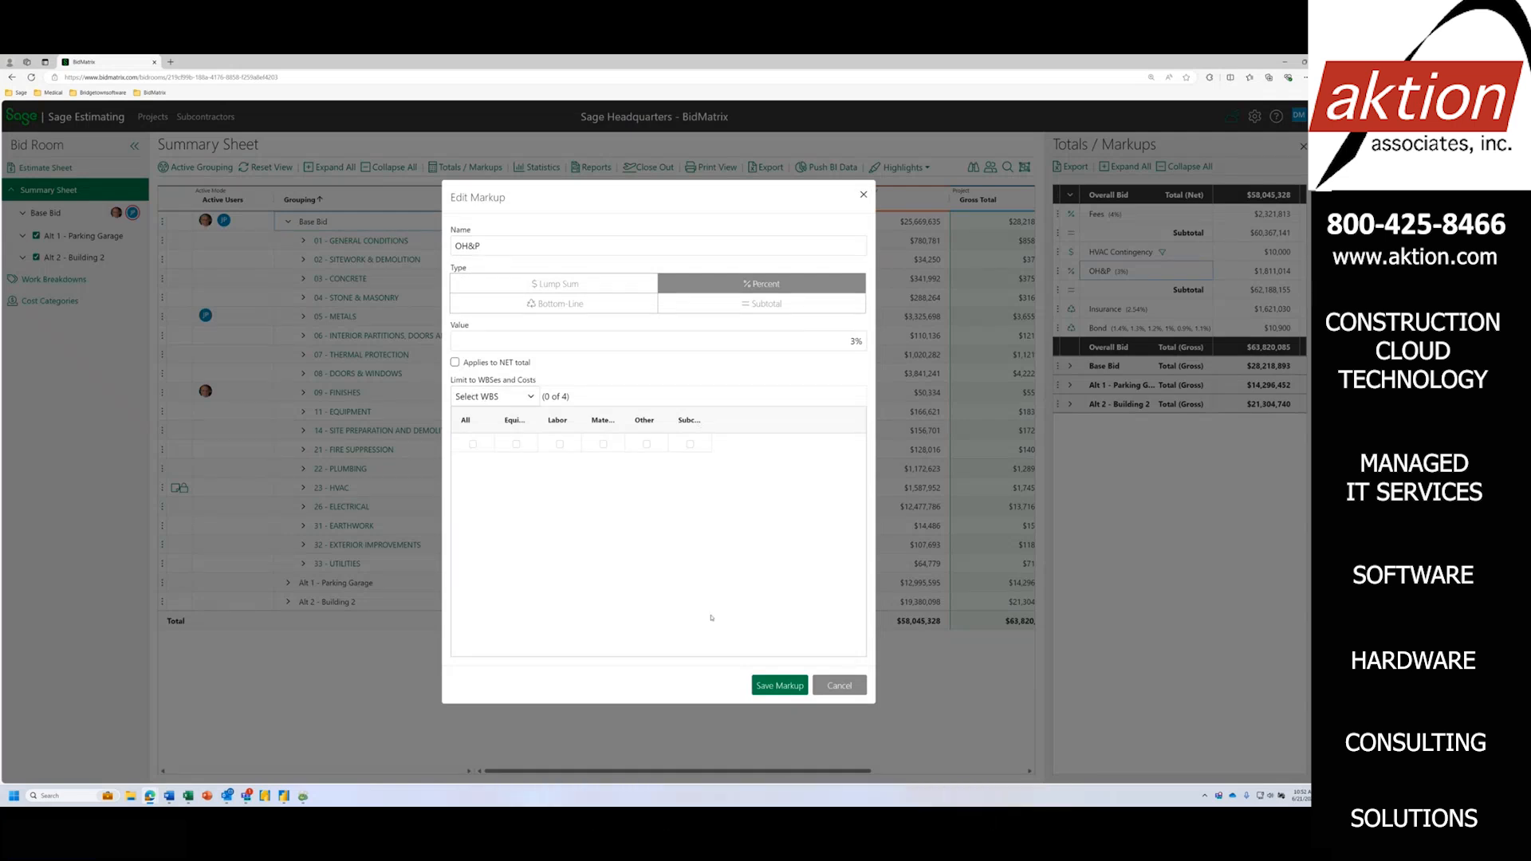
pyautogui.click(837, 685)
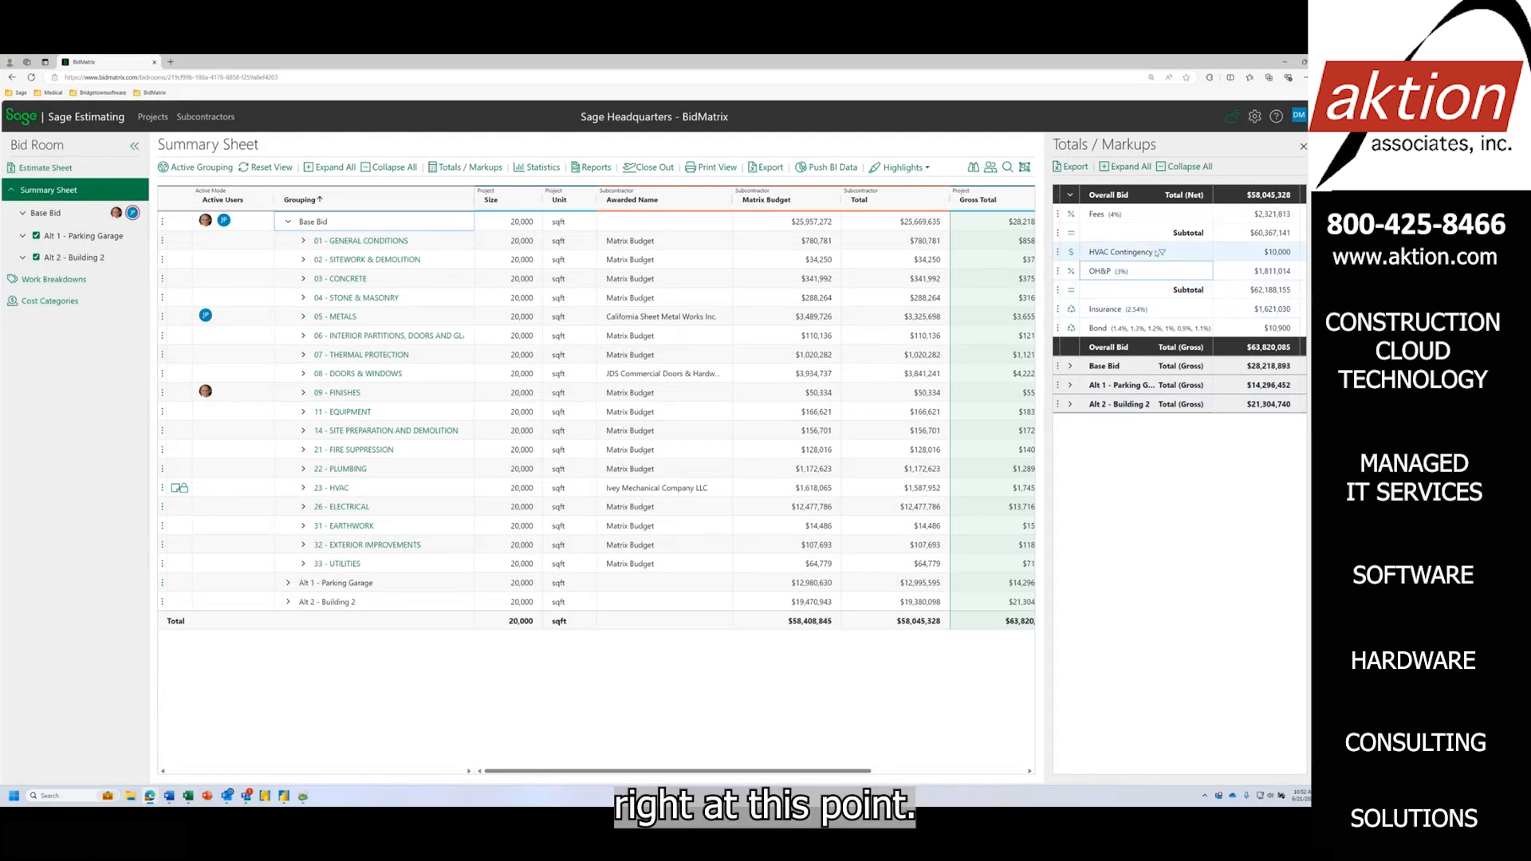
# Close the totals and markups, return to the project list, and view the detail fields of the Sage Headquarters project.
pyautogui.click(1303, 146)
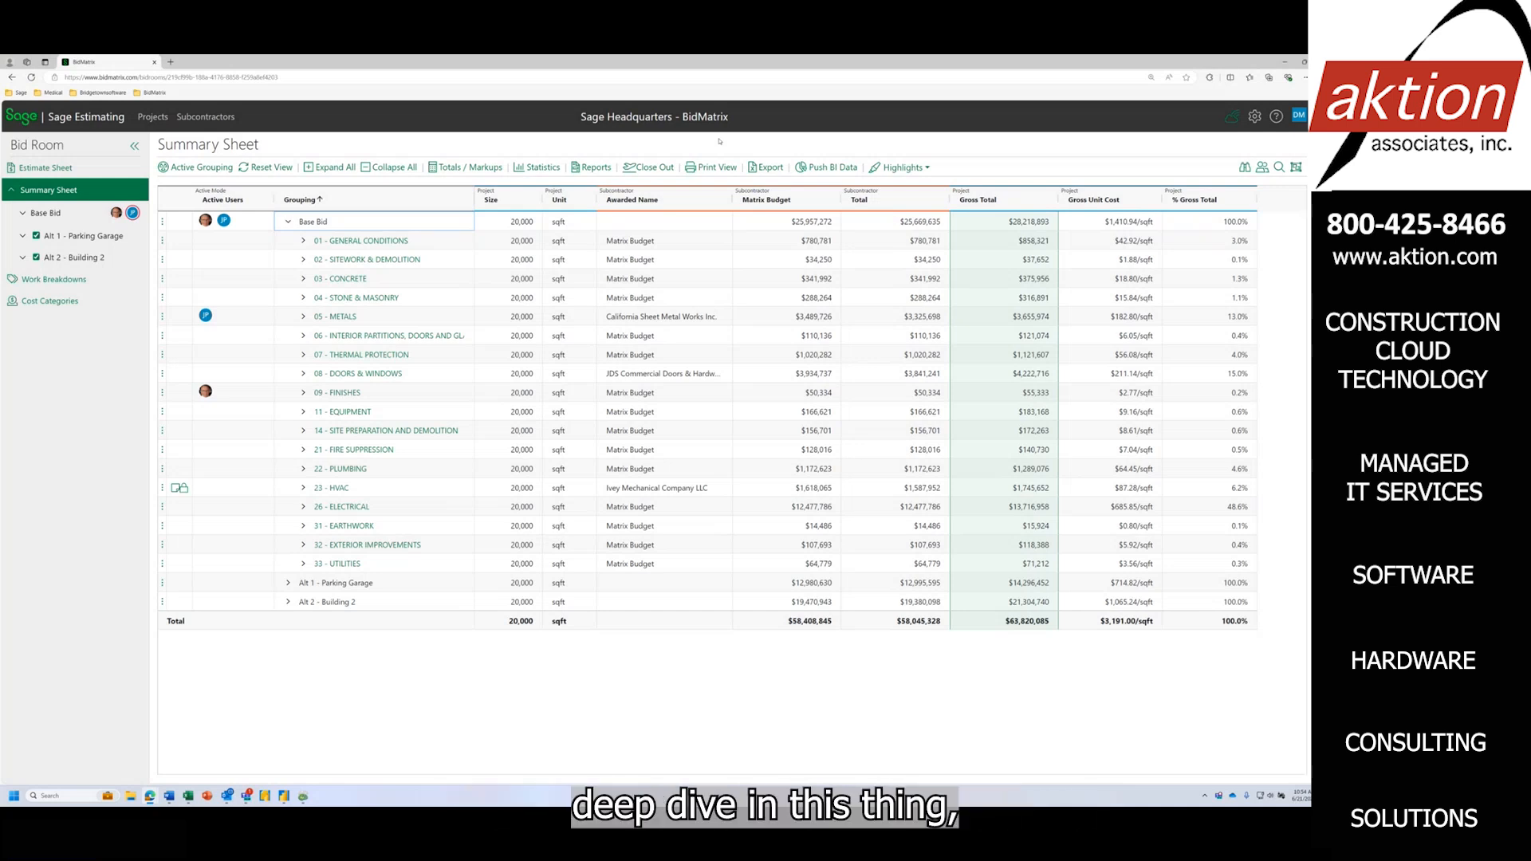
pyautogui.click(154, 117)
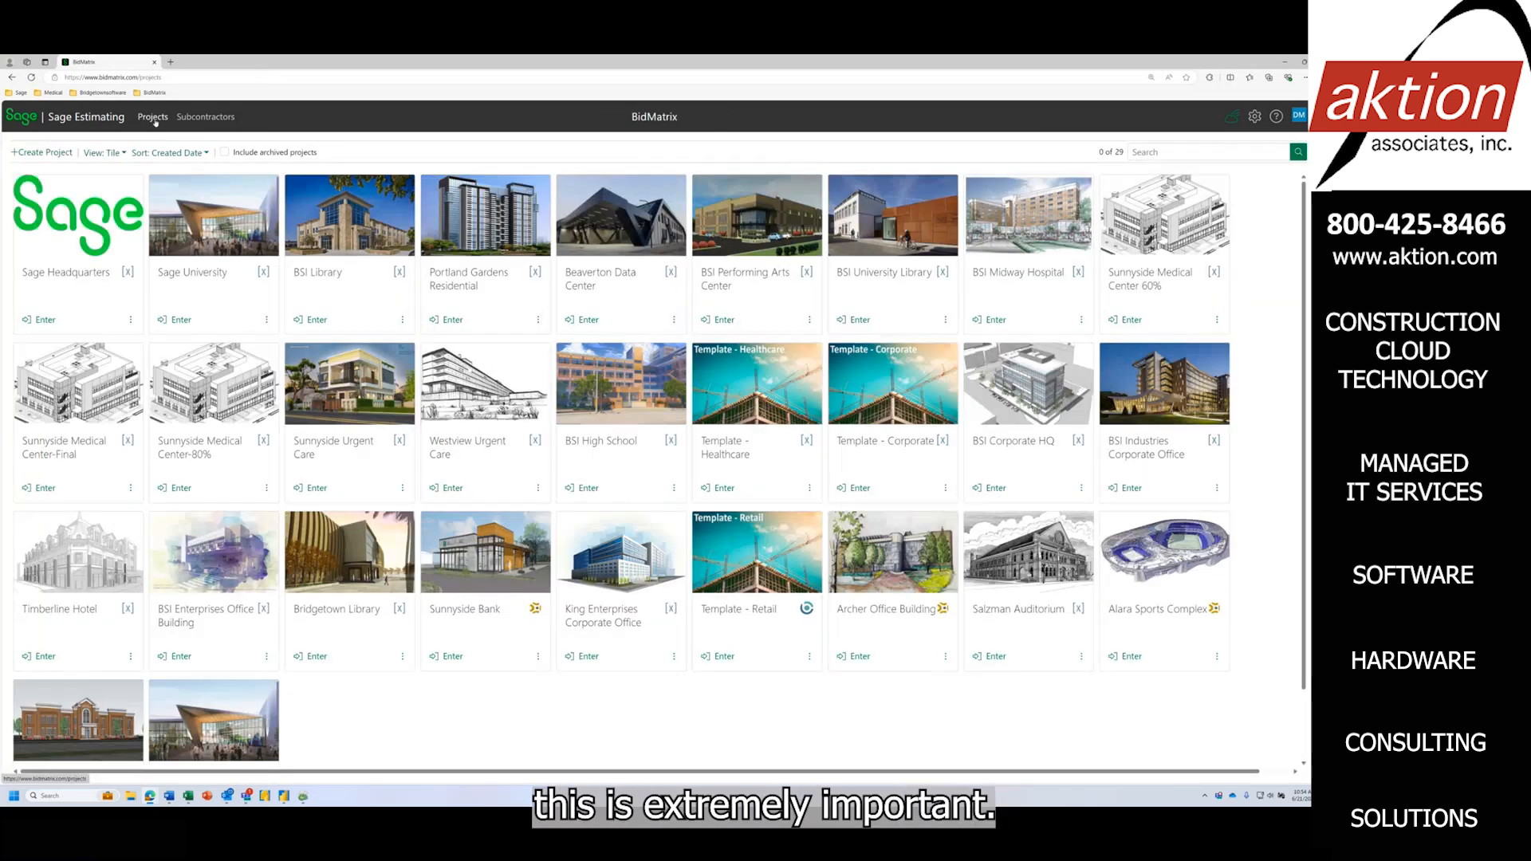
pyautogui.click(60, 251)
pyautogui.click(1160, 144)
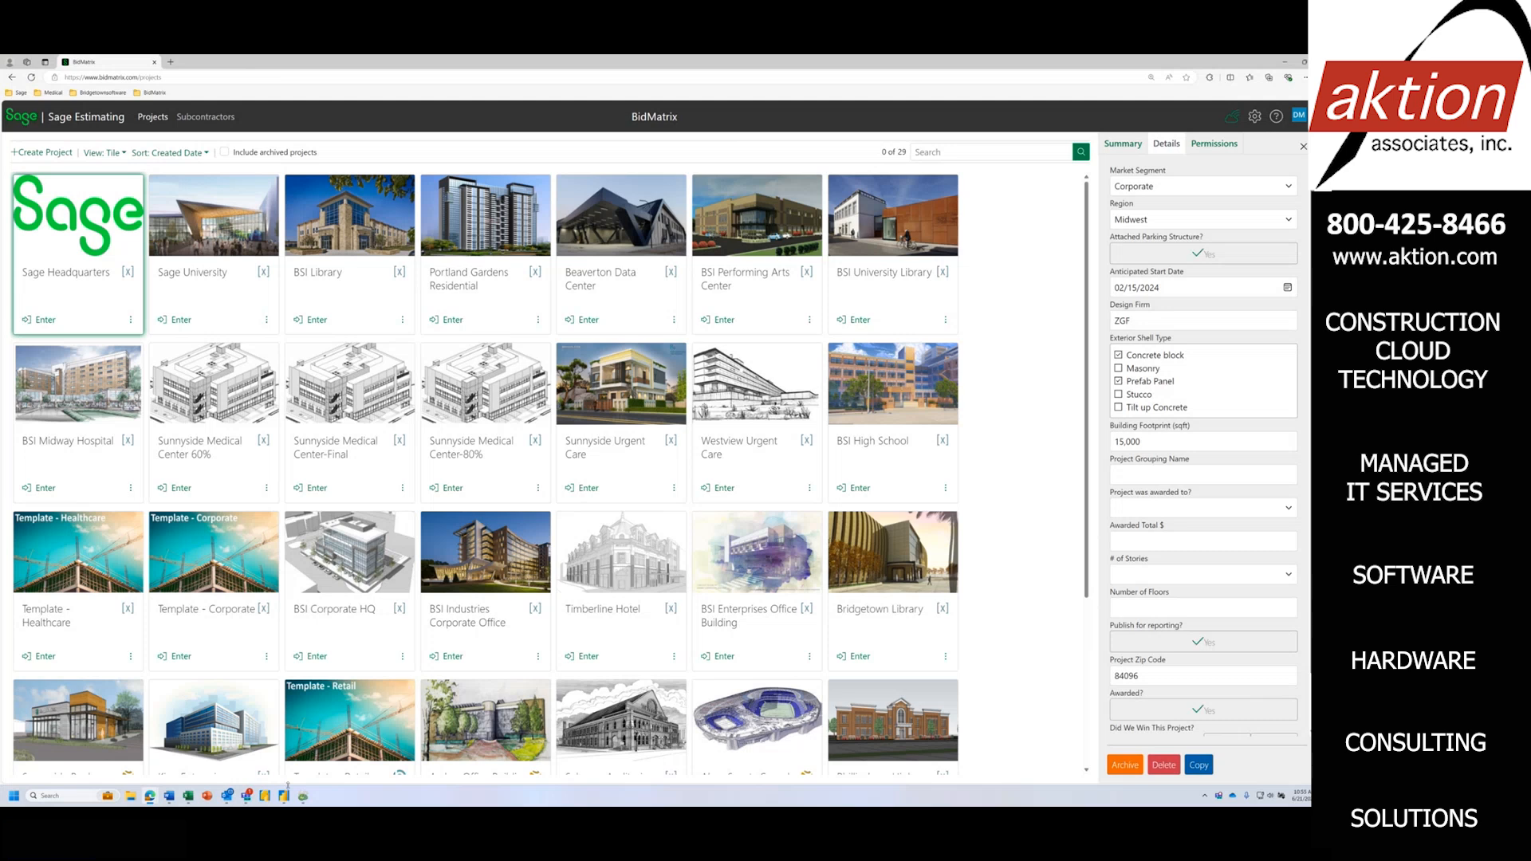
# Switch to the Project Average Unit Price report in Power BI, examine unit prices for the Corporate market segment, and clear that filter.
pyautogui.moveTo(284, 799)
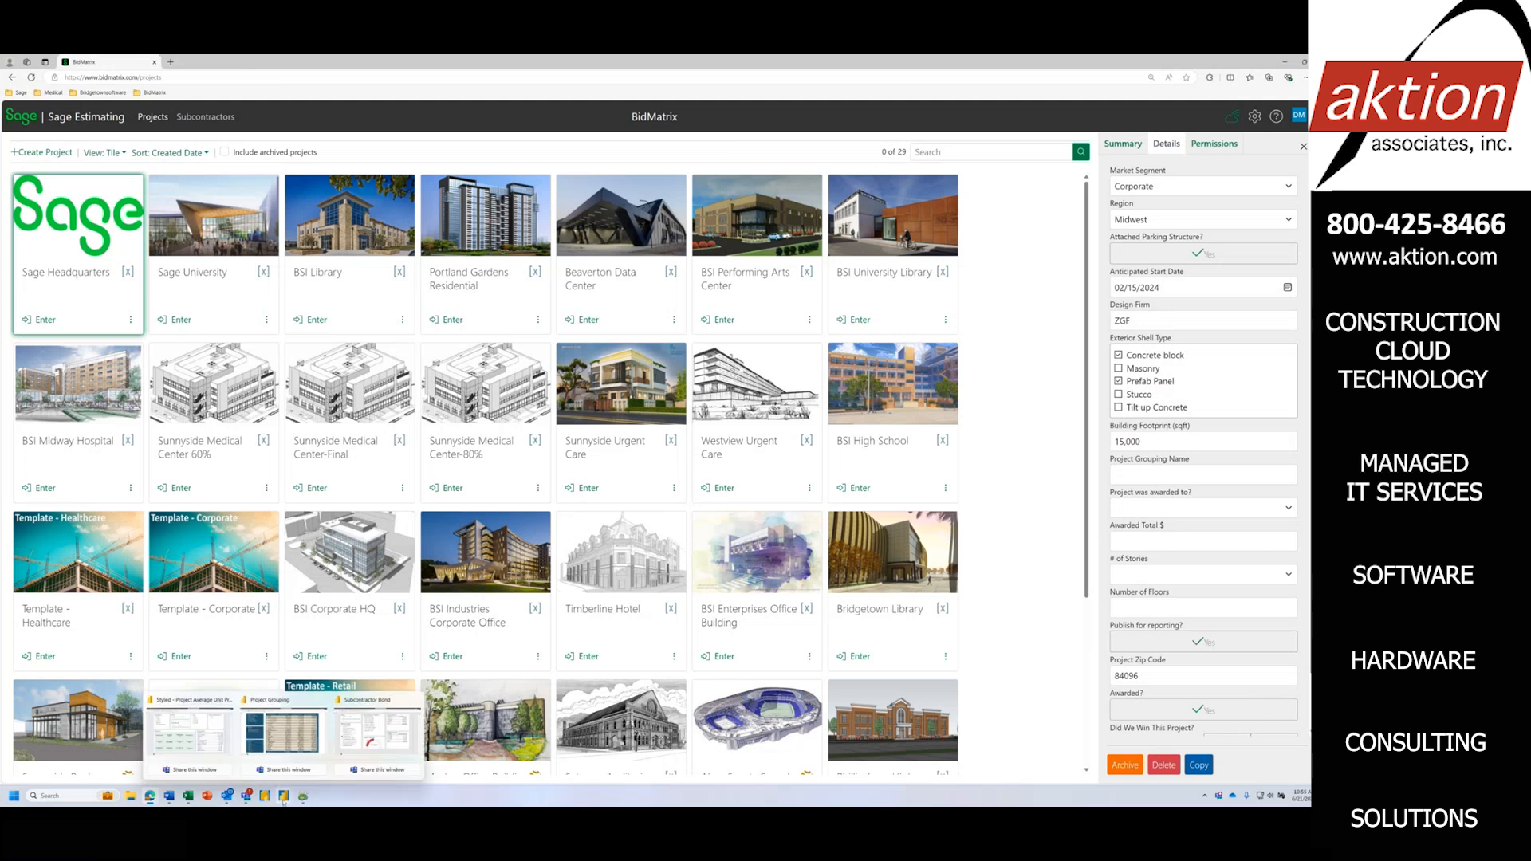
pyautogui.click(221, 736)
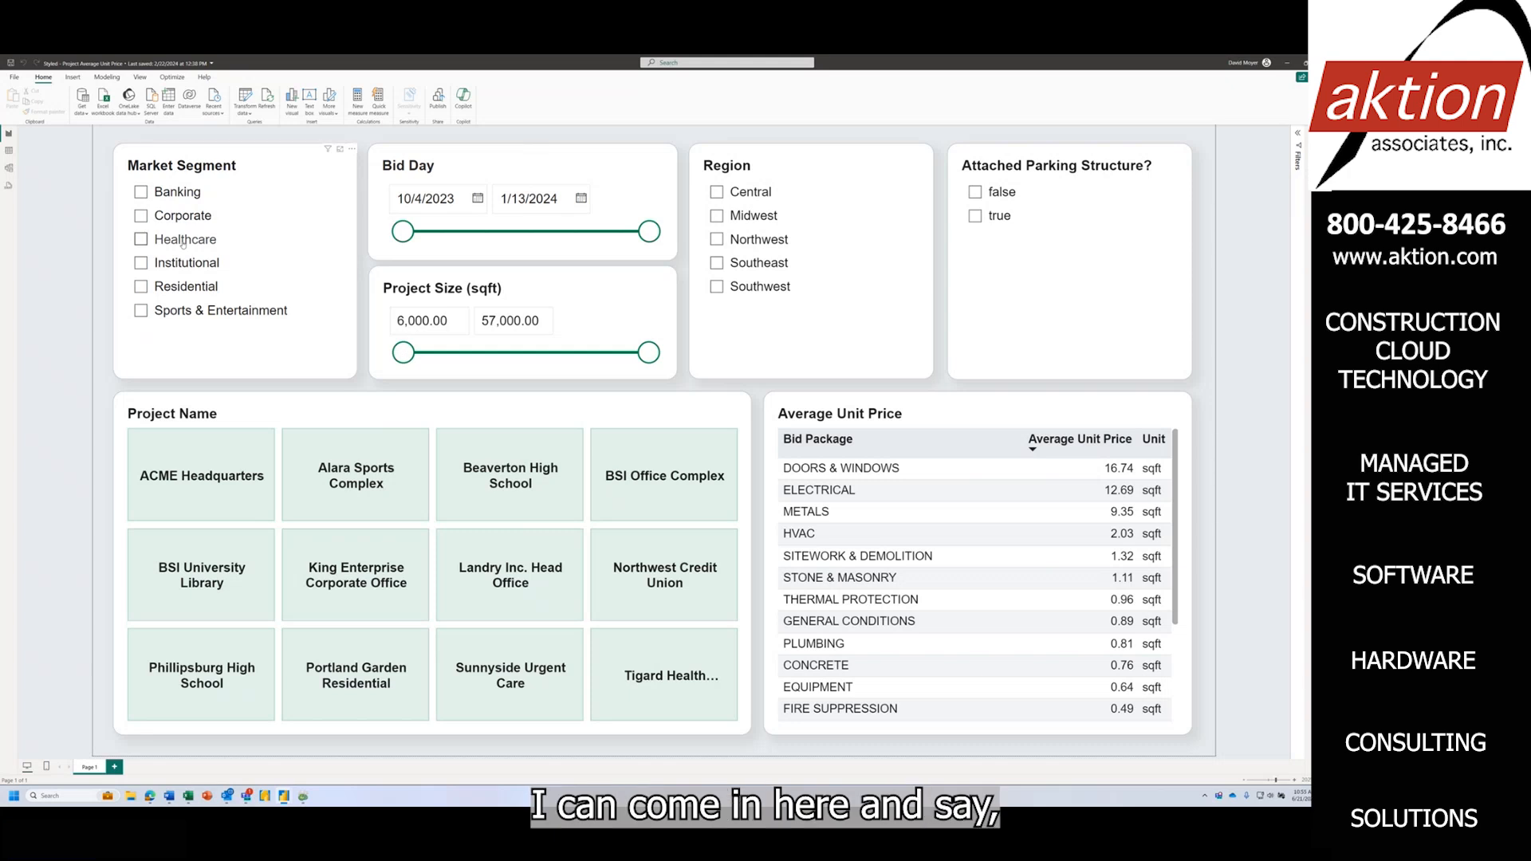
pyautogui.click(141, 217)
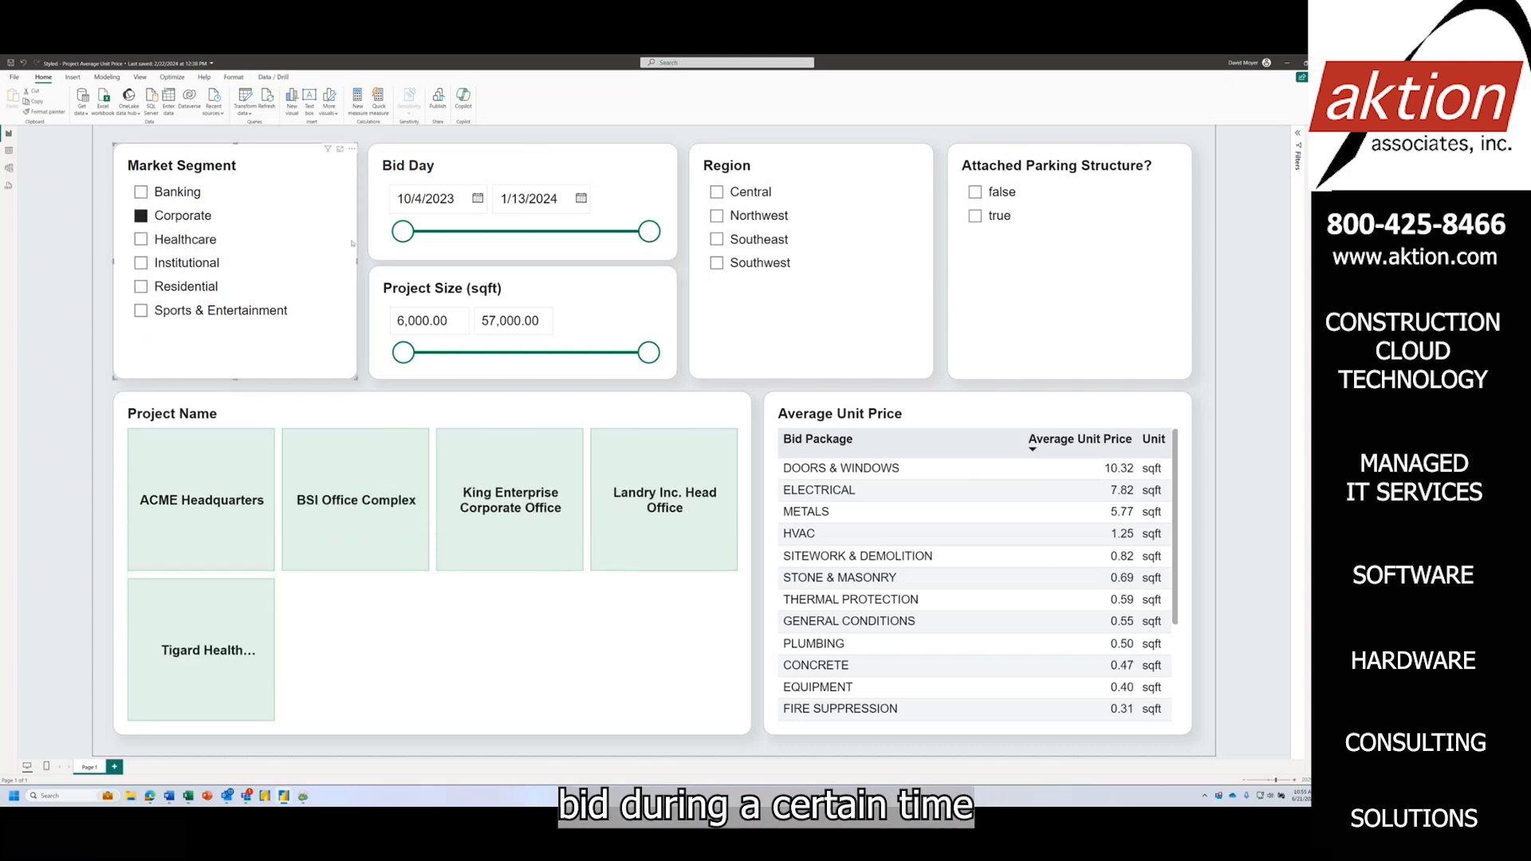
pyautogui.moveTo(399, 232)
pyautogui.mouseDown()
pyautogui.moveTo(514, 232)
pyautogui.moveTo(401, 232)
pyautogui.mouseUp()
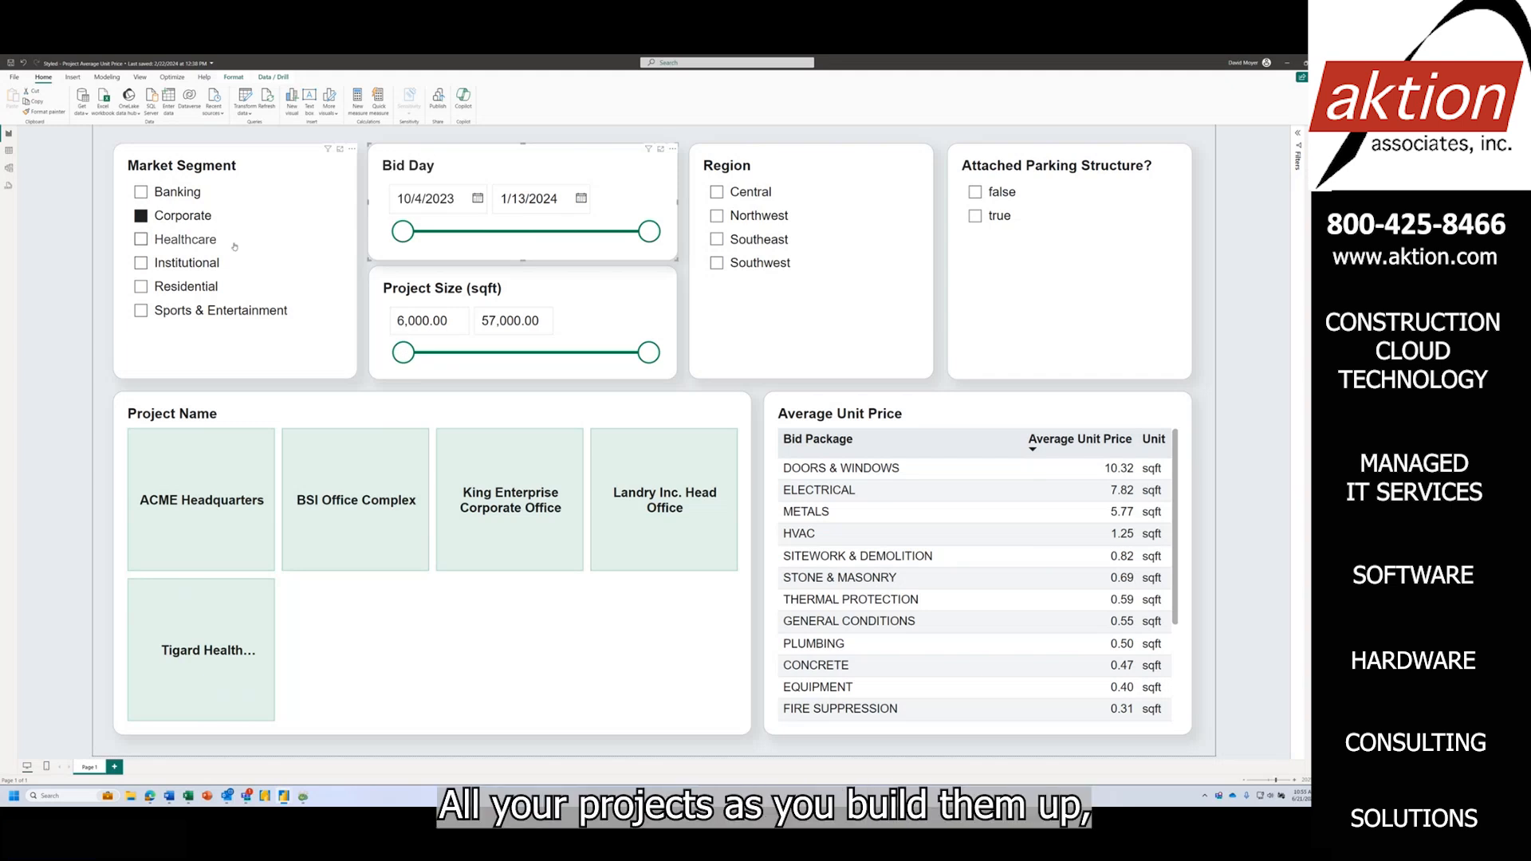
pyautogui.click(142, 216)
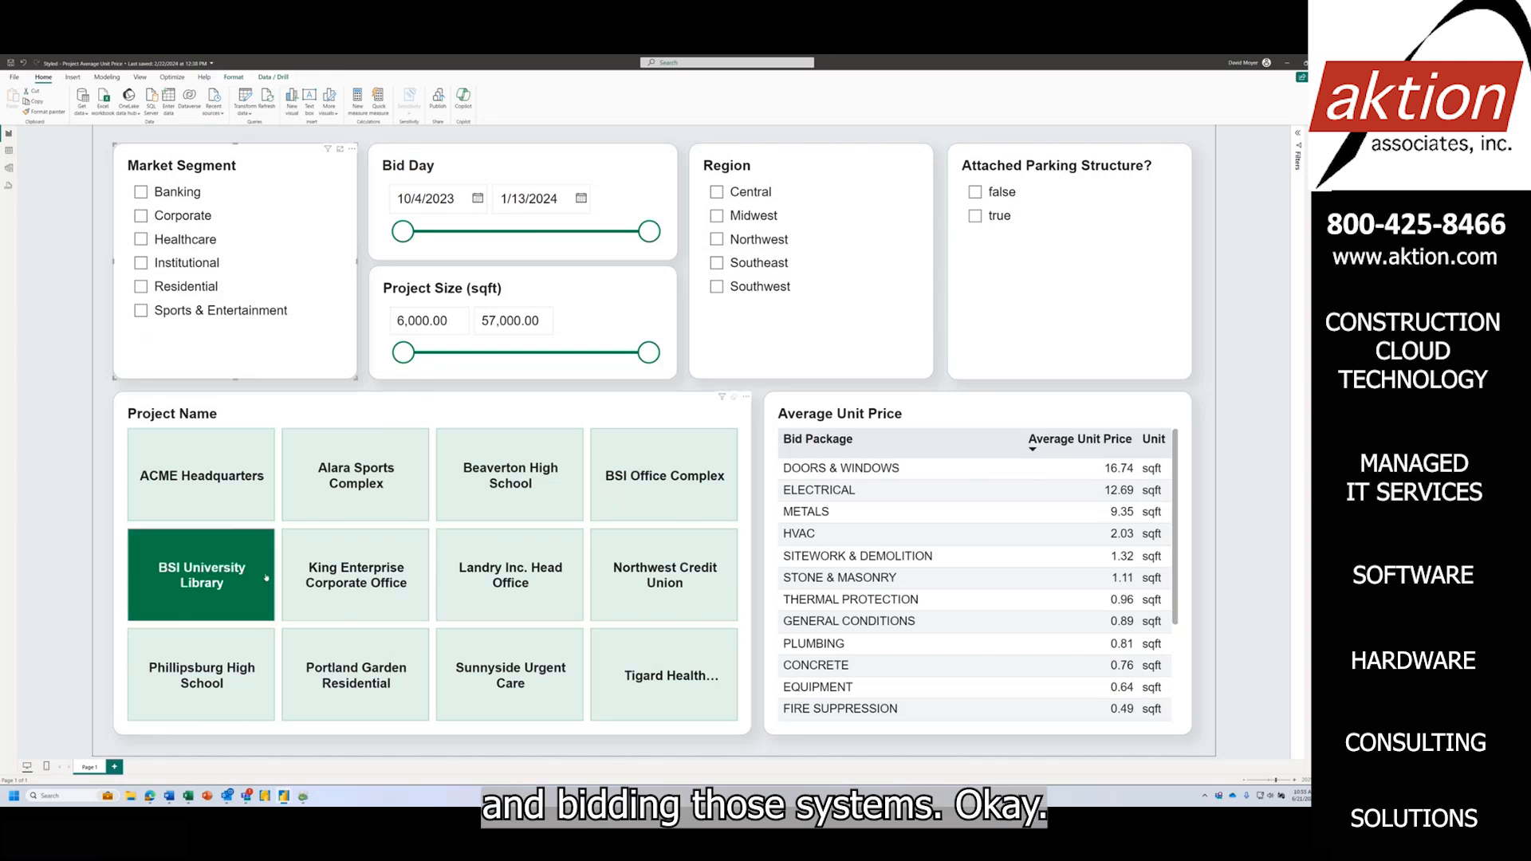
# Switch to the Project Grouping report to compare bid packages across the Sunnyside Medical Center projects.
pyautogui.moveTo(284, 795)
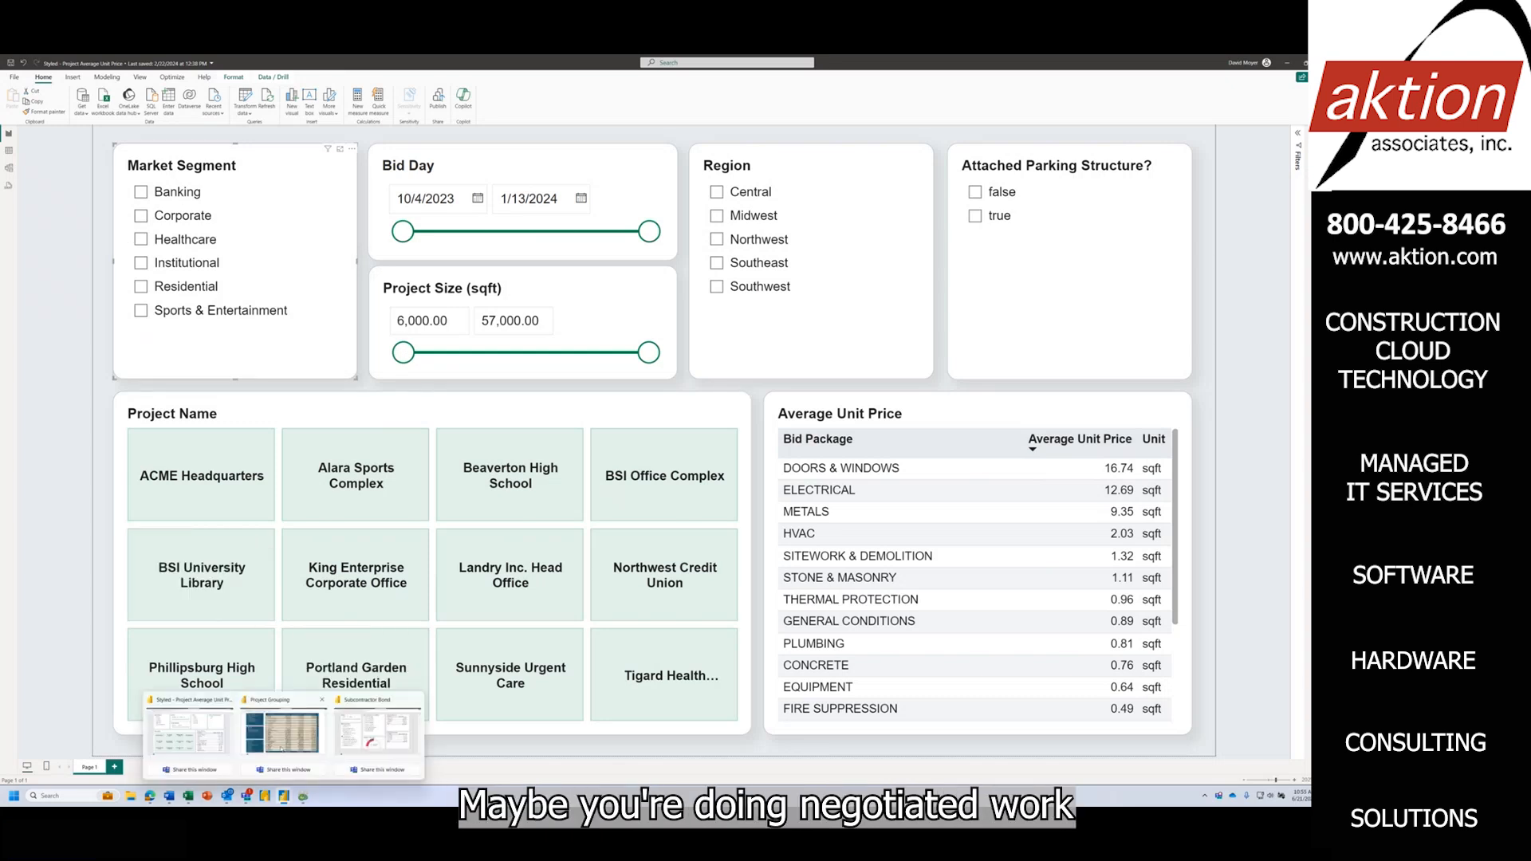
pyautogui.click(283, 740)
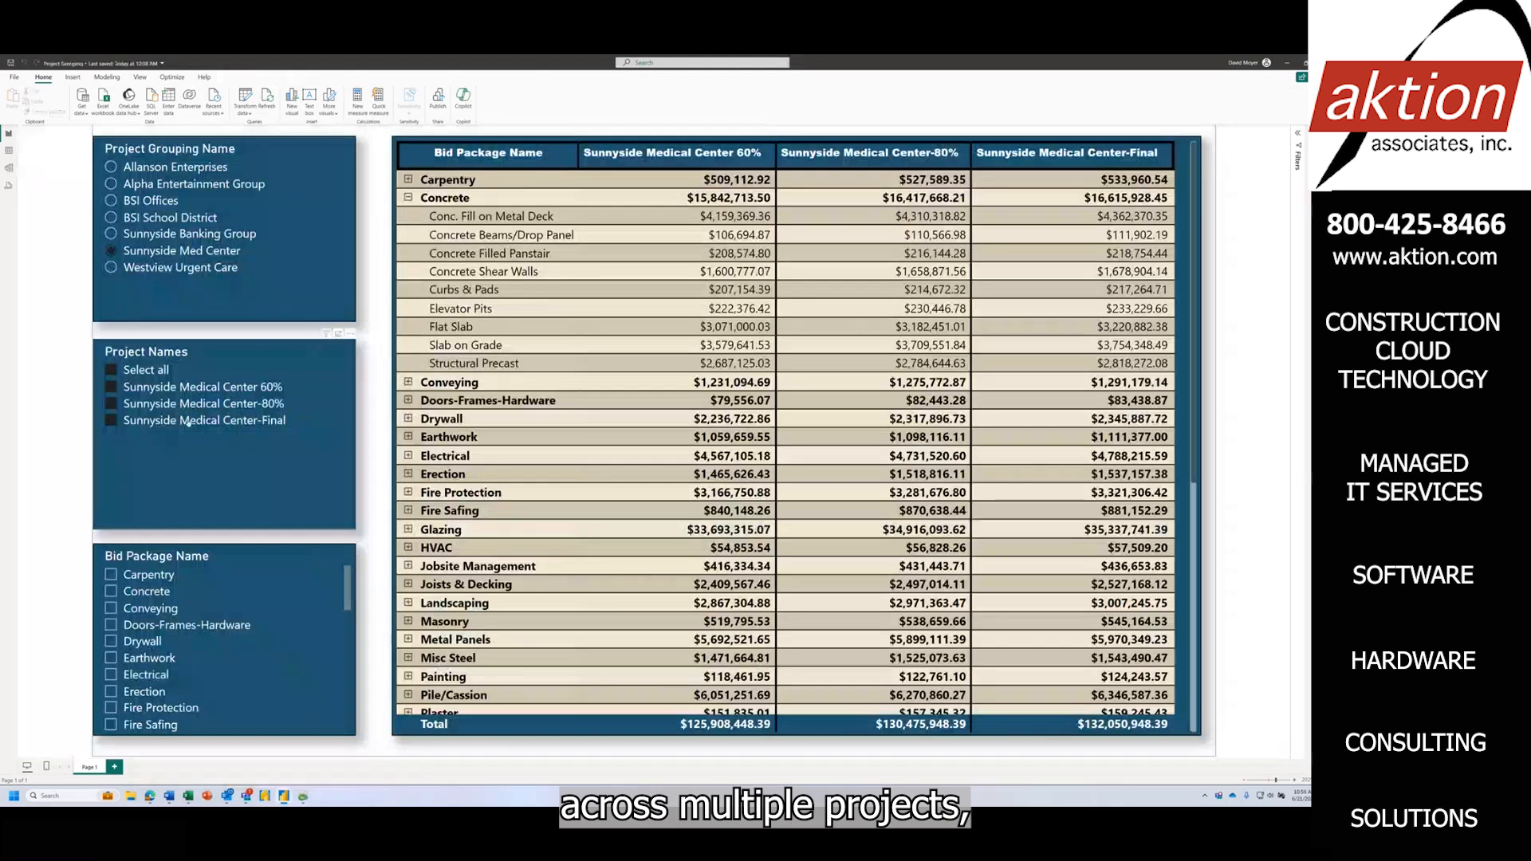